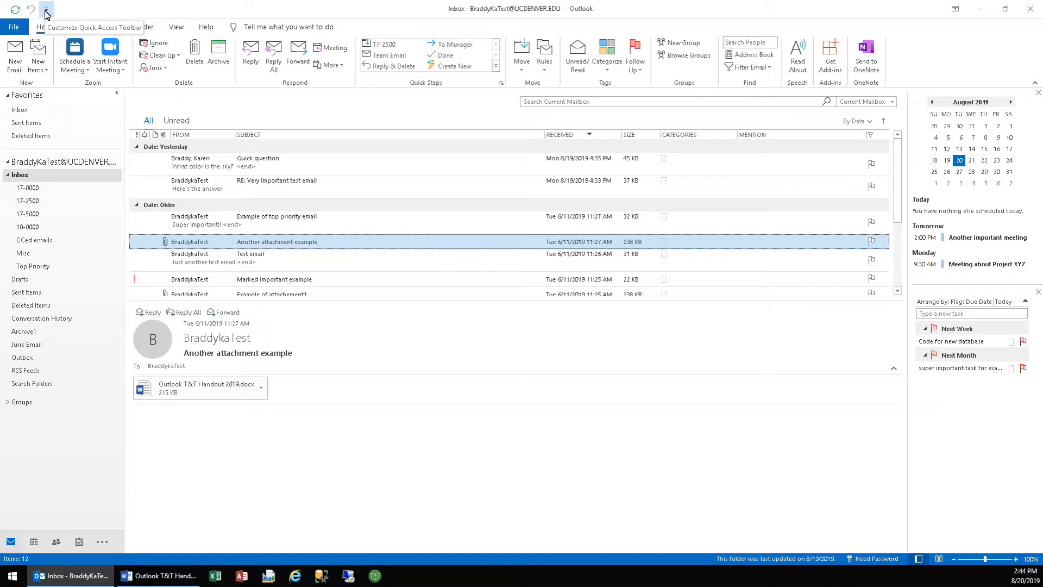
Add Print and Forward to the Quick Access Toolbar
left_click(47, 15)
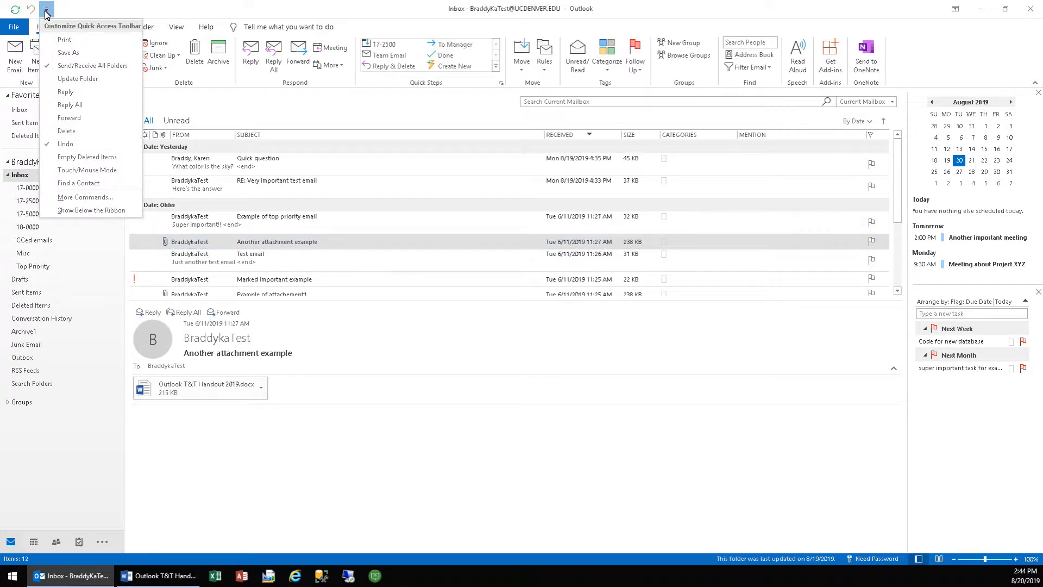
left_click(61, 41)
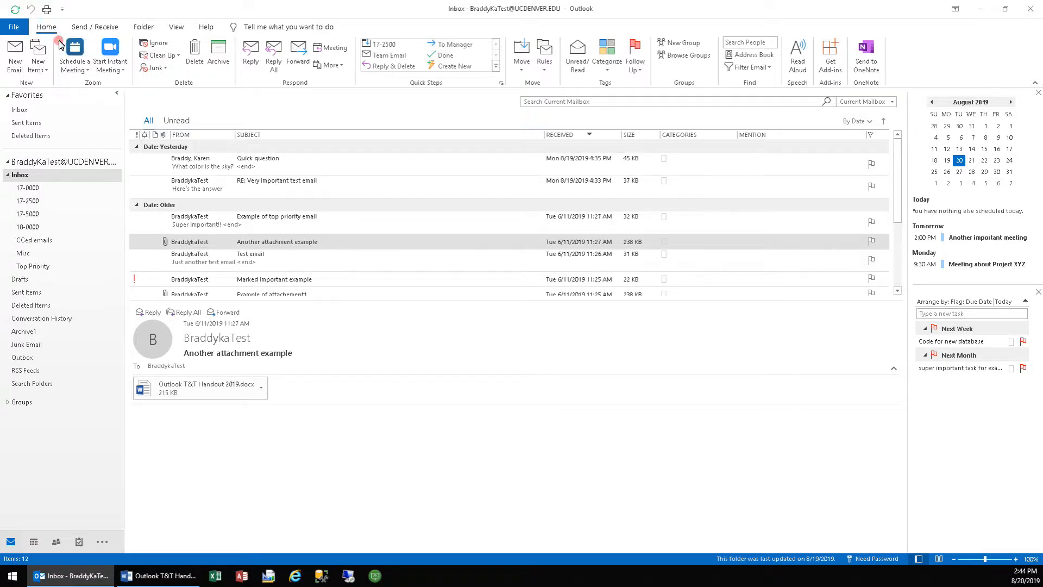
left_click(62, 11)
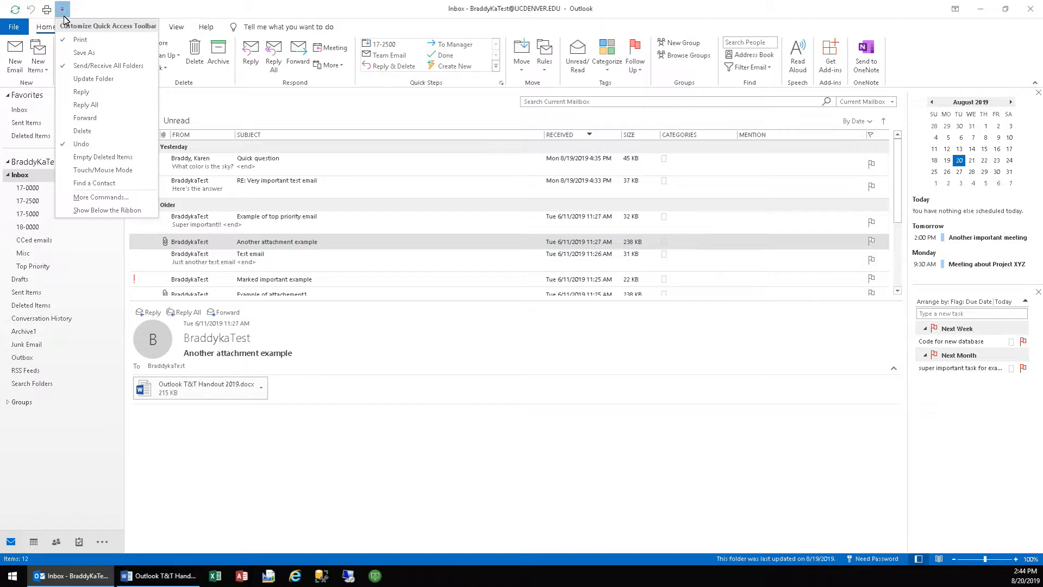
left_click(79, 118)
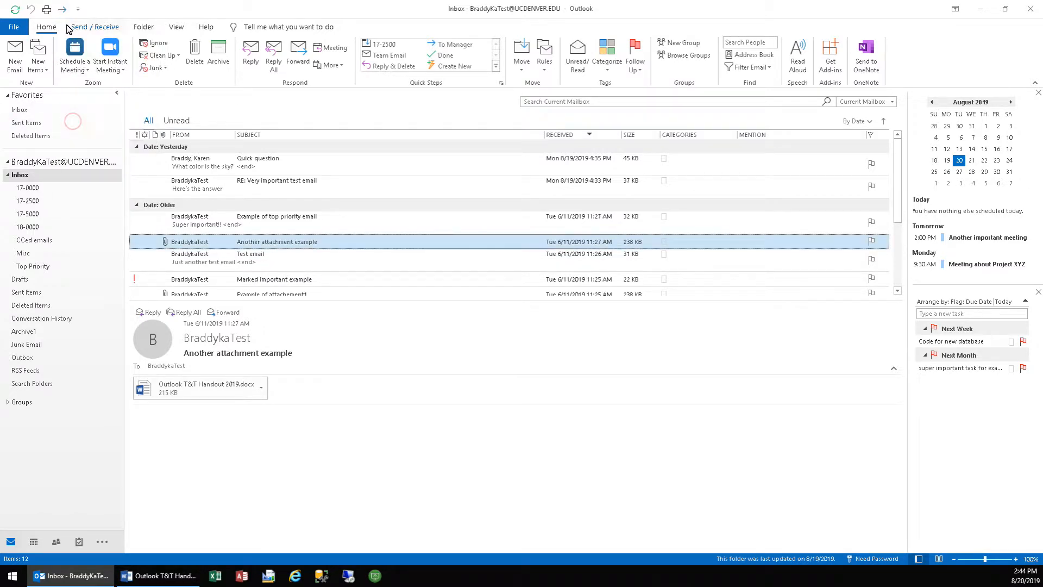
Browse the Send/Receive and Home ribbon tabs, then settle on the Folder tab
left_click(97, 32)
left_click(145, 28)
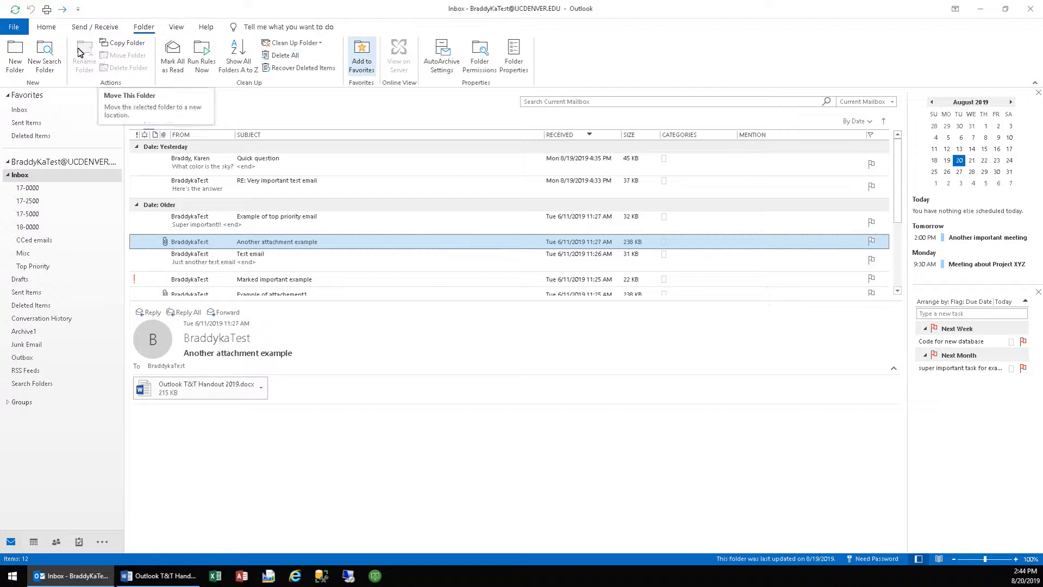
left_click(47, 29)
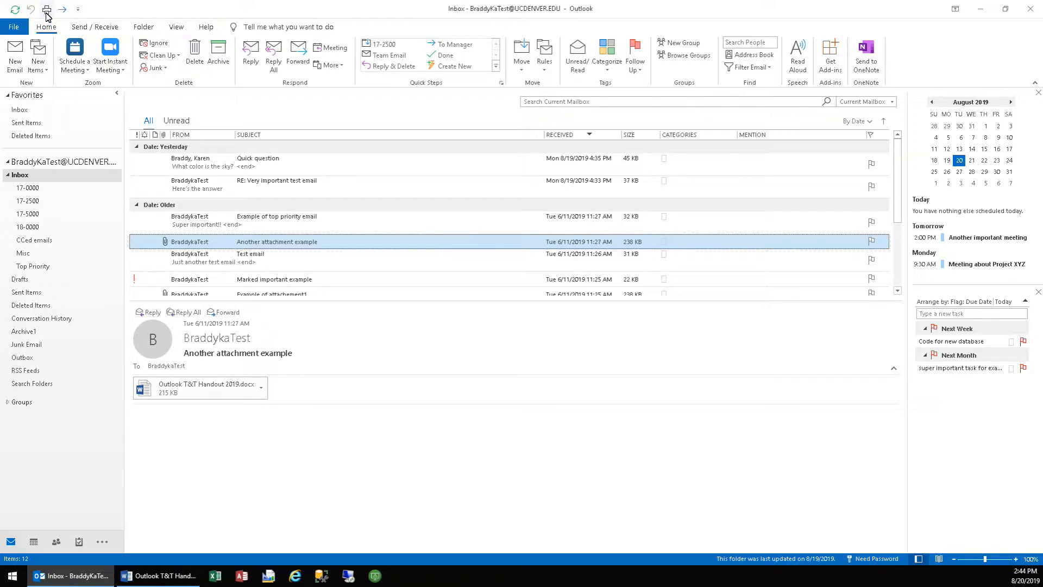
left_click(78, 10)
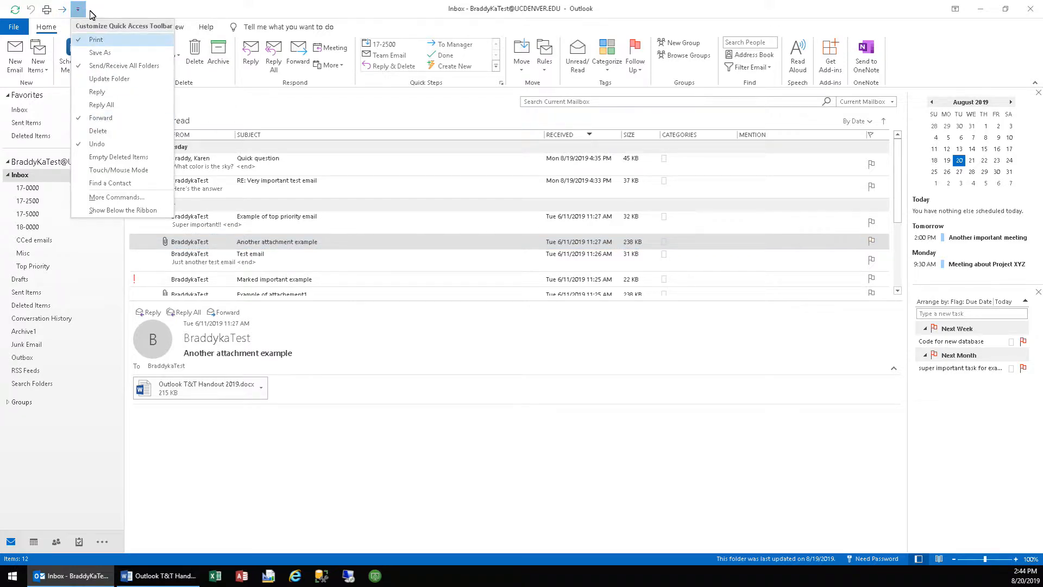
left_click(91, 15)
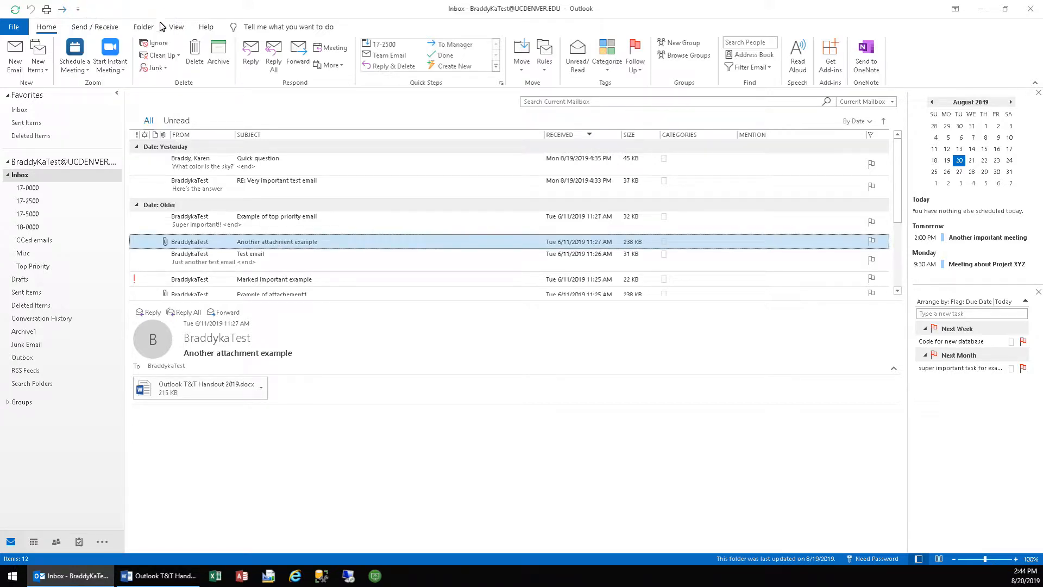
left_click(143, 27)
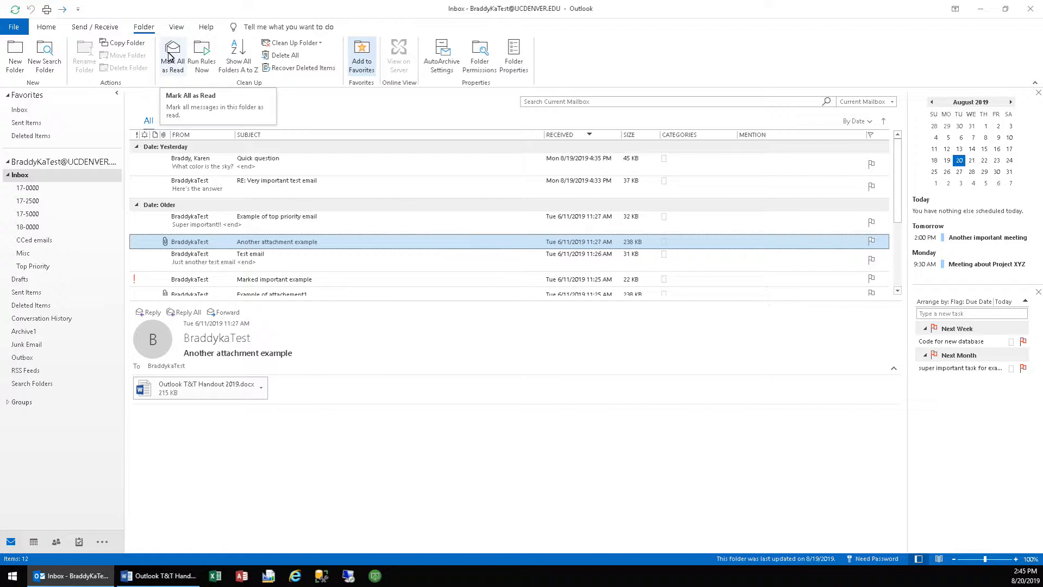
Add Mark All as Read and Close All Items to the Quick Access Toolbar
right_click(170, 55)
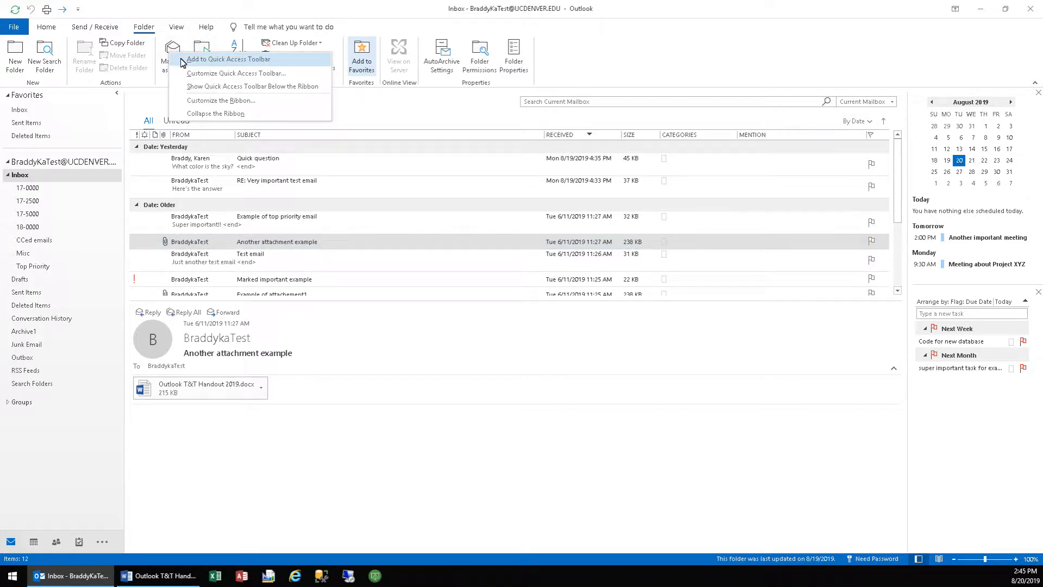
left_click(182, 60)
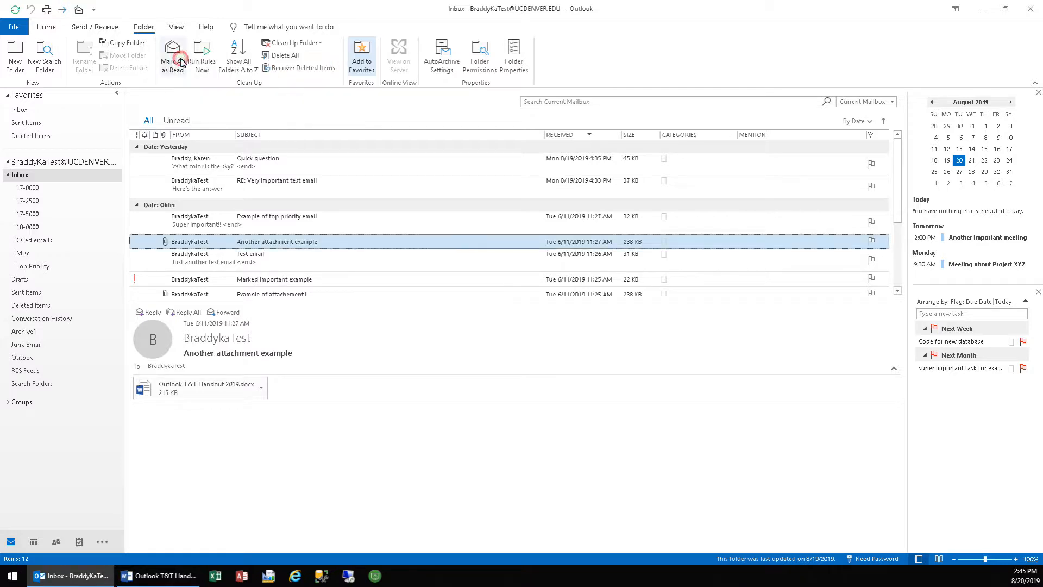
left_click(179, 30)
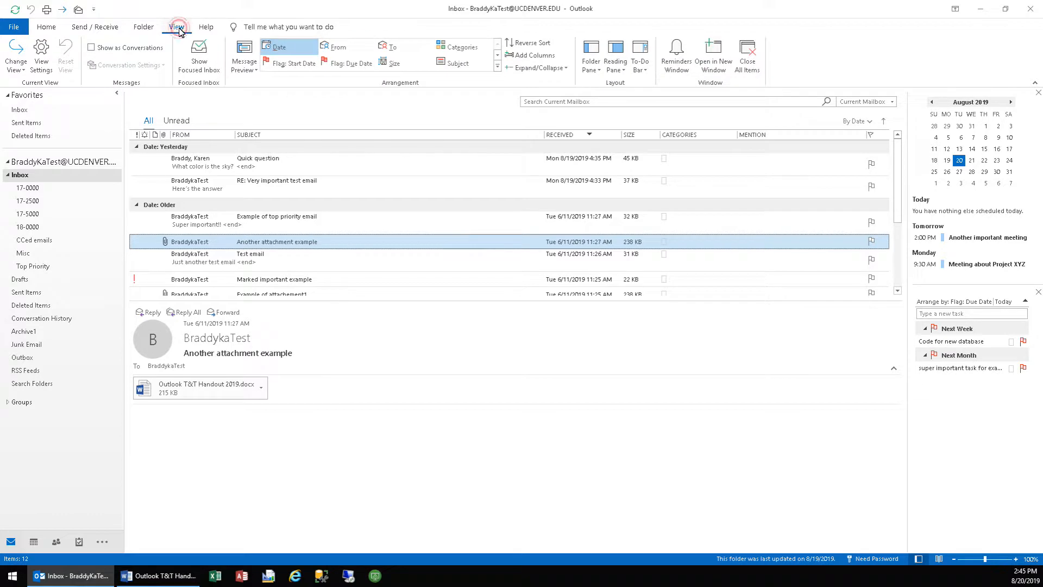
right_click(744, 70)
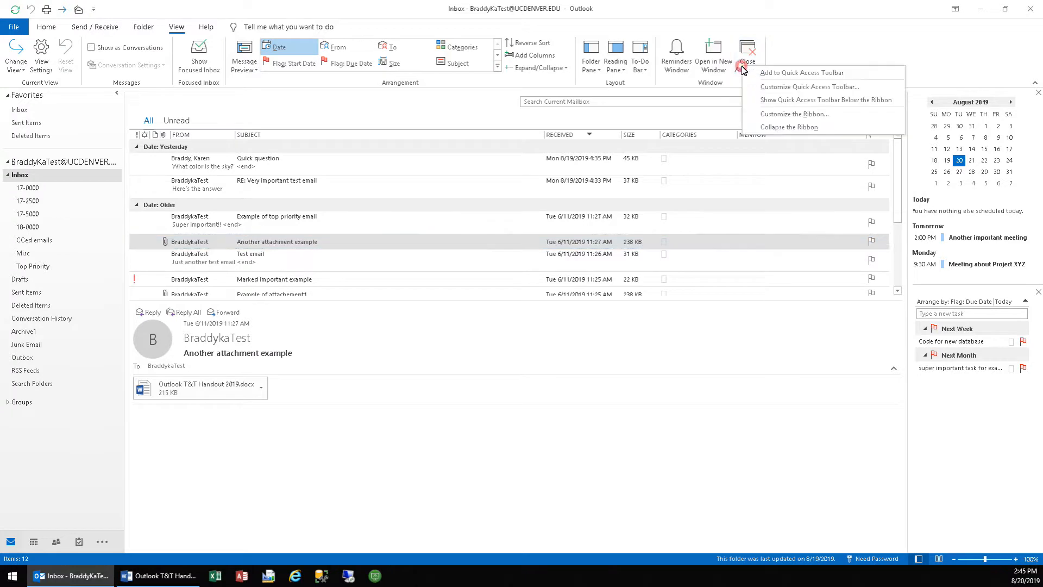
left_click(772, 74)
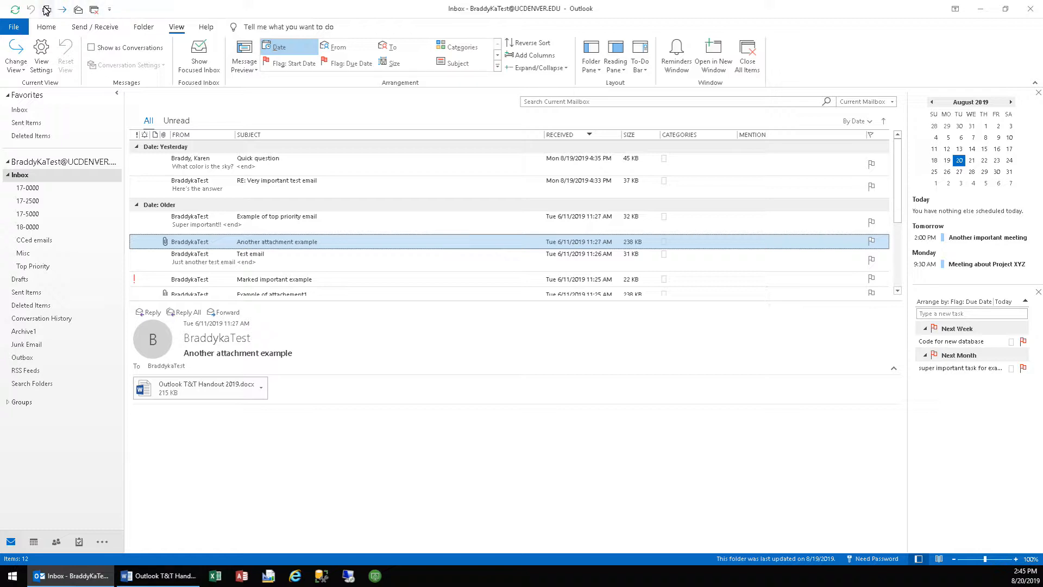
Remove four extra toolbar commands, keeping only Send/Receive and Undo
right_click(61, 12)
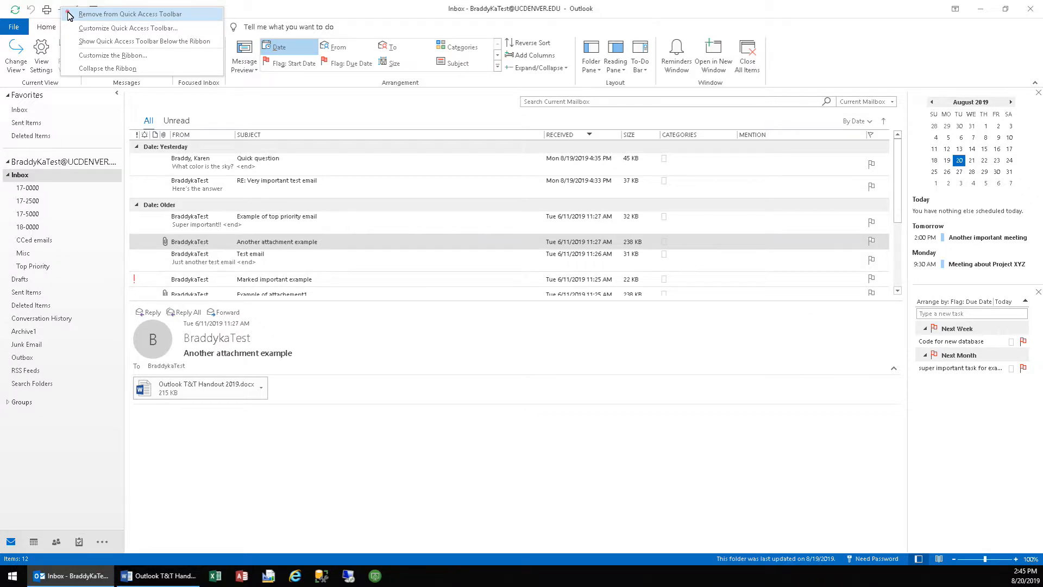
left_click(69, 15)
right_click(49, 10)
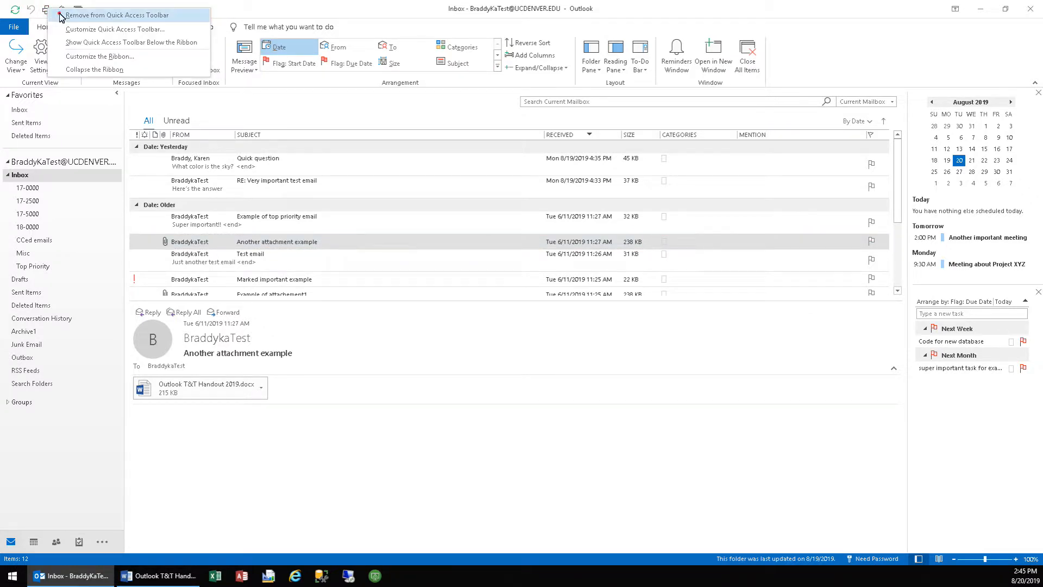
left_click(61, 15)
right_click(44, 9)
left_click(51, 15)
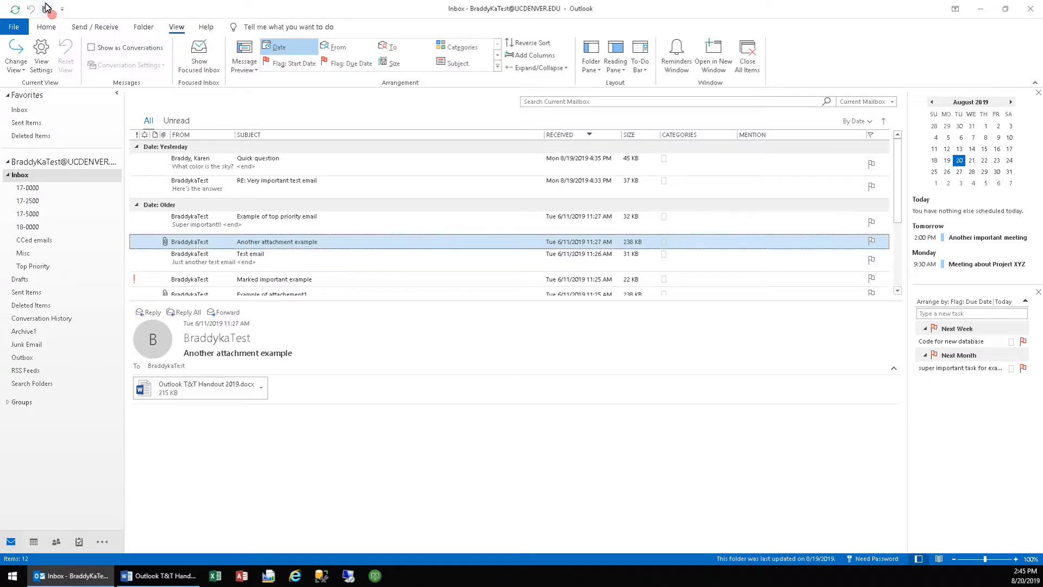
right_click(47, 8)
left_click(52, 14)
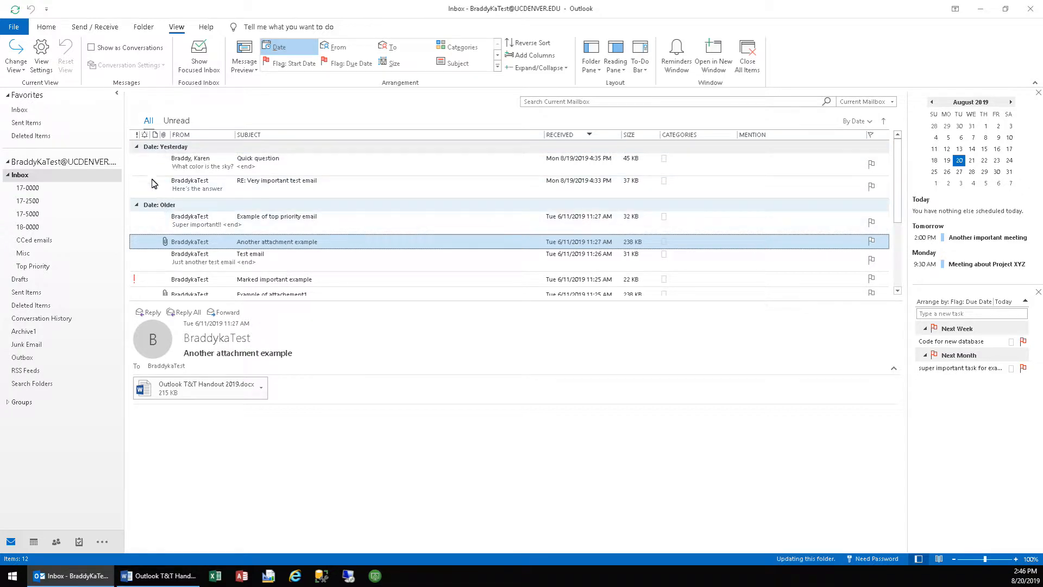
left_click(137, 147)
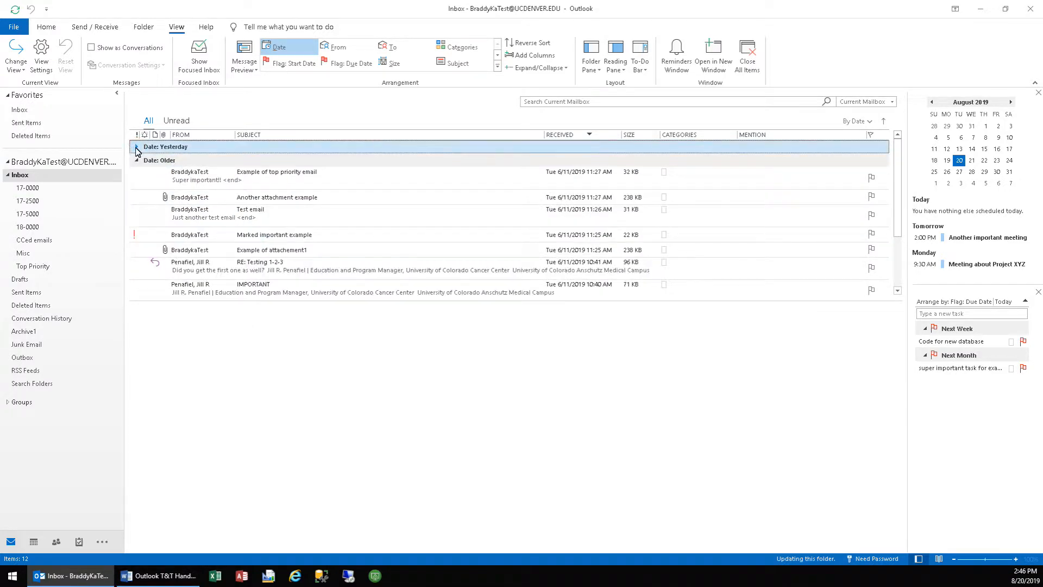
left_click(136, 149)
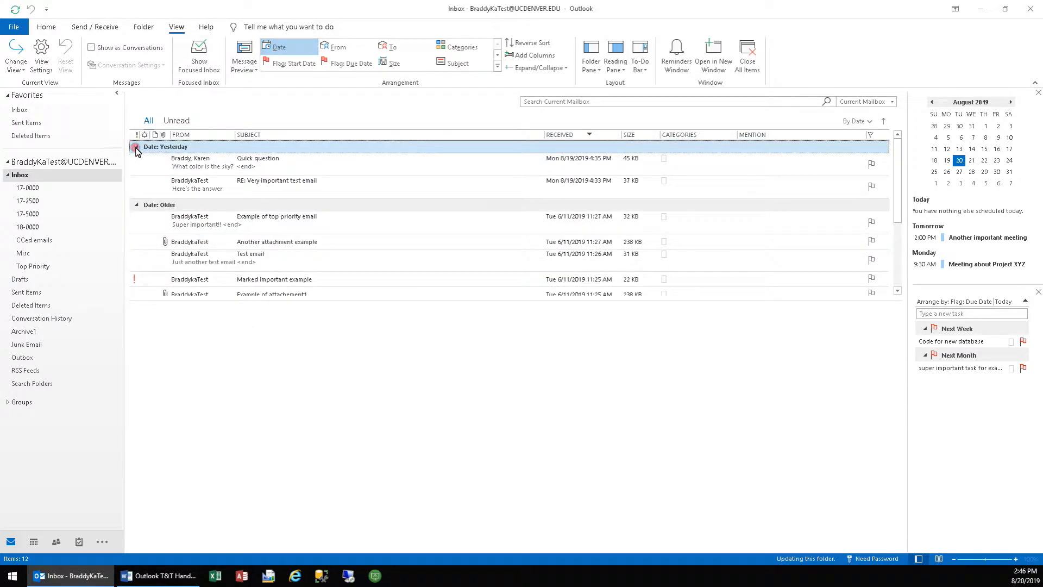
left_click(138, 205)
left_click(136, 205)
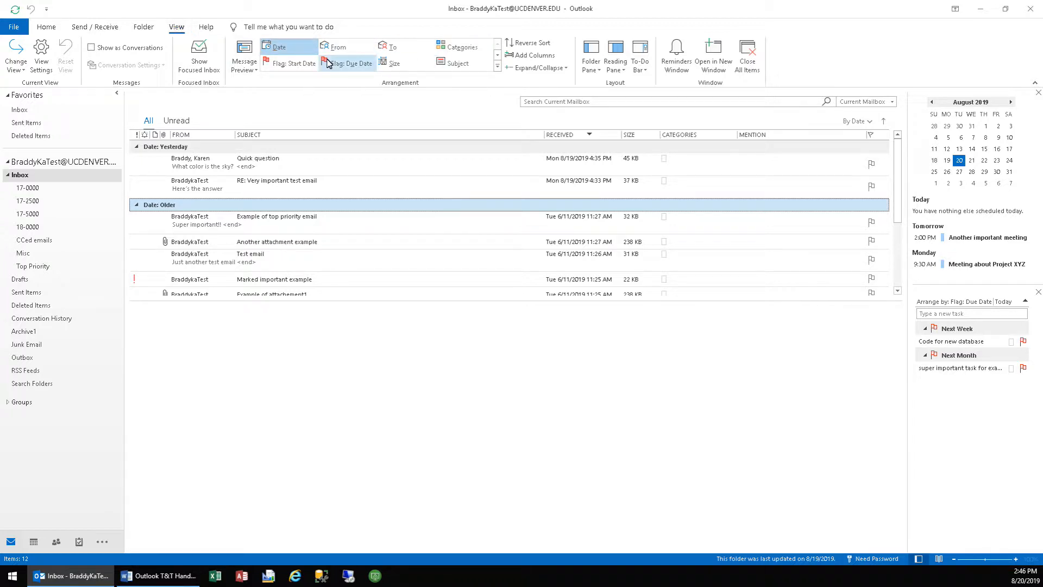
Uncheck Show in Groups, try the Categories arrangement, then arrange by Date again
left_click(498, 66)
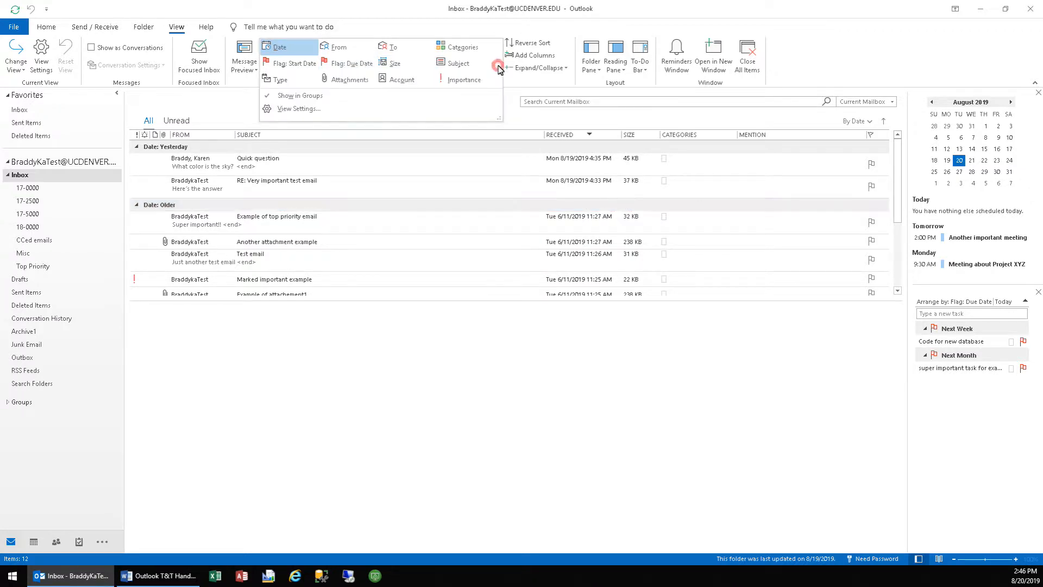
left_click(292, 98)
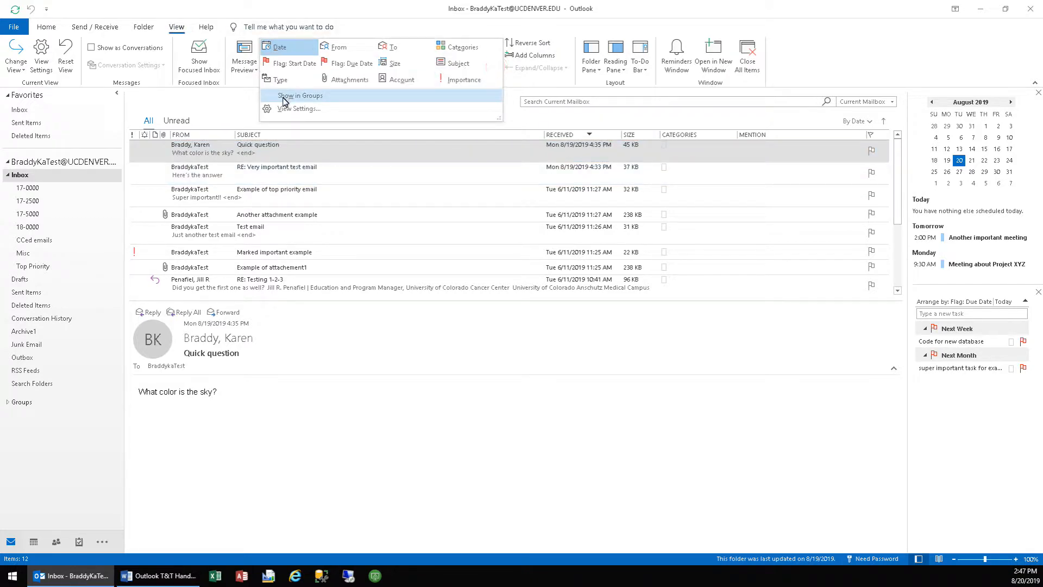
left_click(227, 109)
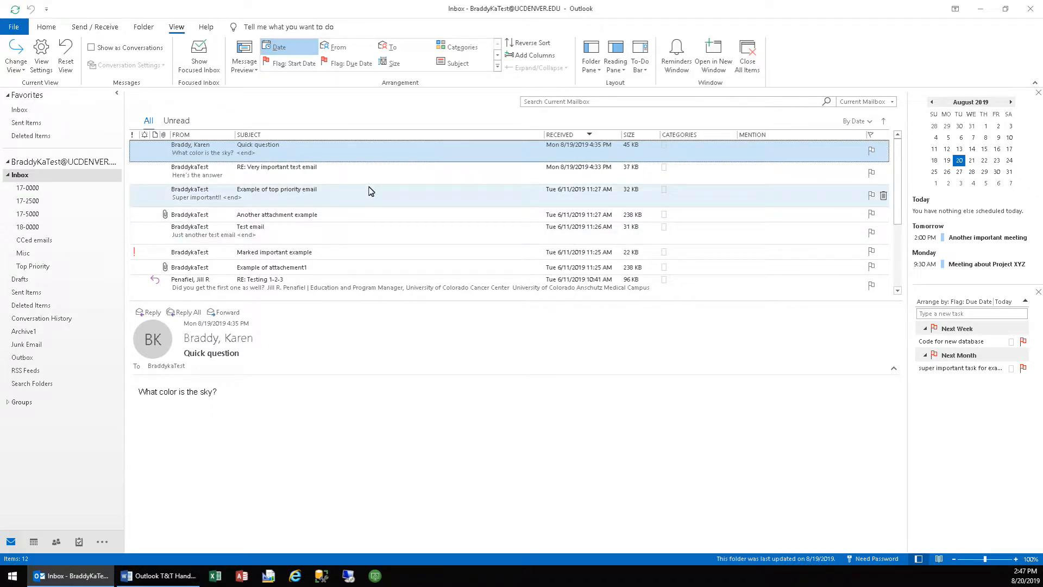
left_click(452, 47)
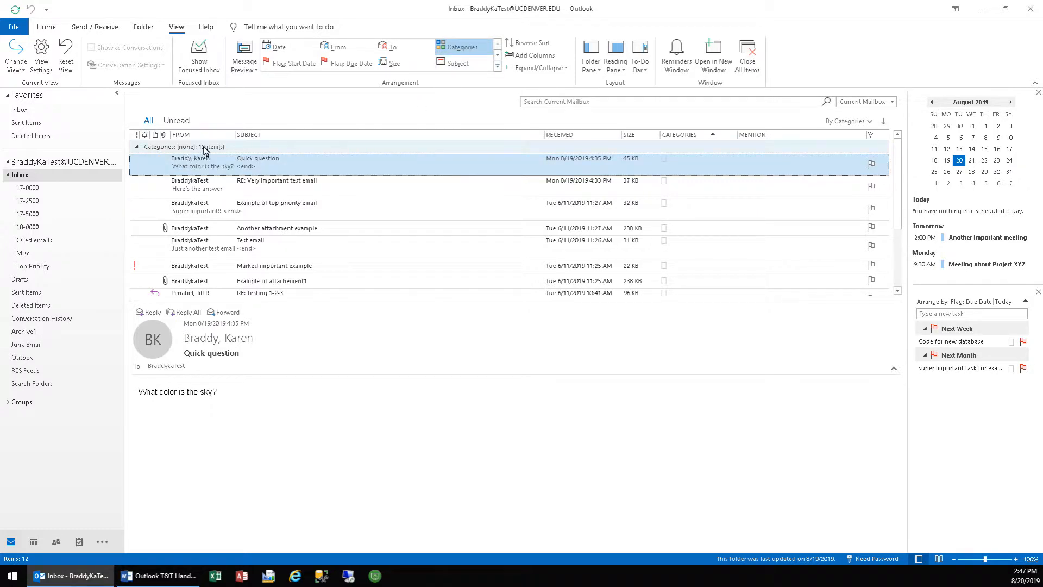
left_click(497, 66)
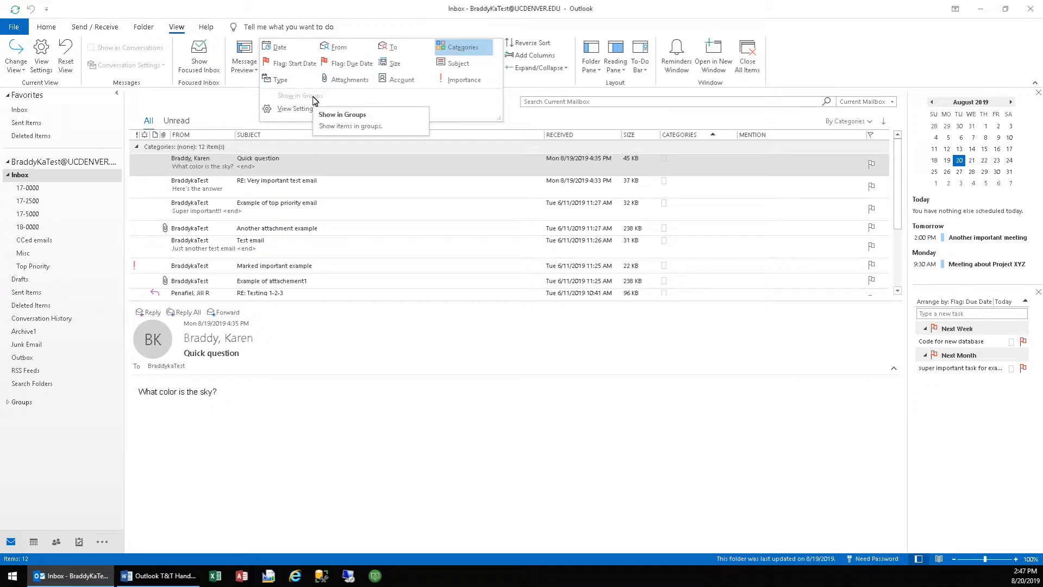
left_click(280, 49)
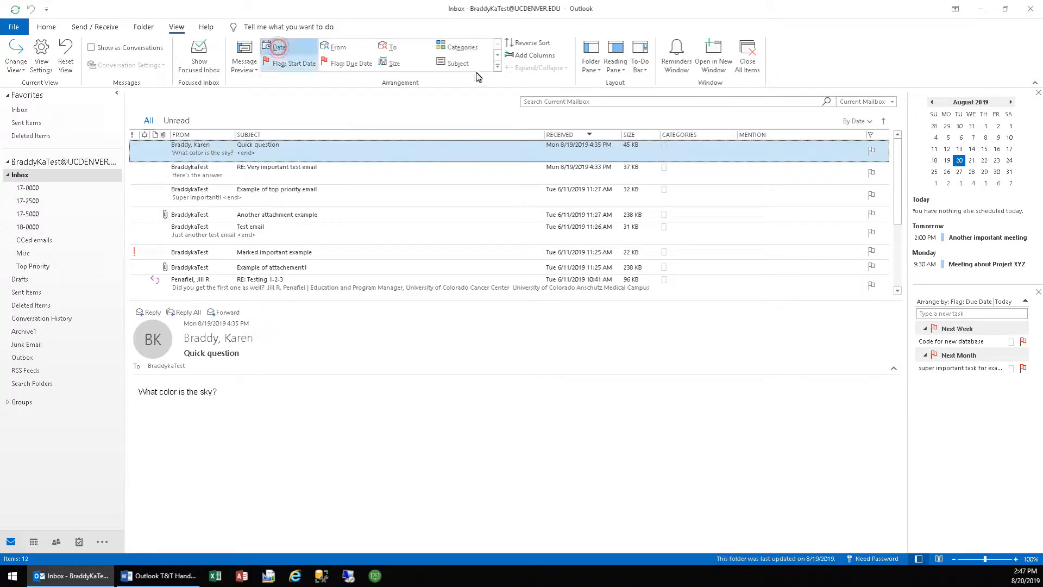
left_click(497, 67)
left_click(211, 105)
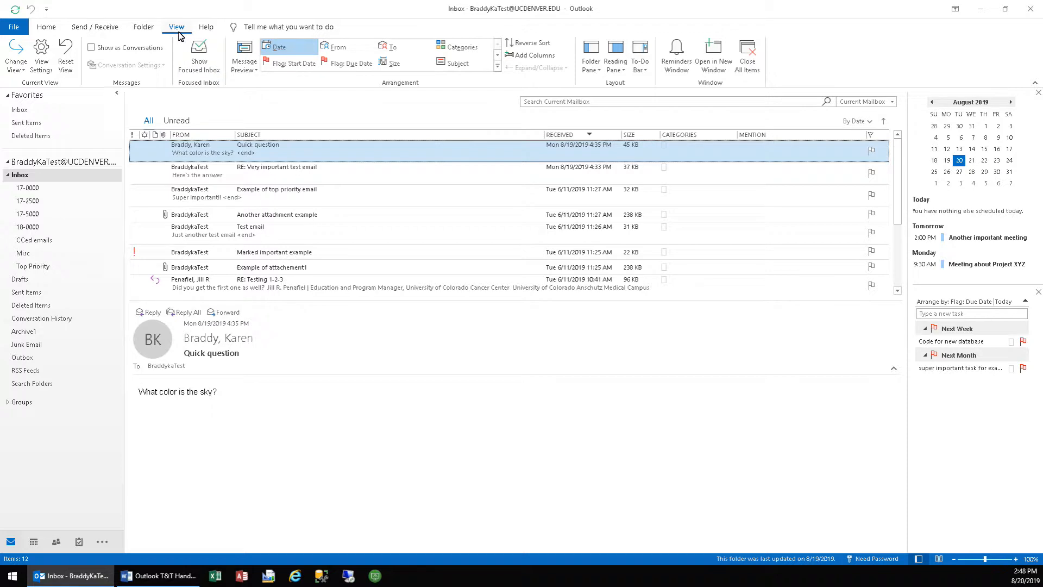
Try the Right, Bottom and Off reading pane positions, ending with Bottom
left_click(622, 68)
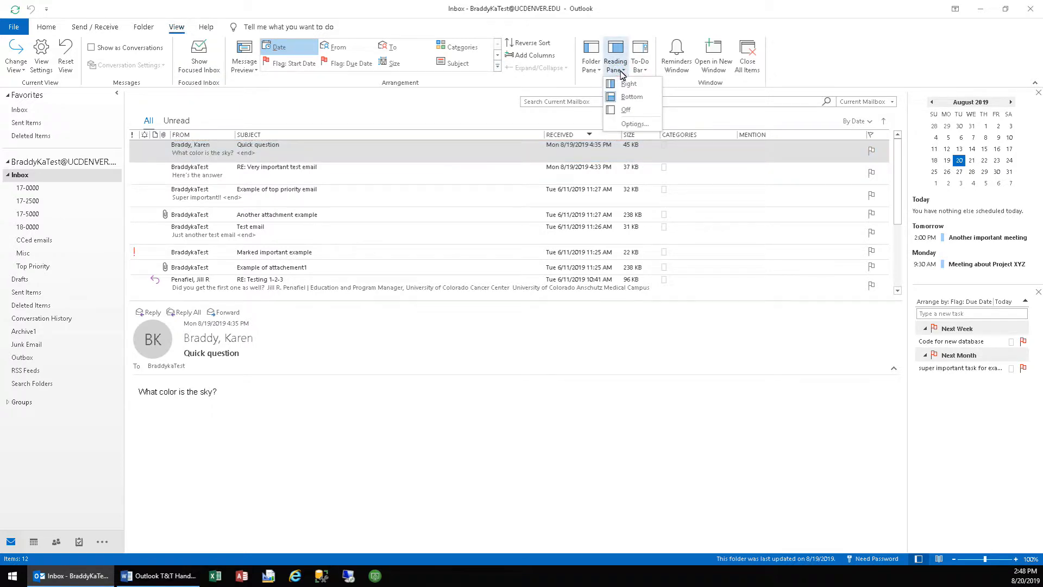
left_click(626, 84)
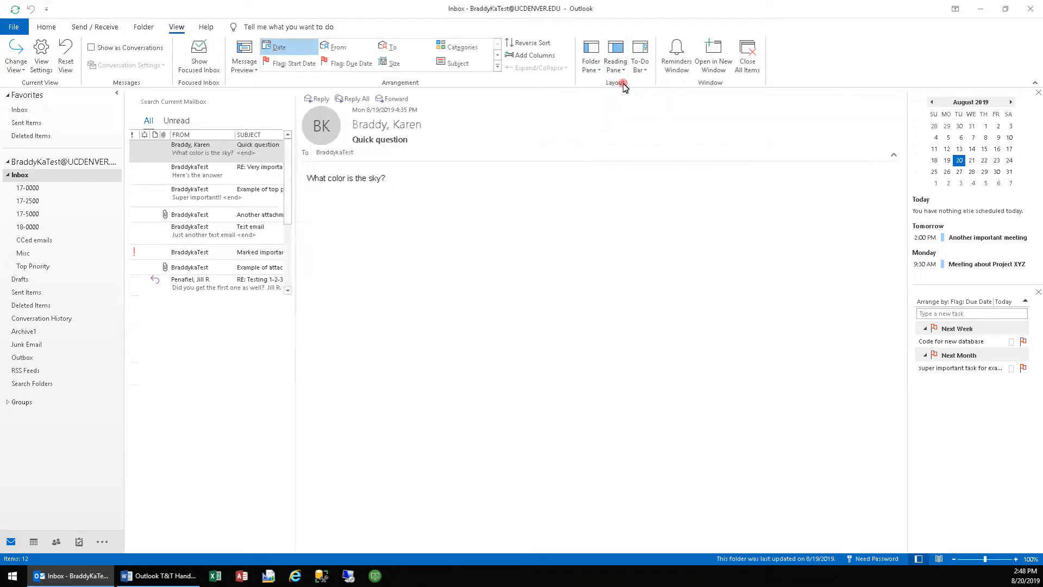
left_click(618, 70)
left_click(630, 97)
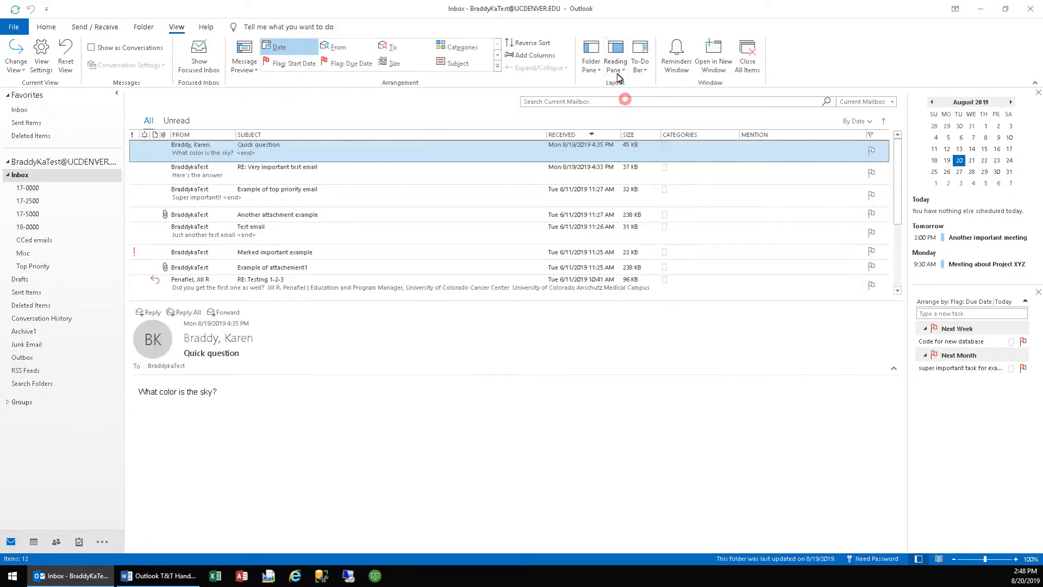
left_click(615, 68)
left_click(625, 110)
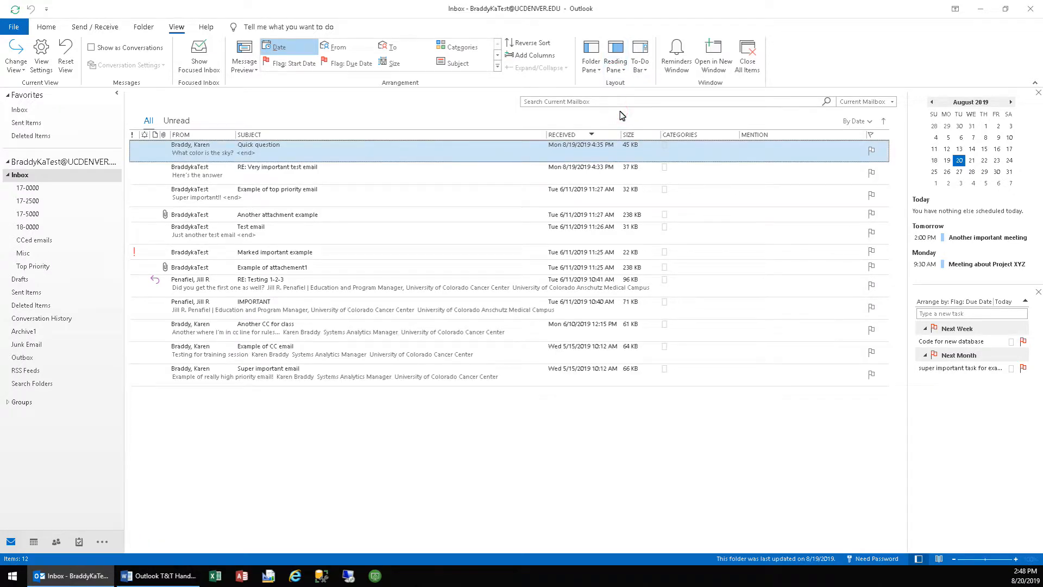
left_click(618, 67)
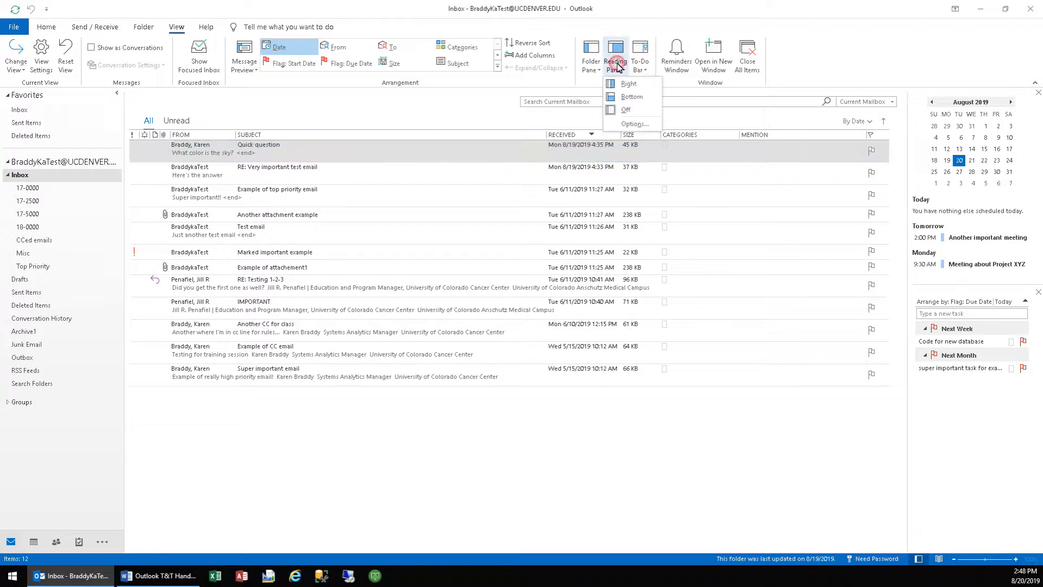
left_click(630, 97)
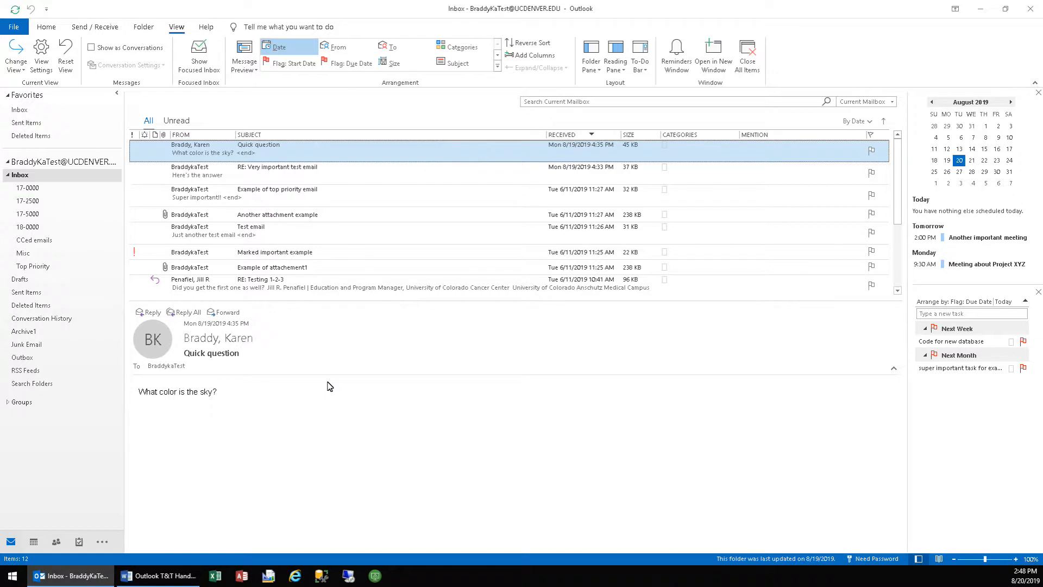
Preview the two attachment example messages and the top priority email
left_click(233, 267)
left_click(253, 218)
left_click(274, 189)
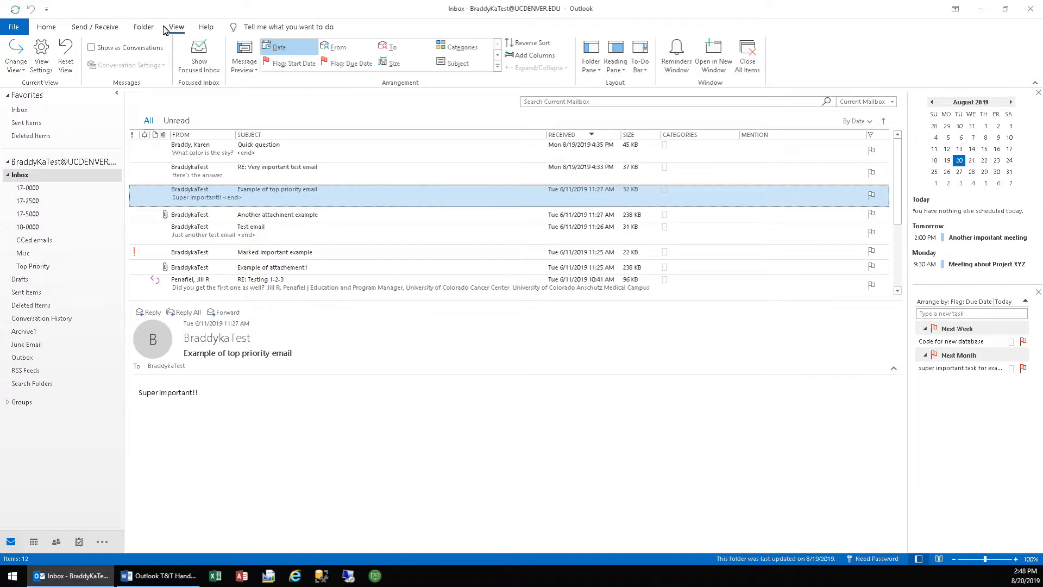
Set Message Preview to Off and apply it to this folder only
left_click(250, 71)
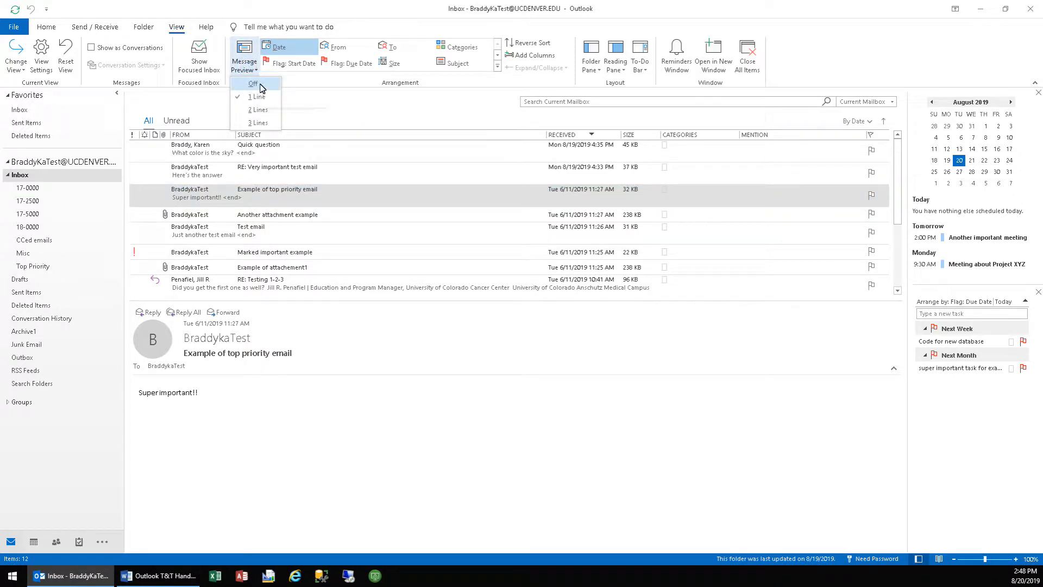
left_click(260, 86)
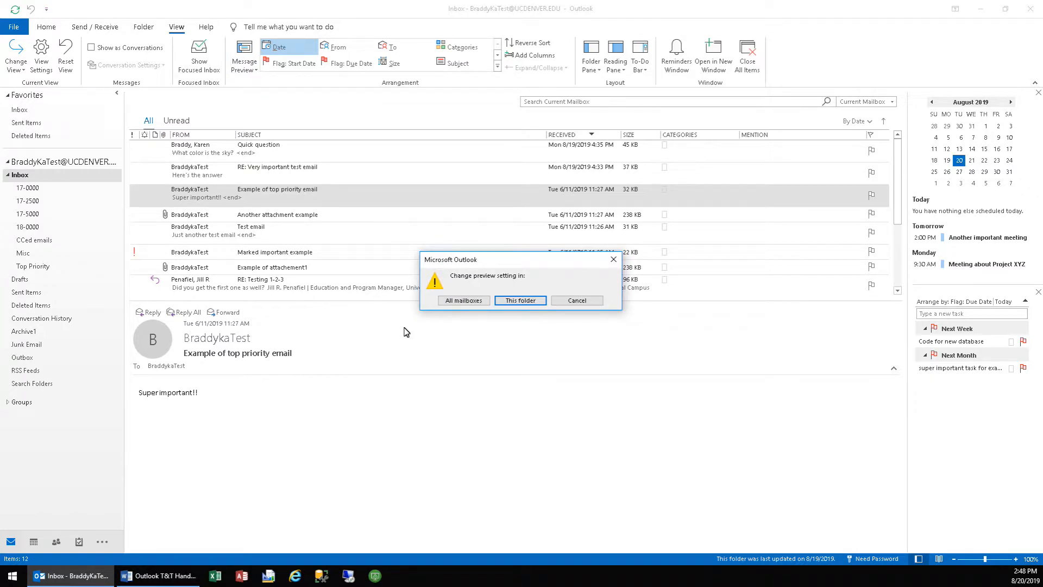
left_click(519, 300)
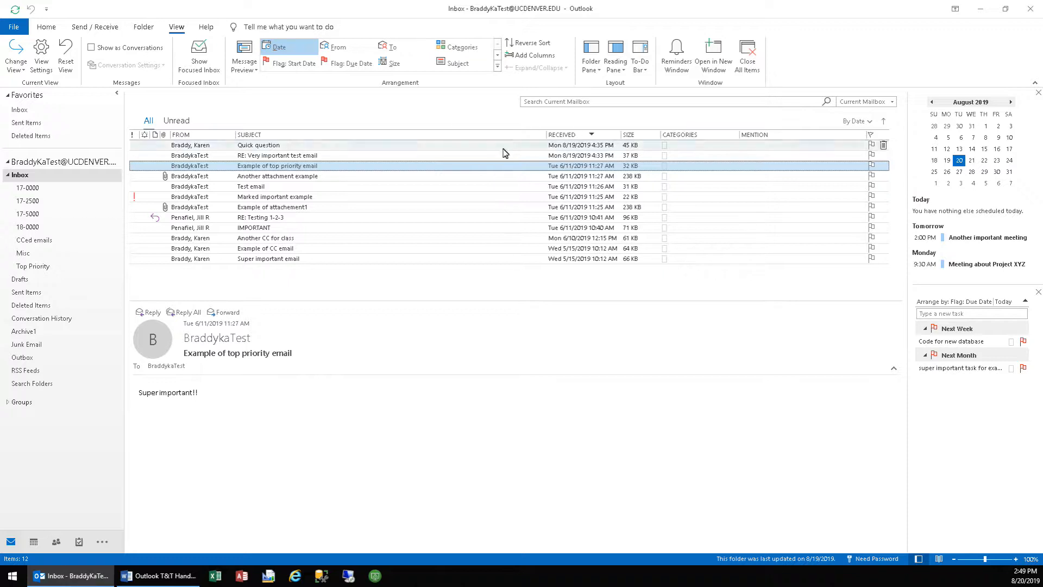
Resize the Subject column, dismiss the MENTION sort warning, and drag MENTION off the header row
left_click_drag(546, 135, 396, 142)
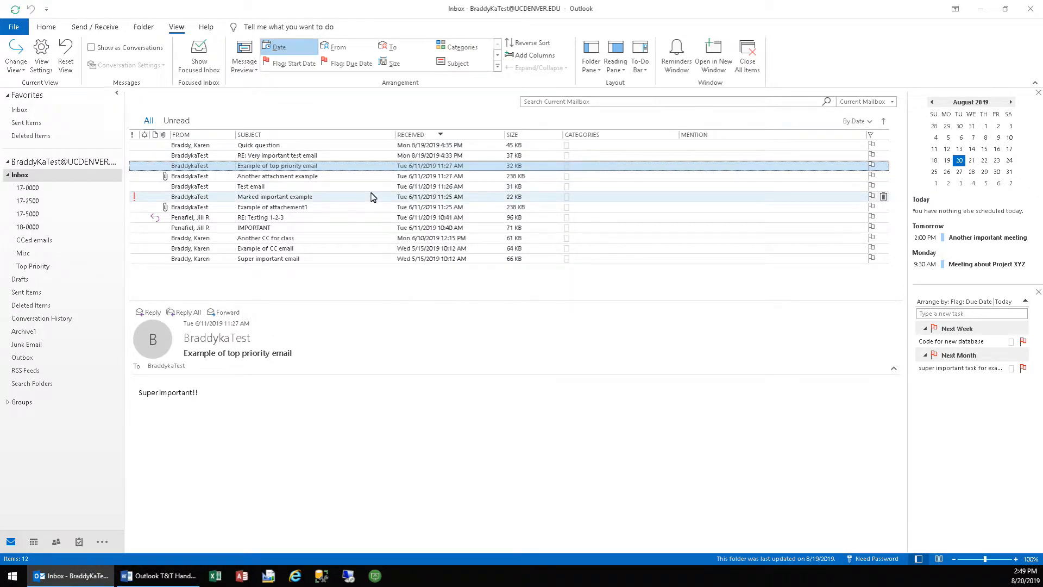
mouse_move(396, 136)
left_mouse_down()
mouse_move(467, 136)
mouse_move(401, 137)
left_mouse_up()
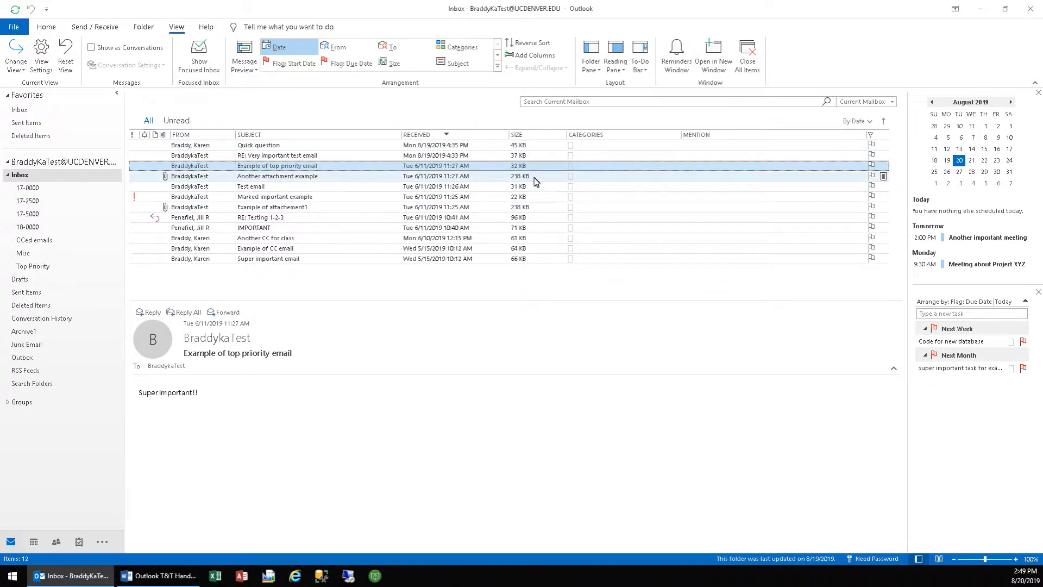
left_click(698, 140)
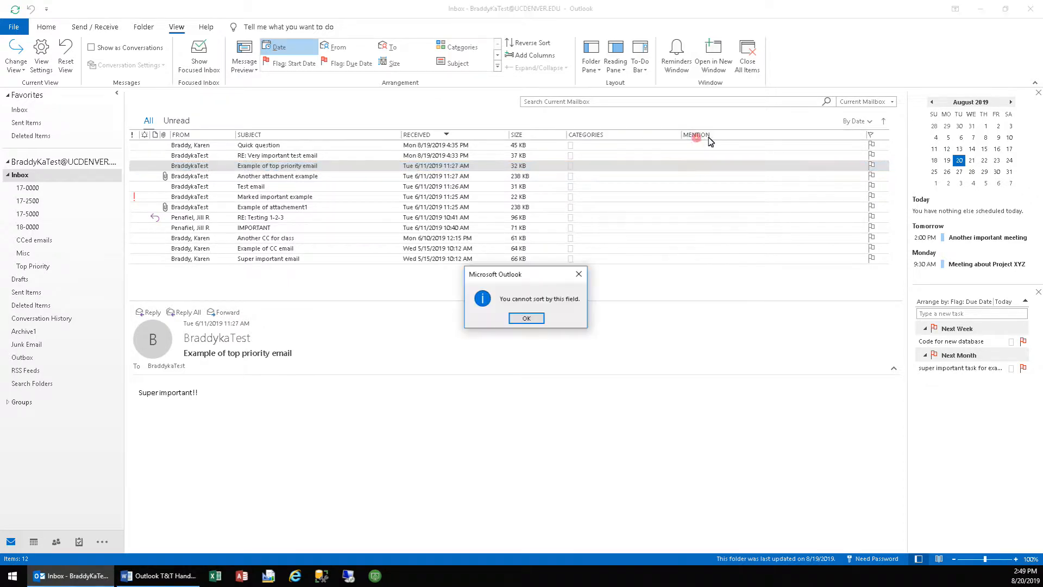
left_click(528, 320)
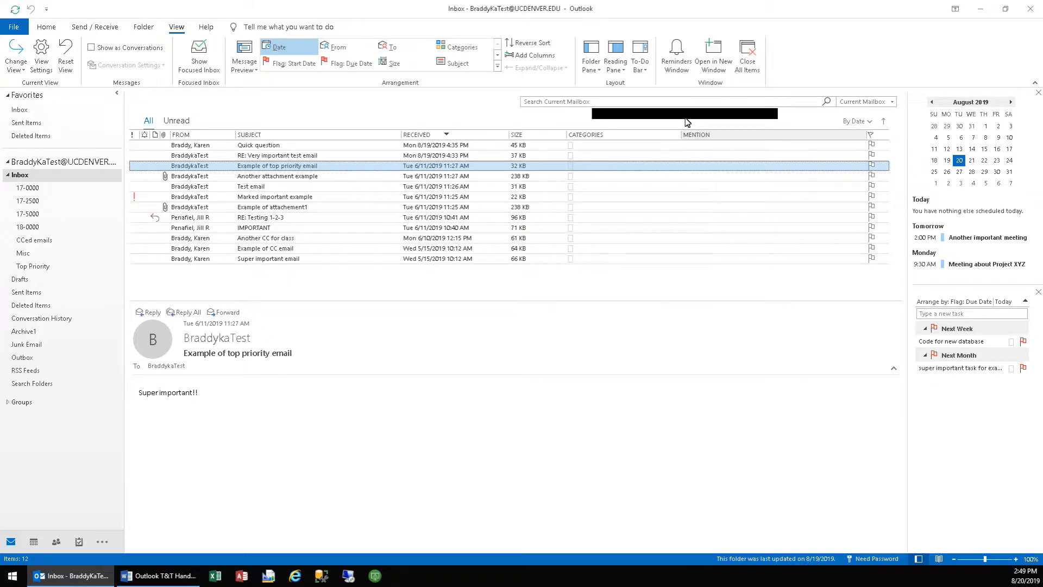
left_click_drag(686, 122, 686, 122)
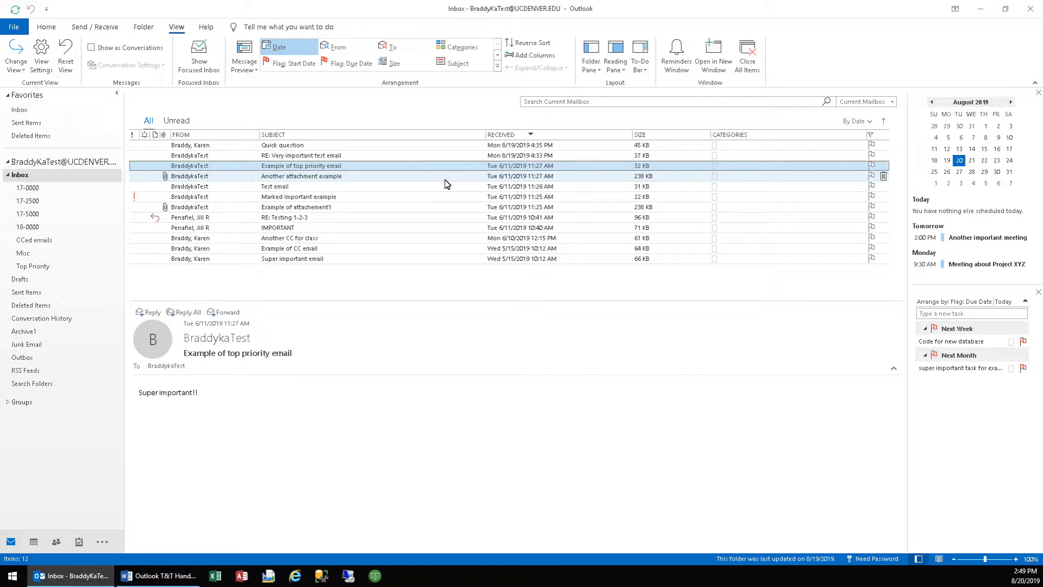
Use Field Chooser to put Mention back between SIZE and CATEGORIES and widen it
right_click(347, 136)
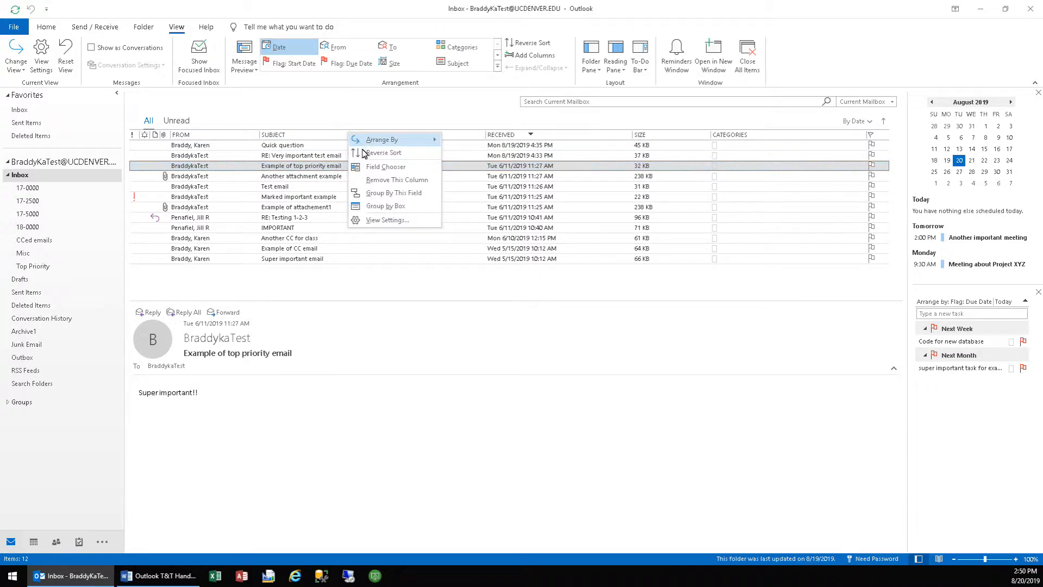
left_click(364, 168)
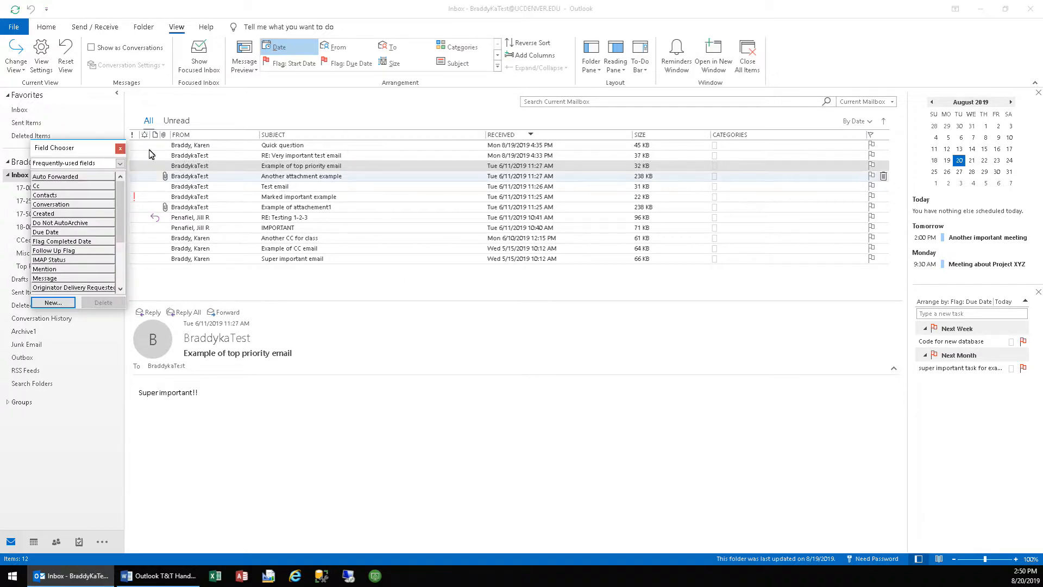
left_click_drag(101, 150, 548, 197)
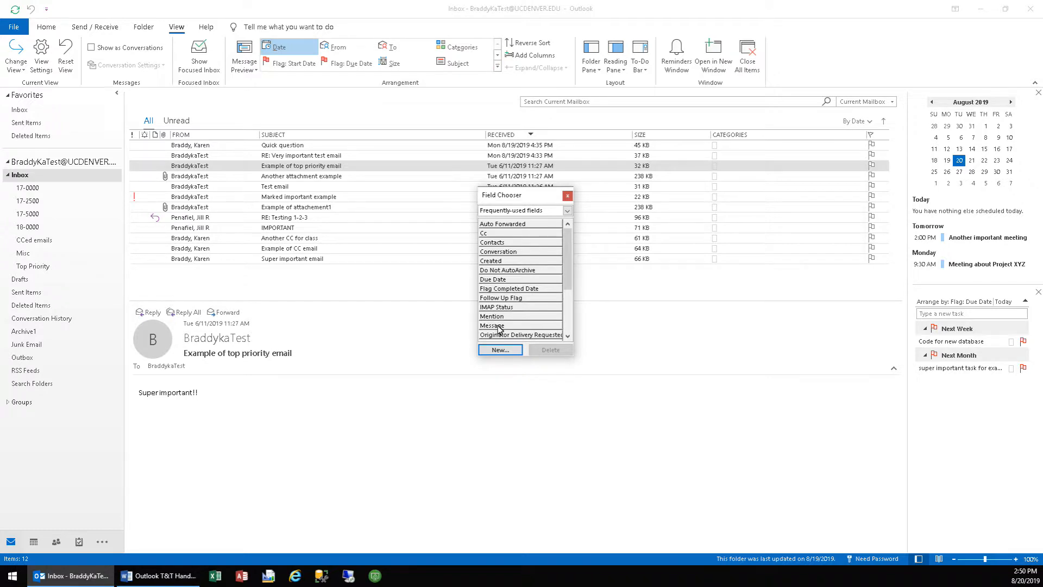
left_click_drag(498, 318, 713, 143)
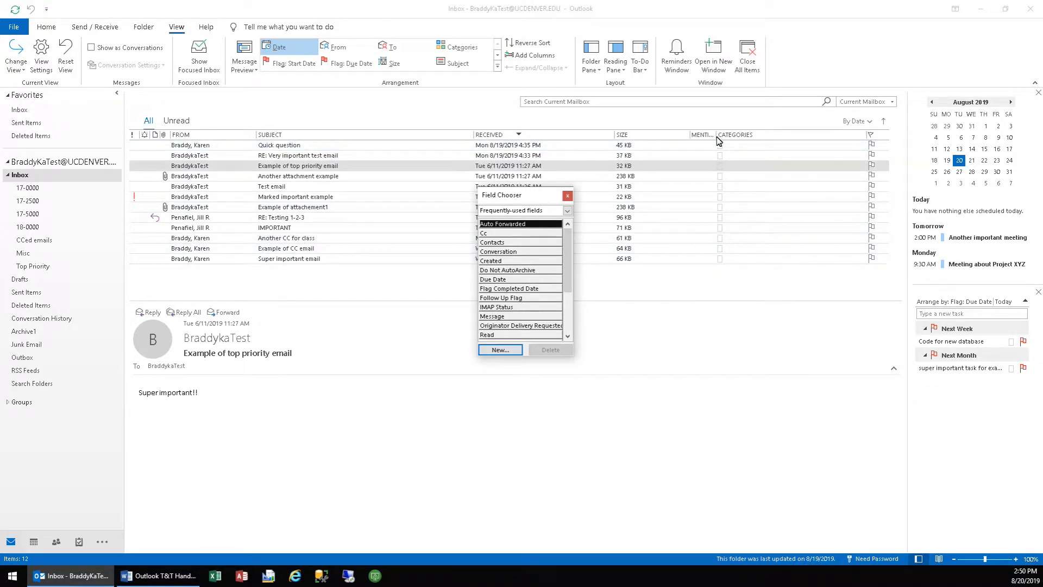
left_click_drag(719, 141, 773, 136)
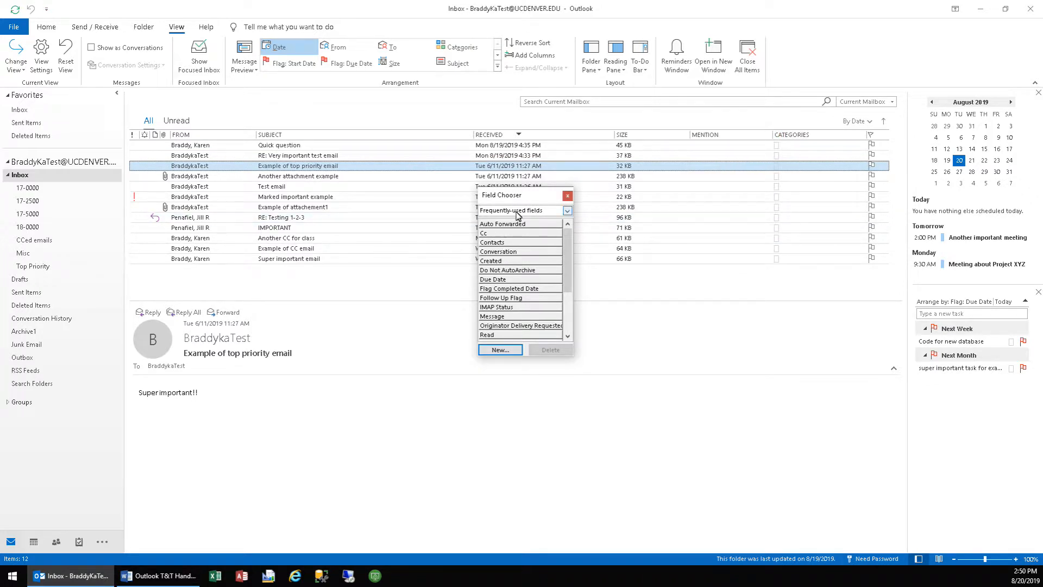
mouse_move(568, 246)
left_mouse_down()
mouse_move(565, 294)
mouse_move(567, 244)
left_mouse_up()
Browse the Address, Date/Time and All Mail field categories, then close Field Chooser
left_click(567, 211)
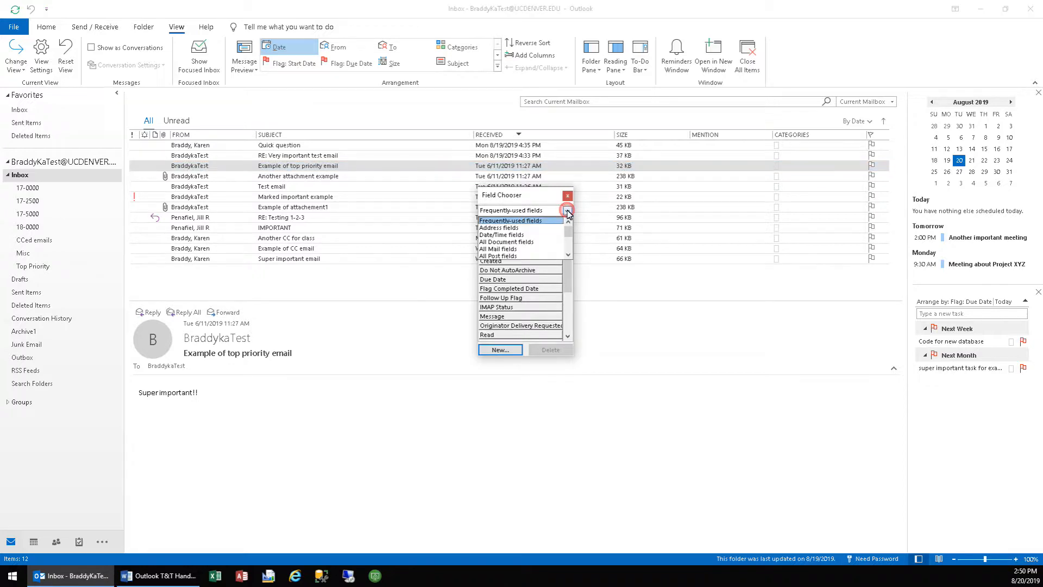
left_click(506, 228)
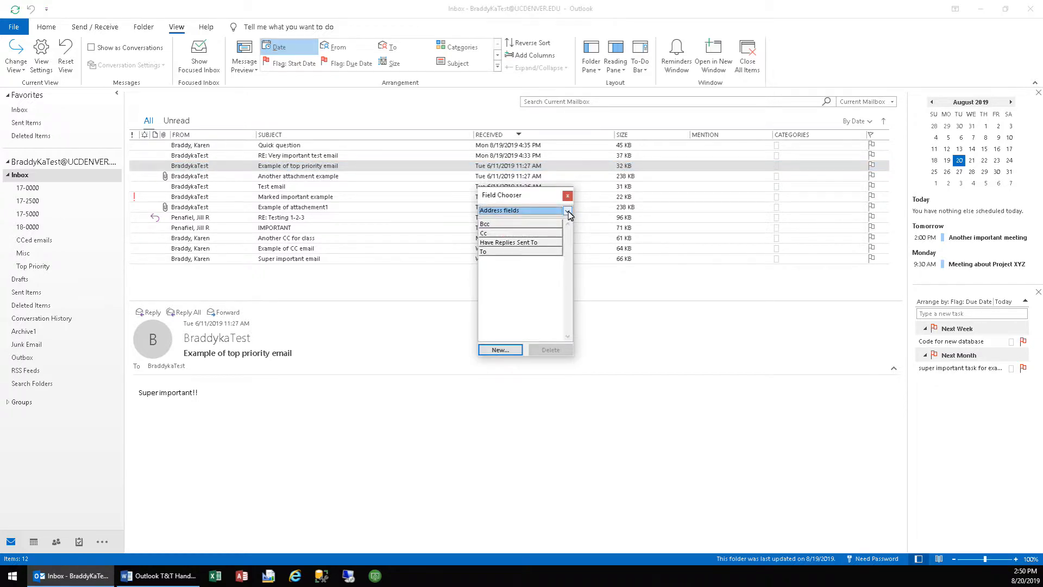
left_click(567, 211)
left_click(500, 229)
left_click(567, 211)
left_click(503, 235)
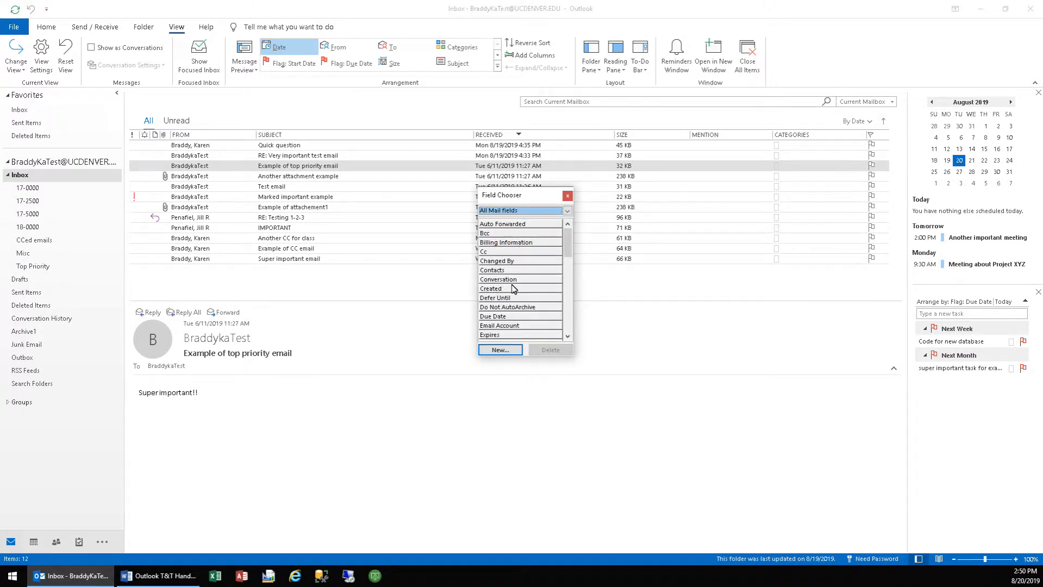
left_click(567, 197)
right_click(442, 135)
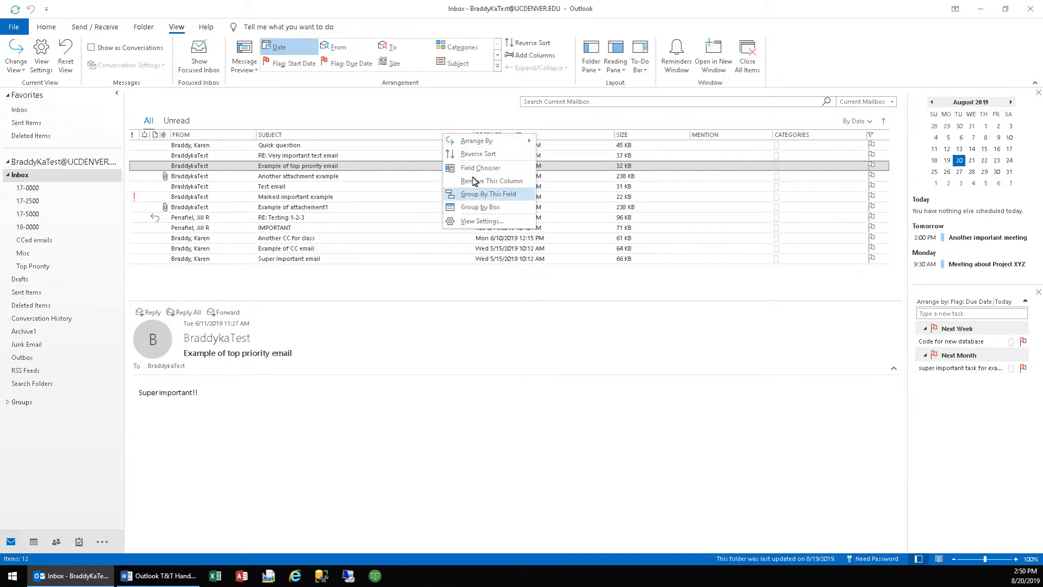
left_click(429, 126)
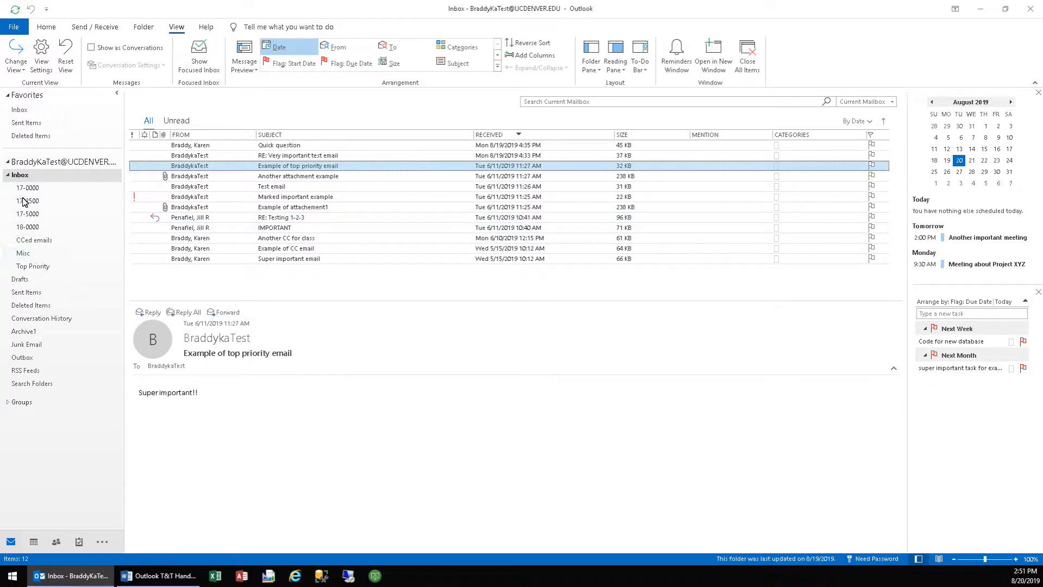
left_click(21, 255)
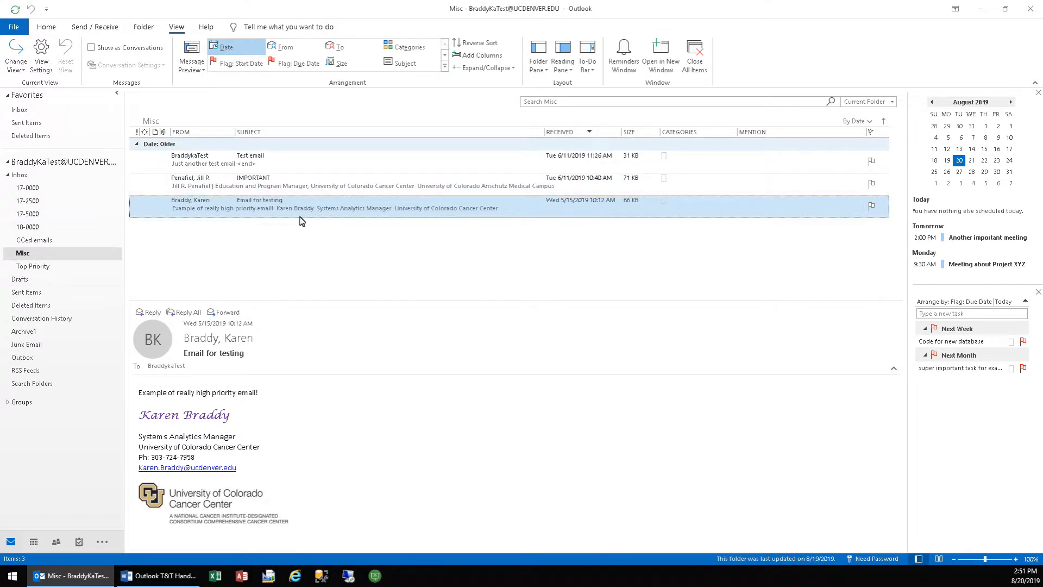
left_click(20, 176)
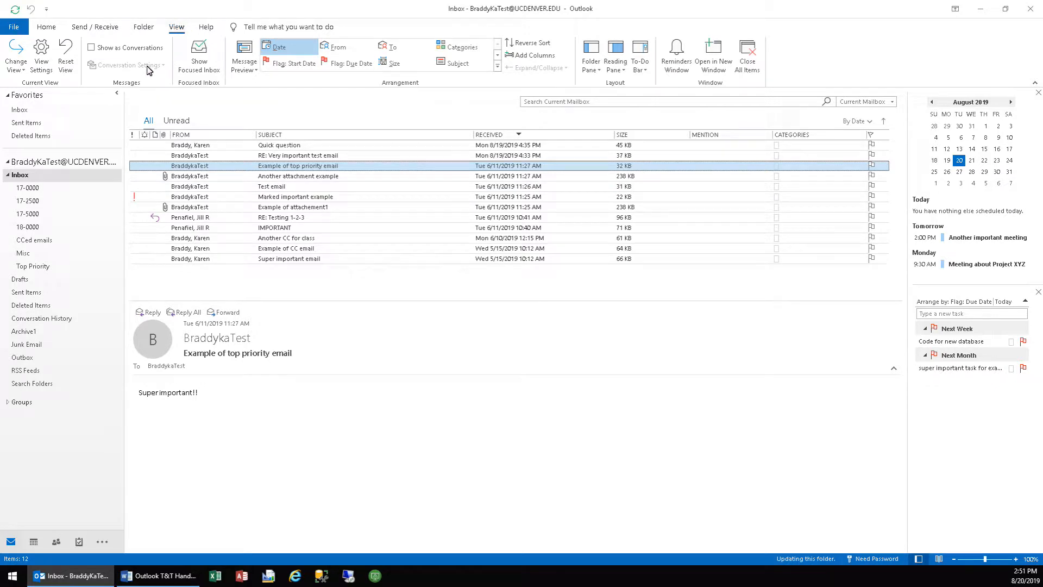
Apply the current view to Inbox plus all its subfolders, then open Misc to check it
left_click(19, 73)
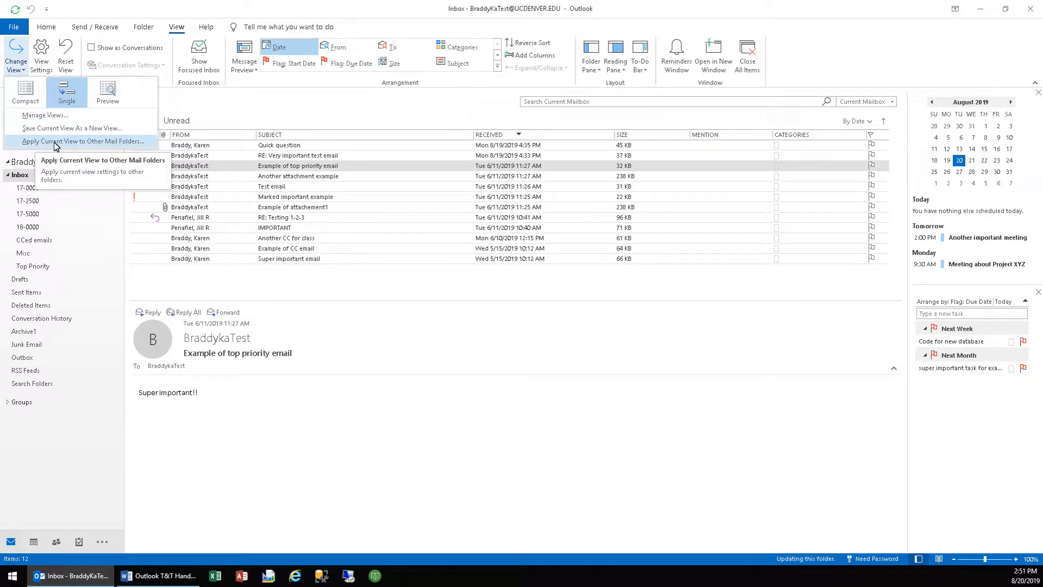
left_click(134, 142)
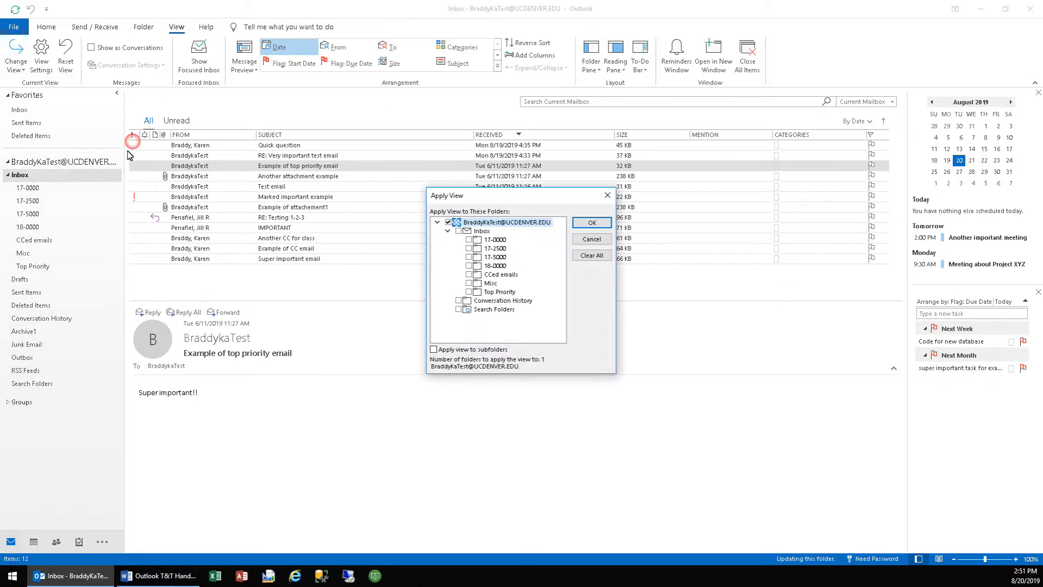
left_click(447, 231)
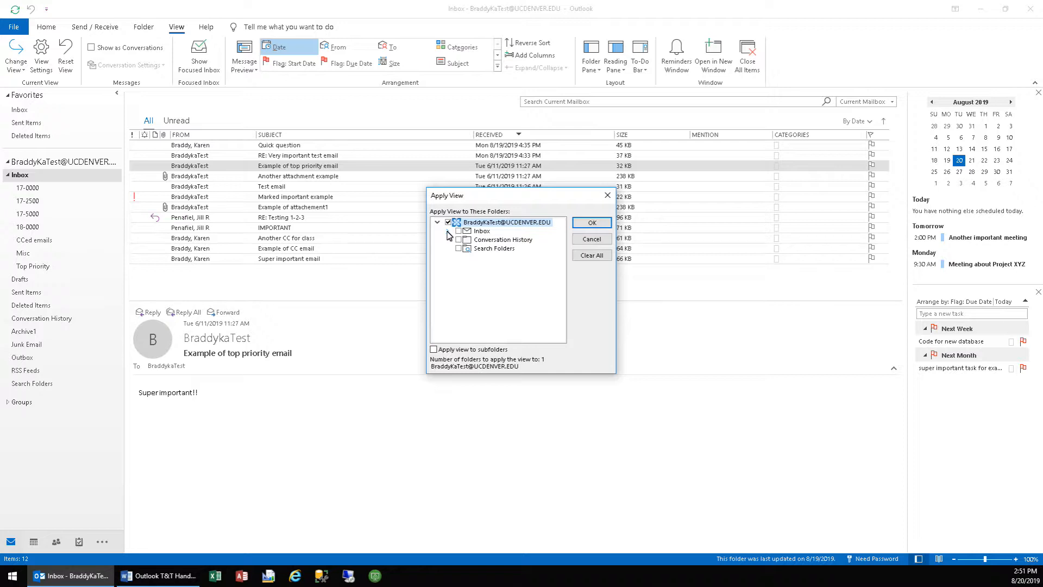
left_click(448, 231)
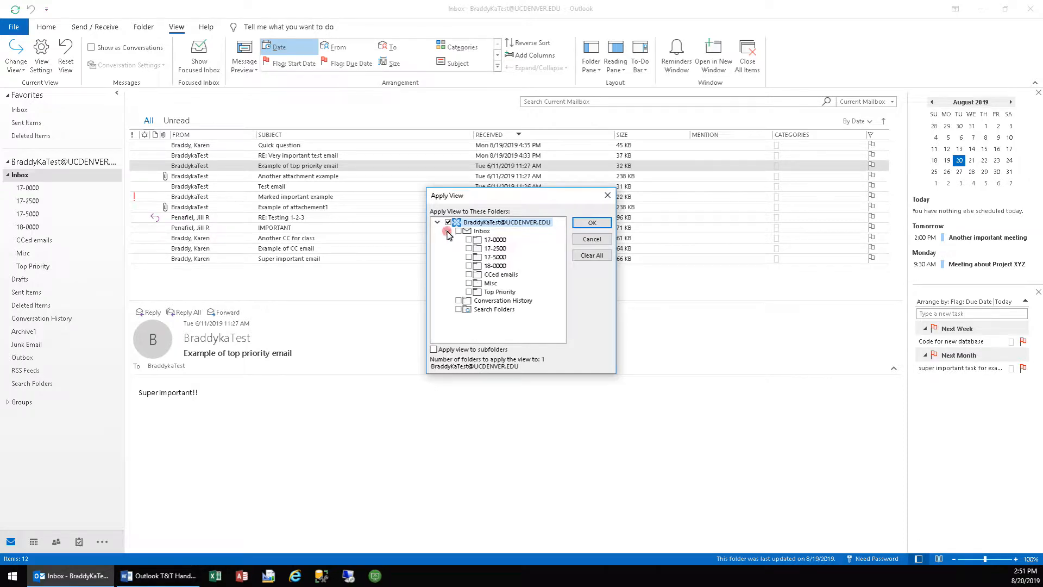
left_click(469, 257)
left_click(469, 266)
left_click(469, 265)
left_click(469, 257)
left_click(458, 231)
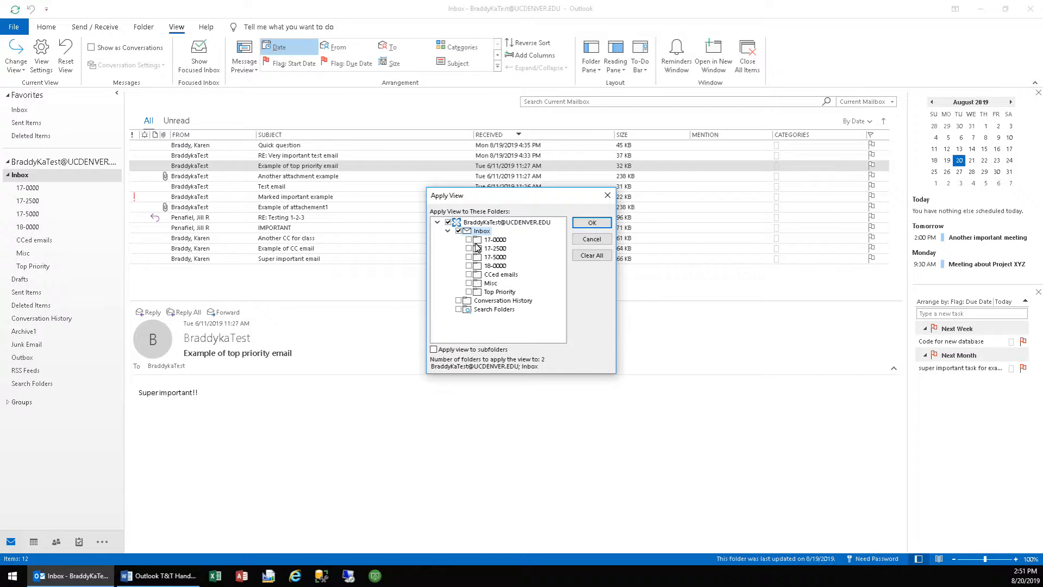
left_click(434, 349)
left_click(592, 224)
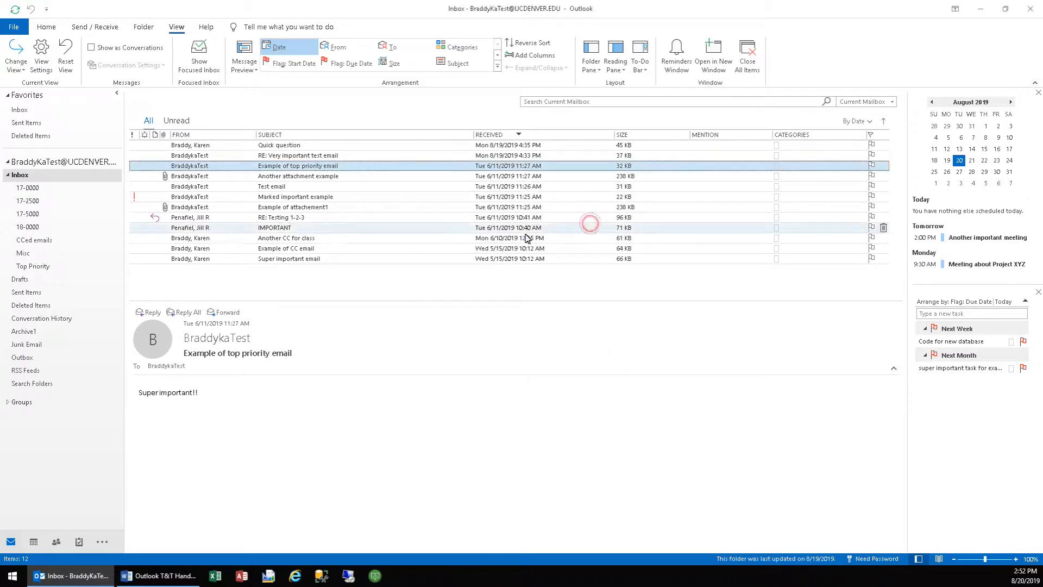
left_click(23, 254)
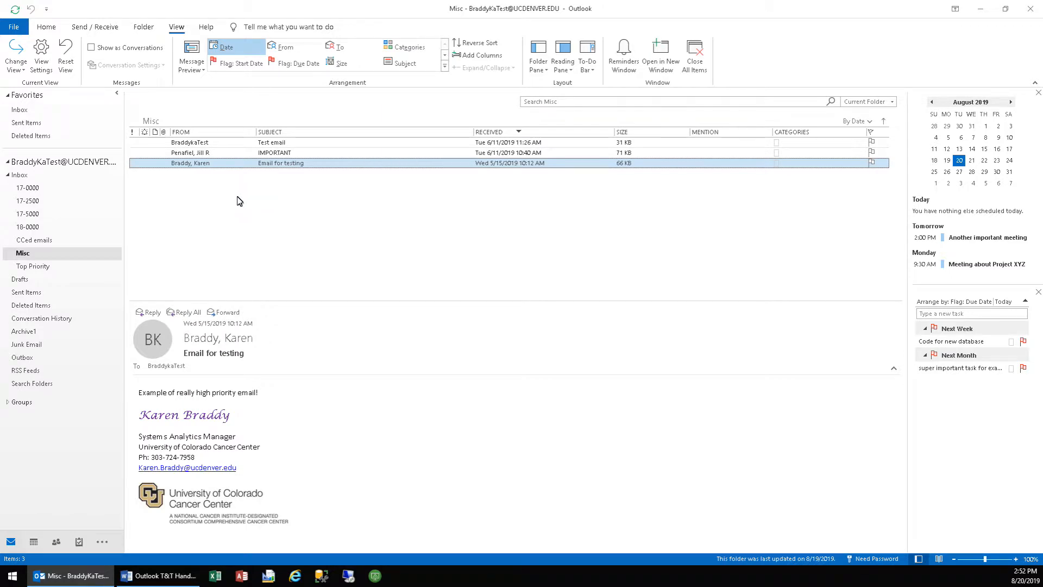
Return to the Inbox, look through Change View, then open the Top Priority folder
left_click(19, 175)
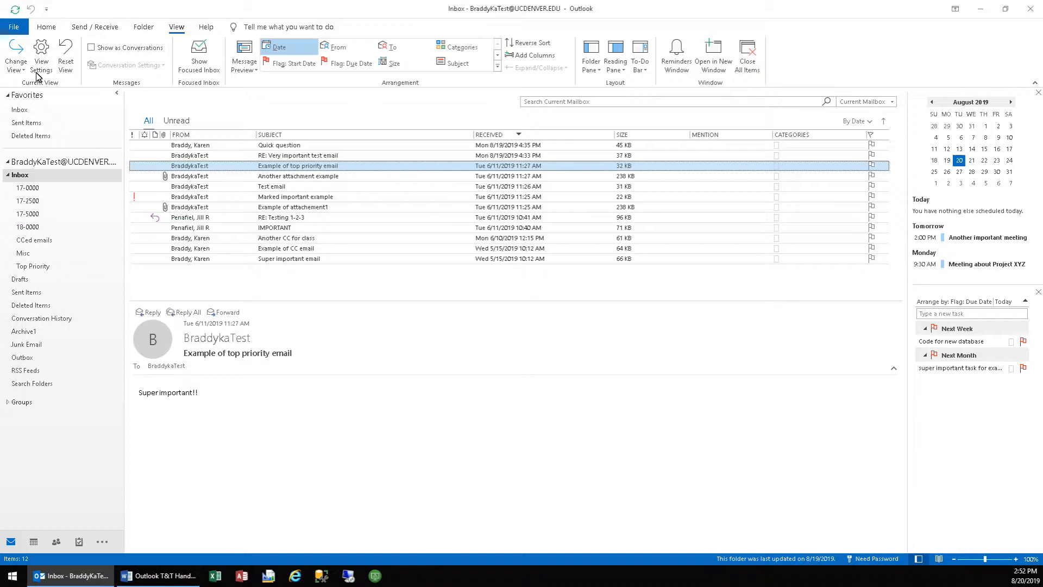
left_click(16, 61)
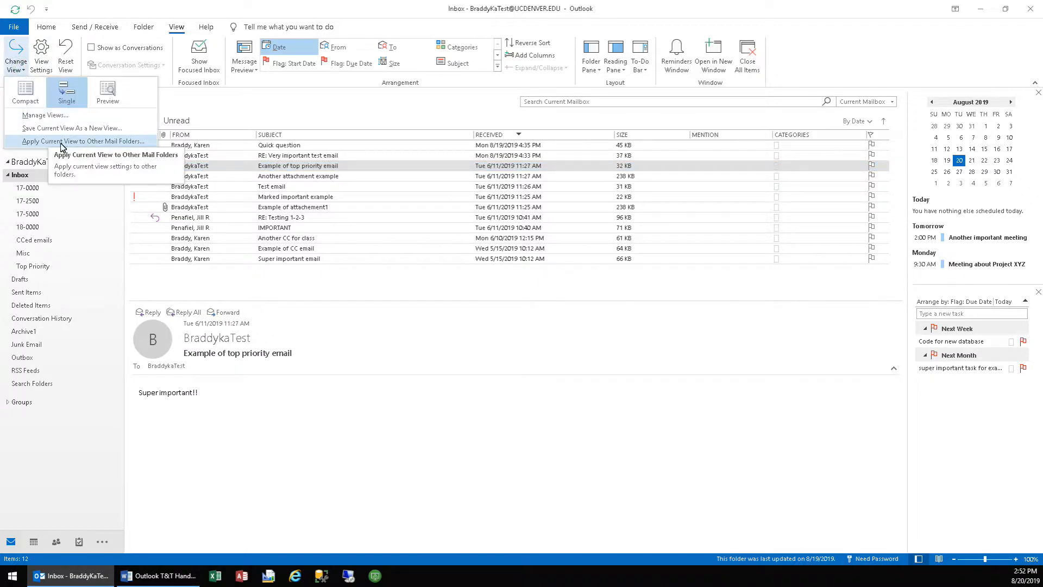
left_click(337, 336)
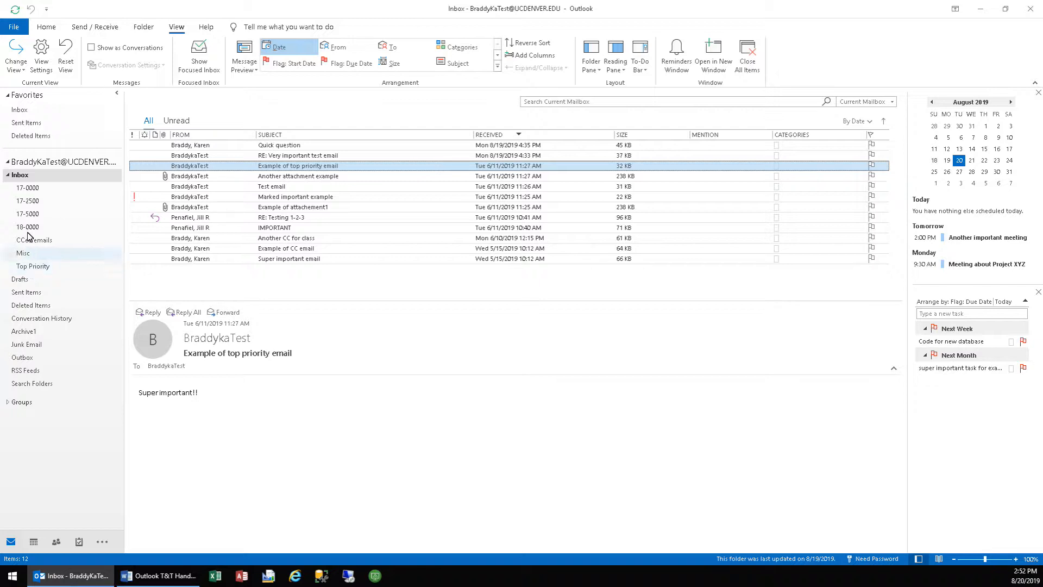
left_click(29, 269)
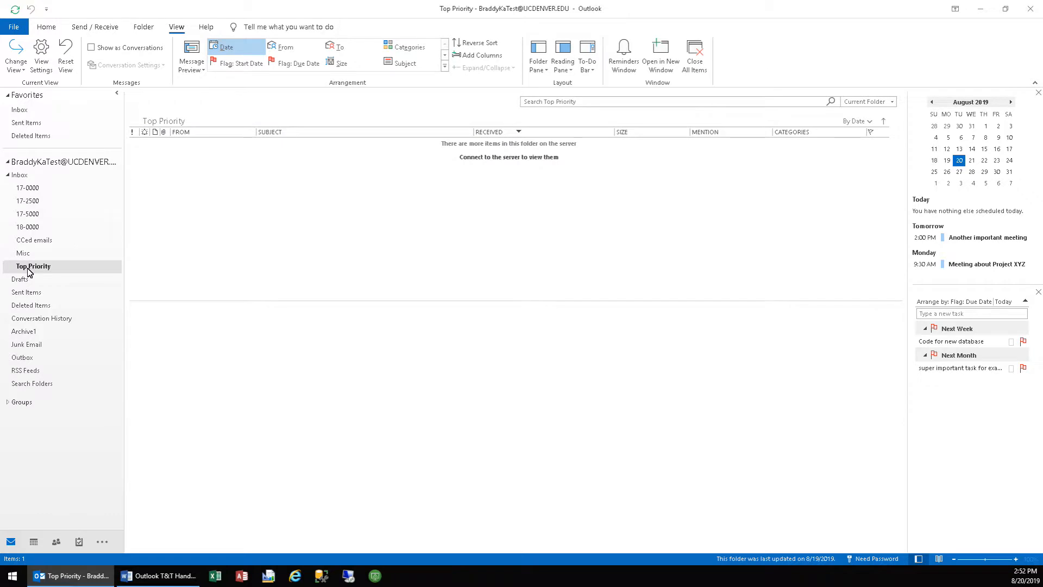
Drag Top Priority and then Misc into Favorites, then open Misc's three messages
left_click_drag(22, 270, 48, 122)
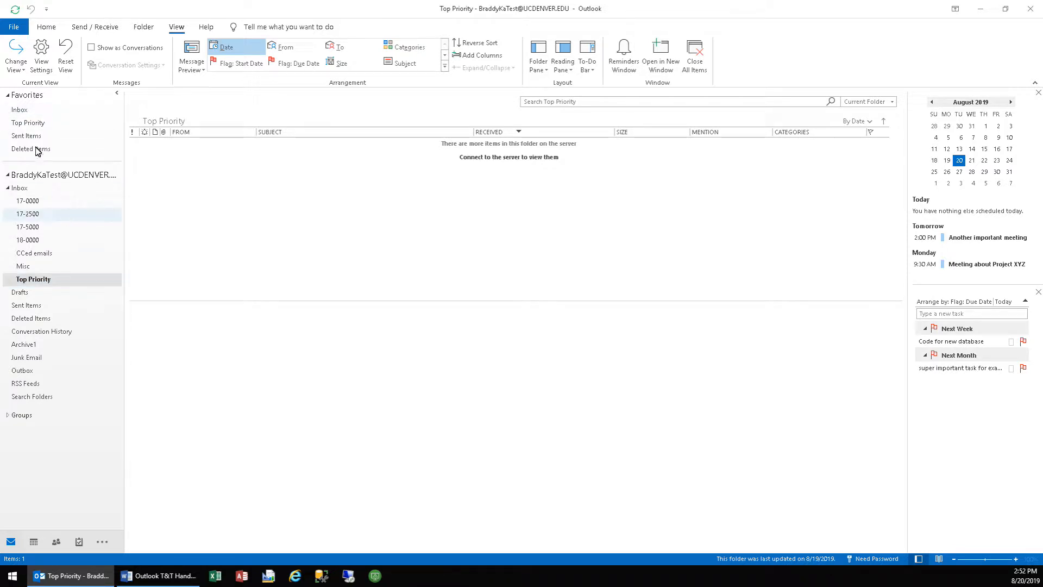
left_click(28, 124)
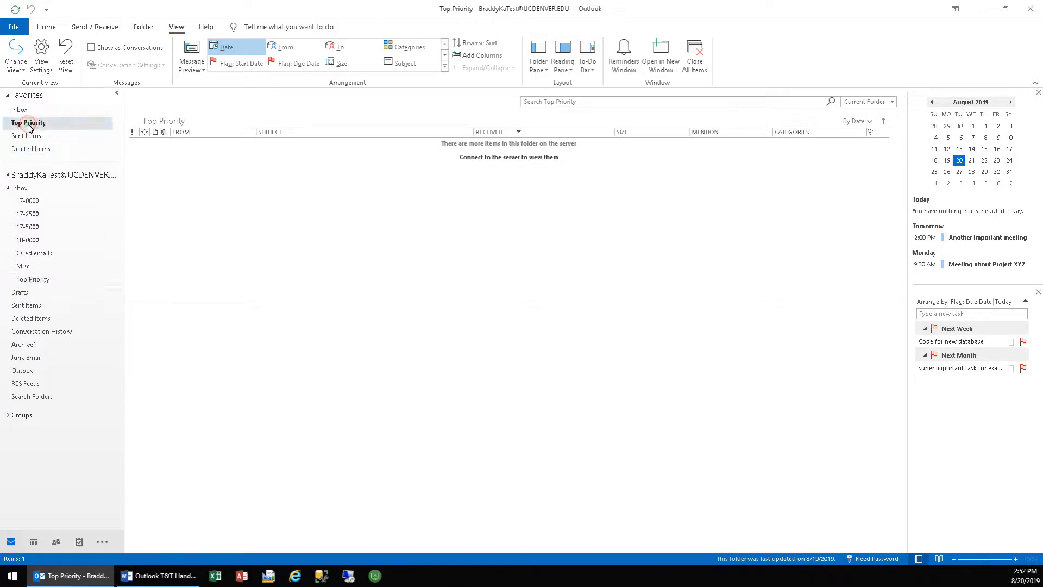
left_click_drag(23, 266, 46, 134)
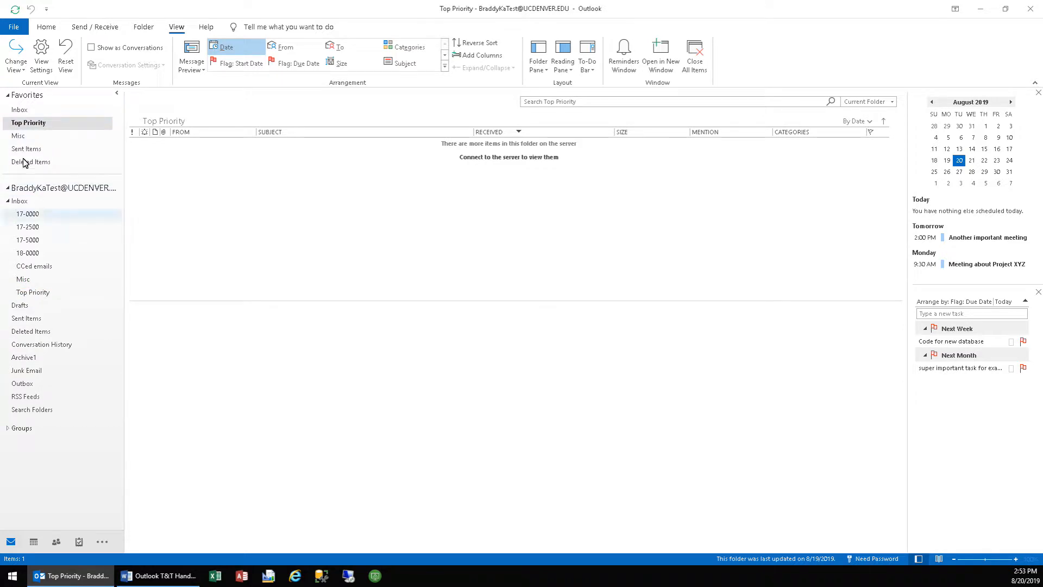
left_click(20, 136)
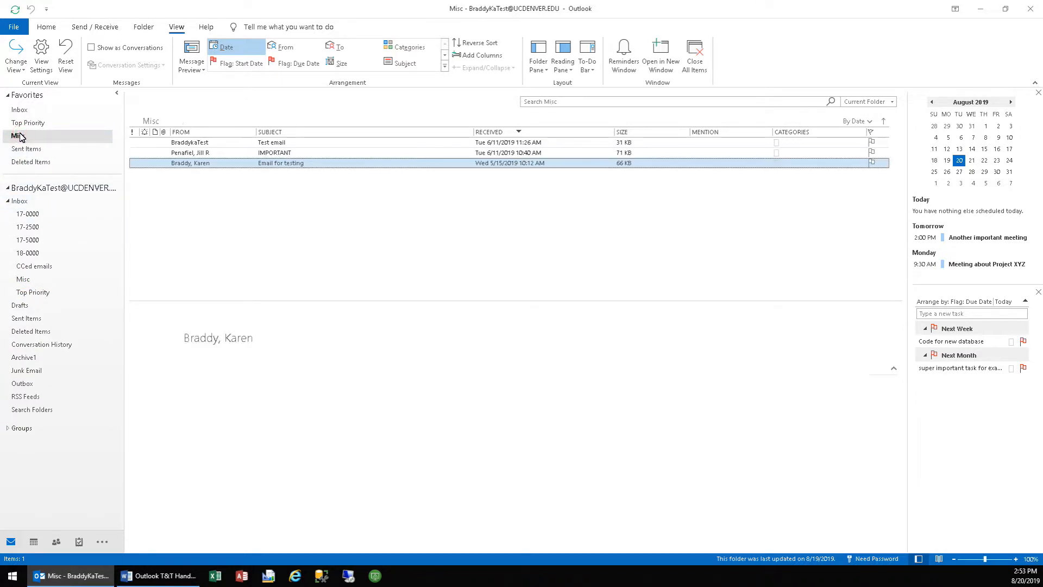
left_click(23, 281)
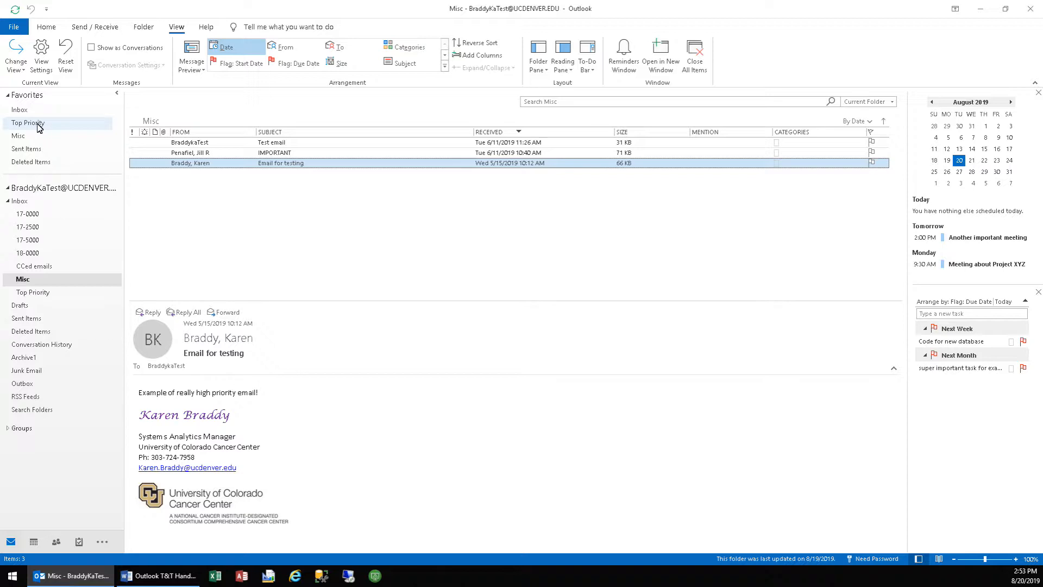
Remove the Top Priority and Misc shortcuts from Favorites, leaving both folders under Inbox
right_click(39, 128)
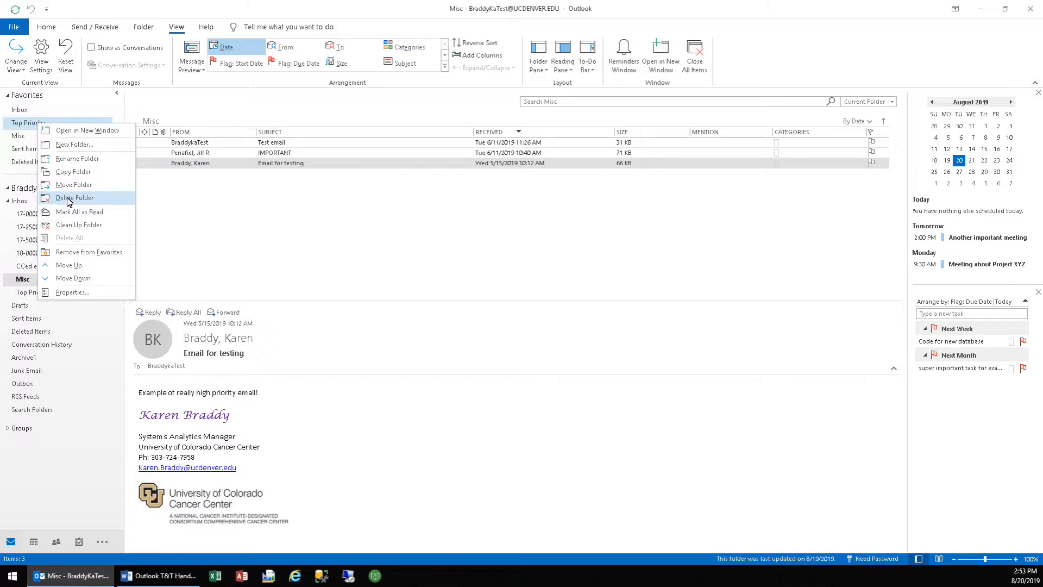
left_click(71, 252)
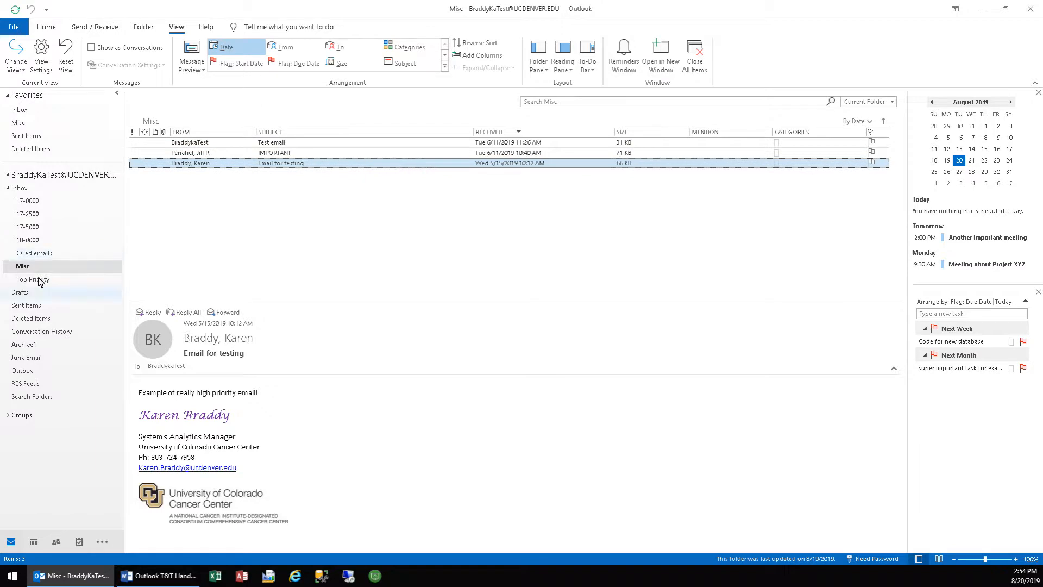
right_click(23, 125)
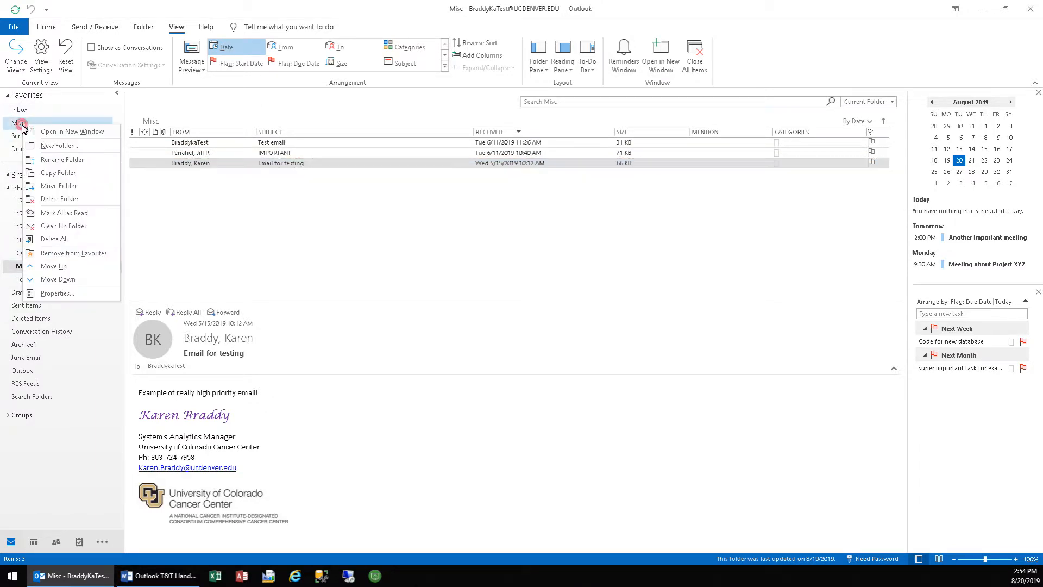
left_click(73, 254)
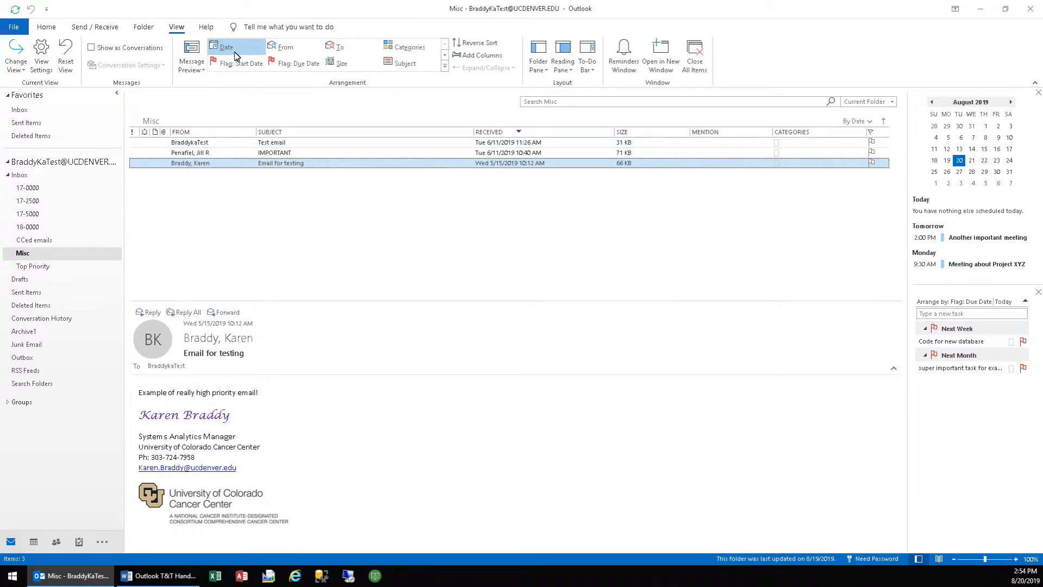
Make the To-Do Bar show Calendar and Tasks but not People, and enlarge the appointments area
left_click(587, 64)
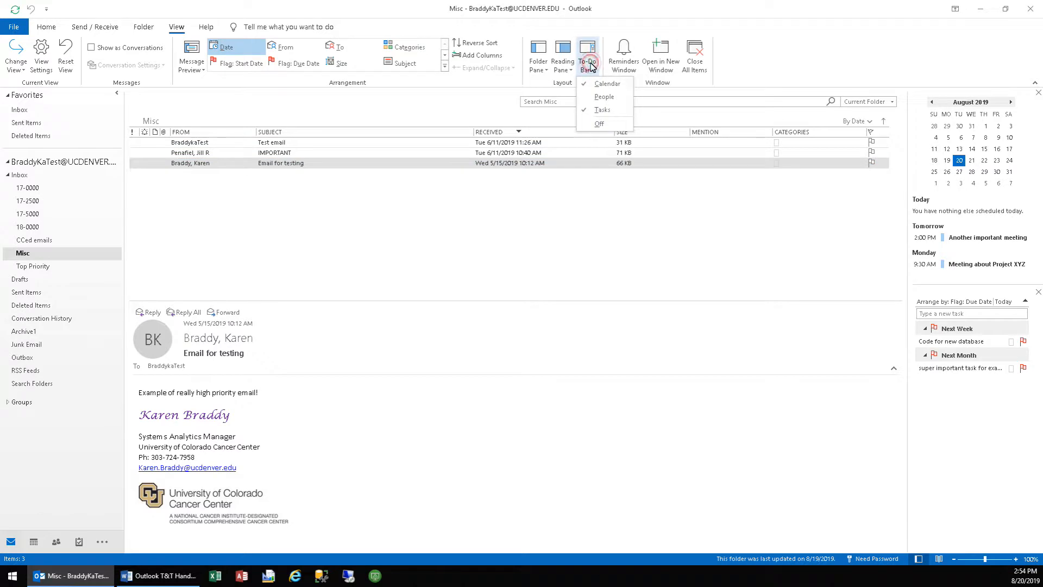
left_click(598, 123)
left_click(591, 71)
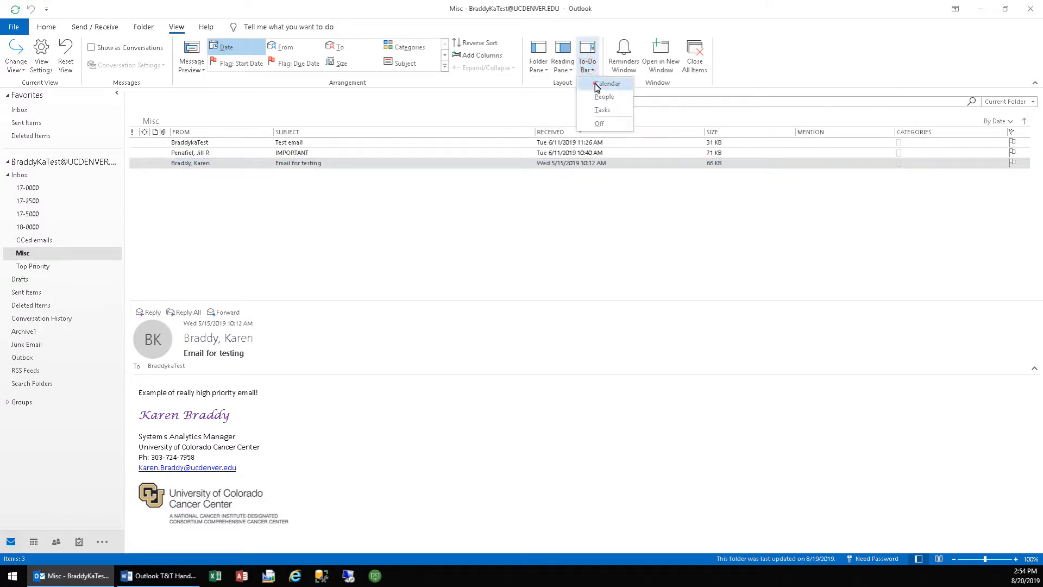
left_click(598, 90)
left_click(589, 68)
left_click(602, 109)
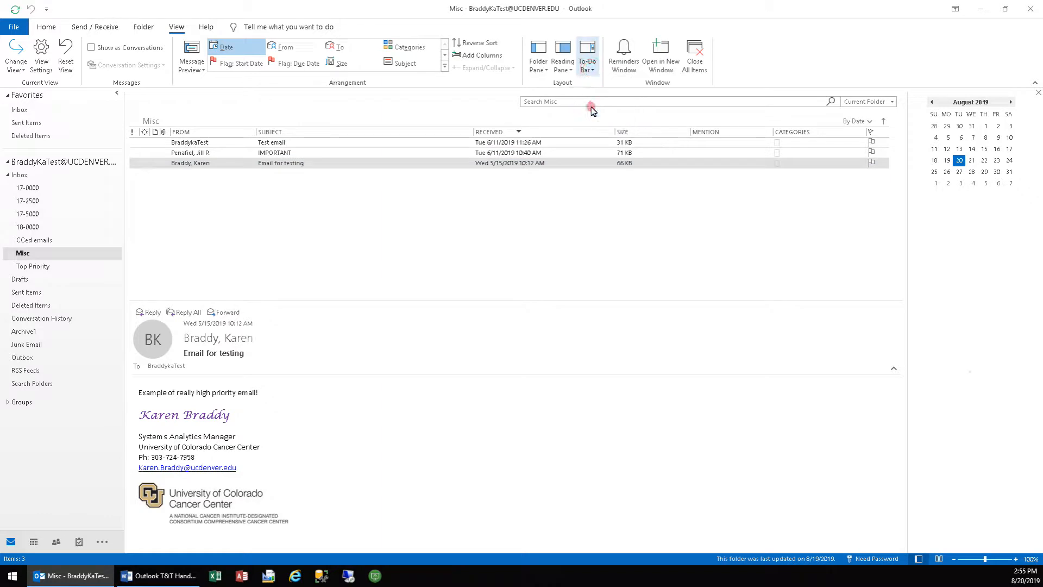
left_click(591, 71)
left_click(603, 96)
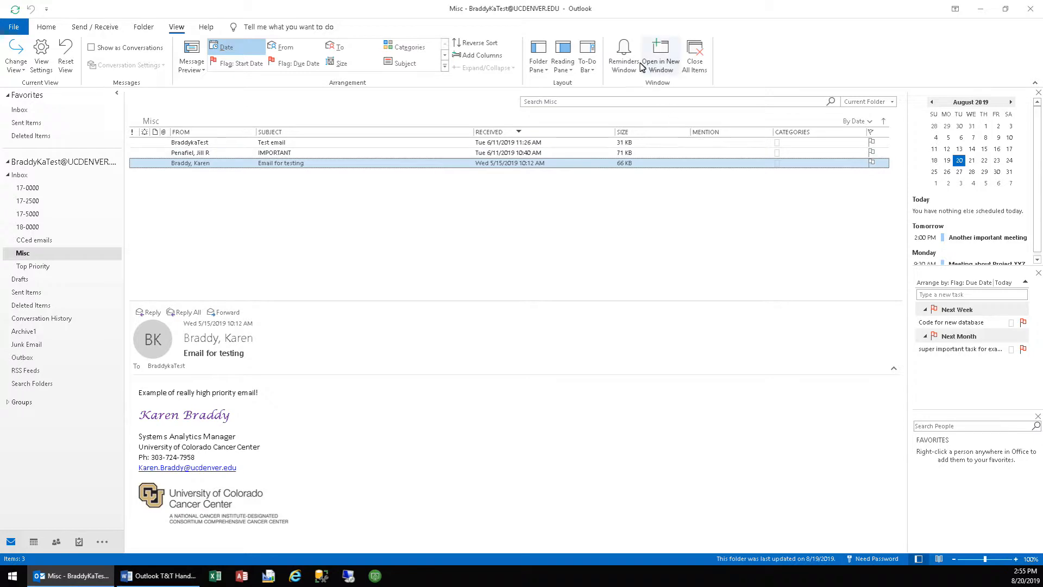
left_click(591, 66)
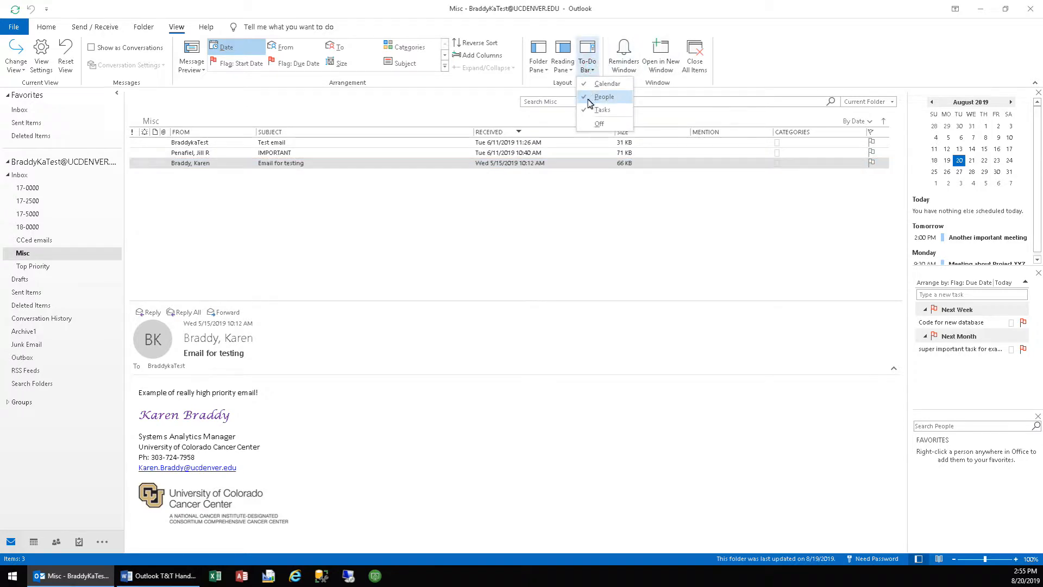
left_click(588, 99)
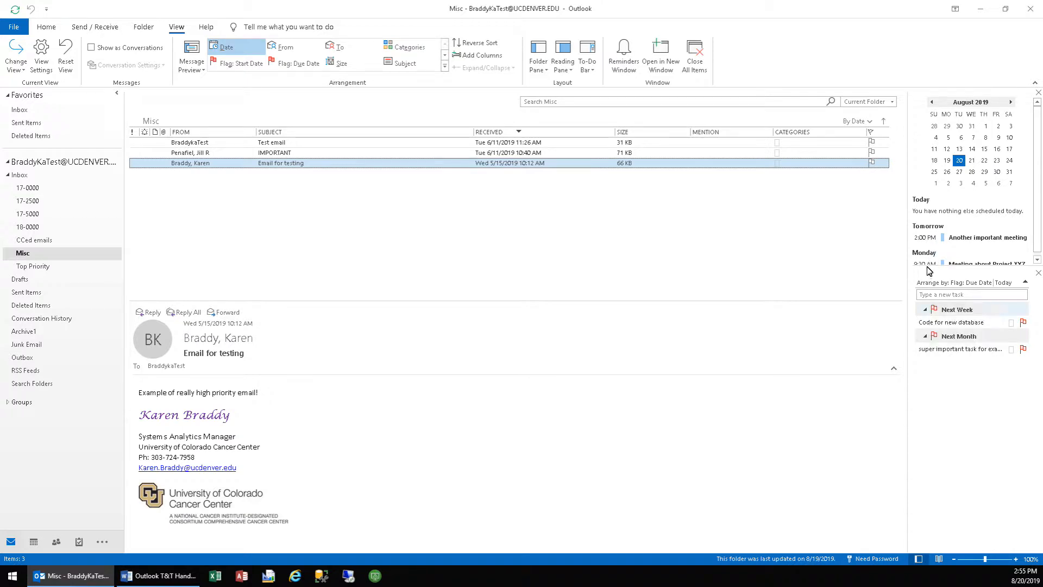
left_click_drag(929, 270, 929, 329)
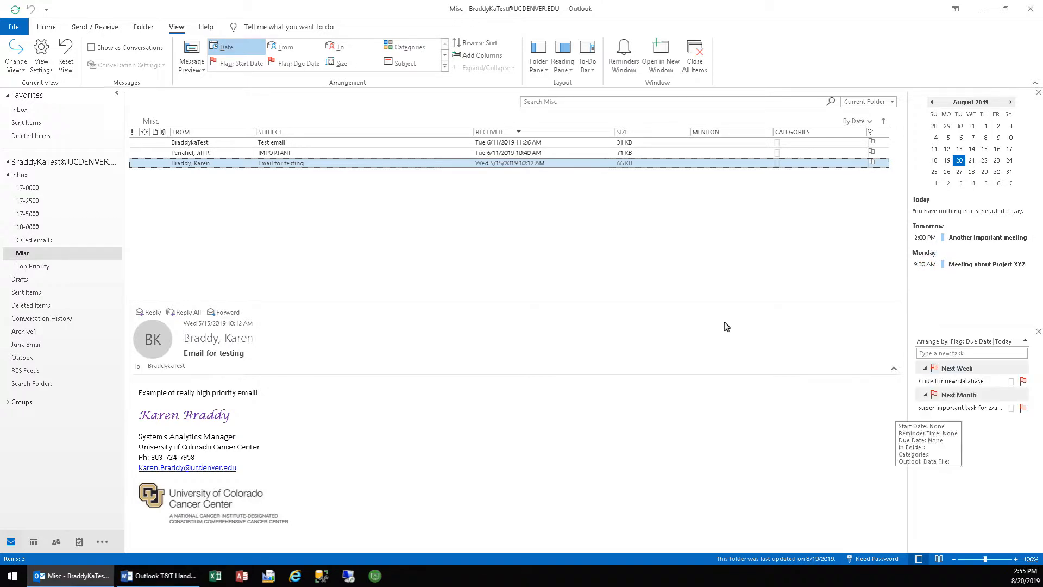
Resize the To-Do Bar, reading pane and folder pane, then bring up the Word handout
left_click_drag(907, 298, 819, 292)
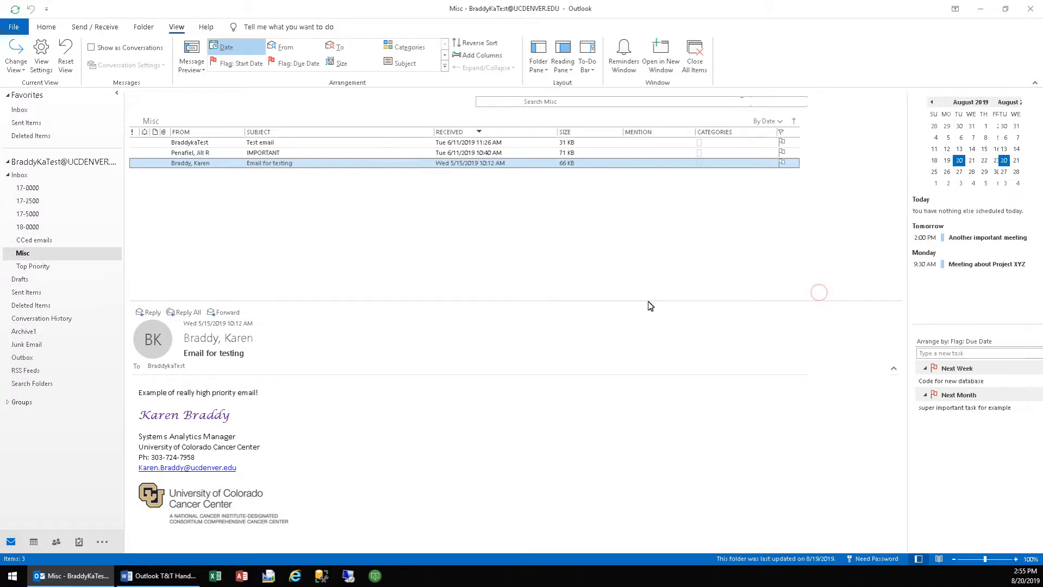
left_click_drag(643, 300, 644, 218)
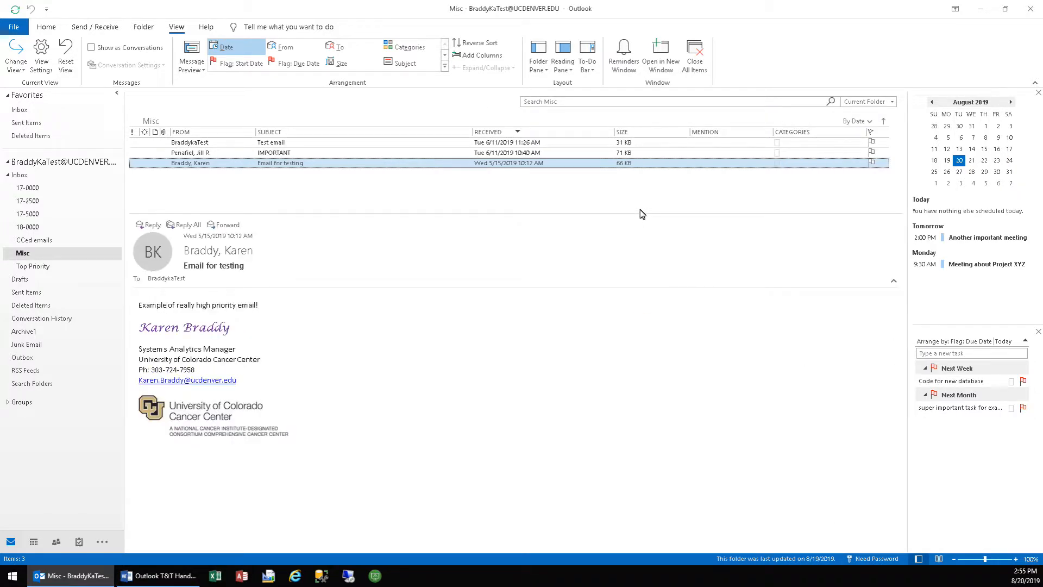
left_click_drag(631, 214, 625, 310)
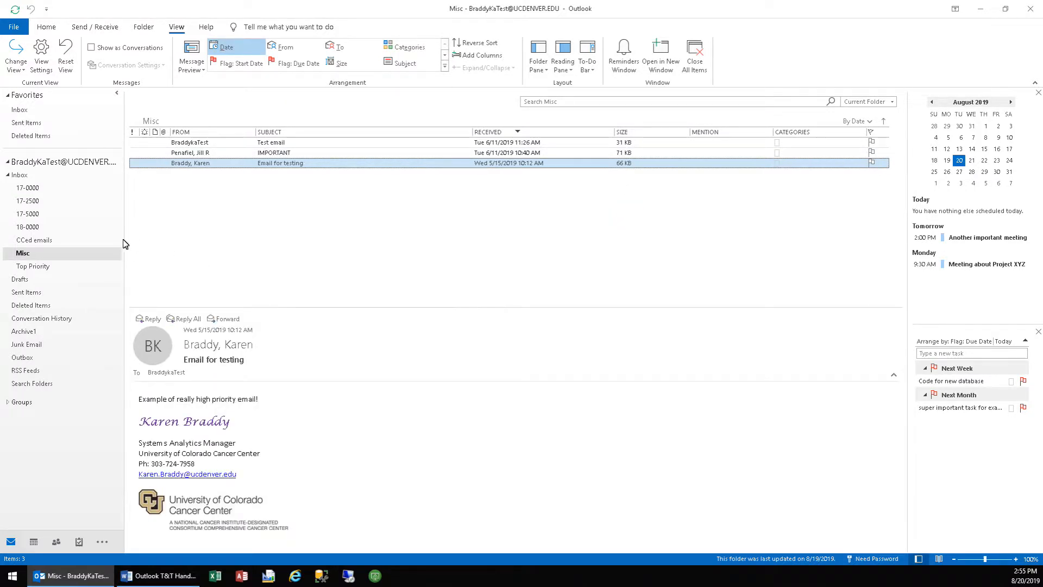
left_click_drag(124, 243, 67, 251)
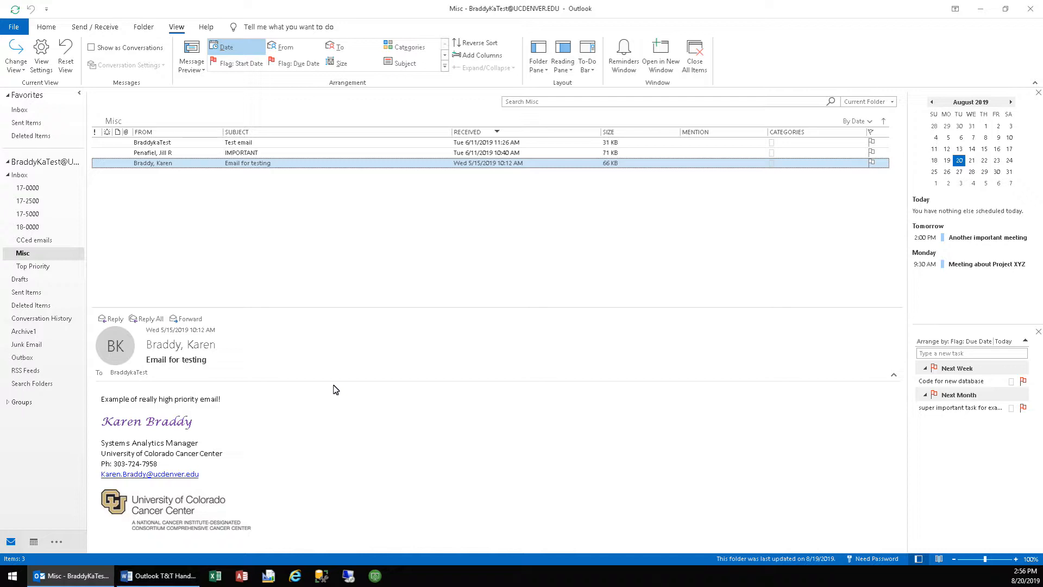
left_click(159, 576)
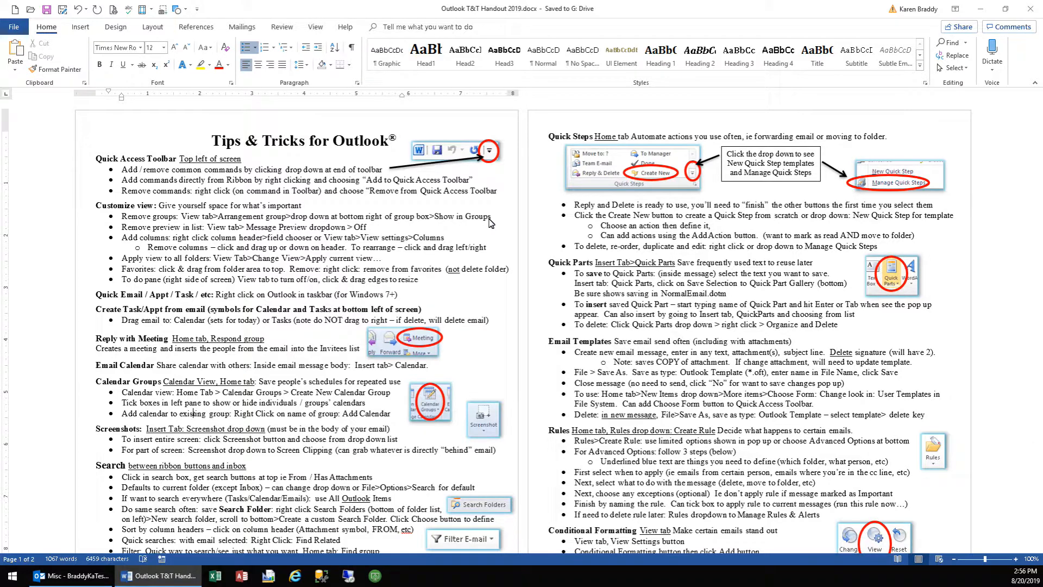
left_click(54, 574)
left_click(44, 27)
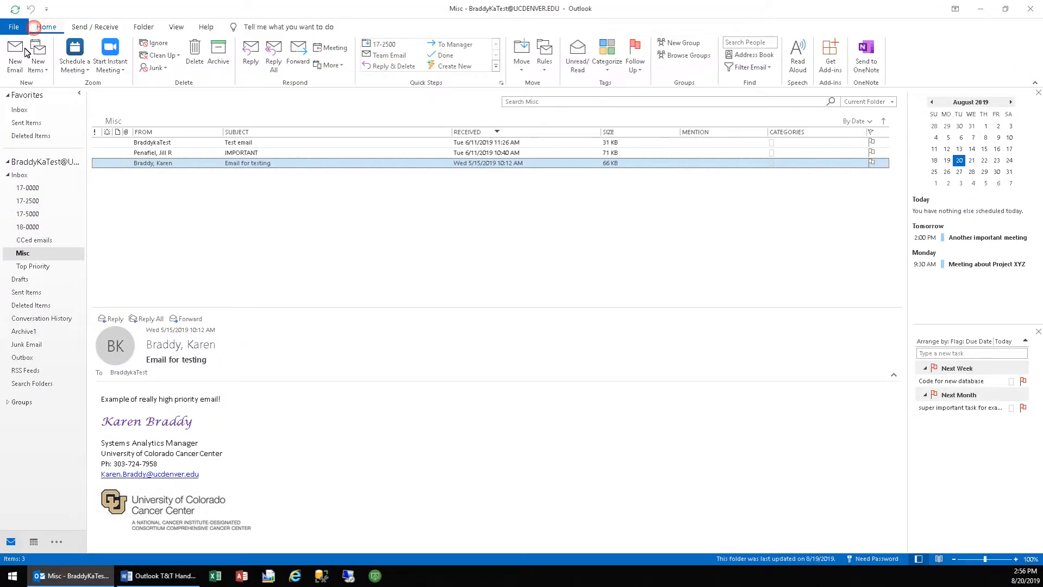
left_click(38, 64)
left_click(186, 260)
left_click(158, 575)
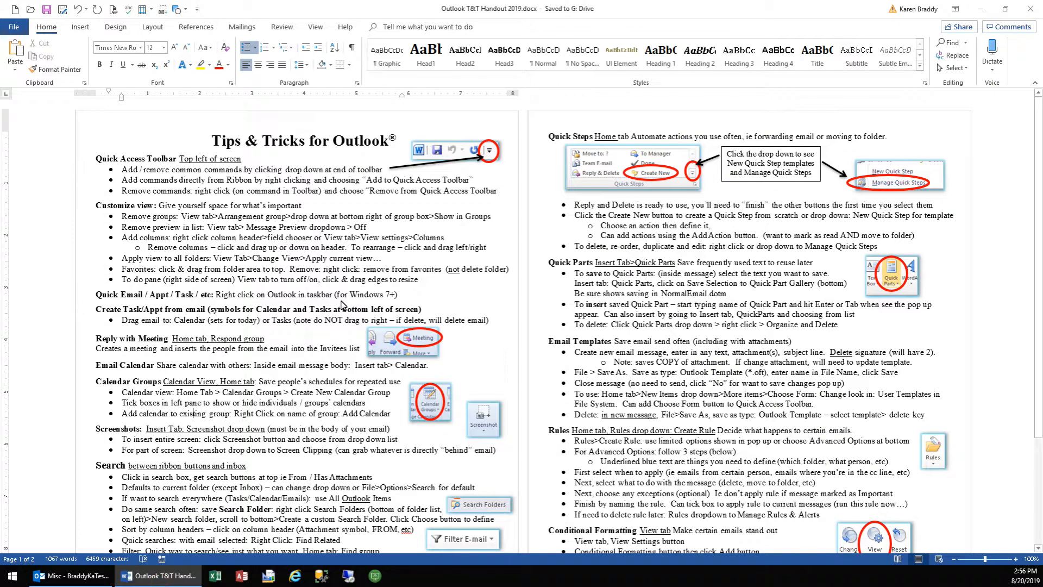
mouse_move(65, 576)
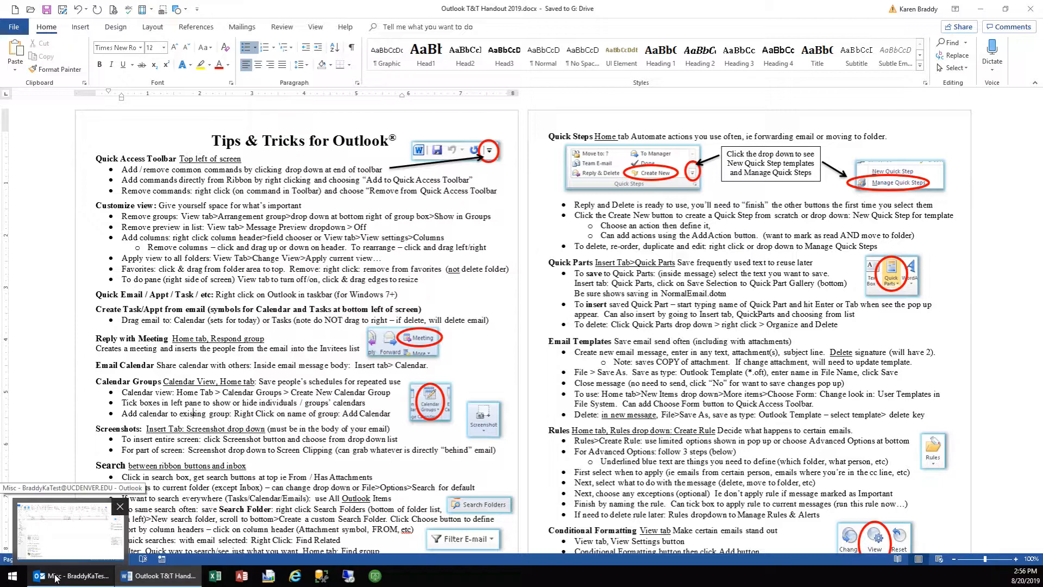
right_click(56, 576)
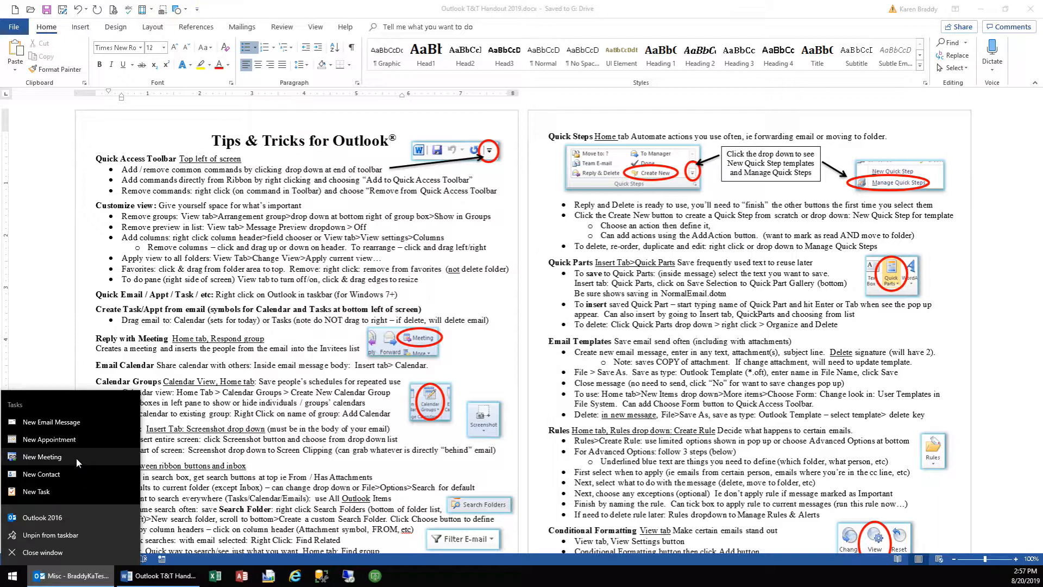
Start a blank new email from the taskbar icon and close it unsent
left_click(56, 418)
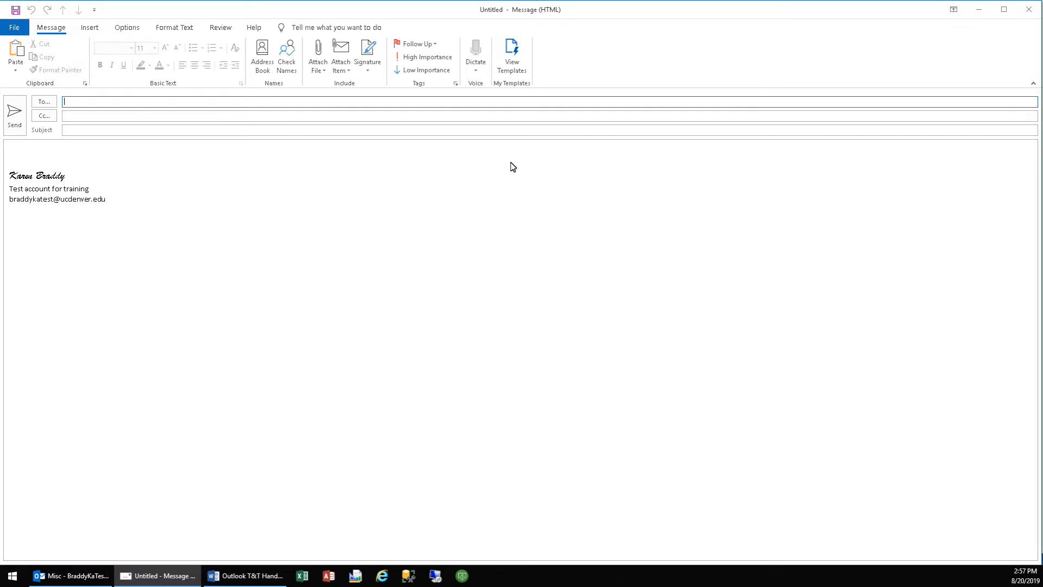
left_click(1028, 9)
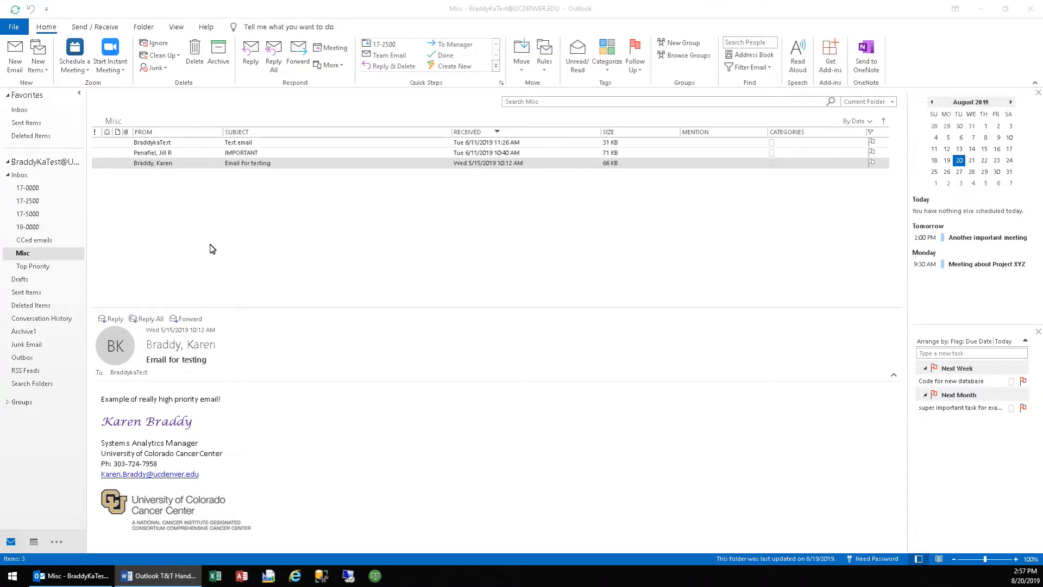
left_click(20, 109)
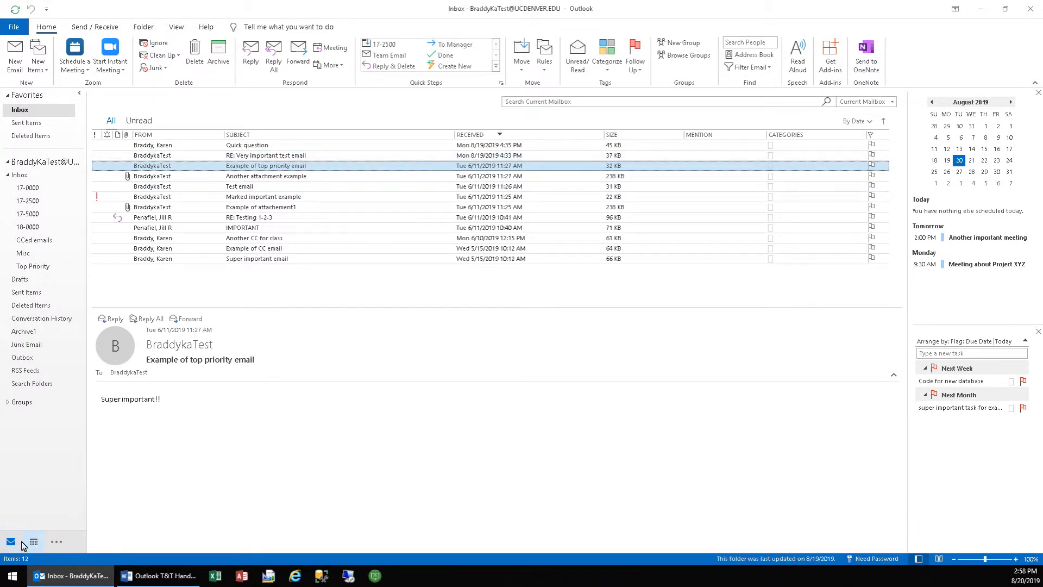
mouse_move(33, 544)
left_click_drag(87, 298, 125, 296)
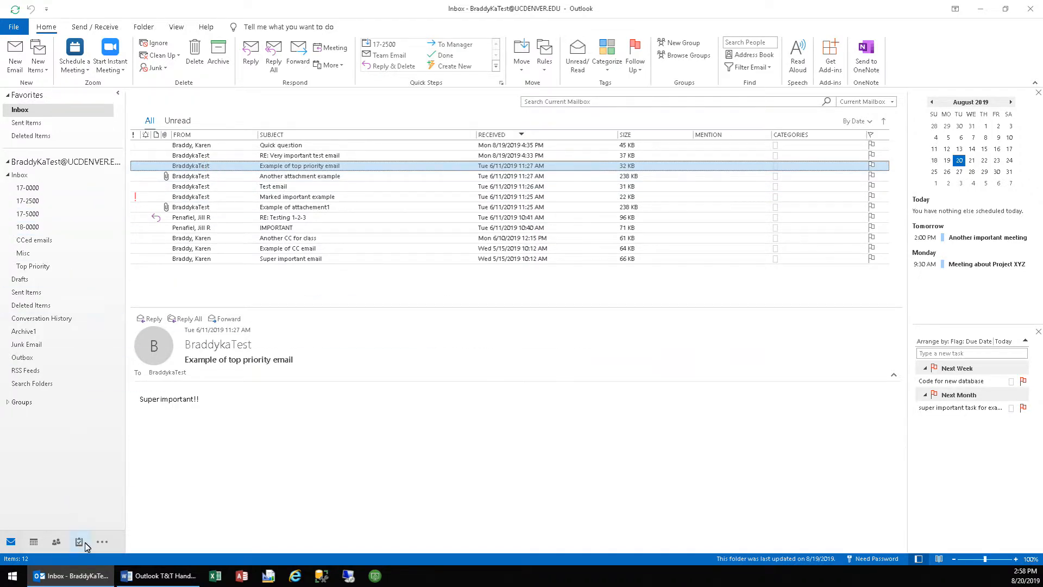
left_click_drag(80, 546, 80, 546)
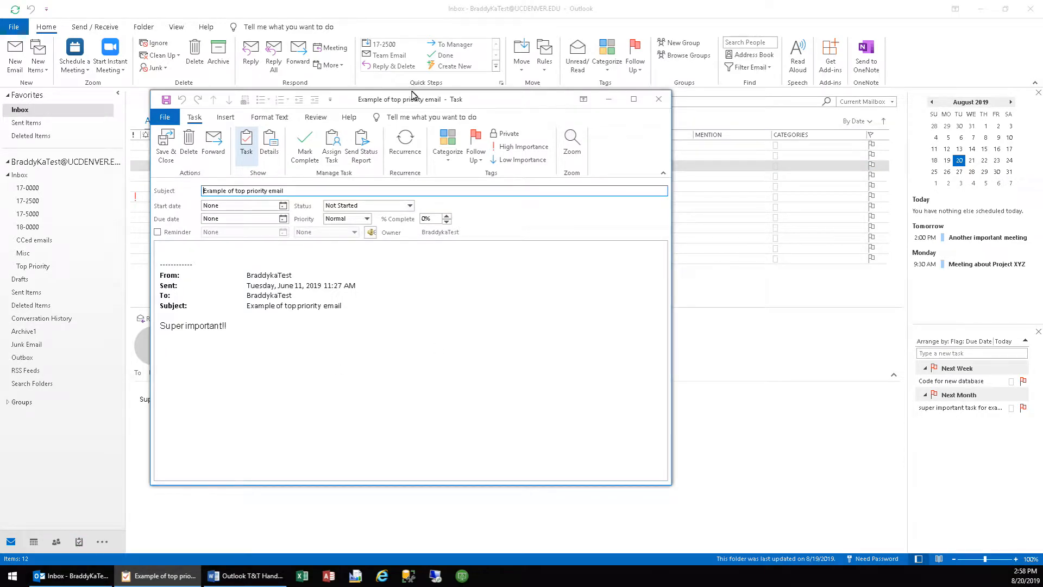
left_click_drag(413, 99, 632, 95)
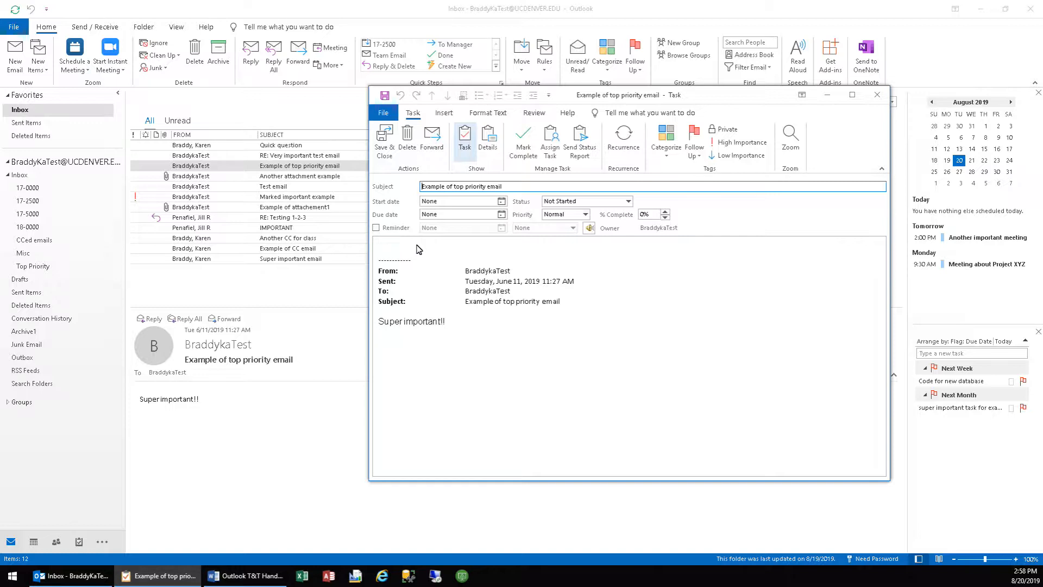
left_click(877, 101)
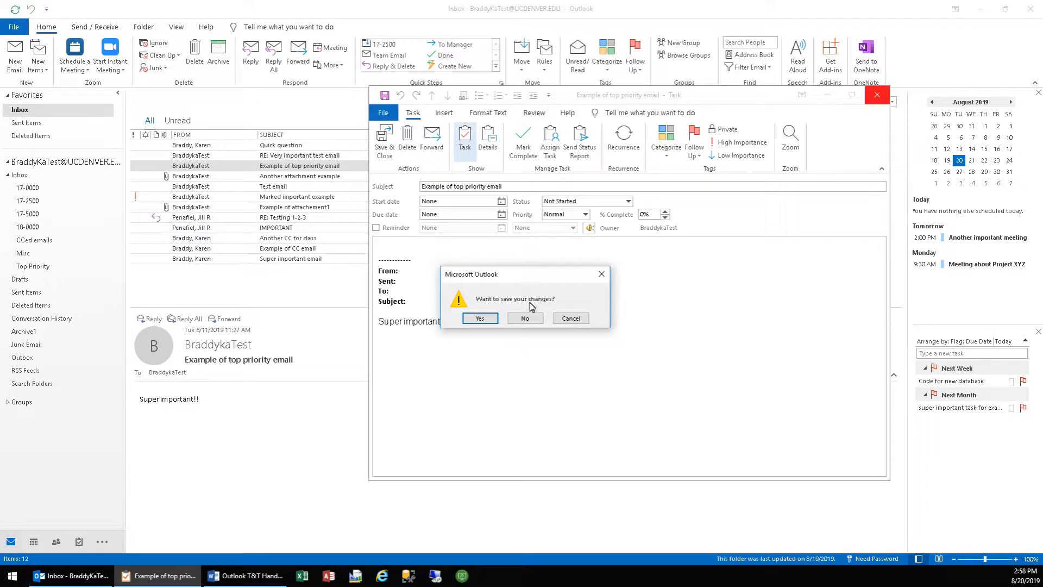
left_click(525, 321)
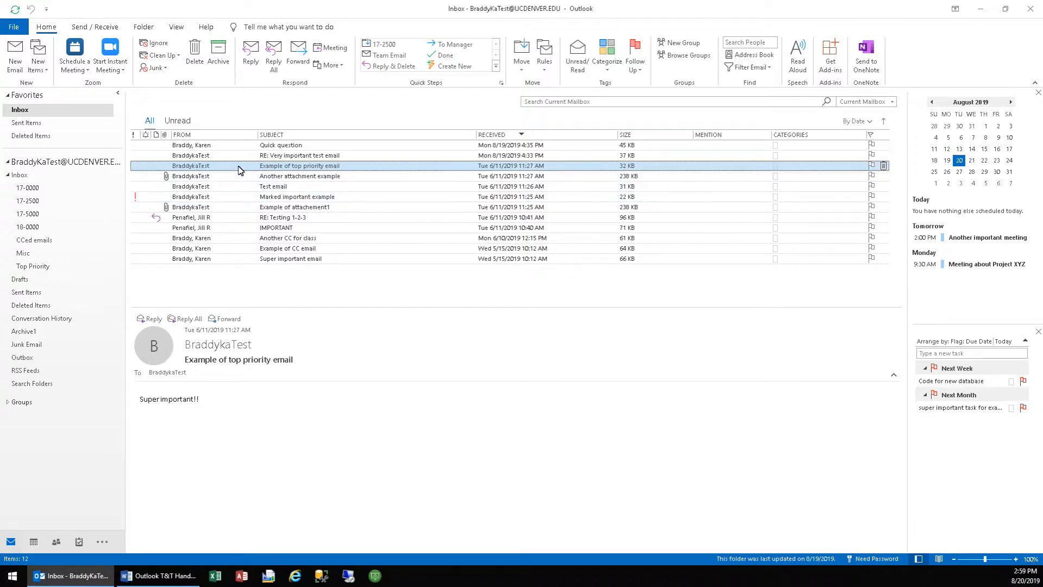
Drag the Example of top priority email onto the To-Do Bar tasks, flagging it for Next Month
left_click_drag(239, 166, 78, 544)
left_click_drag(573, 295, 949, 457)
mouse_move(949, 457)
left_mouse_down()
mouse_move(361, 171)
mouse_move(955, 456)
left_mouse_up()
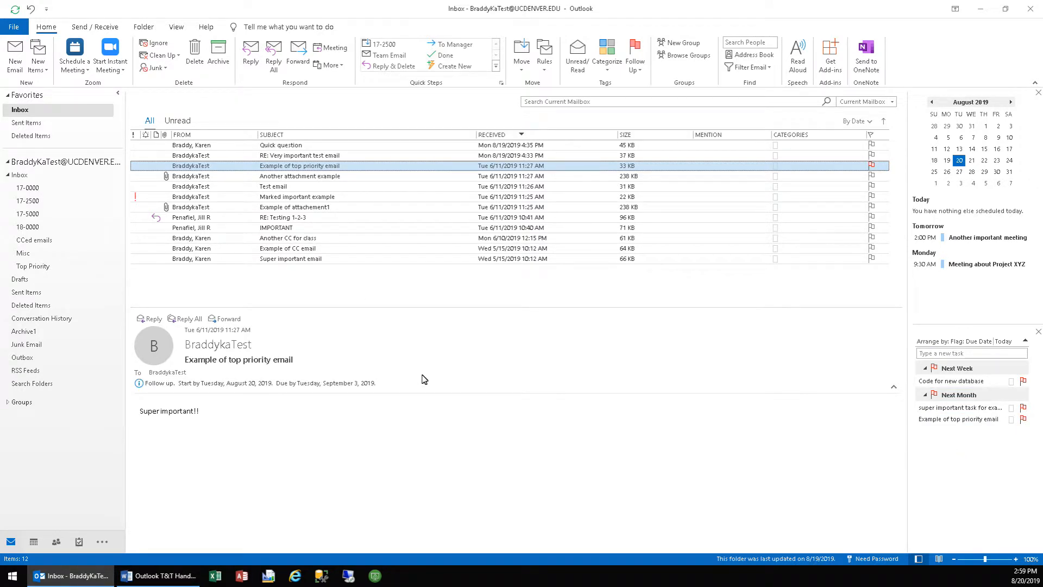
mouse_move(83, 545)
left_click(958, 420)
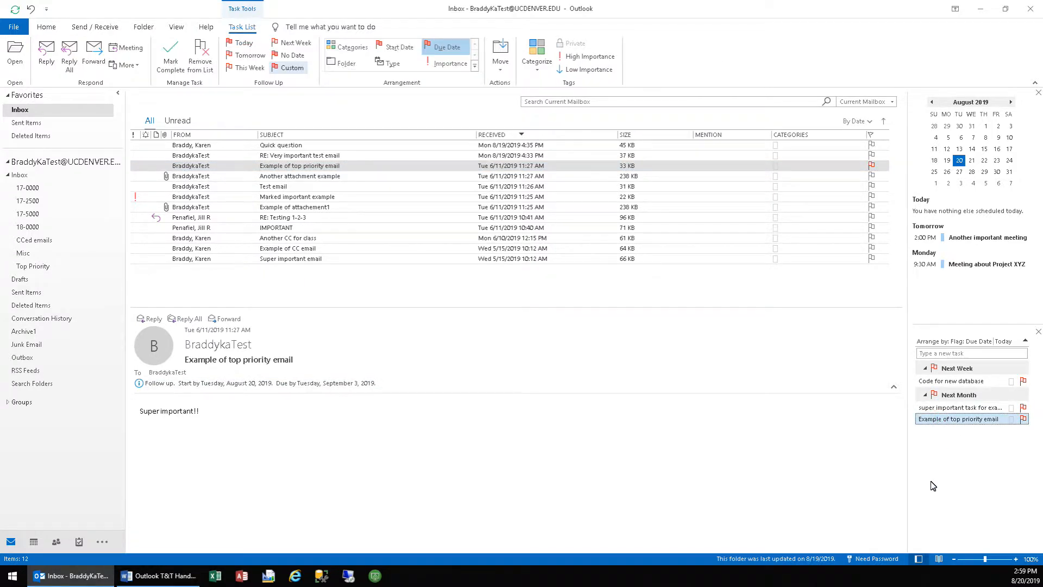
right_click(936, 427)
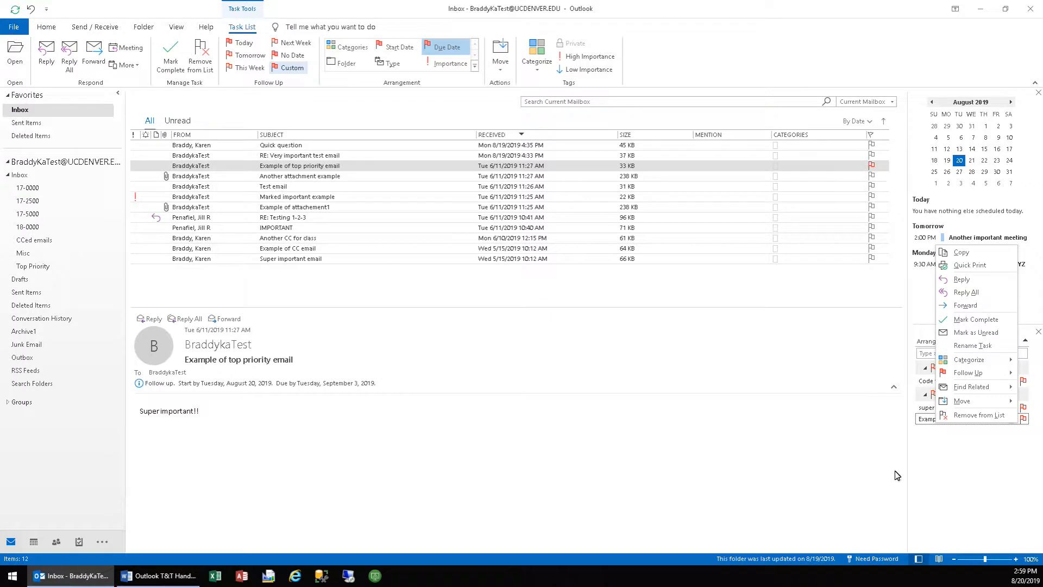
left_click(962, 462)
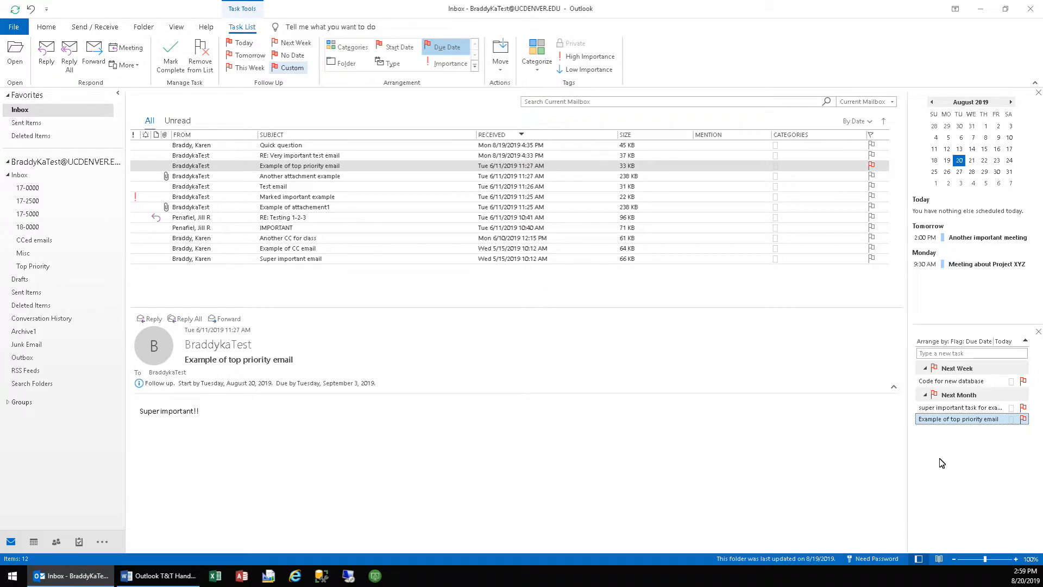
key("Delete")
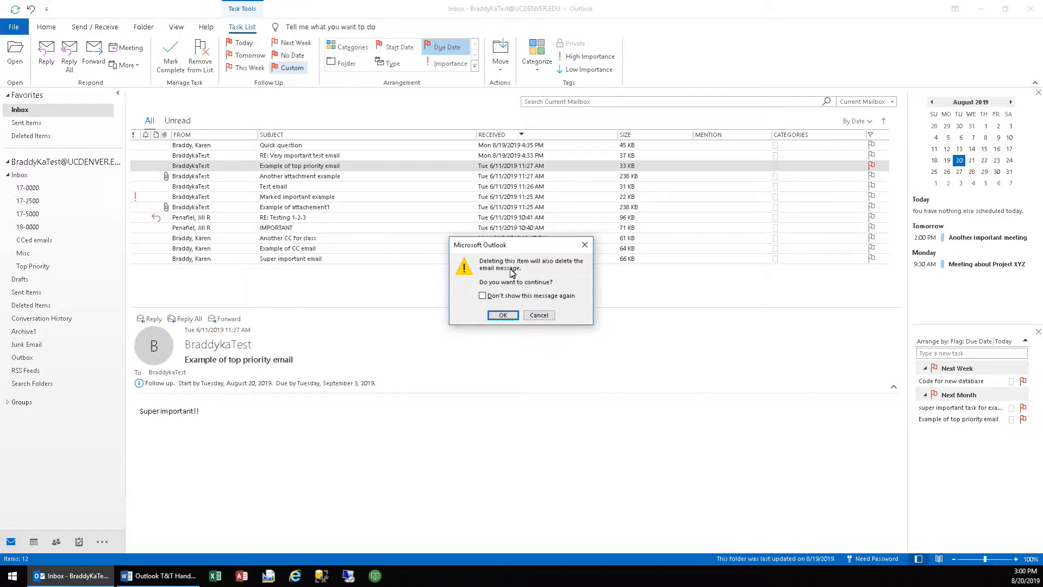
left_click(501, 316)
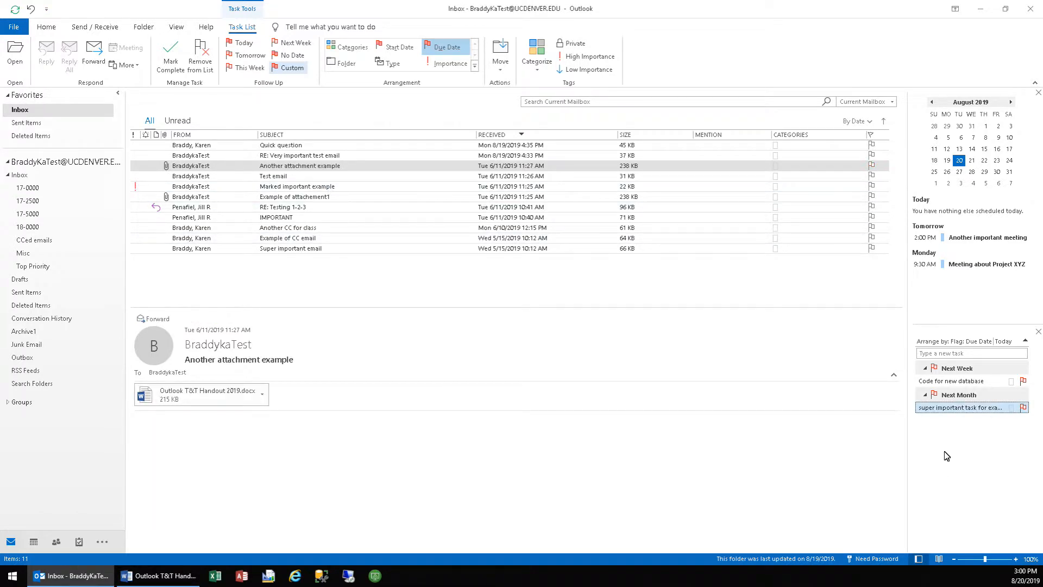
left_click(24, 306)
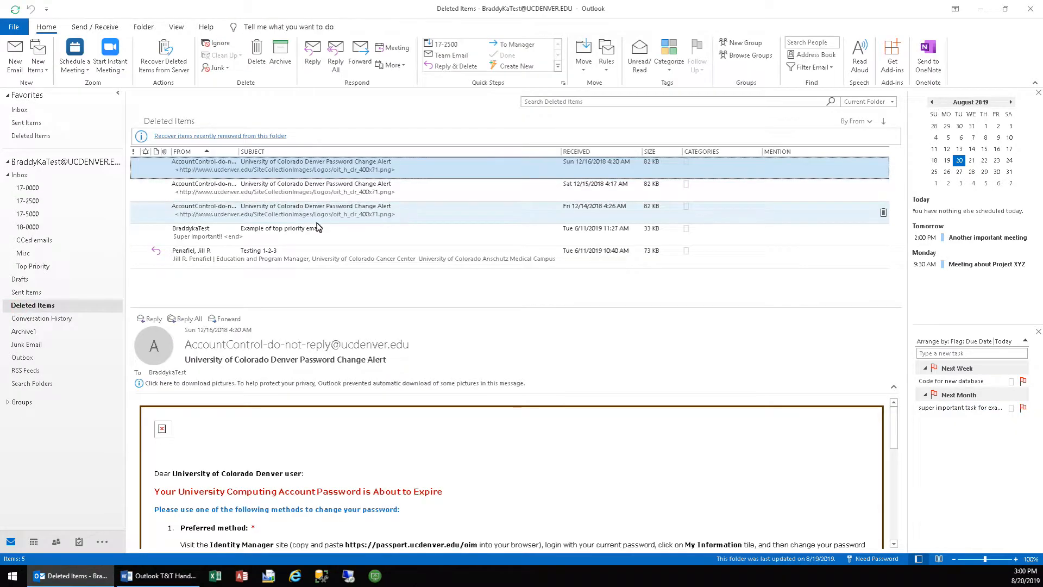
left_click_drag(234, 241, 22, 110)
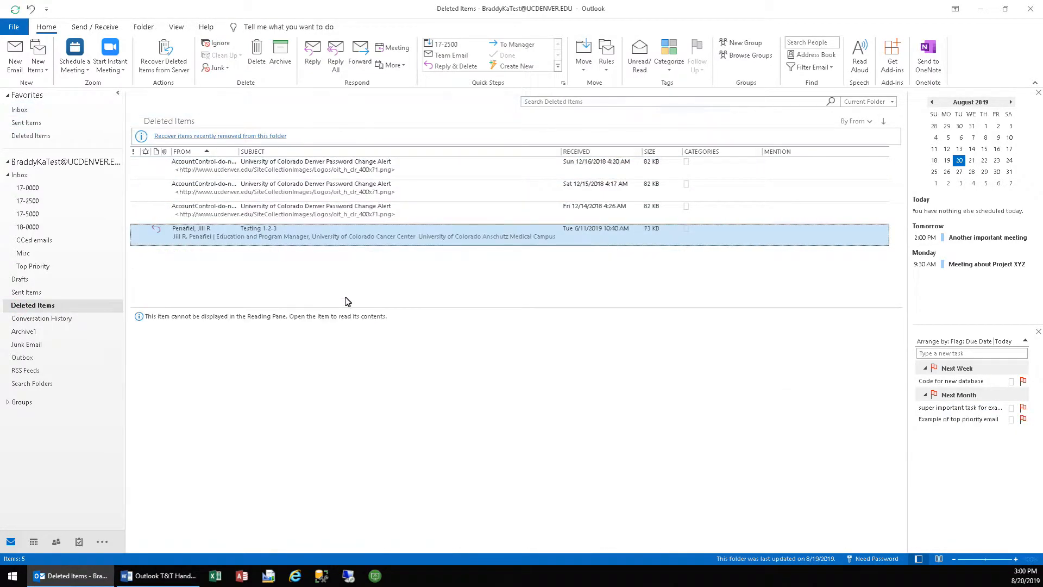
left_click(20, 109)
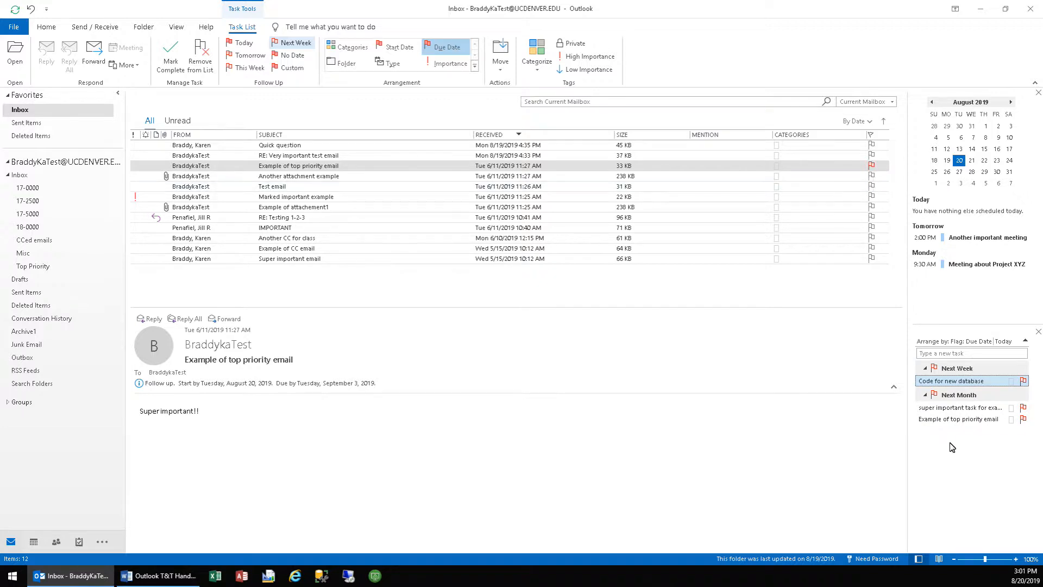
Clear the top priority email's follow-up flag, then turn it into a saved task
right_click(870, 168)
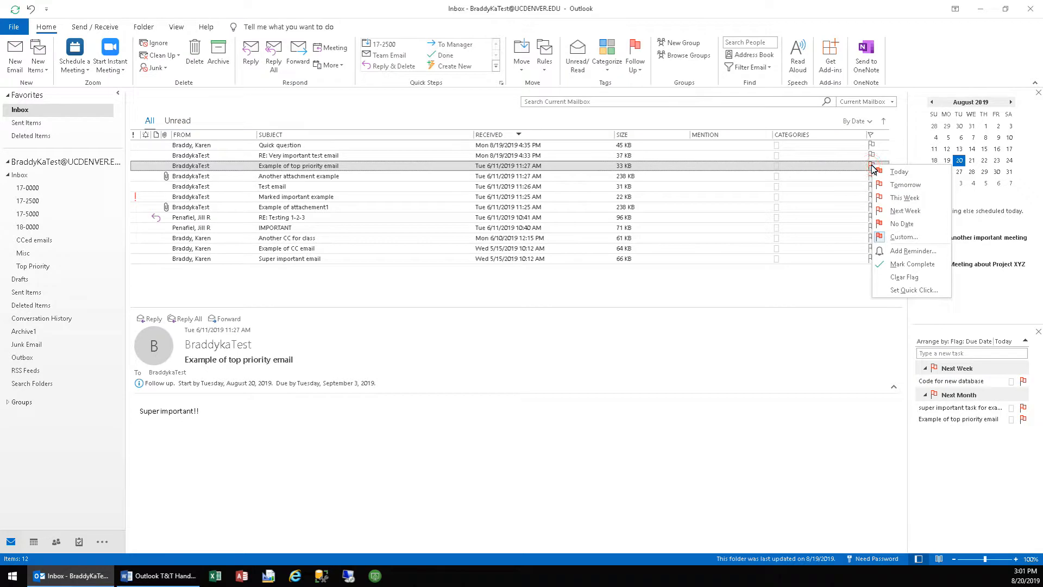
left_click(899, 279)
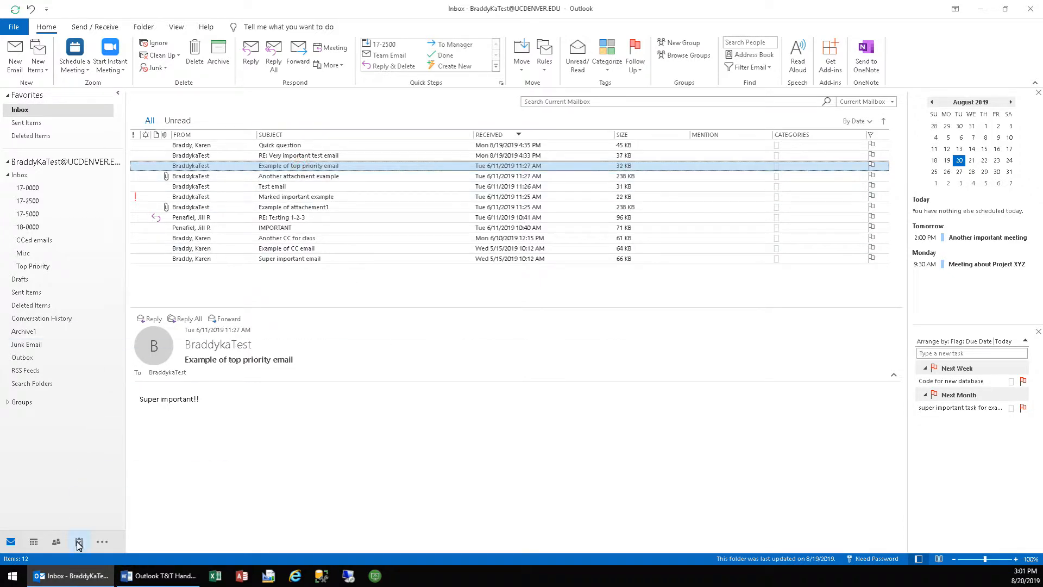
left_click_drag(79, 545, 79, 545)
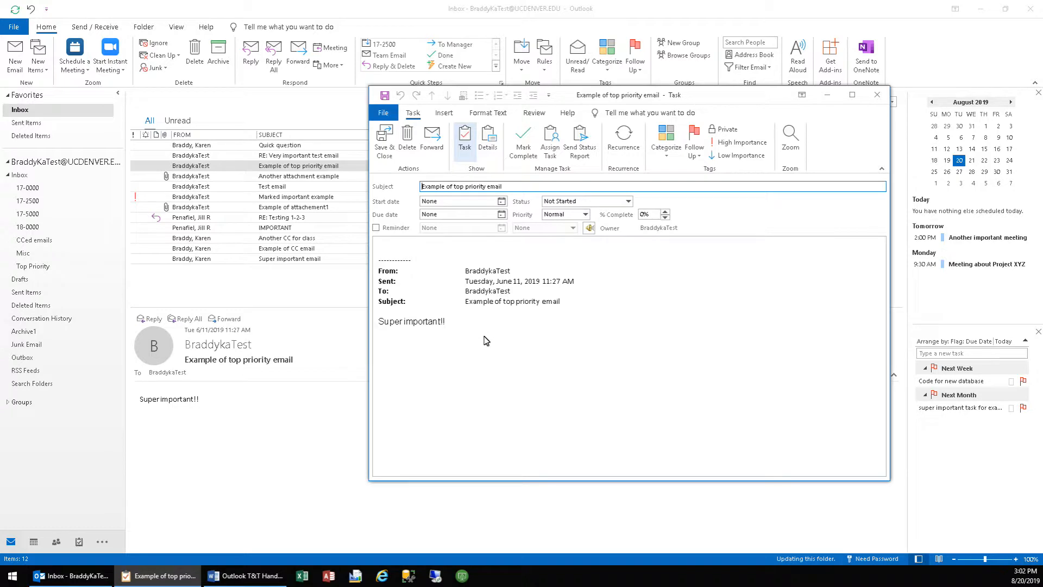
left_click(389, 151)
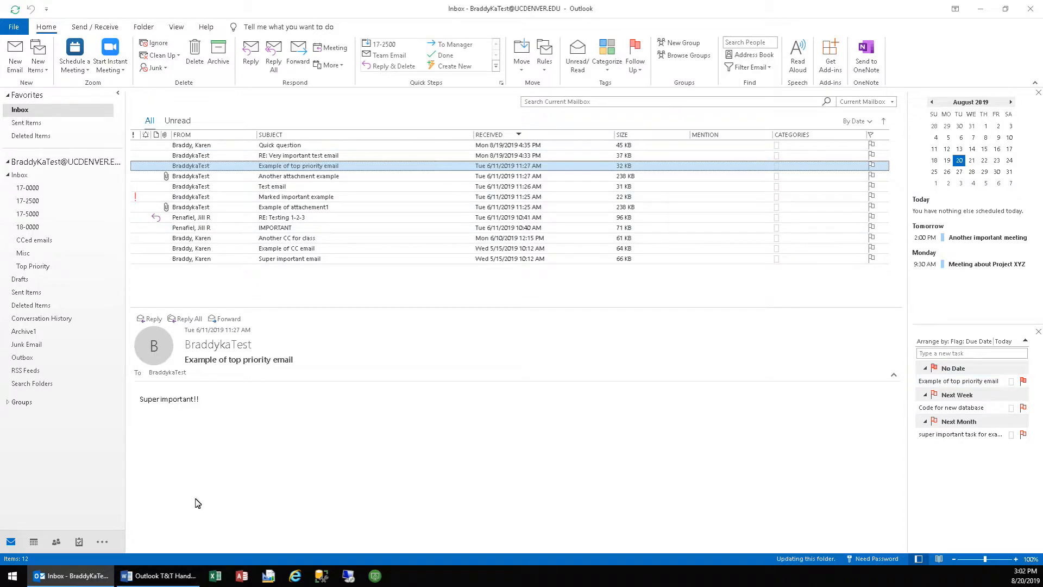
left_click(950, 381)
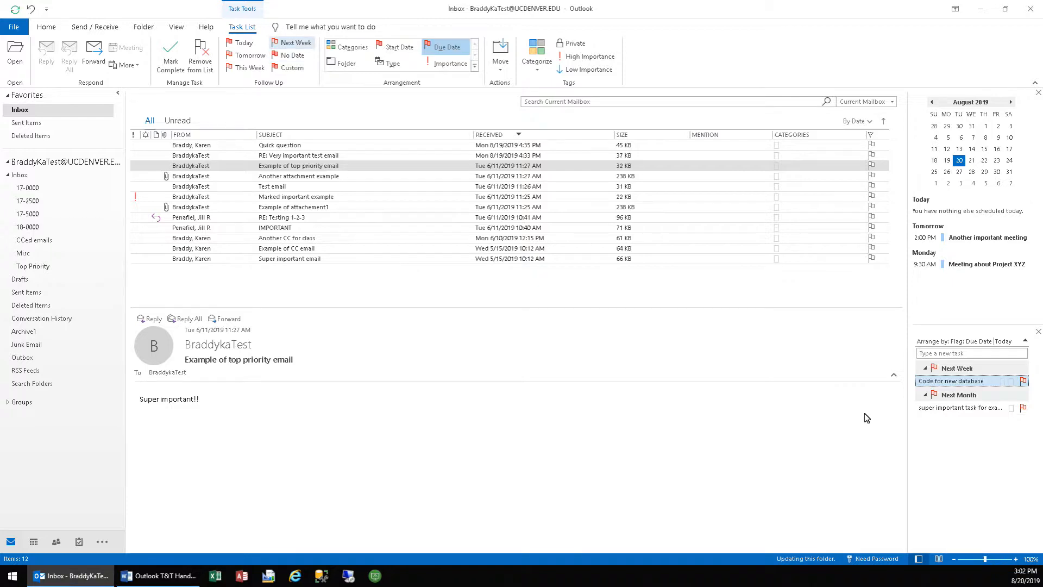
left_click(341, 167)
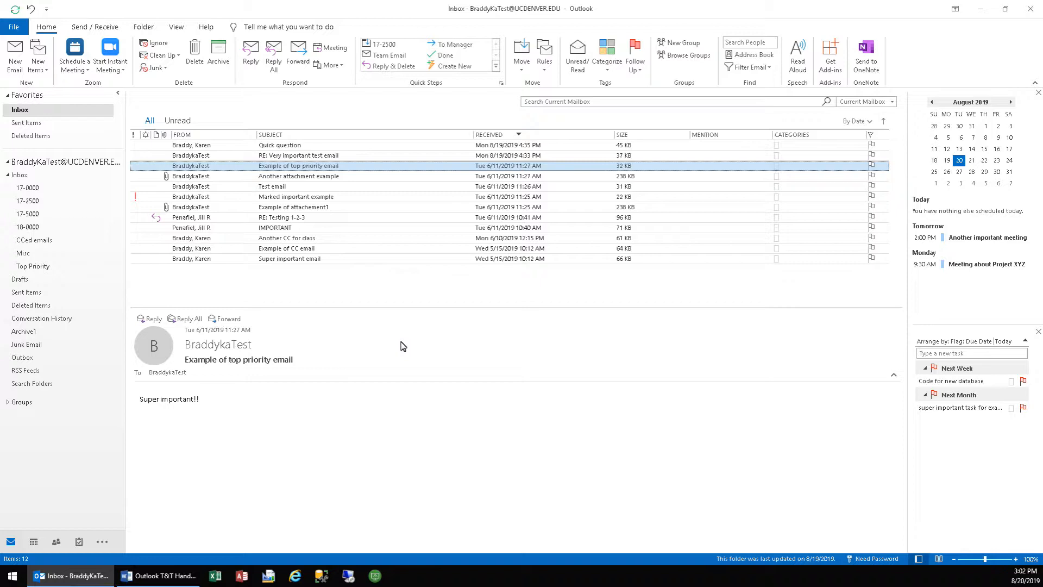
left_click_drag(349, 166, 406, 169)
left_click_drag(32, 544, 33, 545)
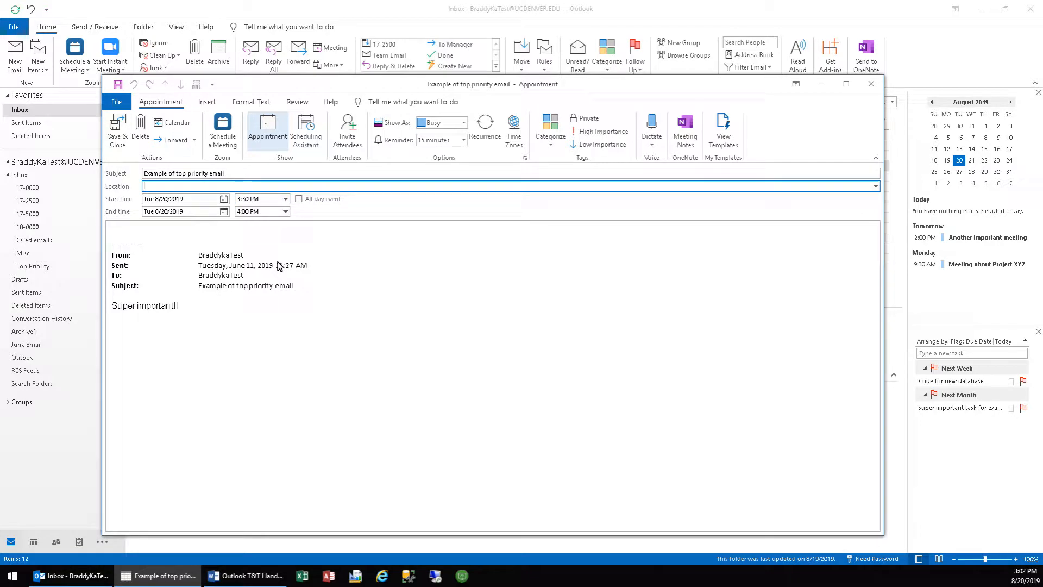
left_click(223, 199)
left_click(180, 270)
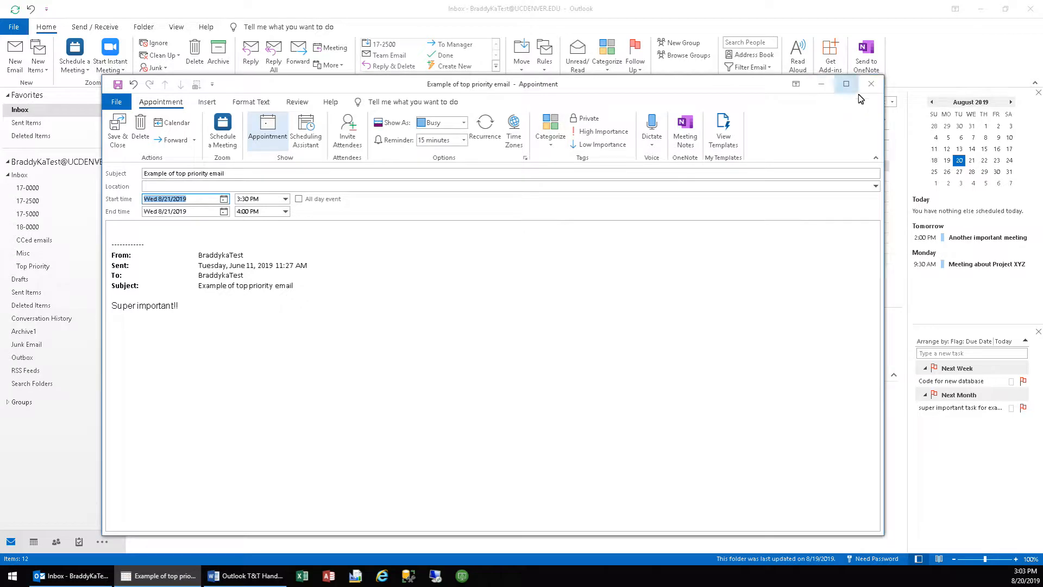
left_click(348, 133)
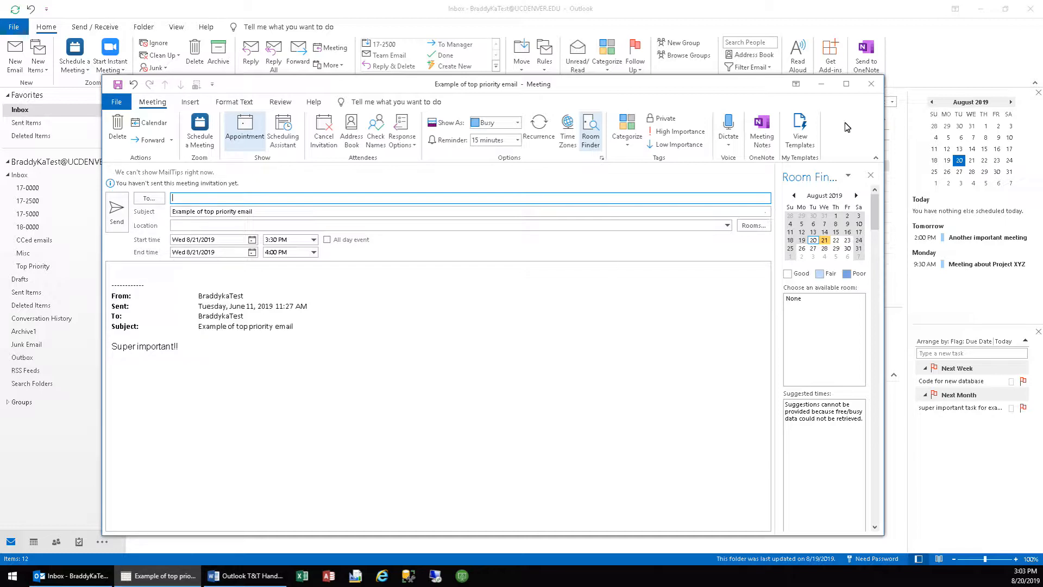
left_click(869, 83)
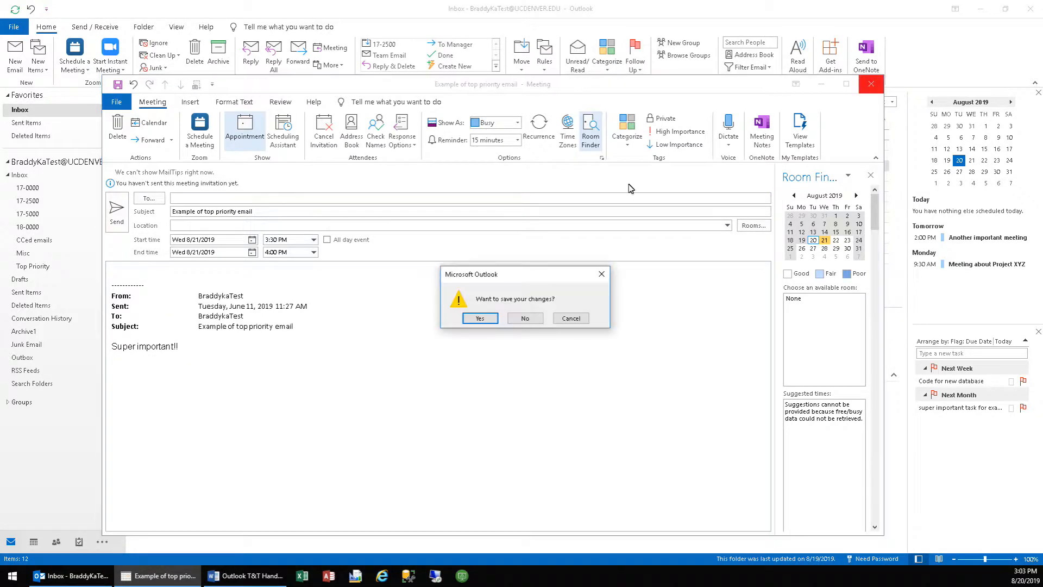
left_click(525, 319)
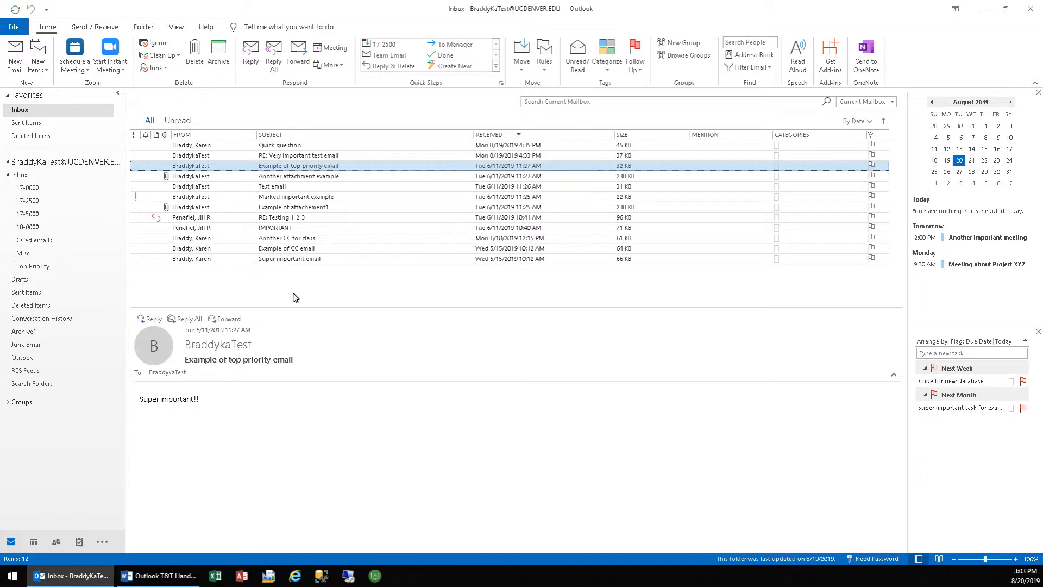
Step through the Inbox messages down to Example of CC email
left_click(282, 218)
left_click(285, 229)
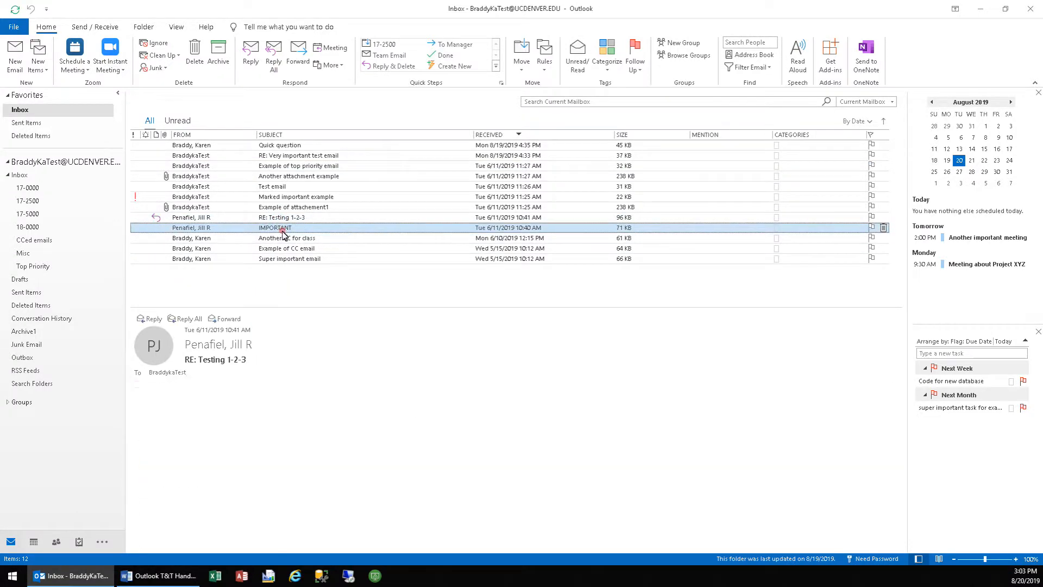
left_click(287, 239)
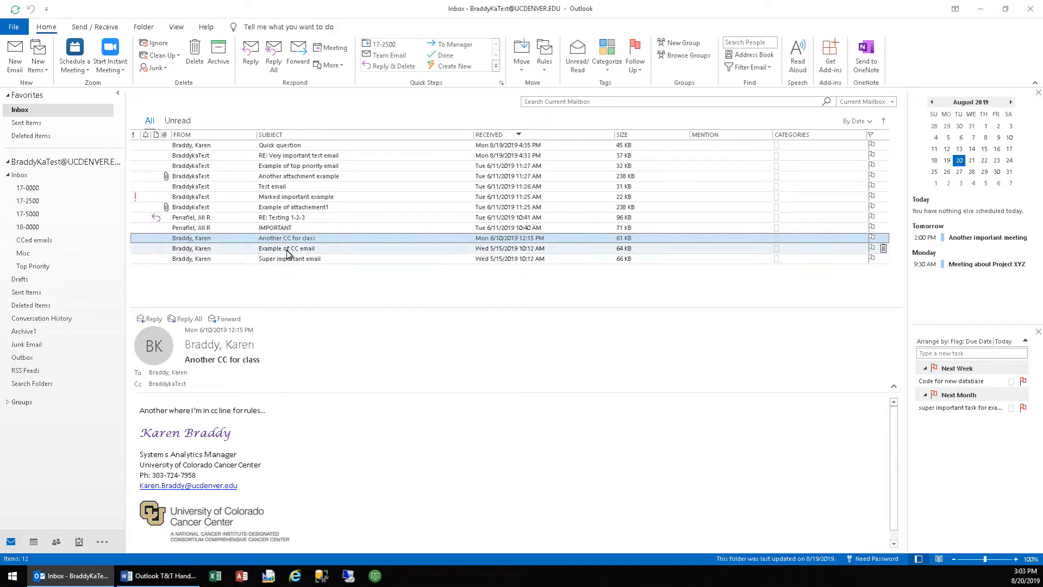
left_click(287, 248)
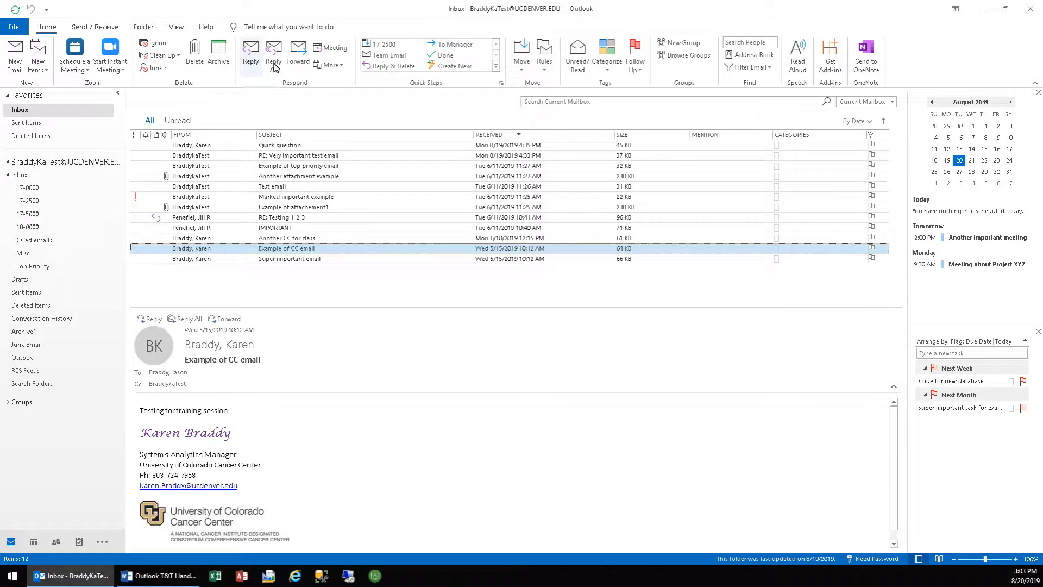
Reply to it with a meeting request, check its recipients, then close it unsent
left_click(330, 49)
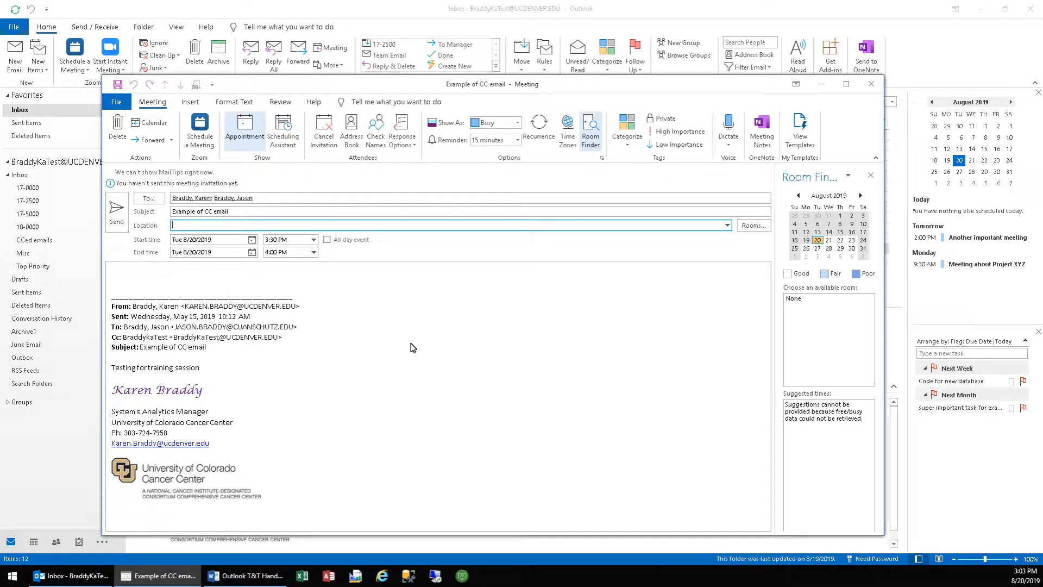
left_click_drag(440, 87, 507, 55)
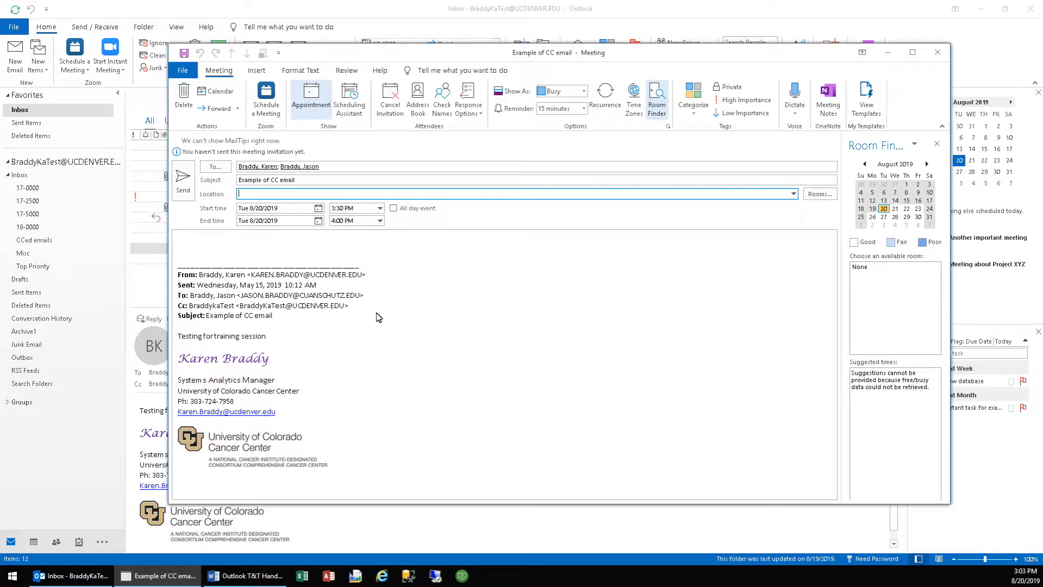
left_click(331, 166)
key("ctrl+a")
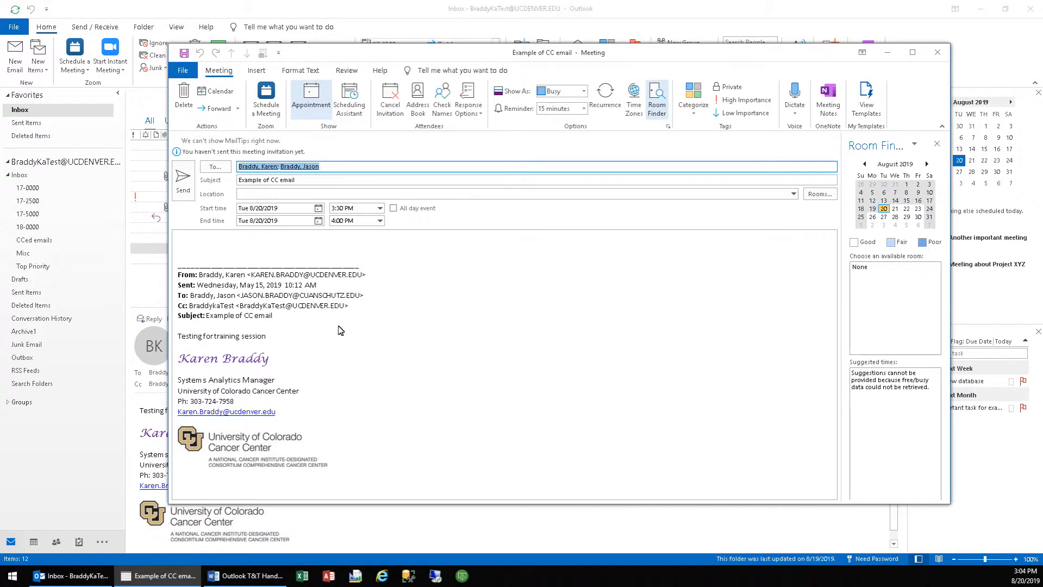
left_click(261, 255)
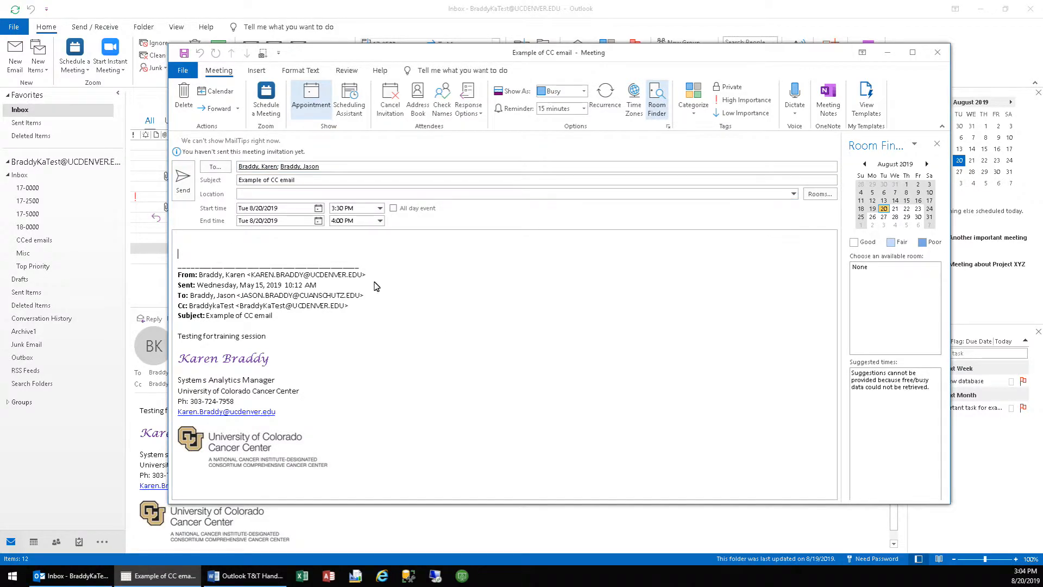
left_click(936, 52)
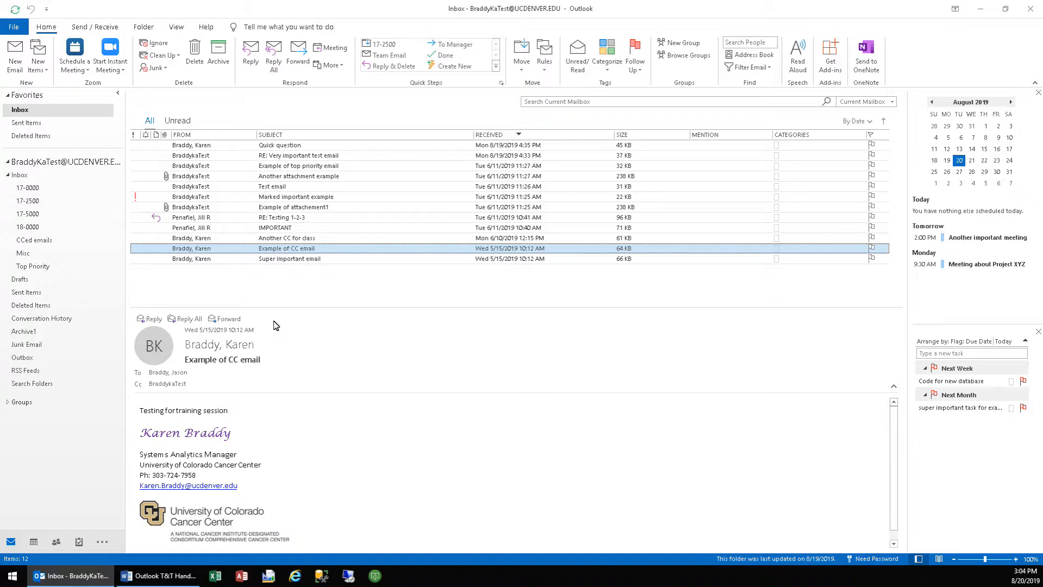
Insert your calendar for the next 7 days, availability only, into a new email
left_click(13, 57)
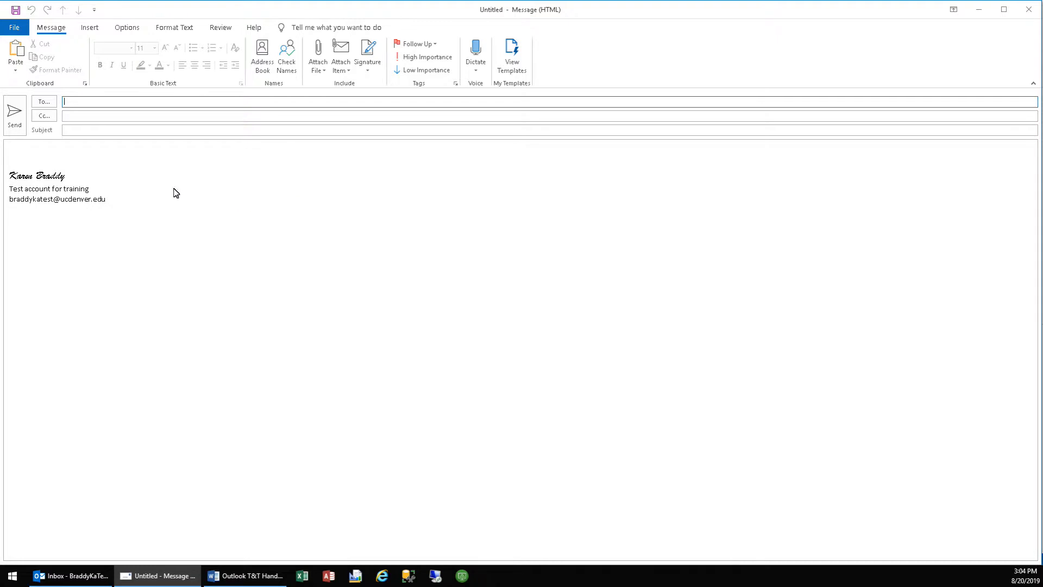
left_click(92, 29)
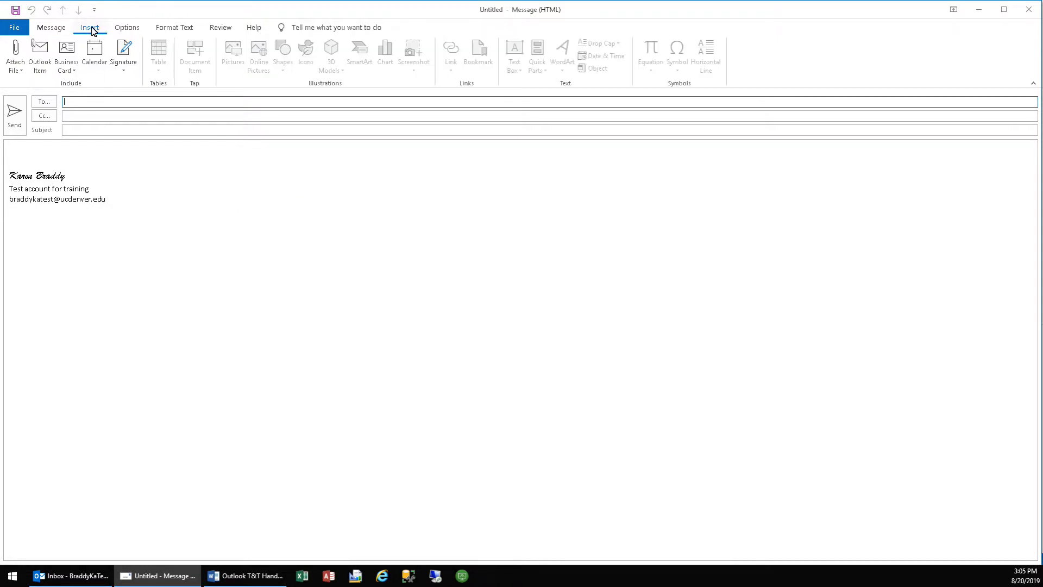
left_click(94, 53)
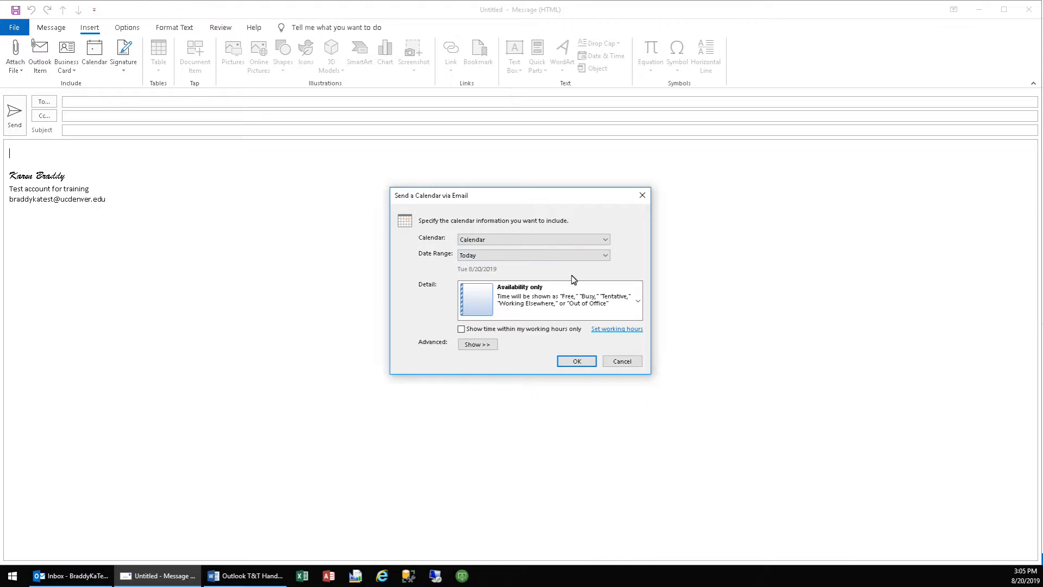
left_click(484, 258)
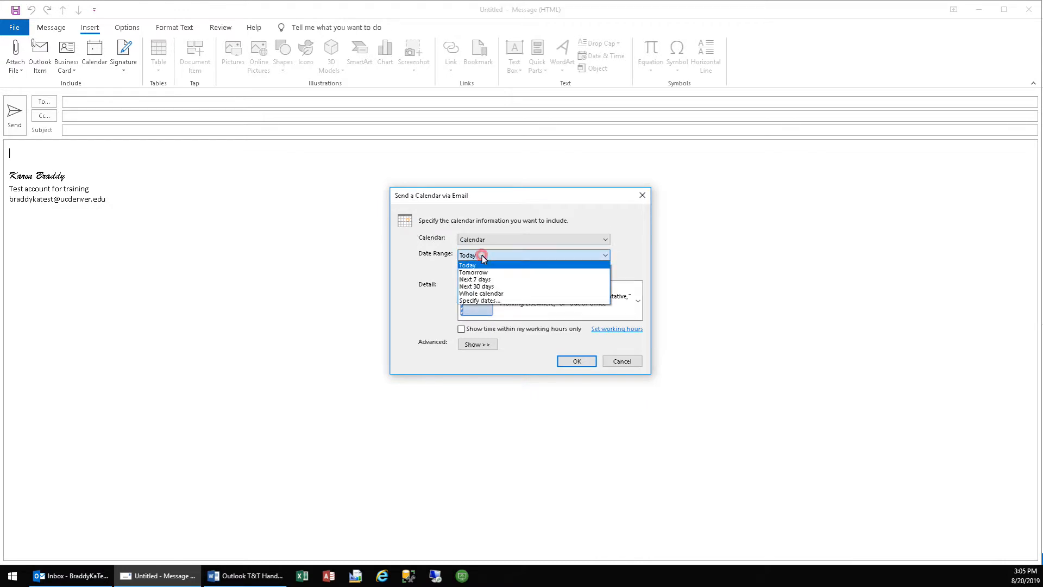
left_click(480, 280)
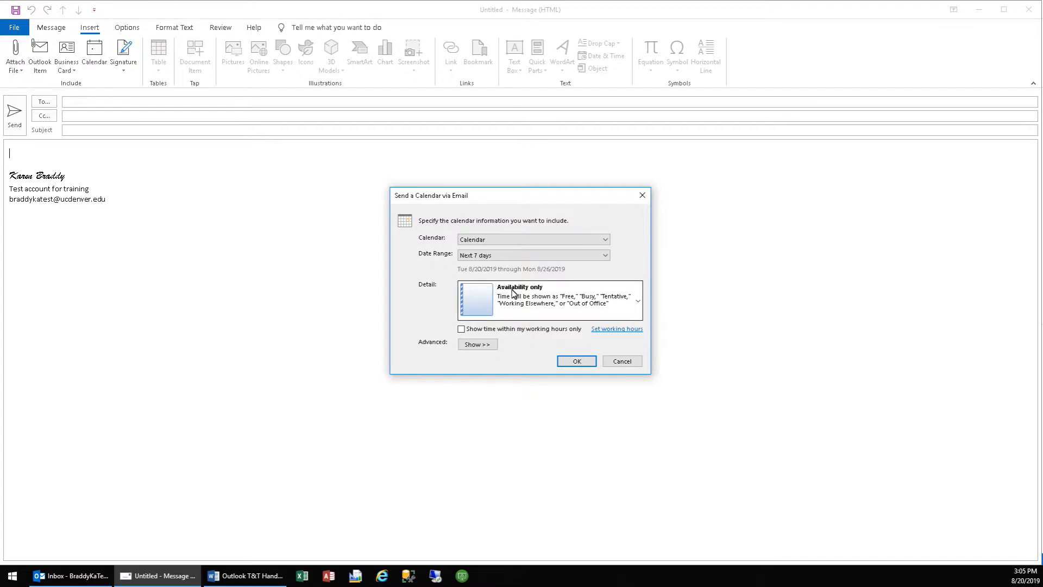
left_click(580, 313)
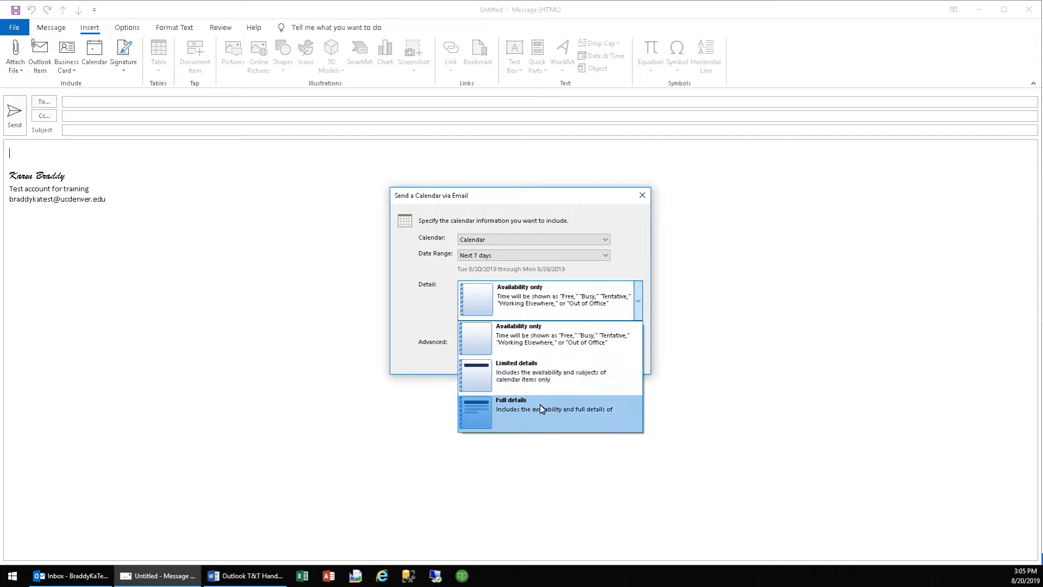
left_click(435, 280)
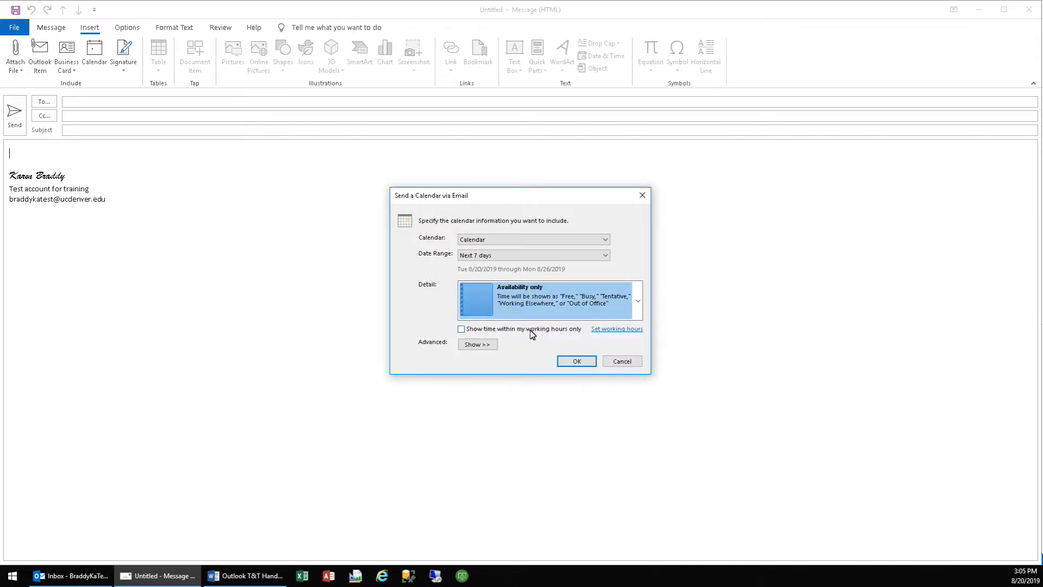
left_click(577, 361)
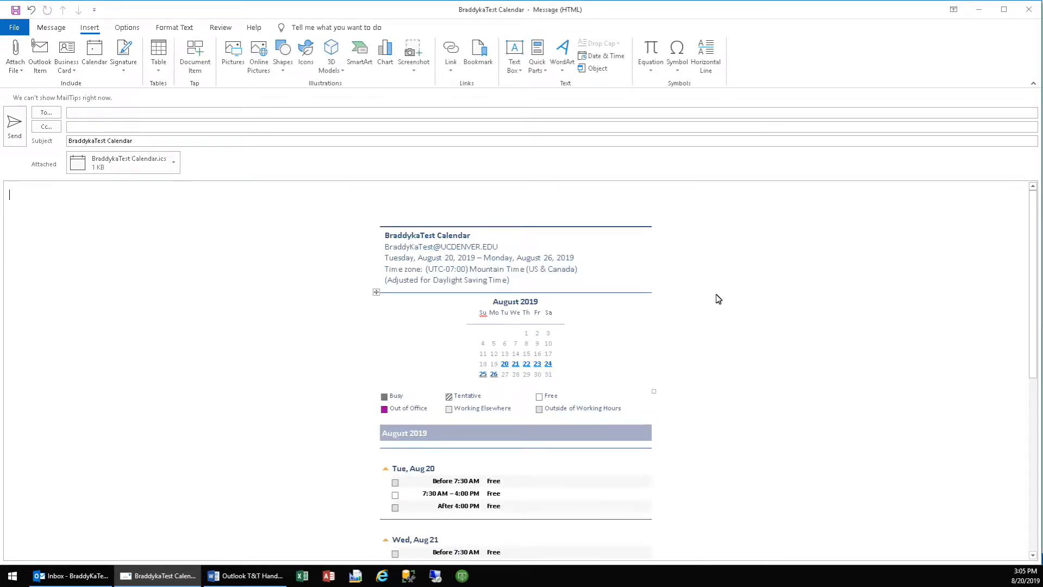
Review the Aug 20–26 availability entries, then close the email without saving
scroll(709, 299, "down", 5)
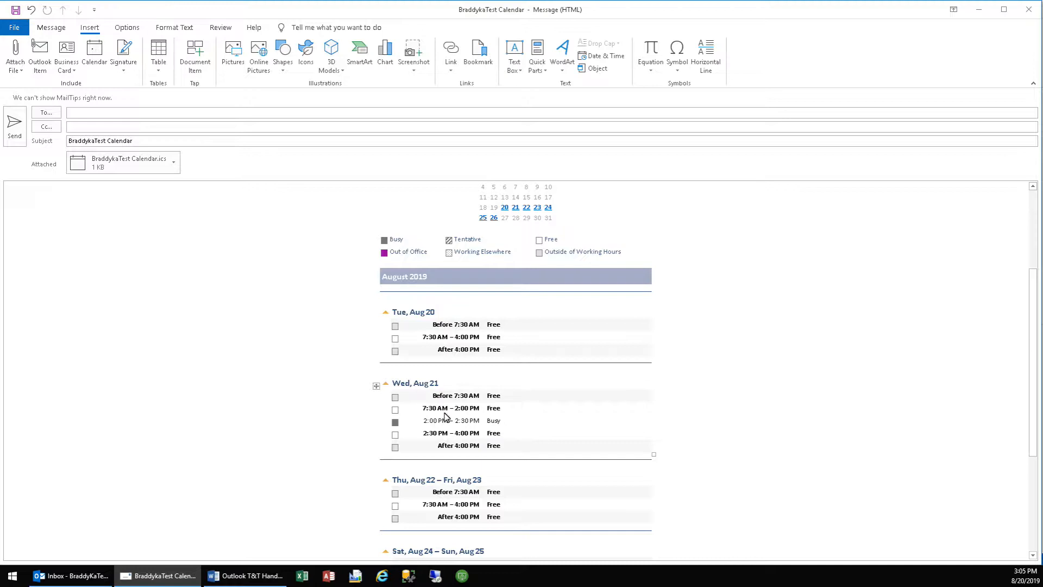
left_click(494, 422)
scroll(547, 459, "down", 3)
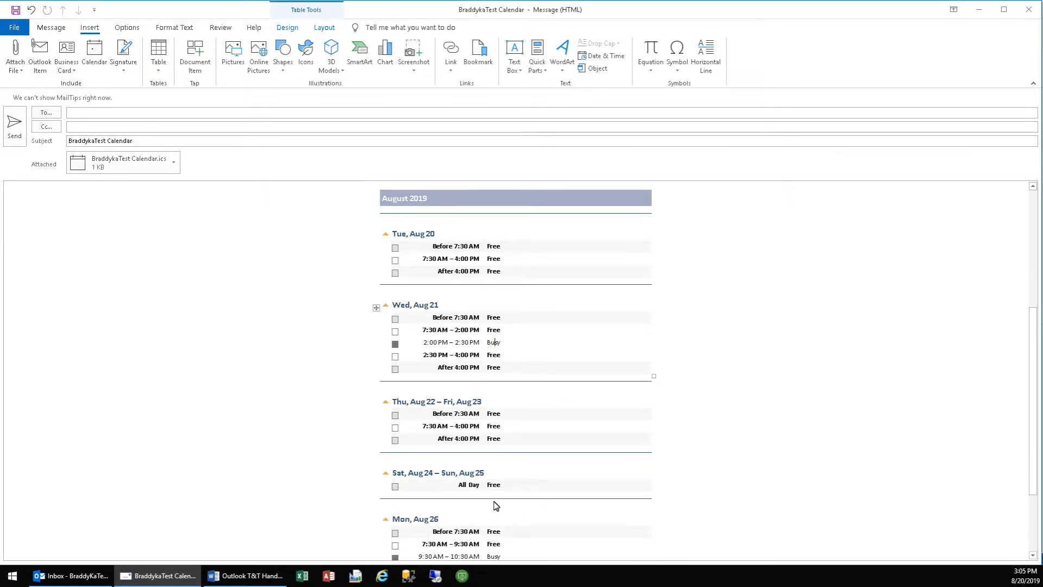
left_click(494, 478)
scroll(687, 372, "up", 3)
scroll(693, 371, "up", 3)
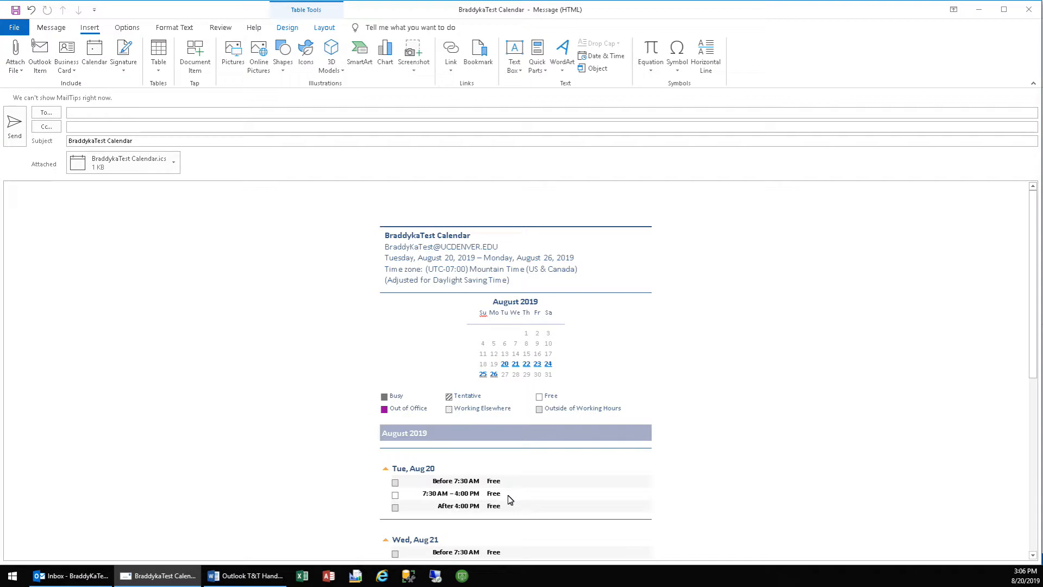
left_click(1029, 9)
left_click(525, 318)
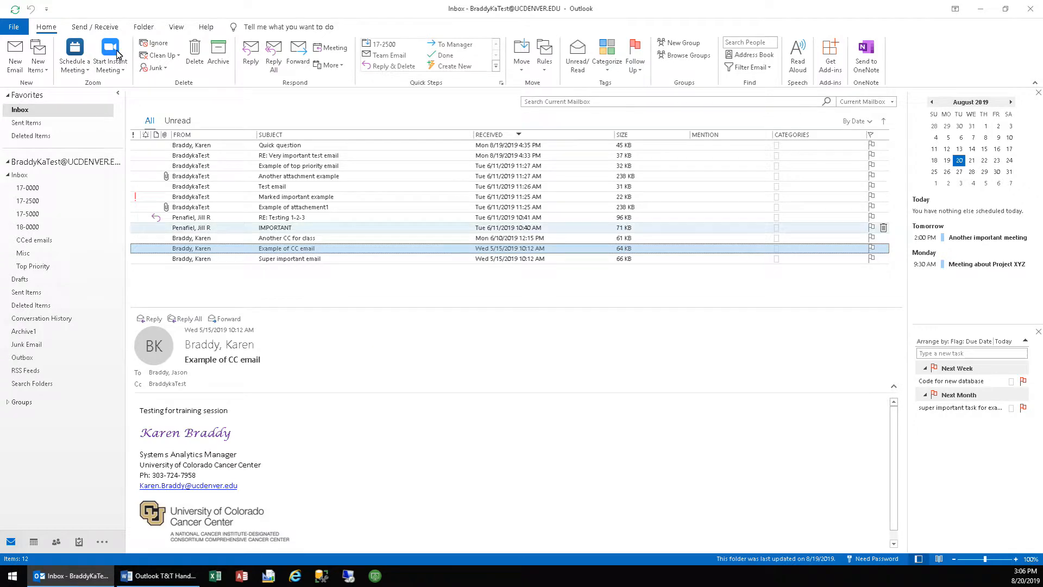
left_click(16, 62)
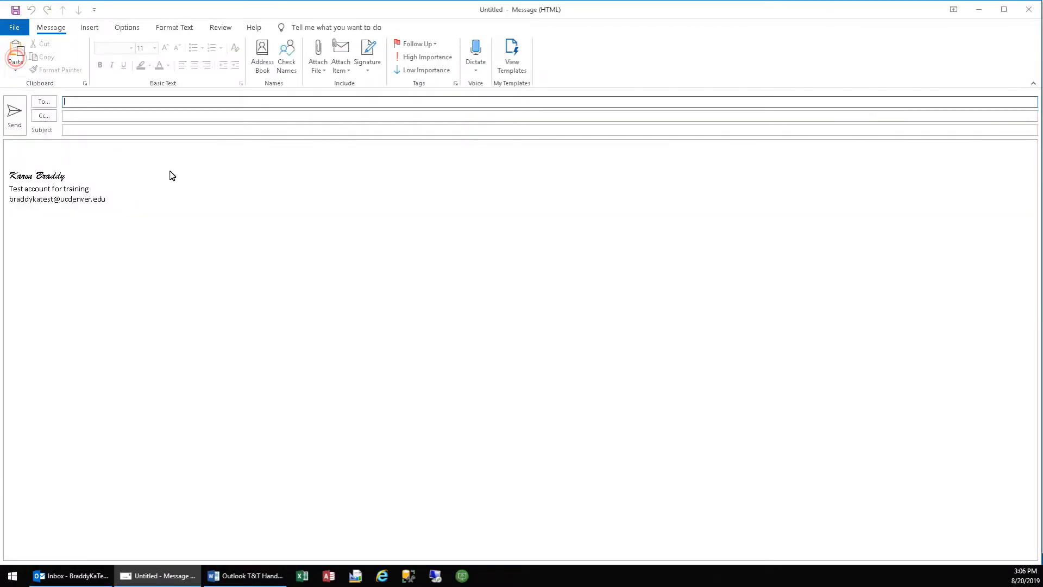
left_click(100, 29)
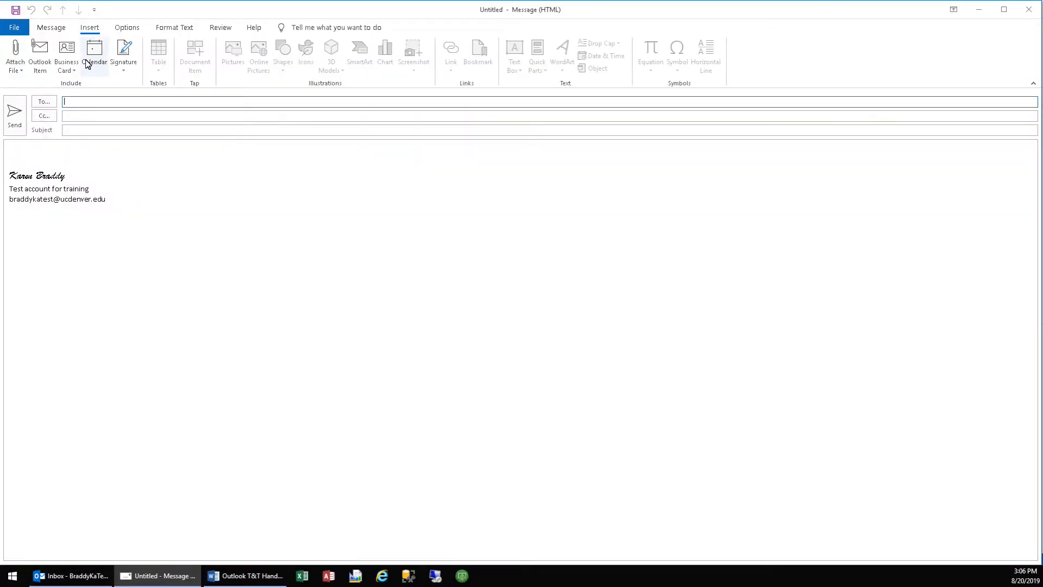
left_click(1028, 9)
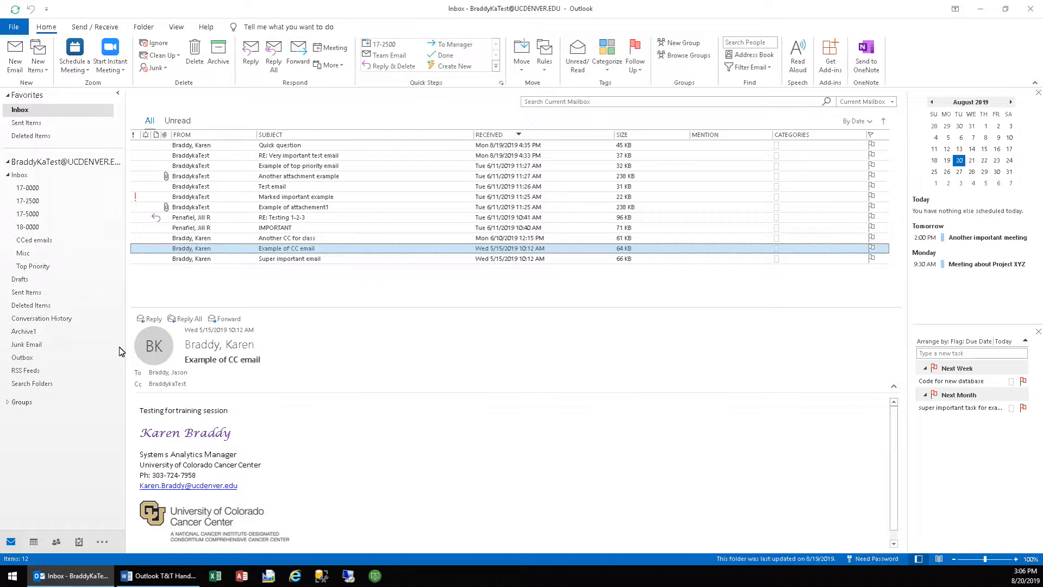
Open the Calendar's August 2019 month view and choose Create New Calendar Group
mouse_move(34, 543)
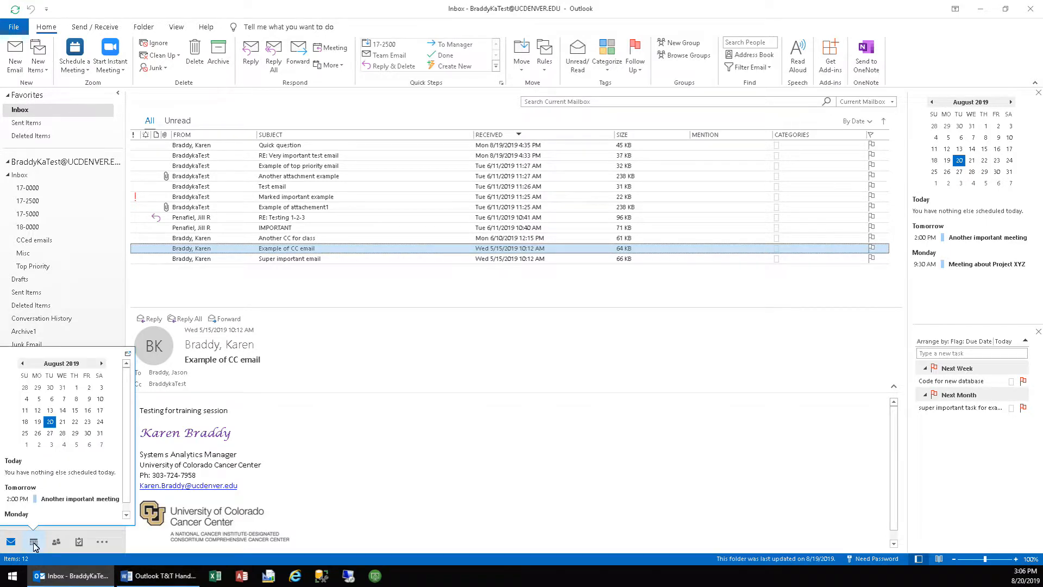
left_click(34, 543)
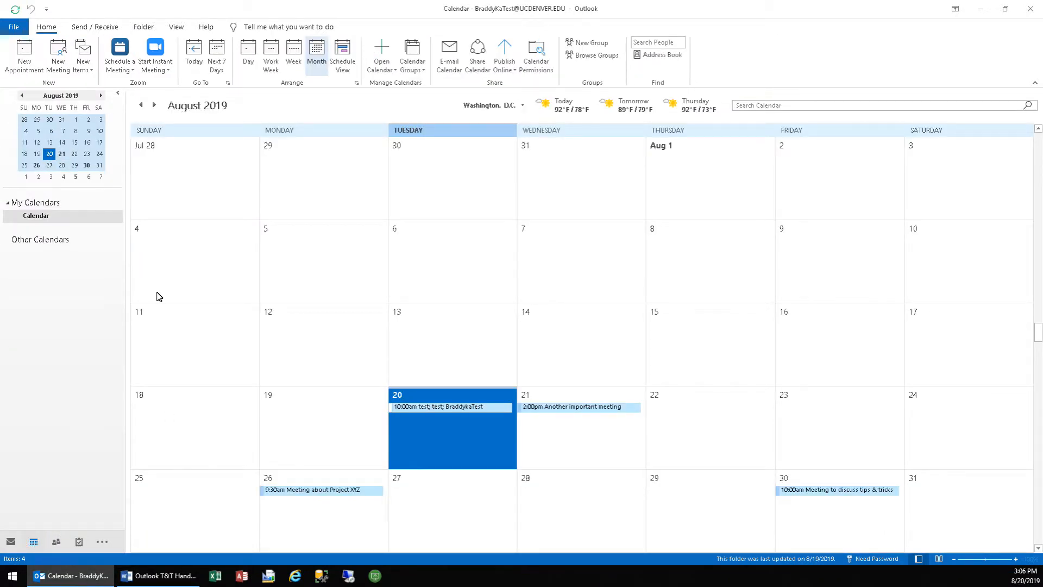
left_click(414, 71)
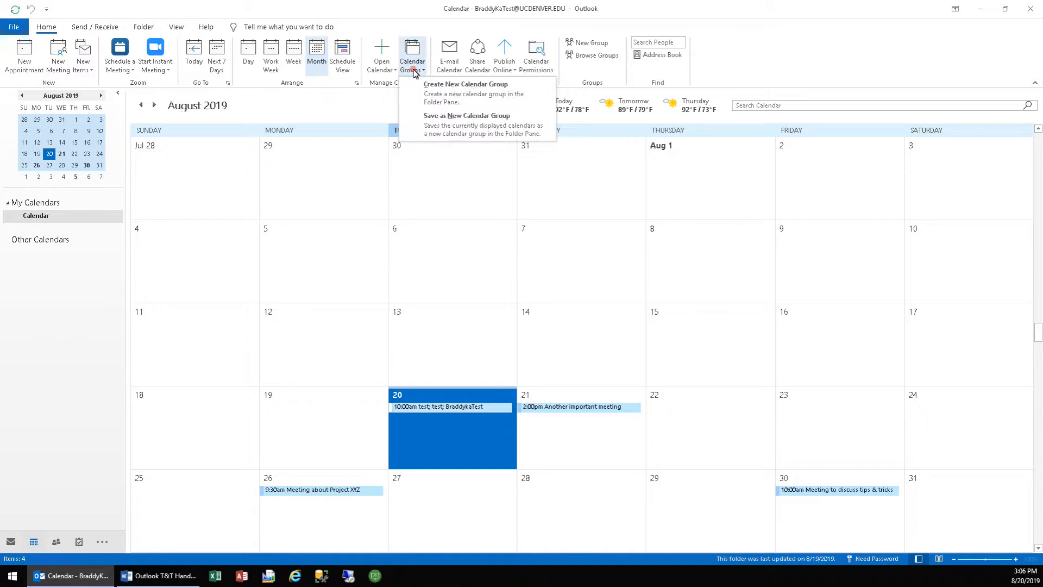
left_click(433, 101)
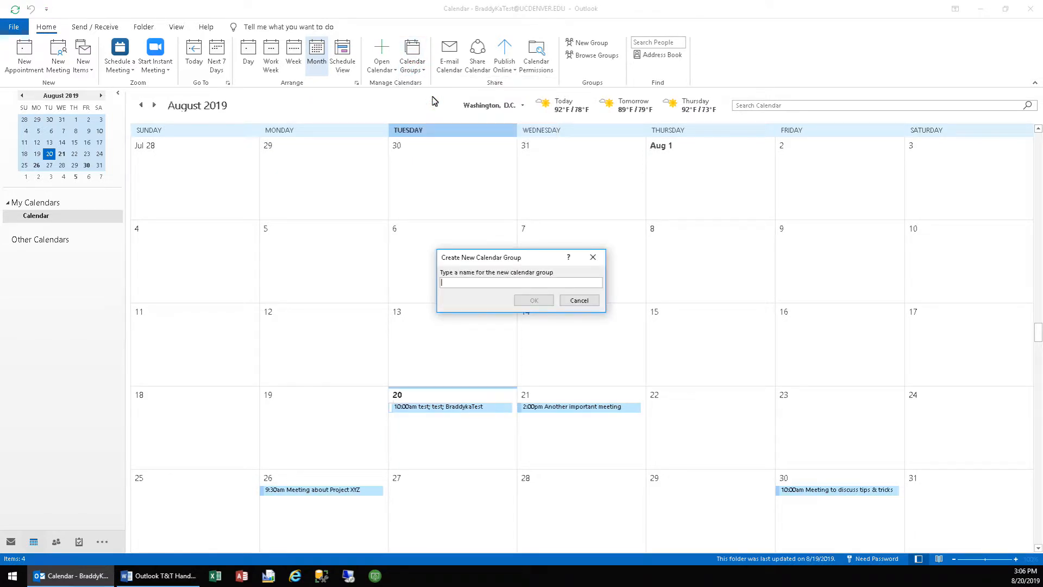
Name the new calendar group Team and add the first colleague found in the address list
type("Team")
key("Return")
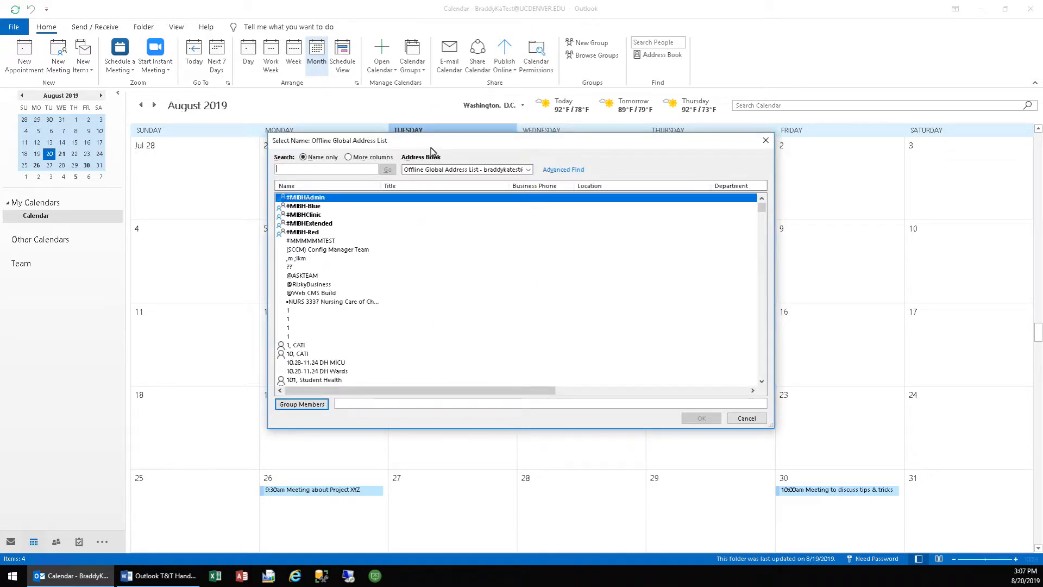
type("penafi")
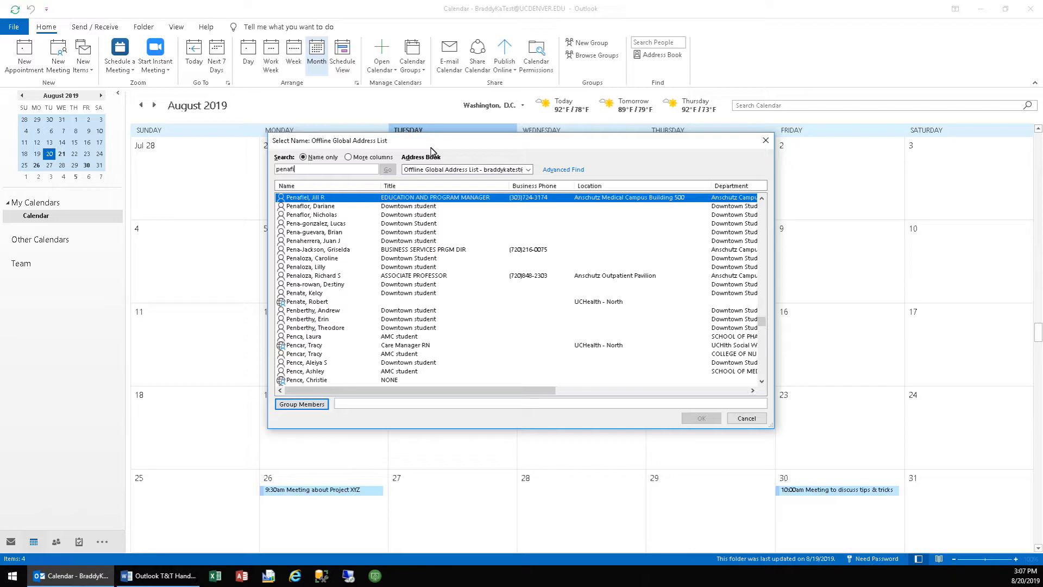
key("Return")
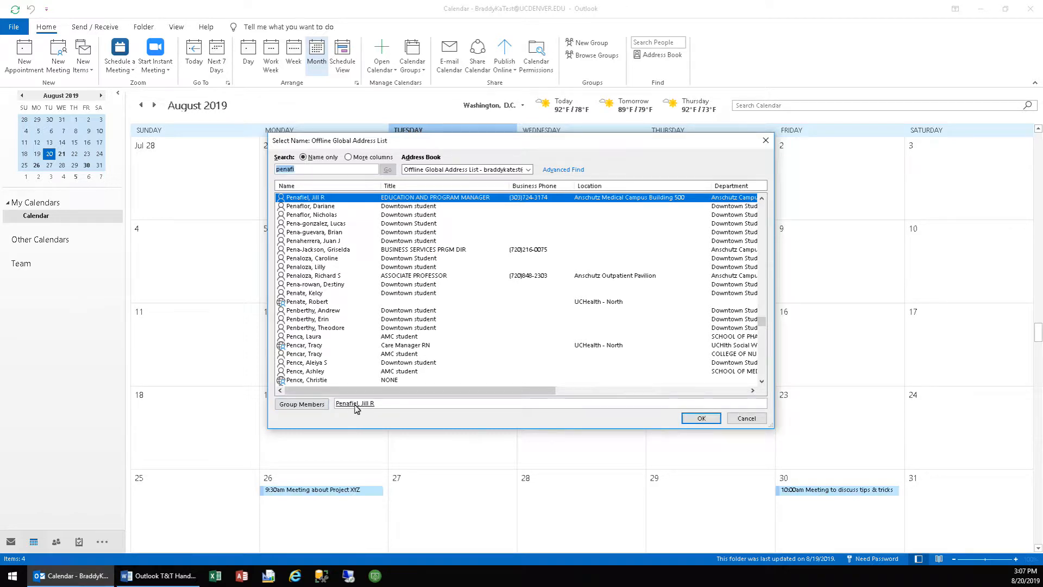
Add a second colleague from the address list to Group Members and confirm
left_click_drag(298, 168, 268, 170)
type("mont")
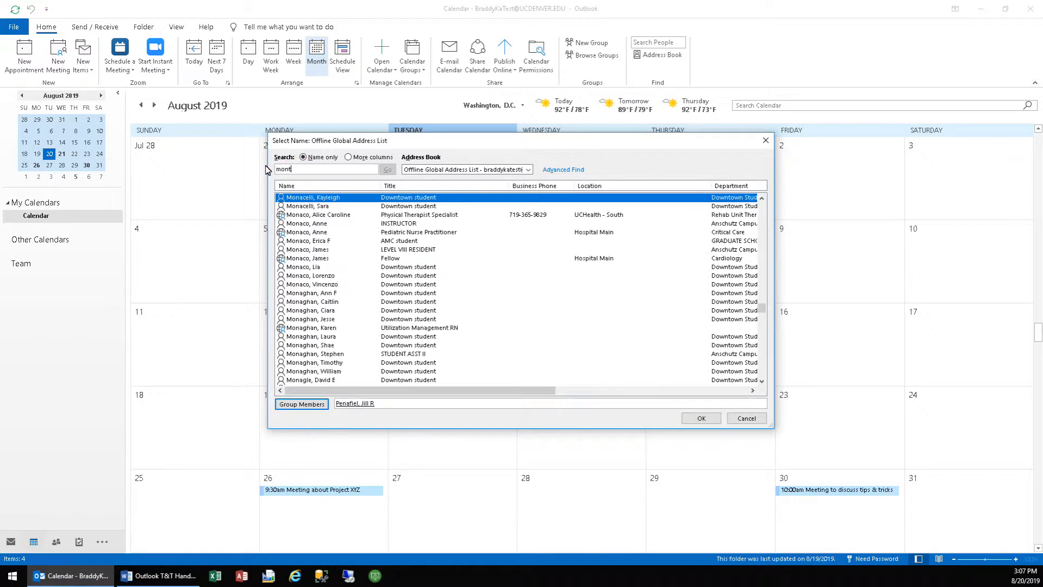
type("our, m")
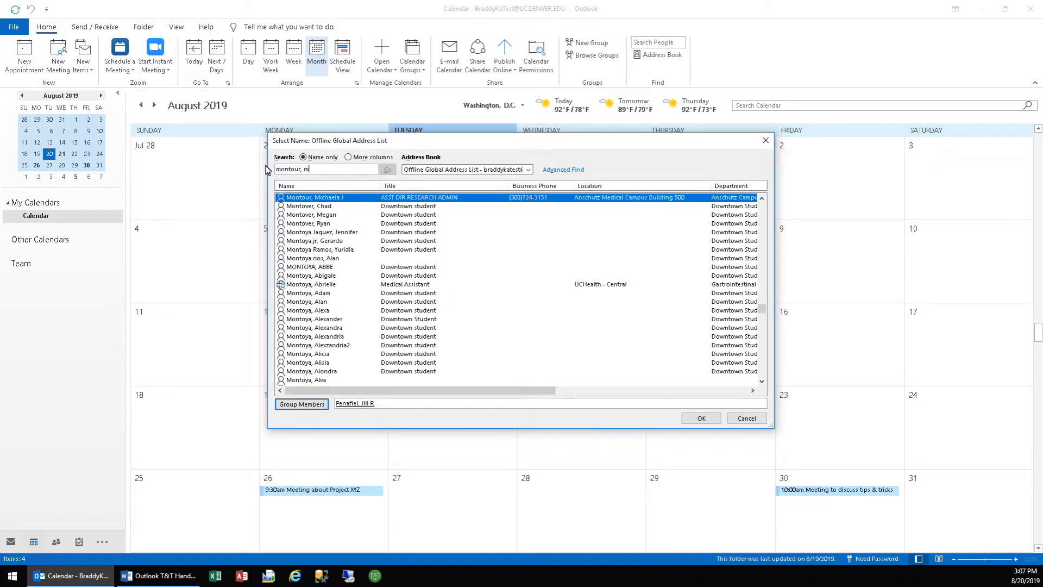
double_click(346, 198)
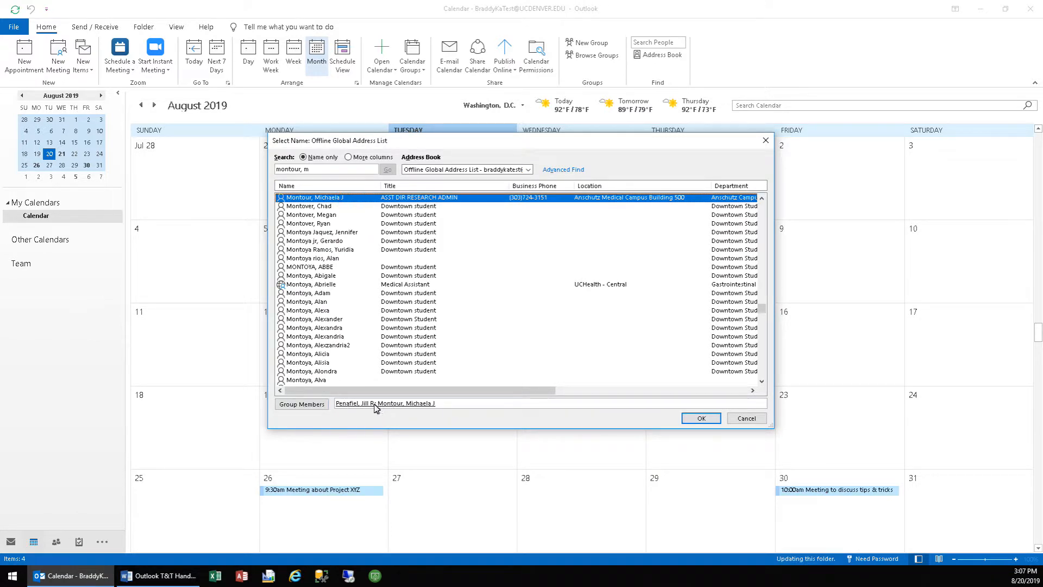
left_click(700, 419)
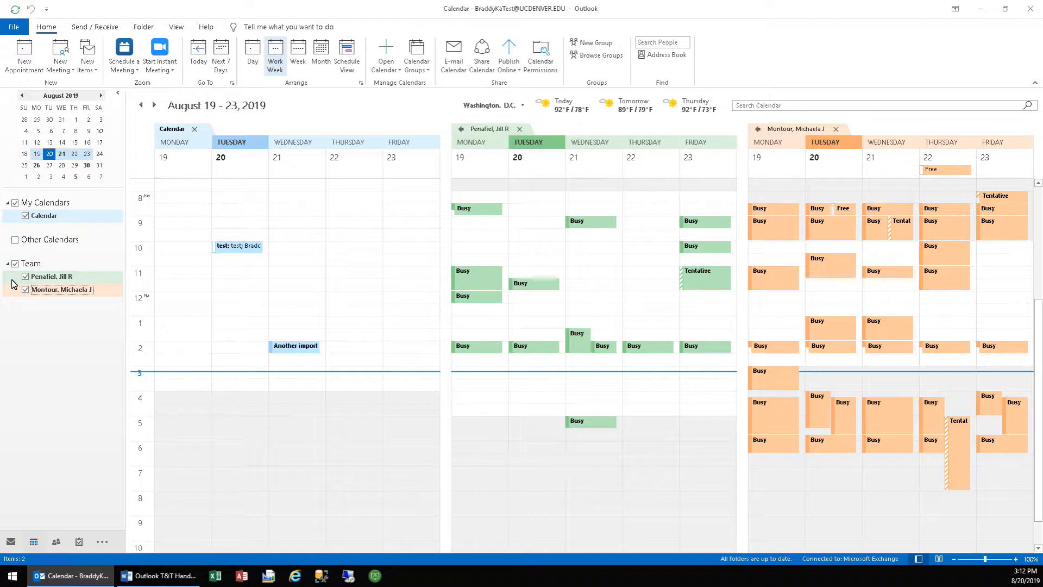
Hide the Team calendars, then show only the first colleague's calendar beside yours
left_click(8, 264)
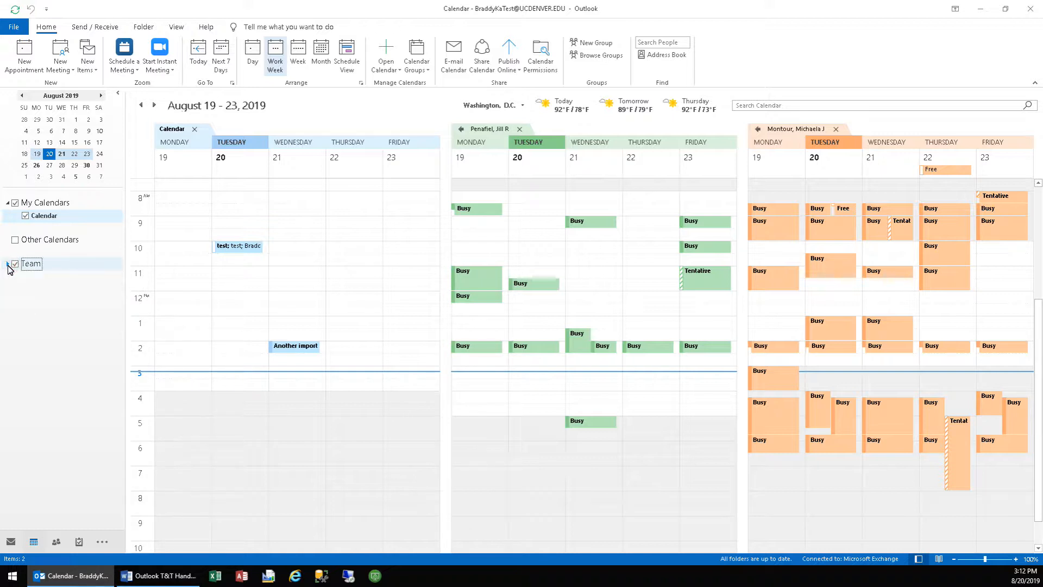
left_click(8, 264)
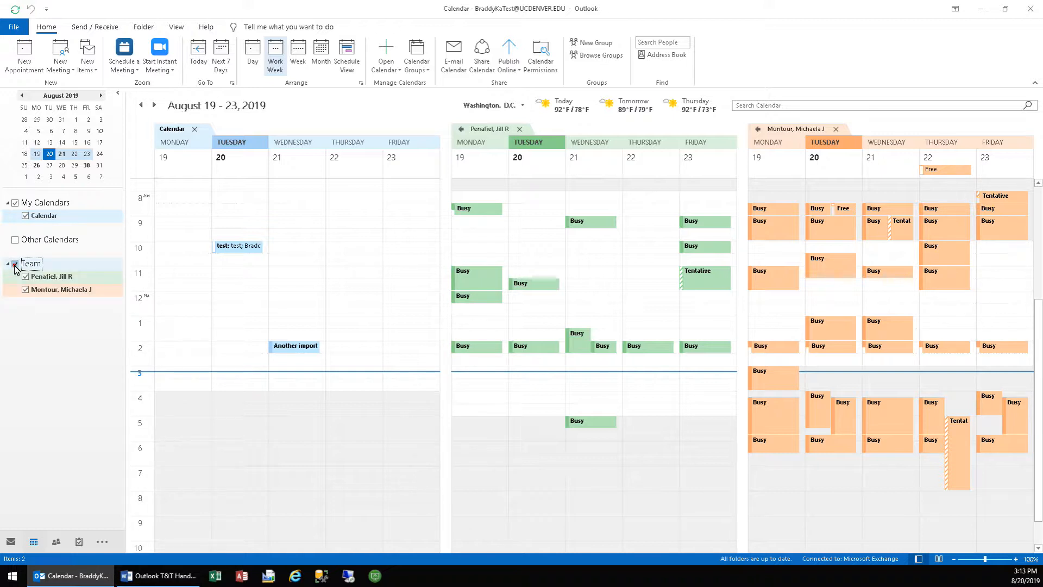
left_click(15, 264)
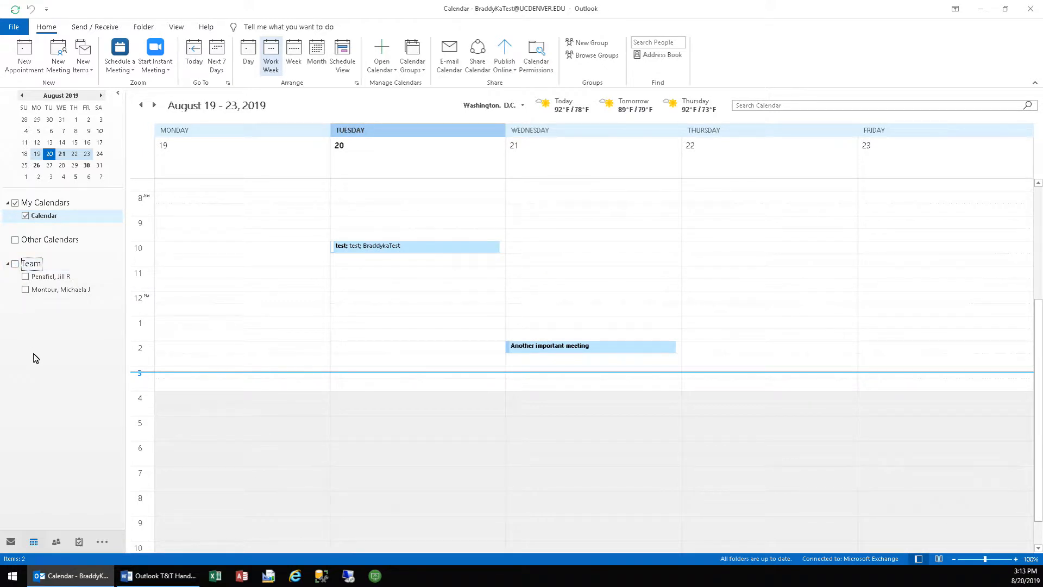
left_click(26, 277)
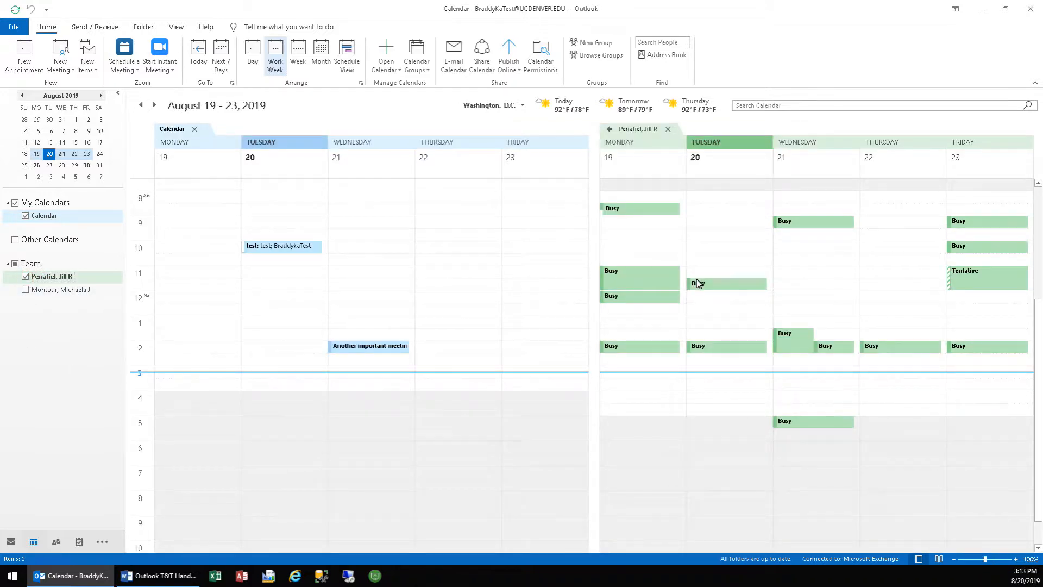
Switch the calendar to a single-day view for Tuesday, August 20, 2019
left_click(249, 68)
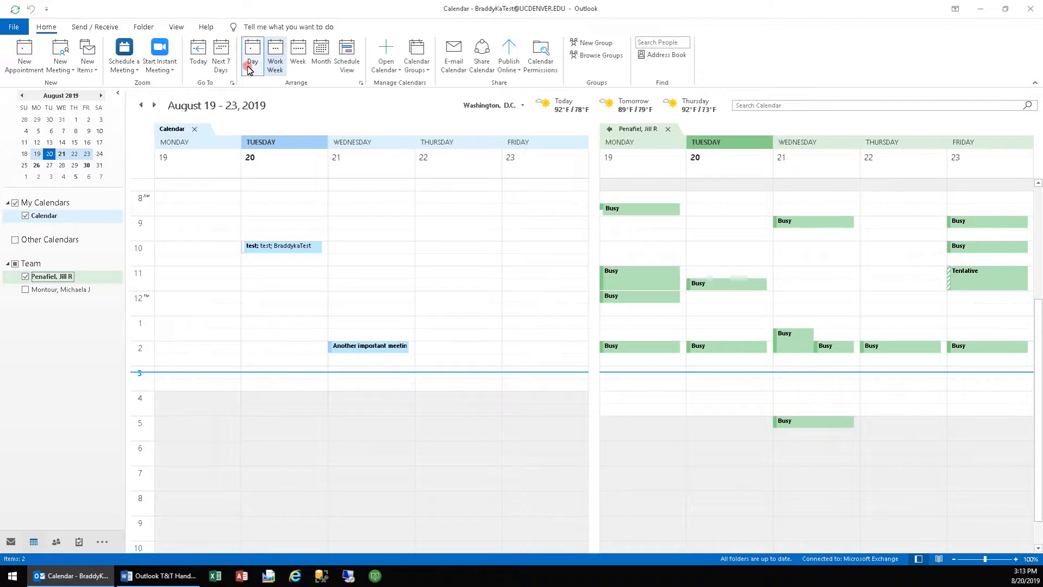
left_click(298, 57)
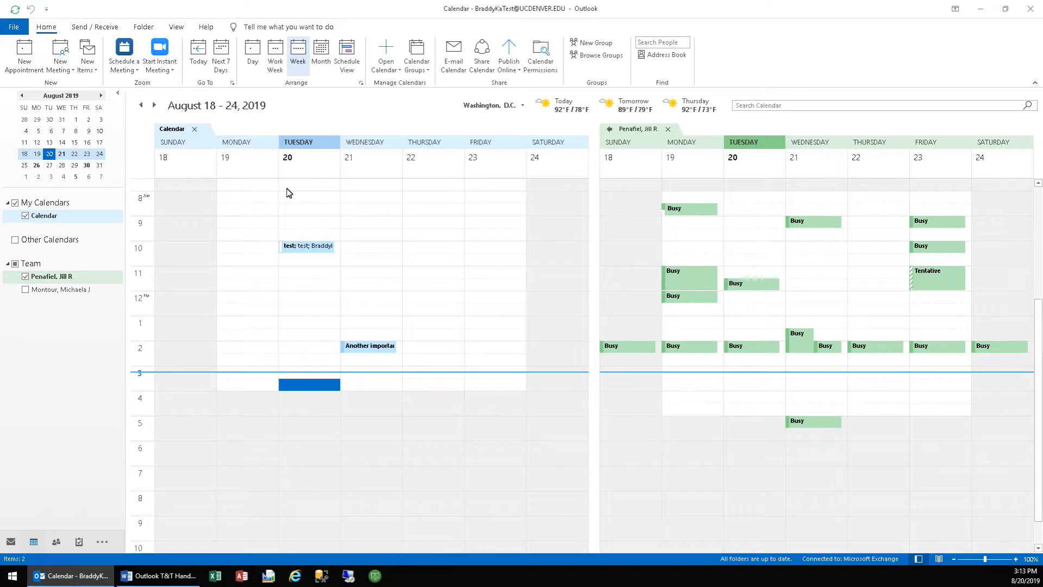
left_click(251, 60)
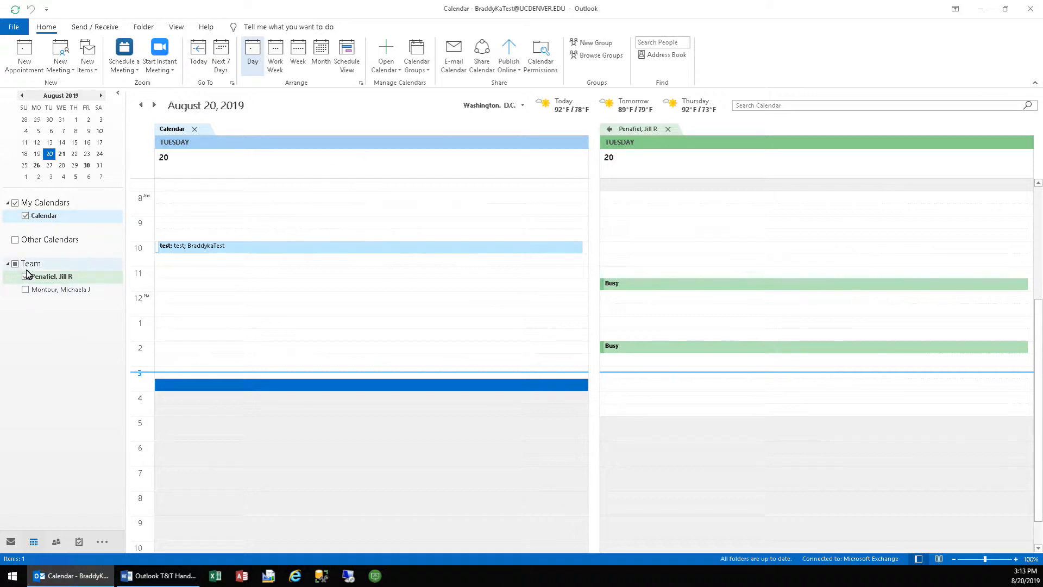
left_click(416, 61)
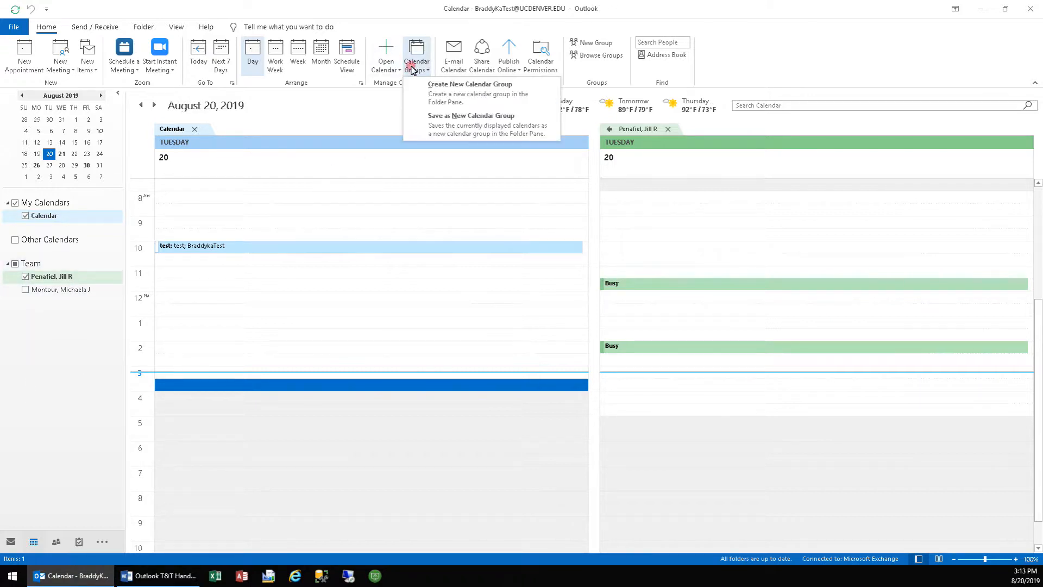
Delete the coworker's shared calendar from the Team group, leaving only your own day schedule
left_click(56, 349)
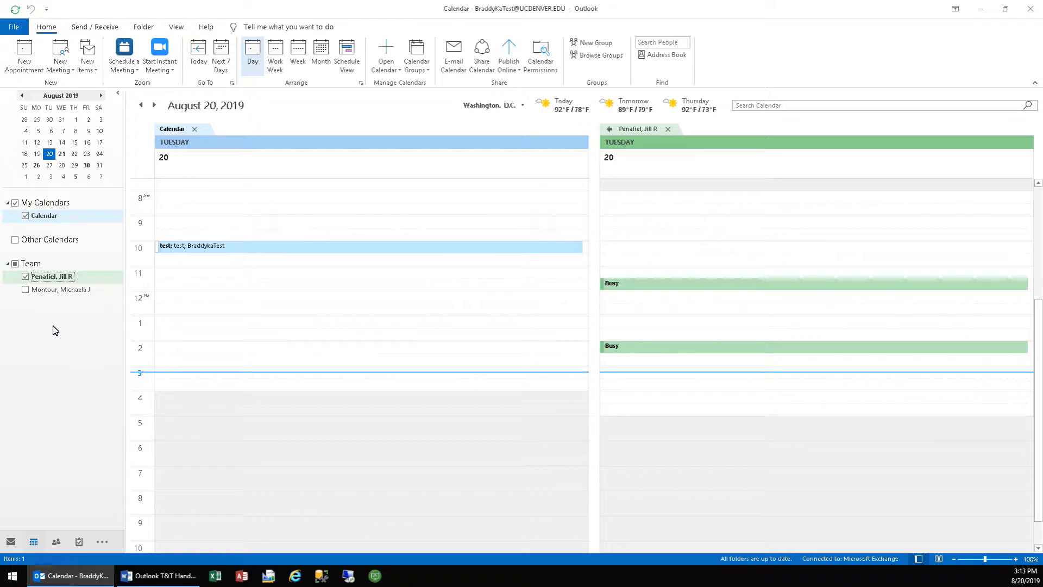
right_click(58, 277)
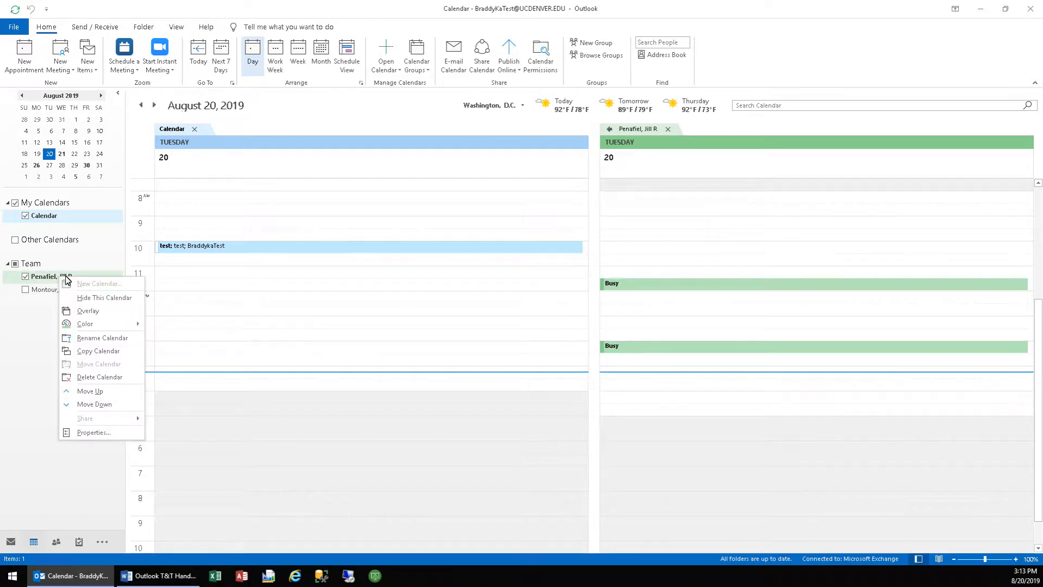
left_click(103, 377)
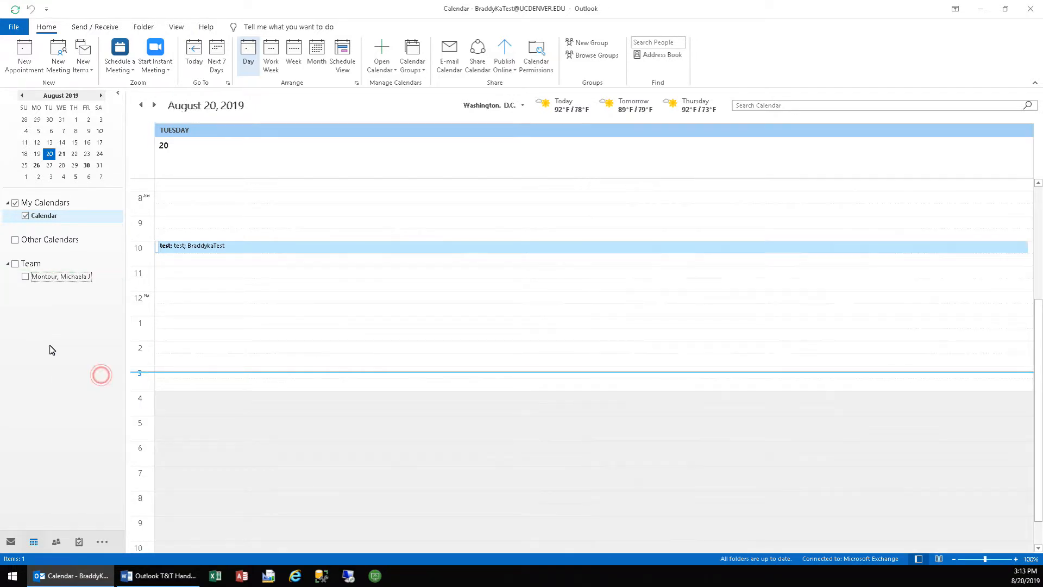
right_click(29, 265)
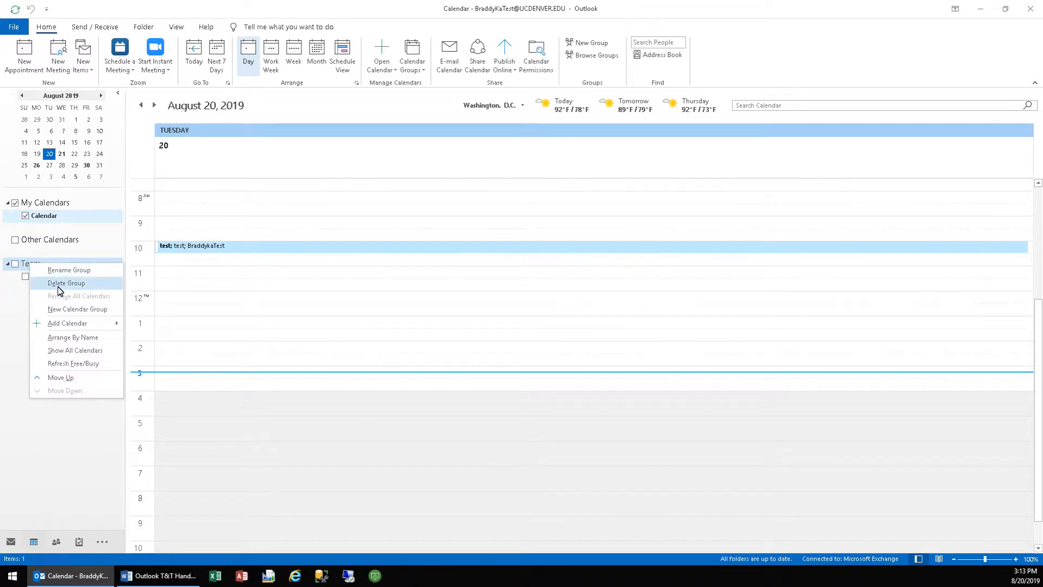
left_click(22, 312)
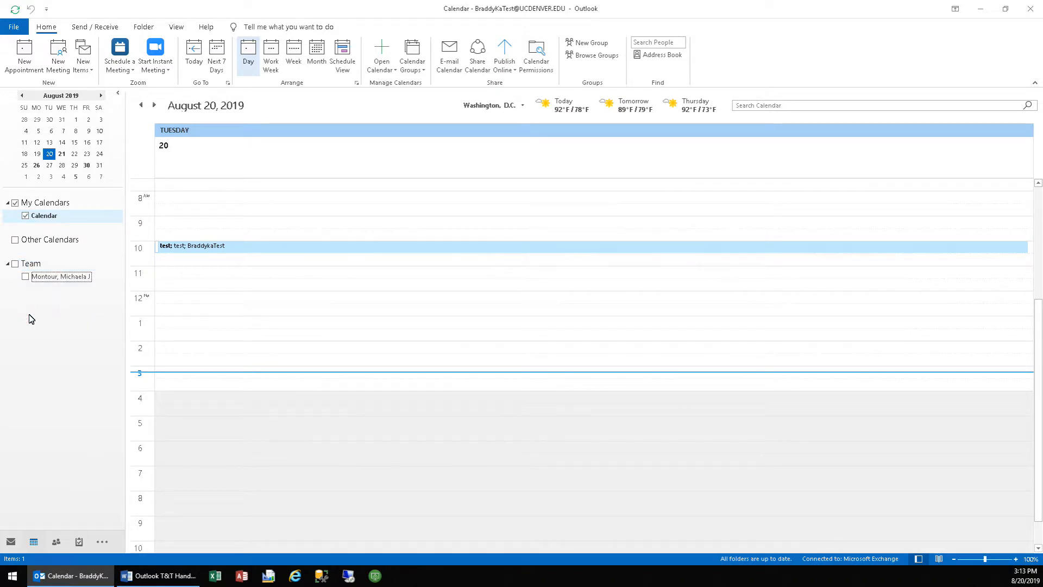
right_click(29, 268)
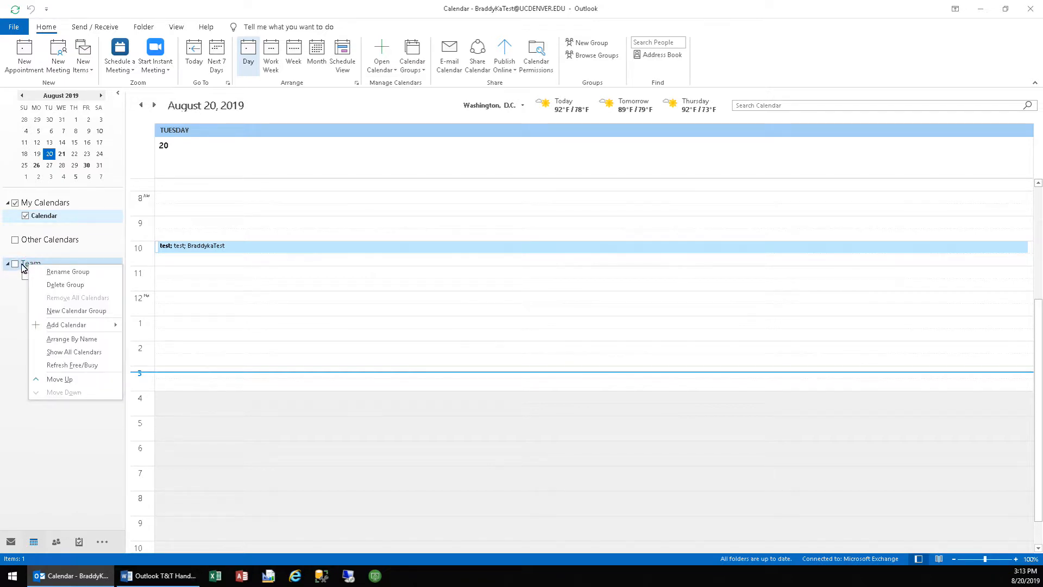
Add the coworker's calendar back to the Team group from the address book
mouse_move(84, 327)
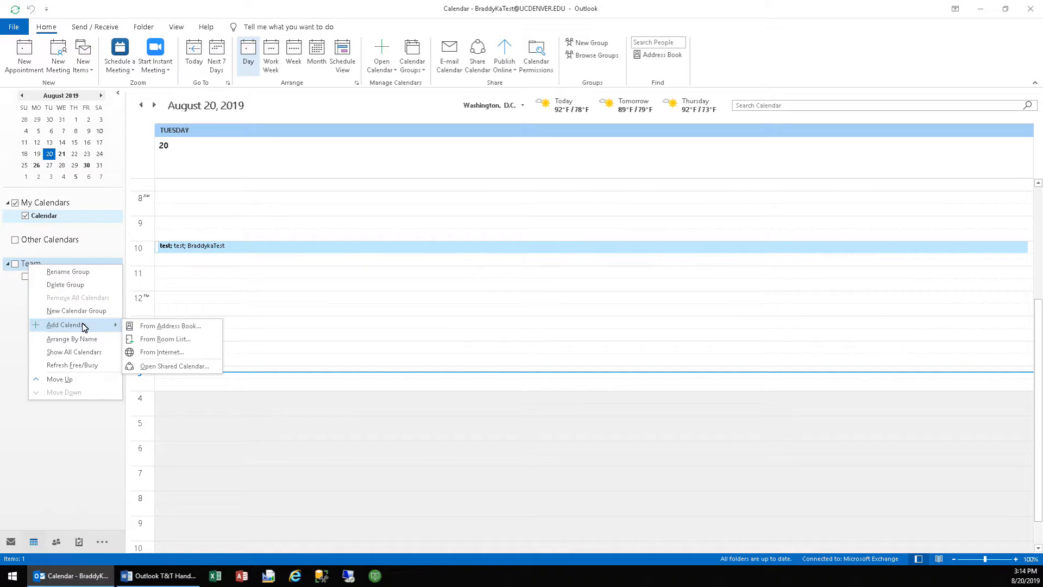
left_click(159, 326)
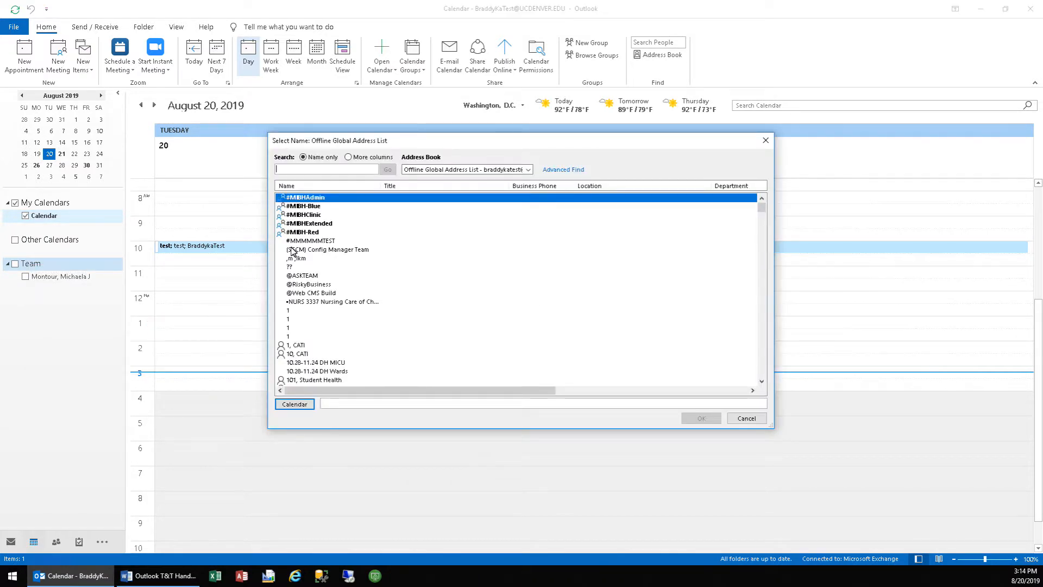
type("penaf")
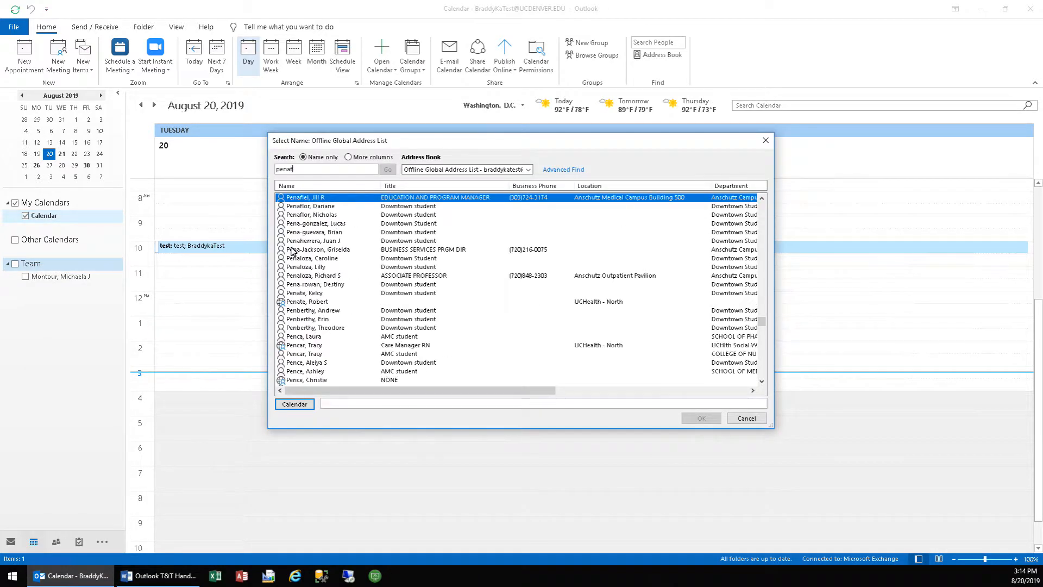
key("Return")
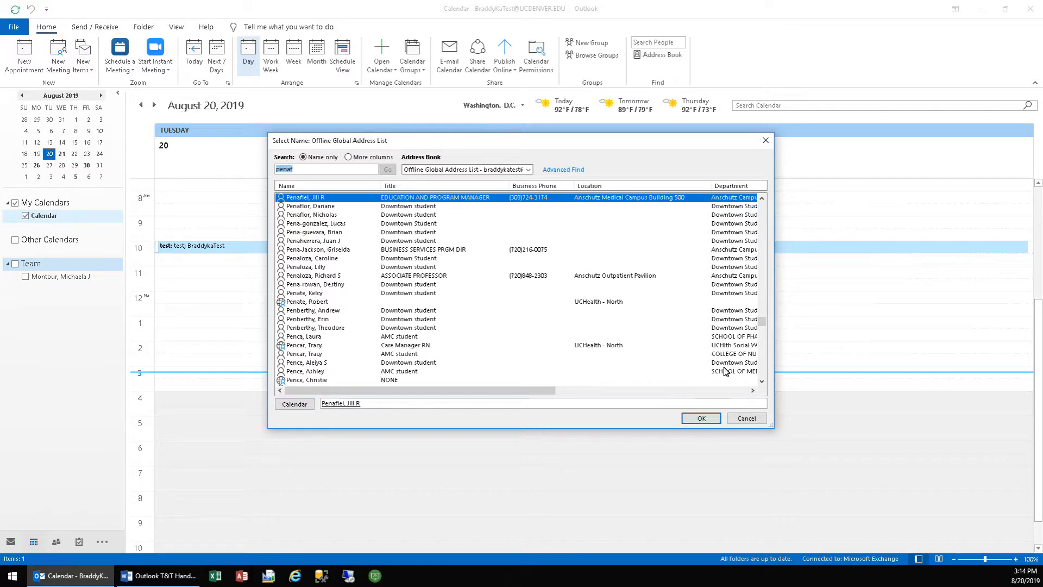
left_click(701, 418)
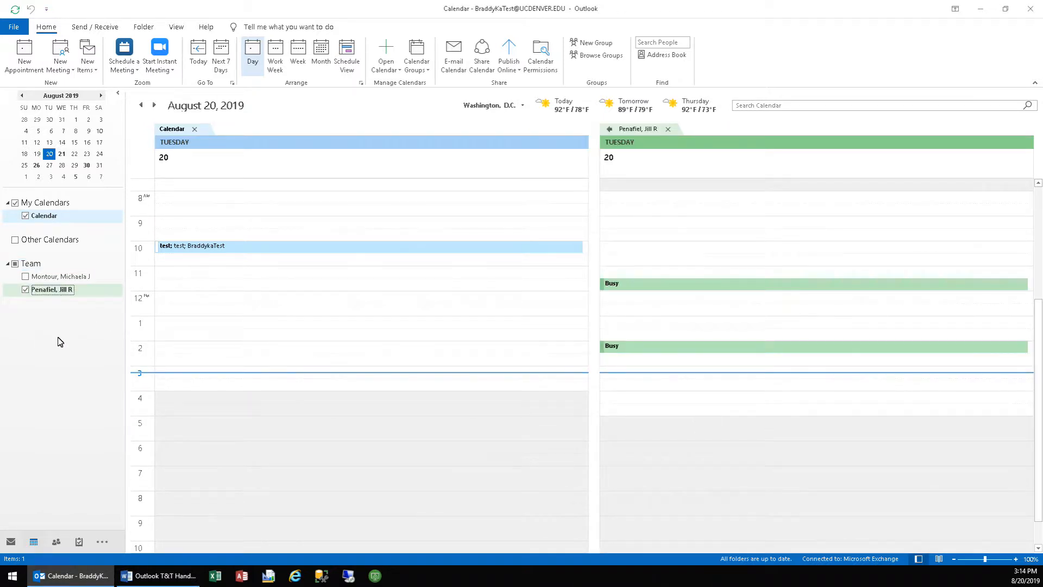
Check the Team calendar menus without changes, then return to the Mail Inbox
right_click(44, 279)
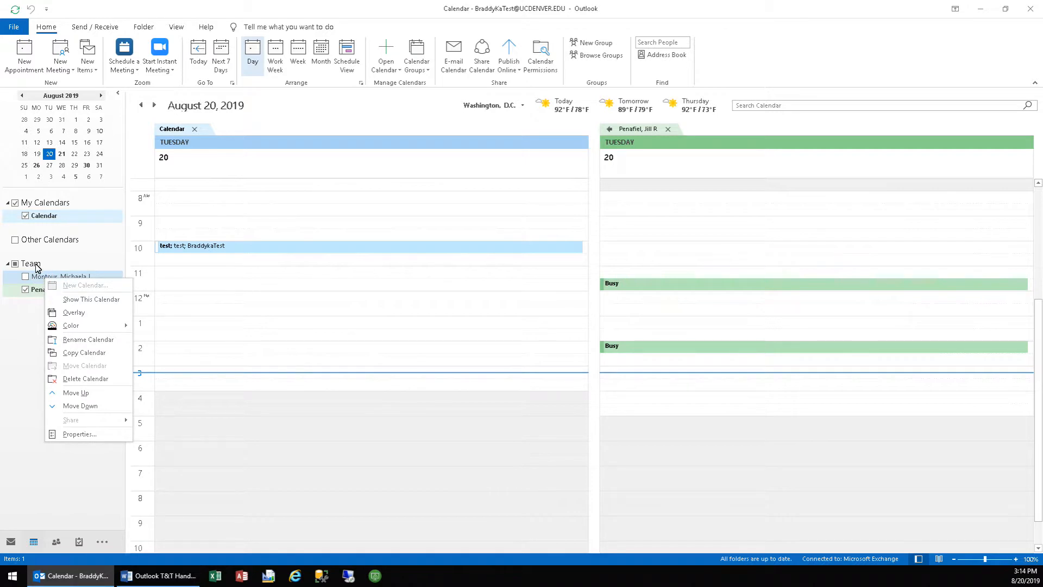
right_click(36, 265)
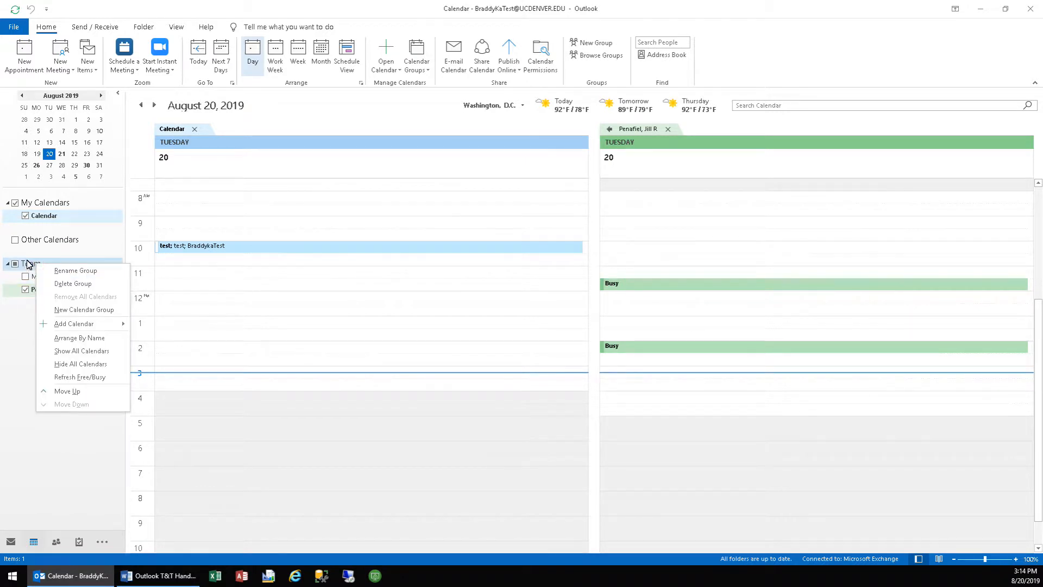
mouse_move(84, 327)
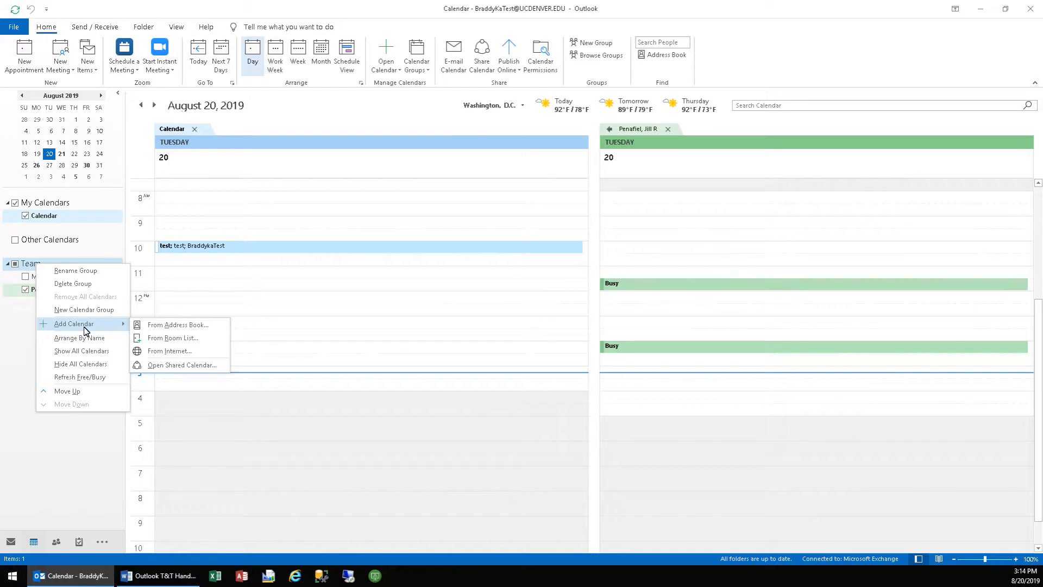
left_click(23, 322)
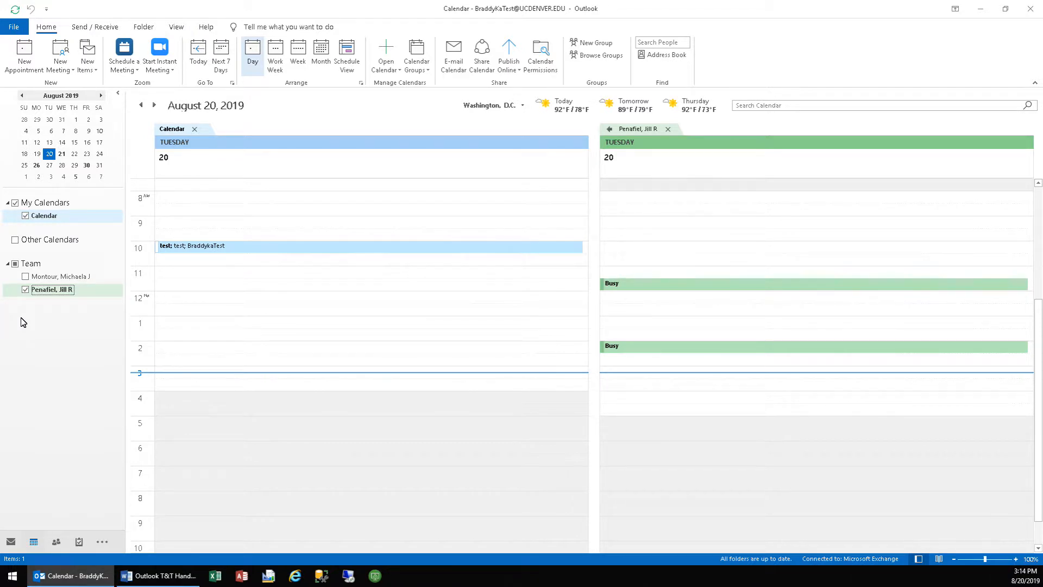
left_click(11, 542)
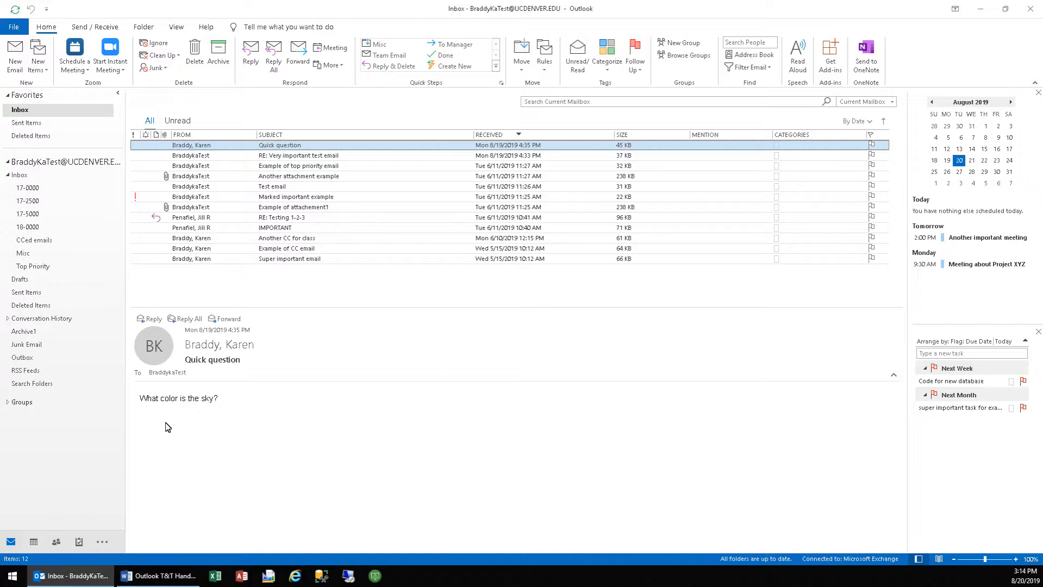
Start a new email and place the cursor in its body with the Insert commands showing
left_click(8, 60)
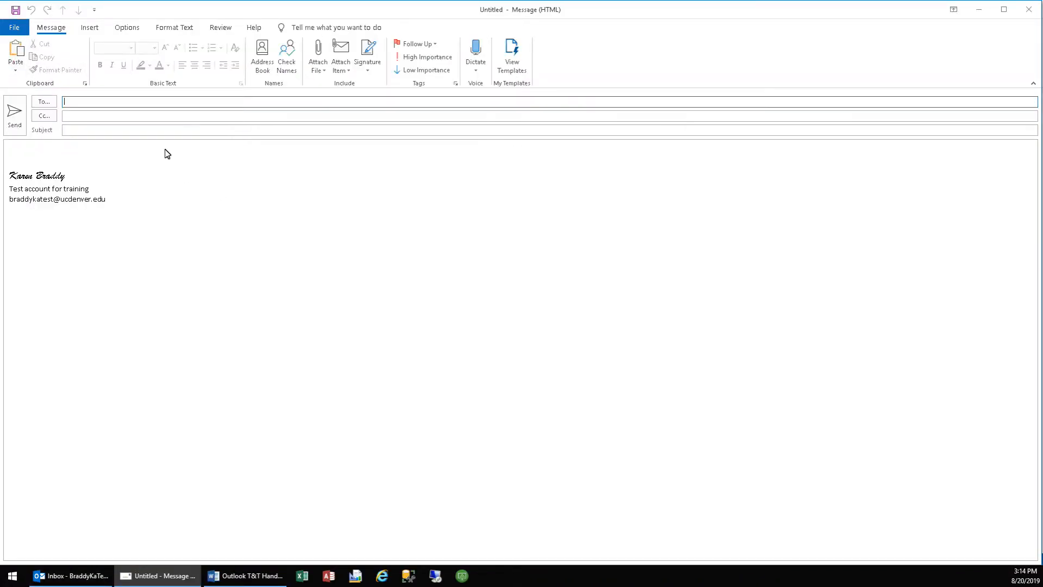
left_click(90, 28)
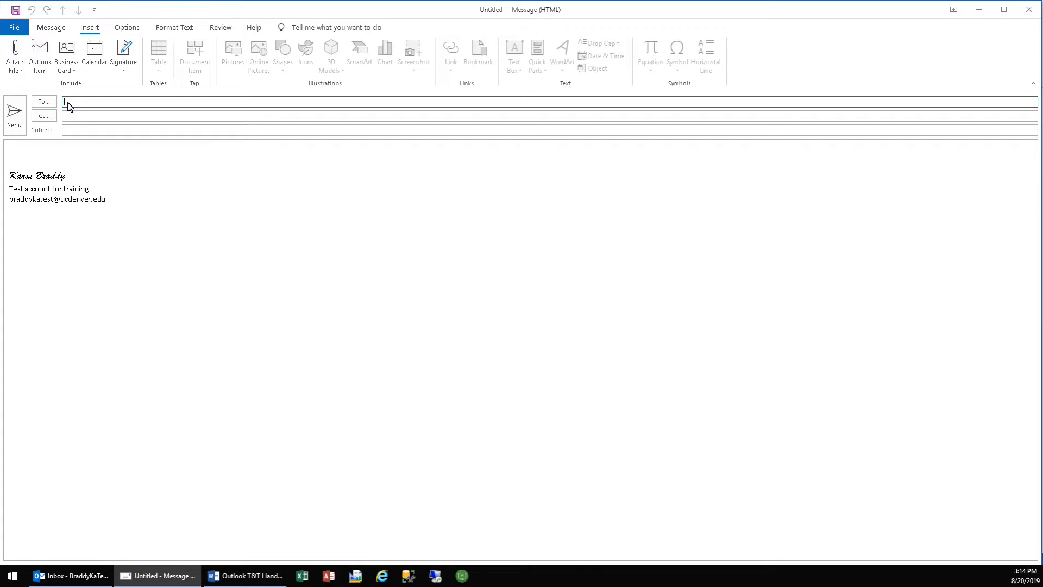
left_click(22, 152)
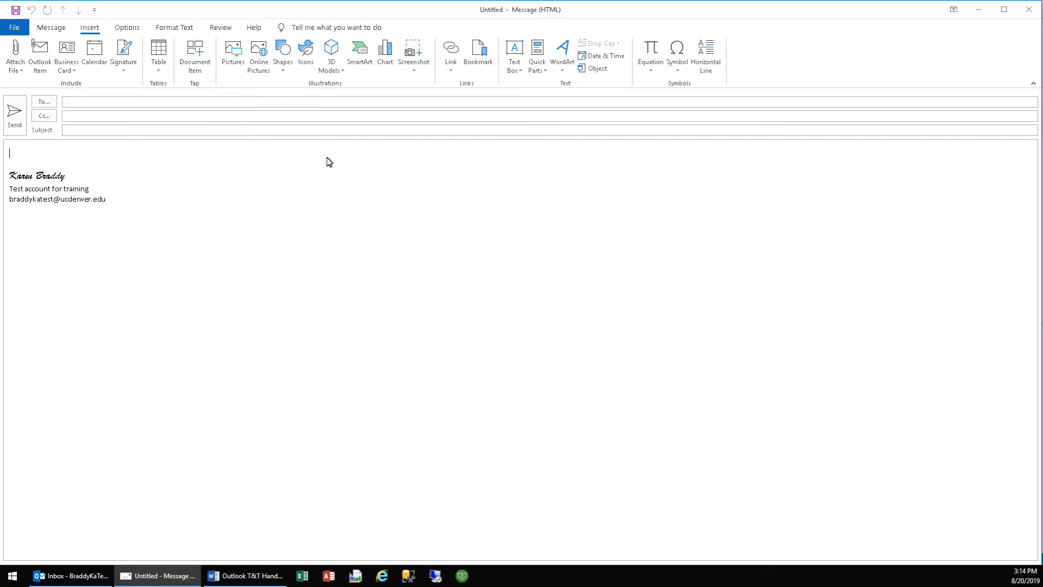
Insert a screenshot of the Word handout window into the body, then delete it
left_click(416, 70)
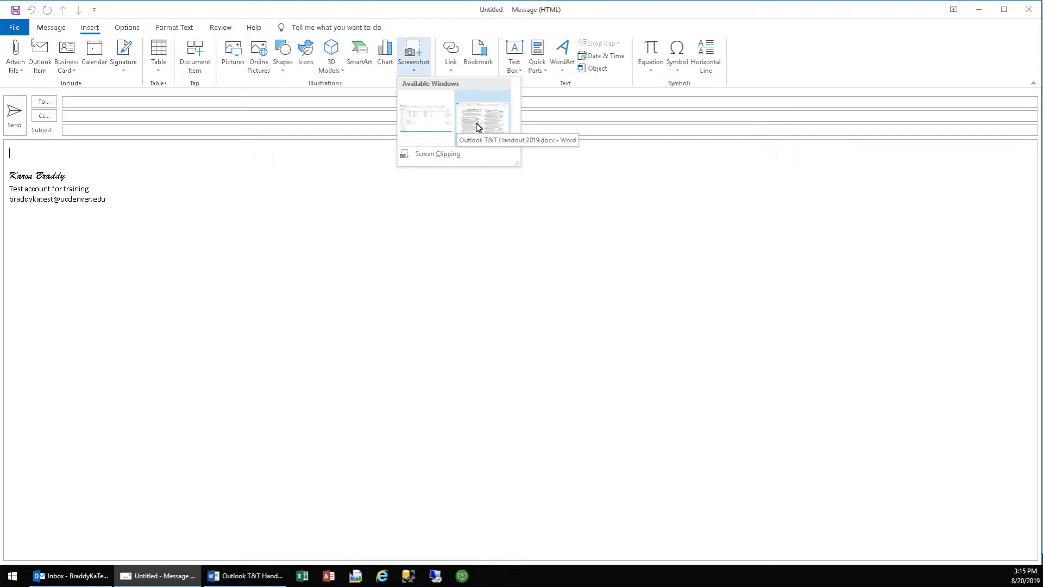
left_click(478, 127)
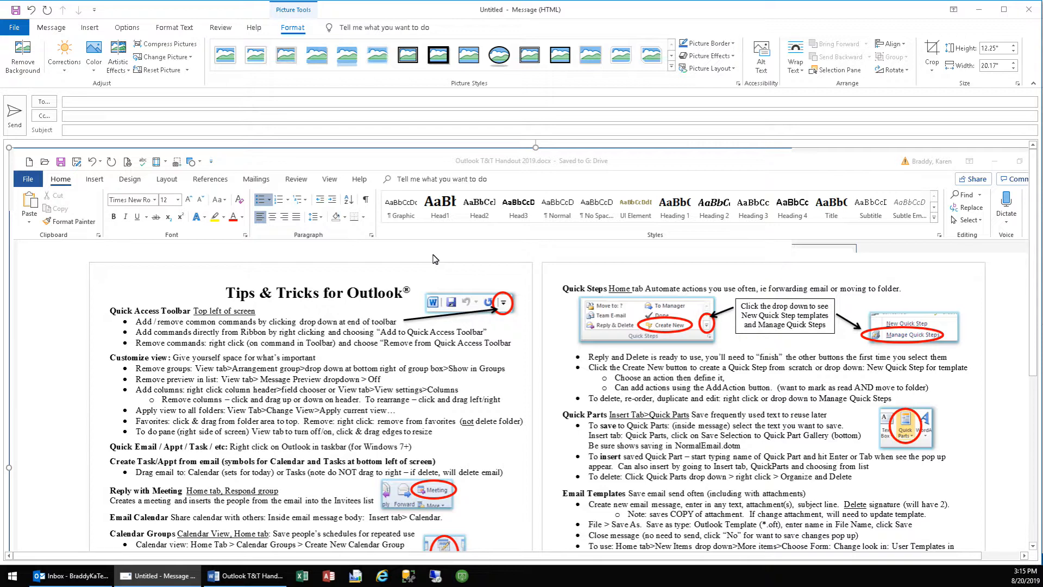
key("Delete")
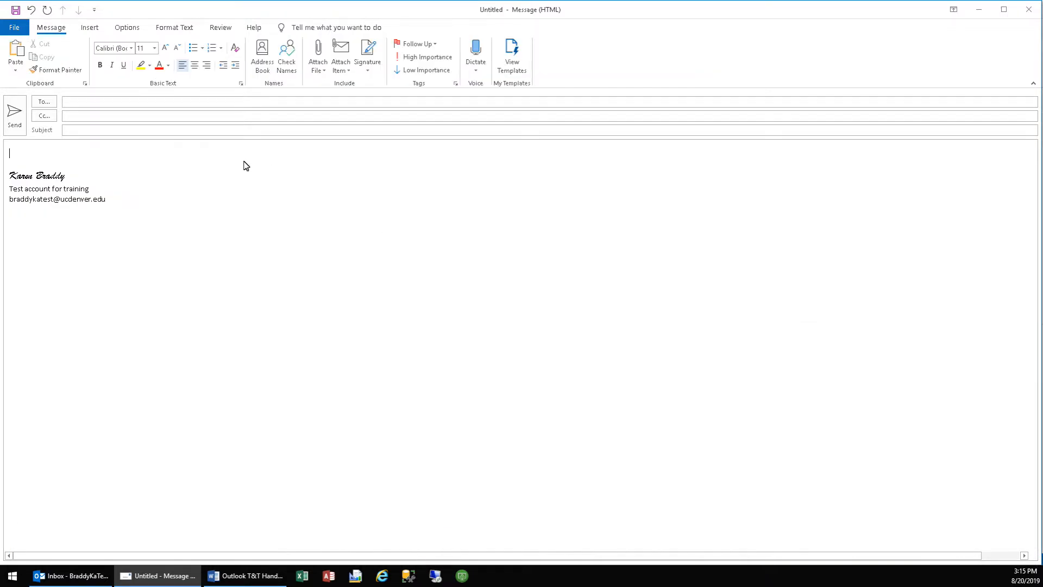
Screen-clip a small region of the Inbox into the draft, delete it, and minimize the message
left_click(90, 28)
left_click(421, 61)
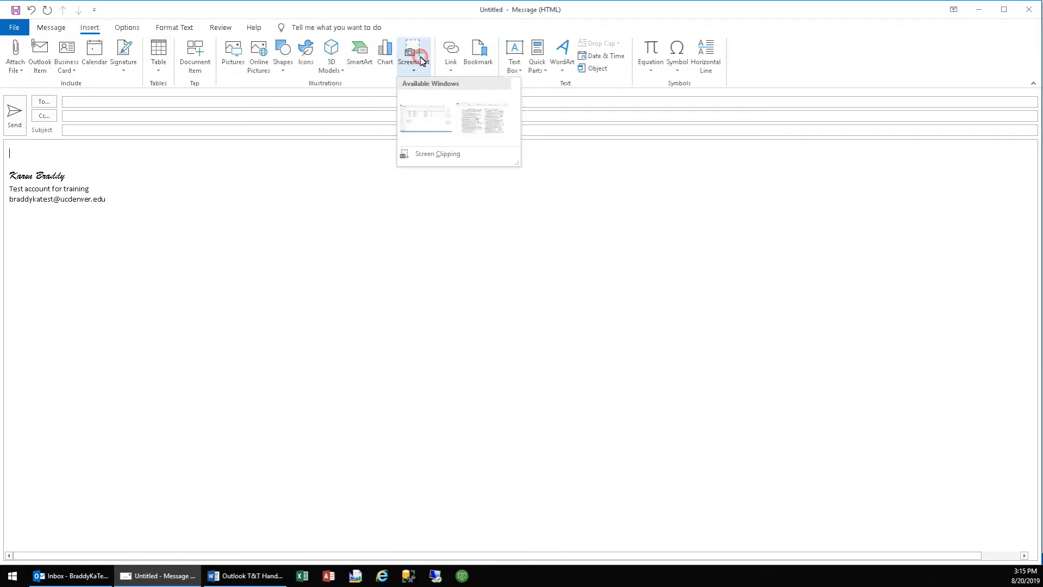
left_click(430, 157)
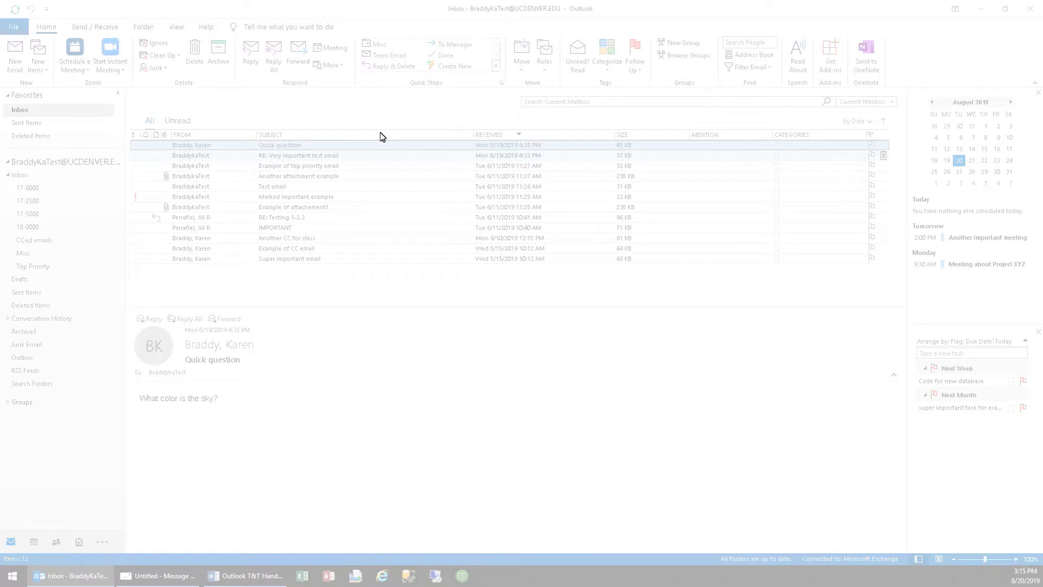
left_click_drag(306, 14, 422, 100)
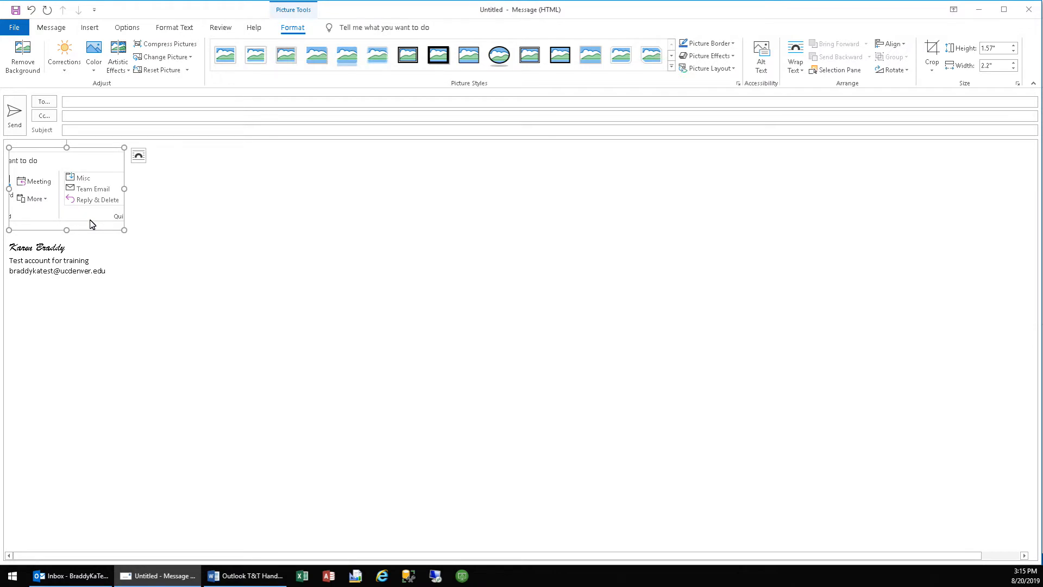
key("Delete")
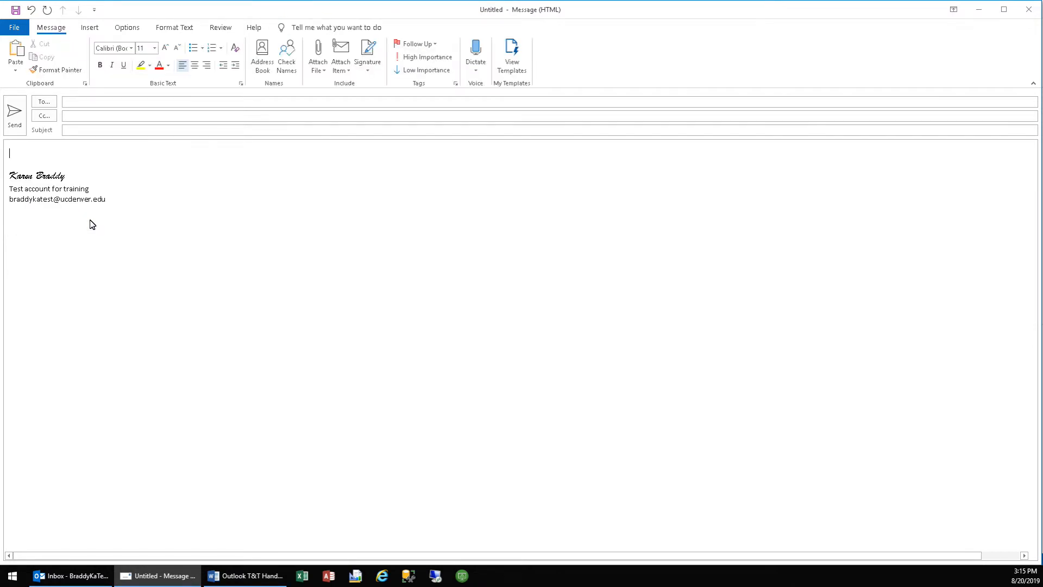
left_click(978, 10)
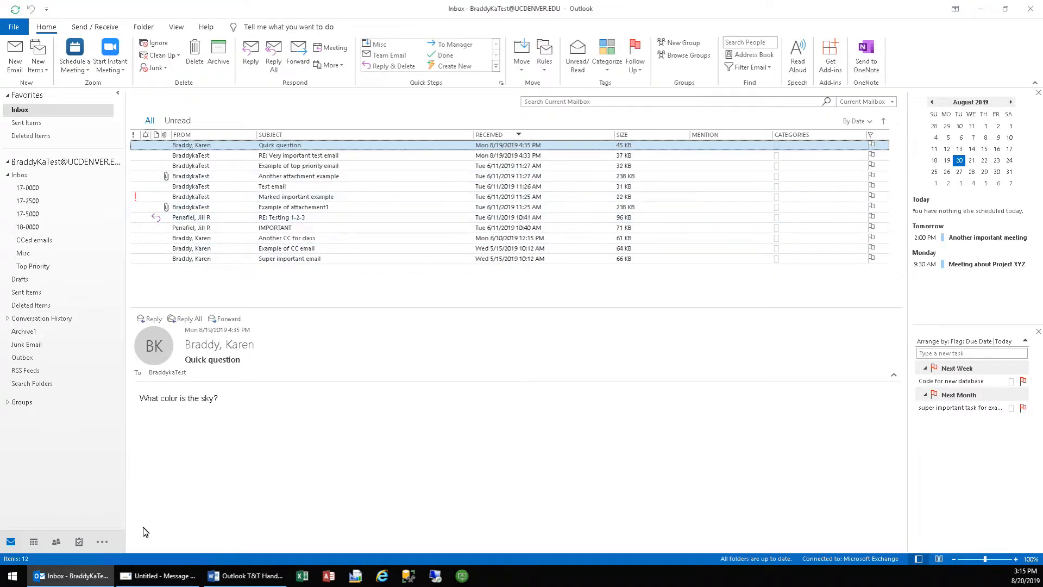
Bring up the Word handout, then screen-clip a region of it into the draft's body
left_click(245, 575)
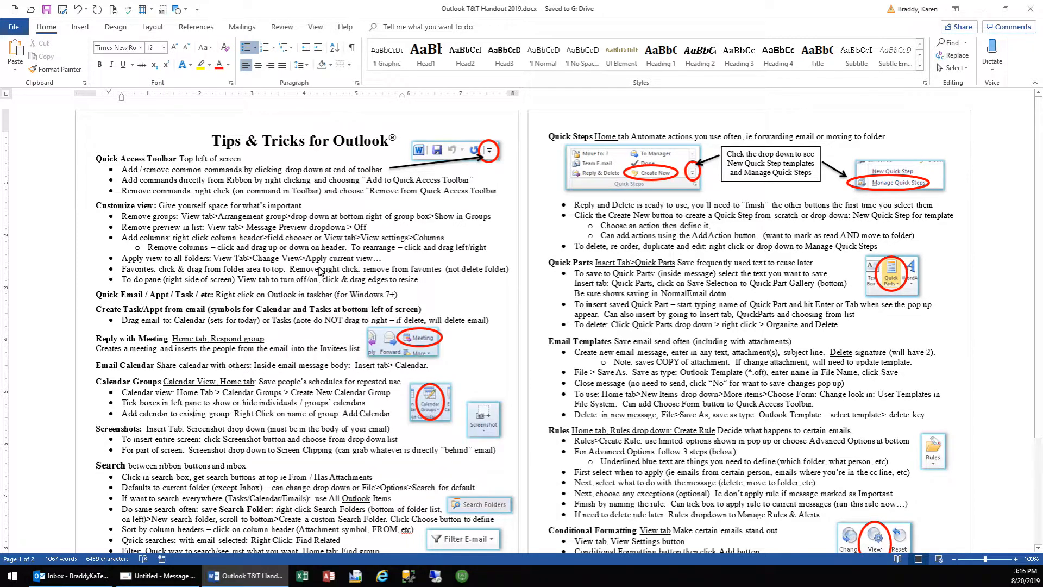
left_click(149, 577)
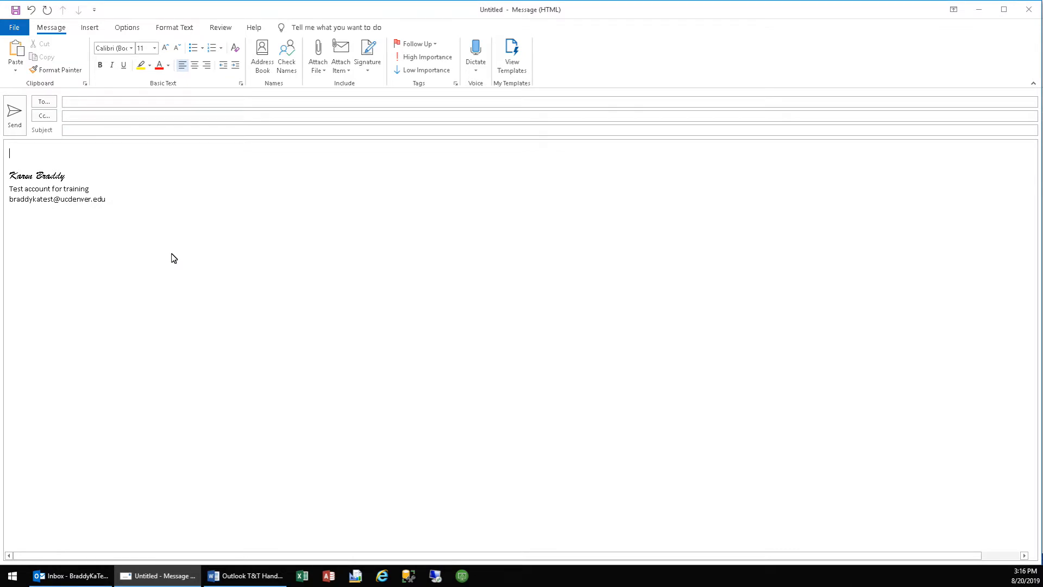
left_click(90, 28)
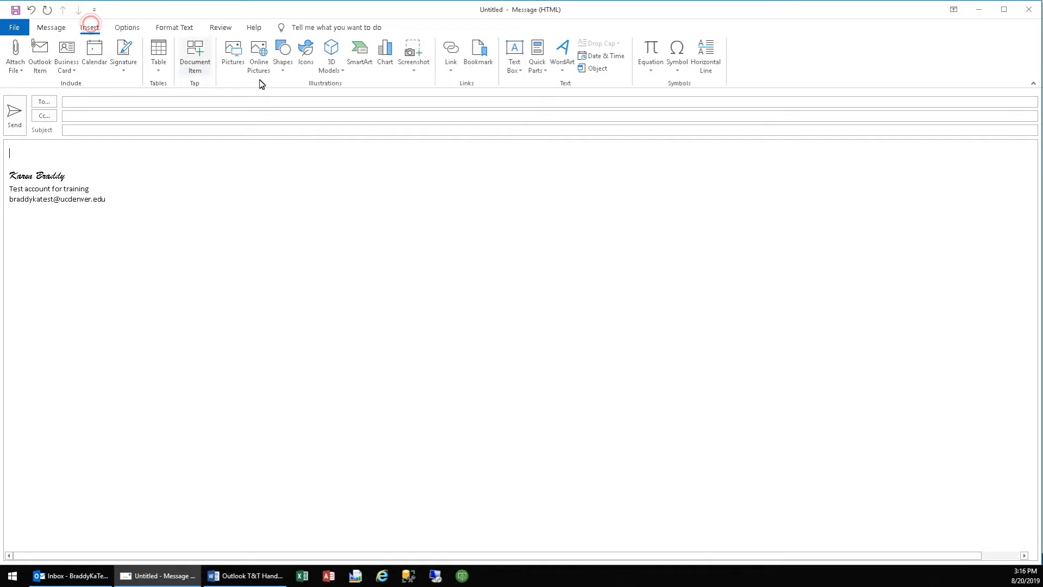
left_click(414, 68)
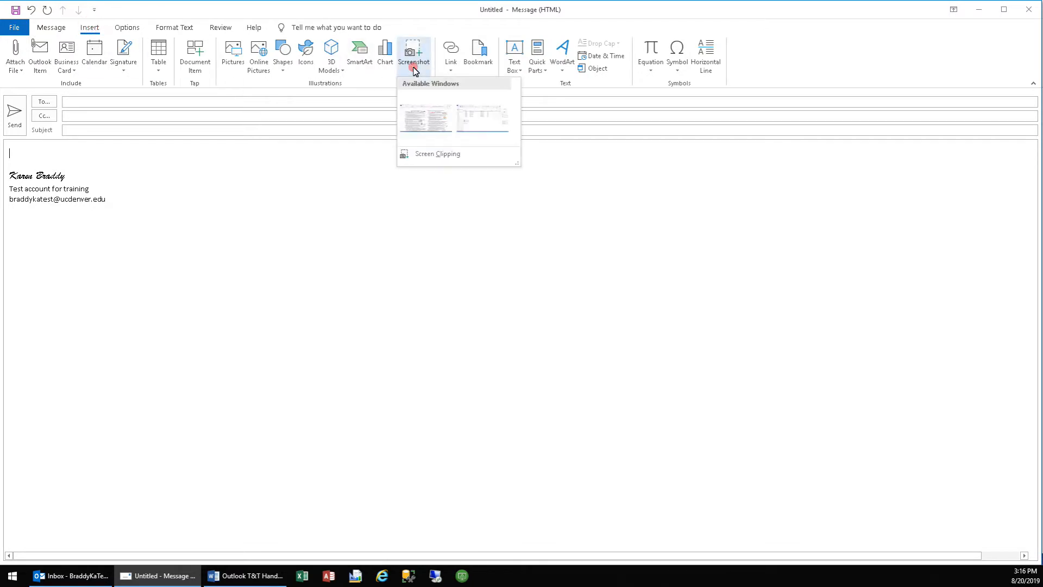
left_click(424, 157)
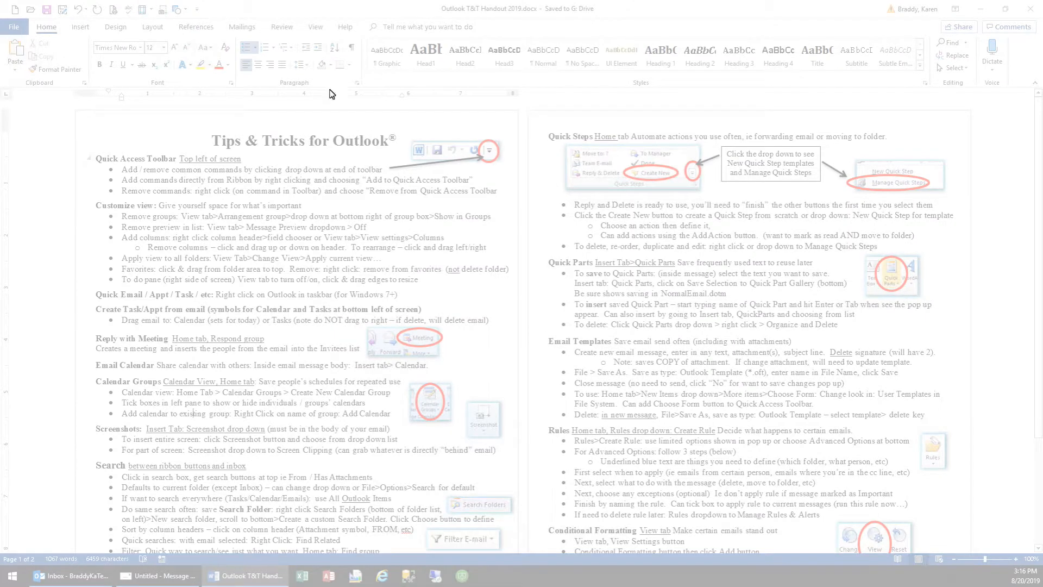
mouse_move(303, 61)
left_mouse_down()
mouse_move(388, 155)
mouse_move(386, 136)
left_mouse_up()
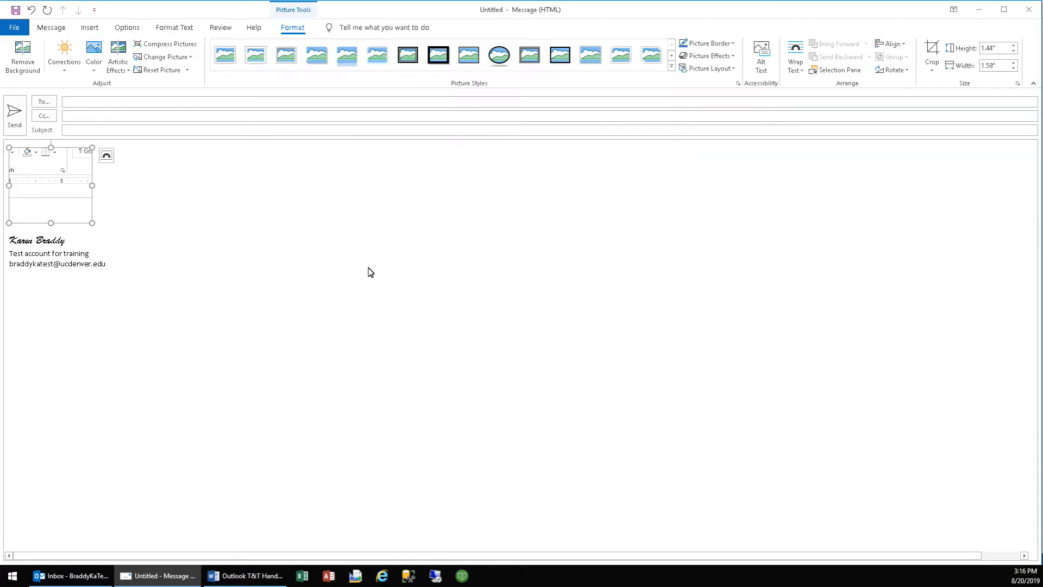
Add Screen Clipping to the Quick Access Toolbar, then close the draft without saving
left_click(67, 211)
left_click(96, 28)
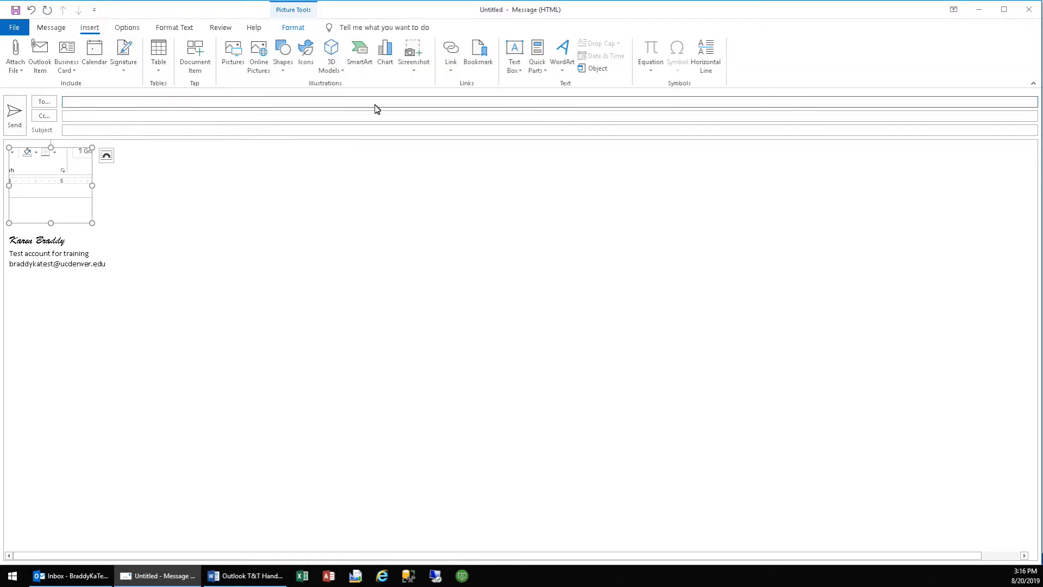
left_click(417, 68)
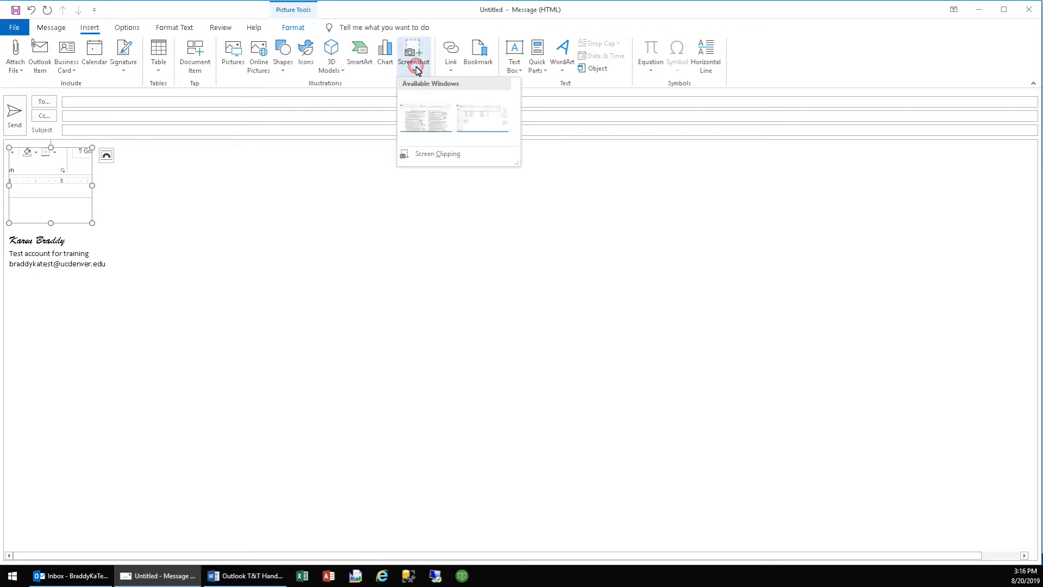
right_click(428, 159)
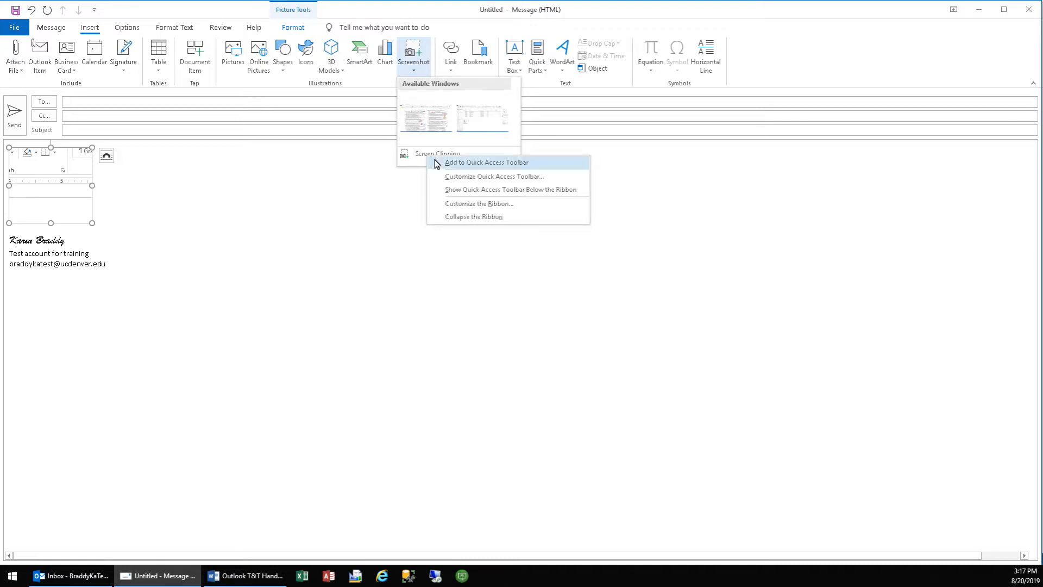
left_click(441, 163)
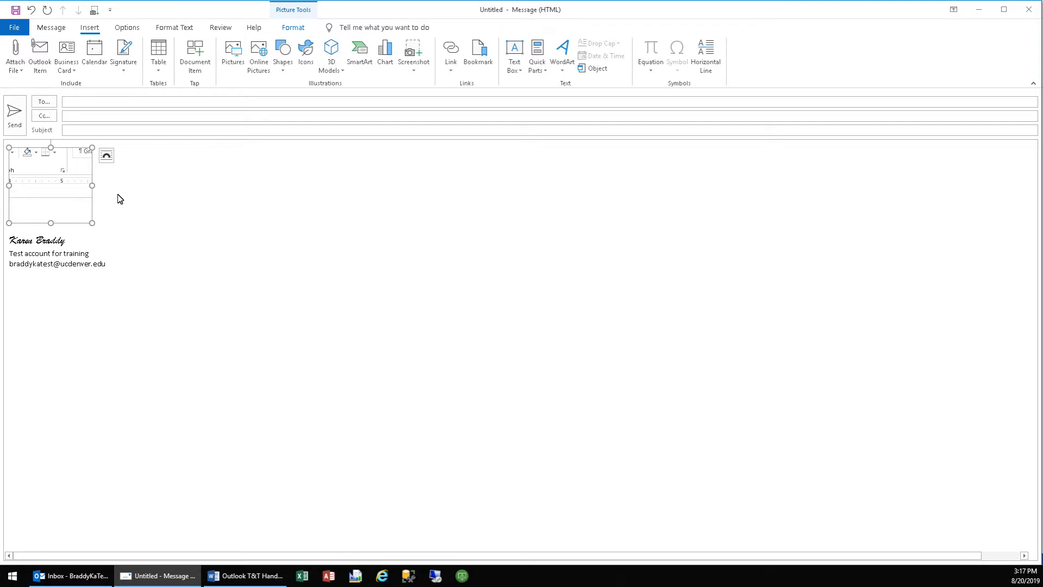
left_click(1029, 9)
left_click(524, 318)
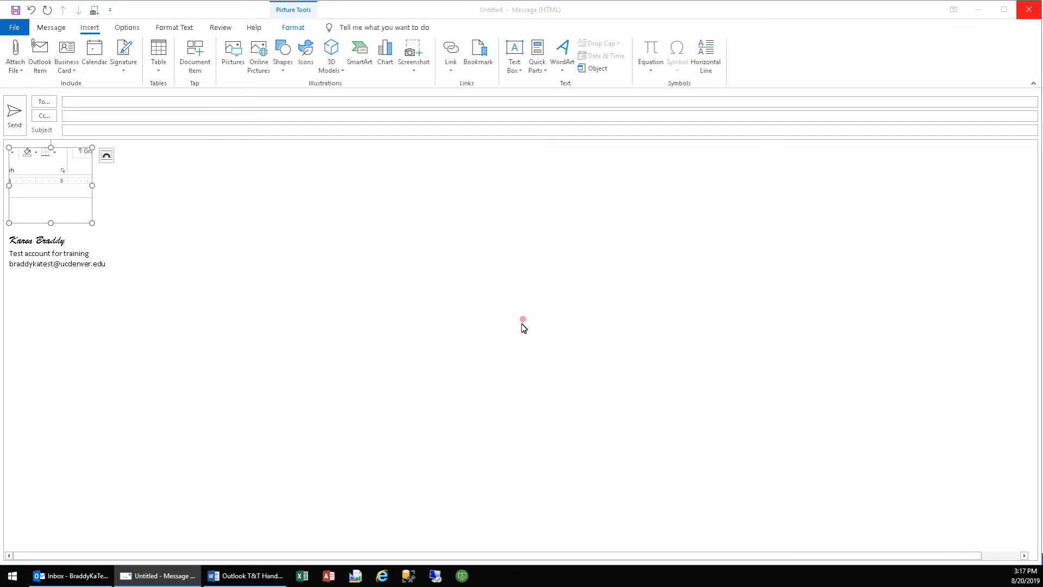
Switch back to Outlook, open a blank new email, then close it unchanged
left_click(71, 575)
left_click(15, 59)
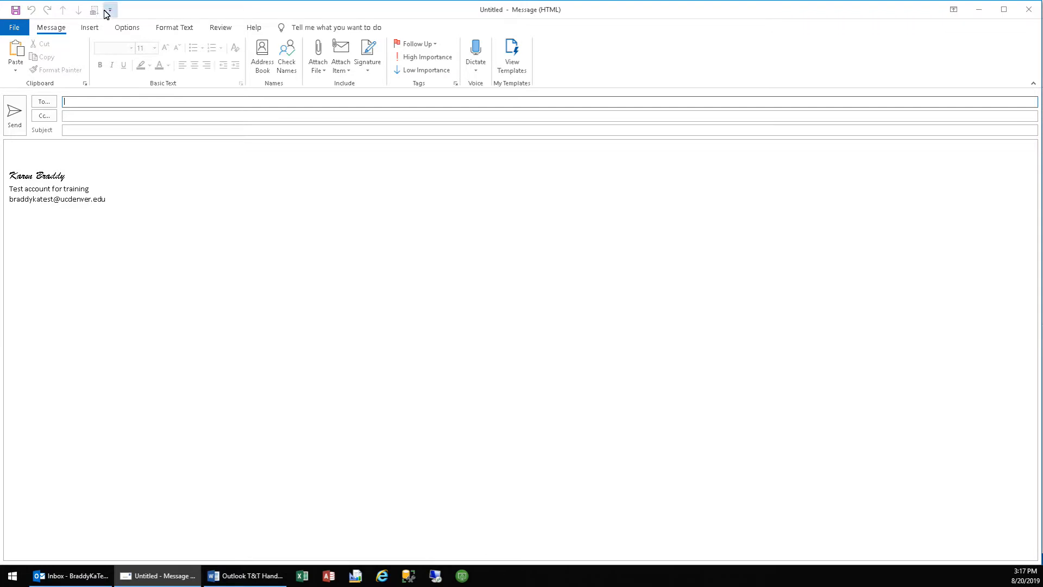
left_click(64, 150)
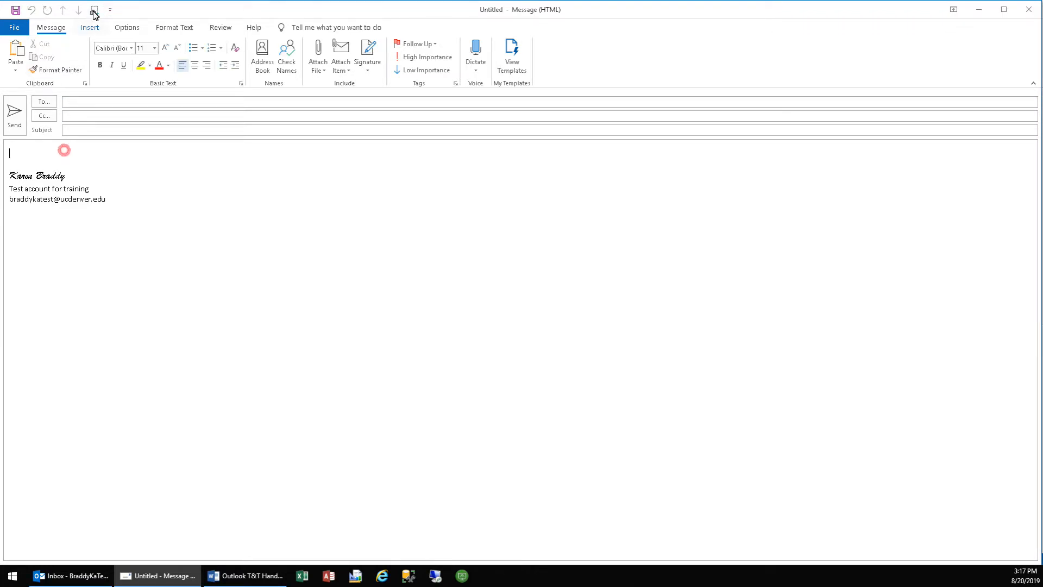
left_click(1032, 15)
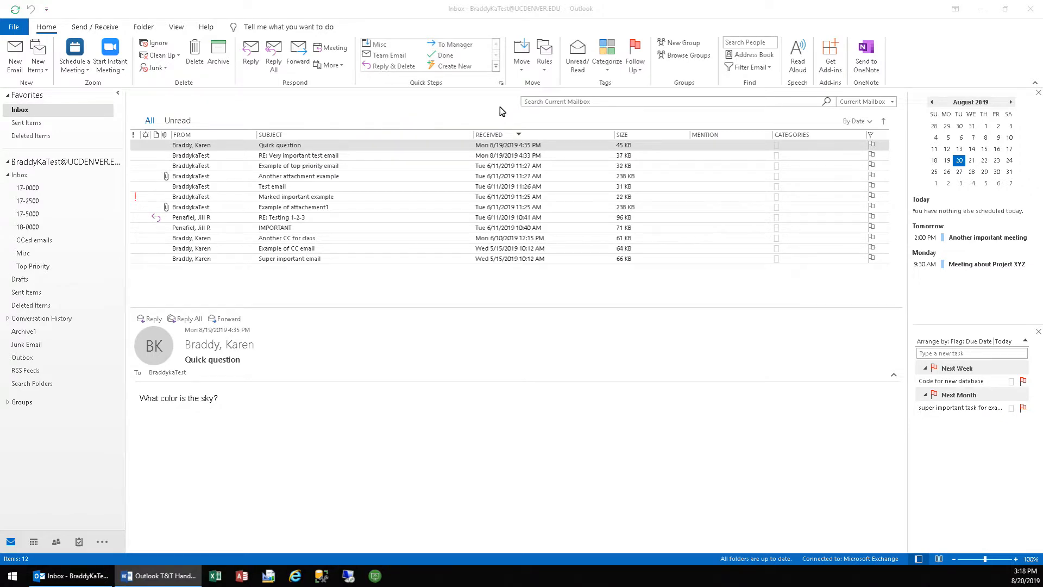
Try the Has Attachments and Important search filters, then clear the search
left_click(565, 106)
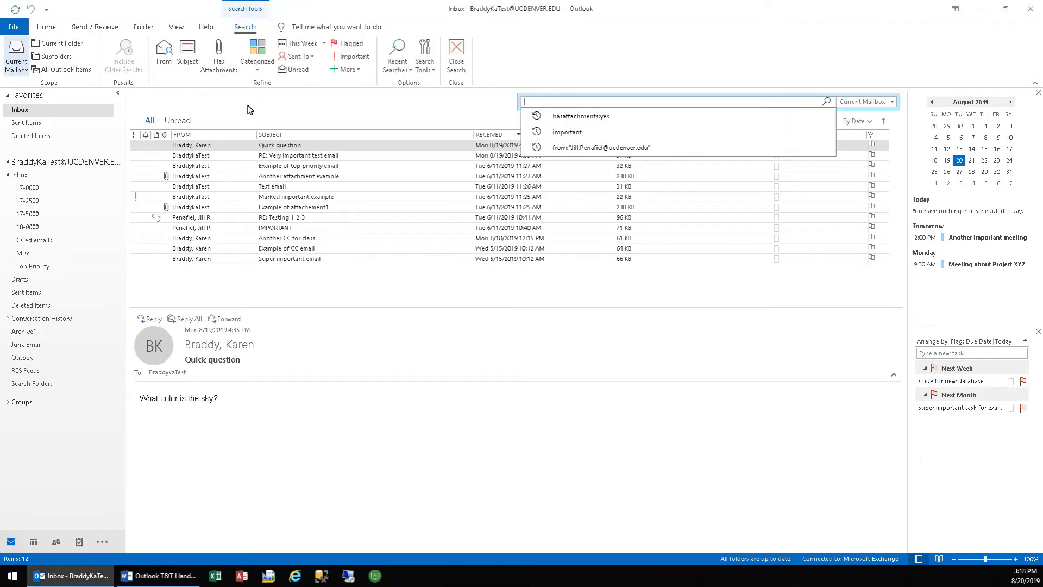
left_click(213, 64)
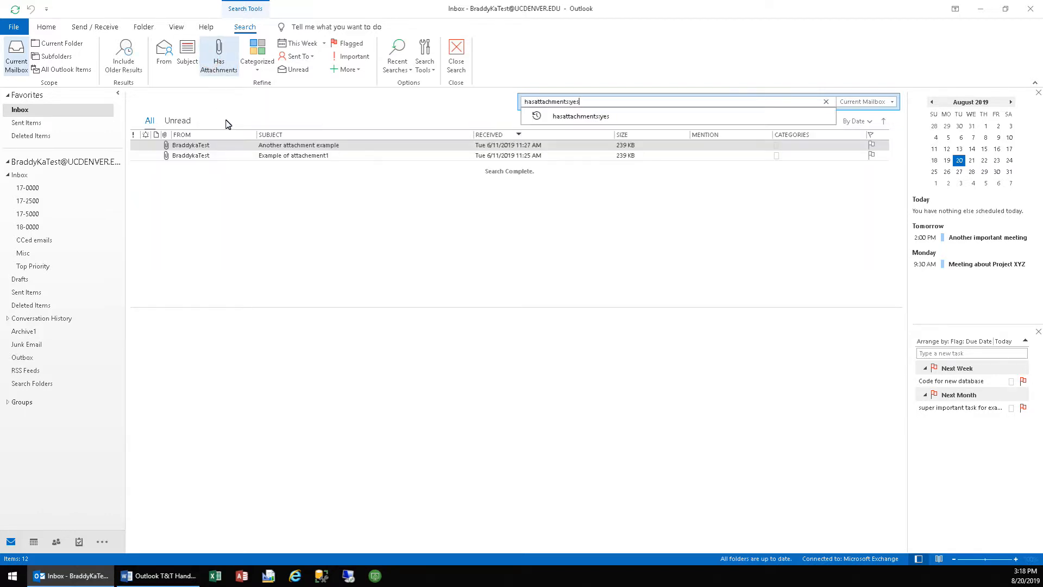
left_click(354, 58)
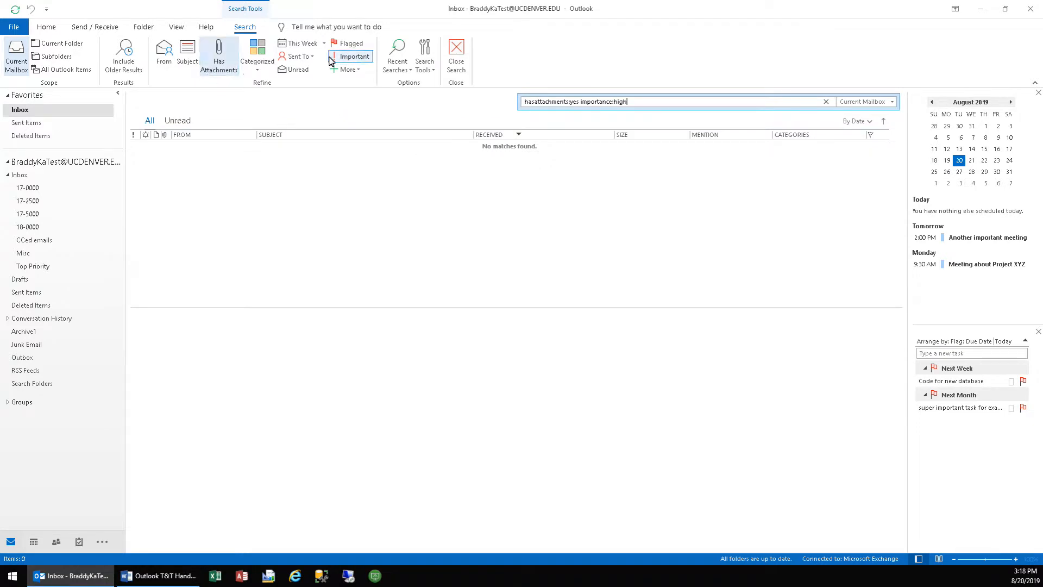
left_click(211, 64)
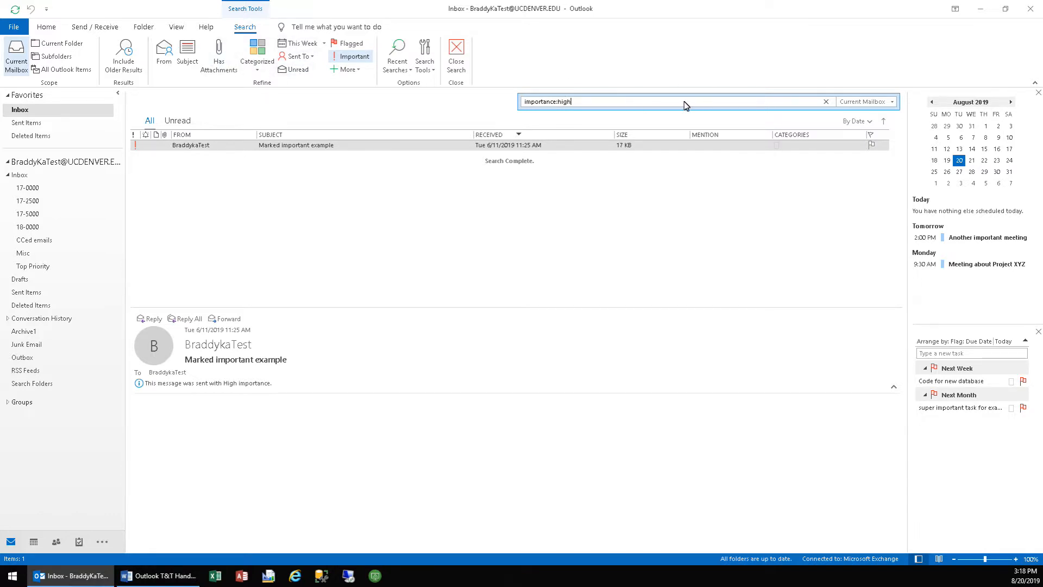
left_click(827, 103)
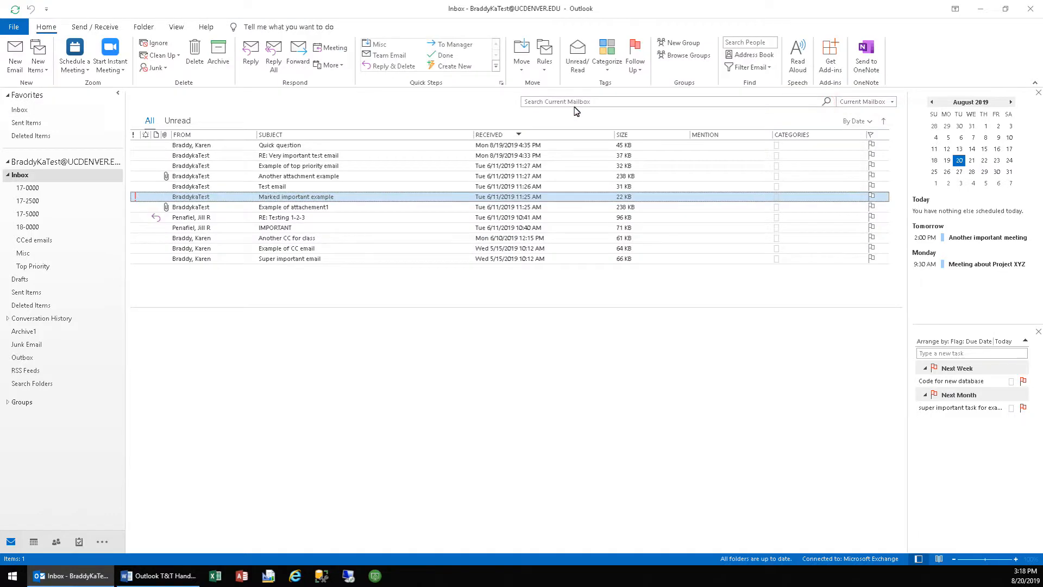
Search the current mailbox for 'important'
left_click(576, 103)
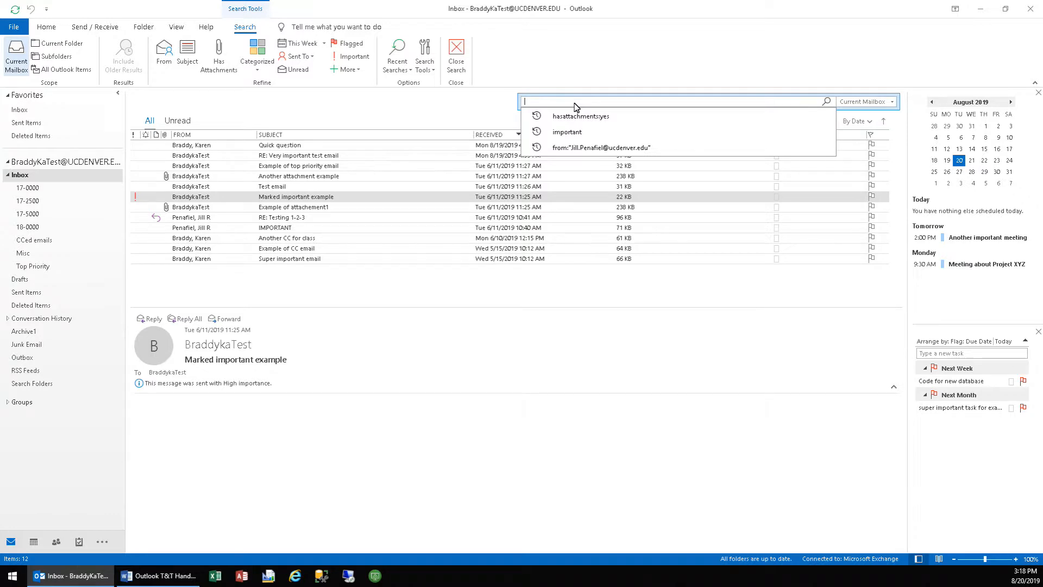
type("important")
key("Return")
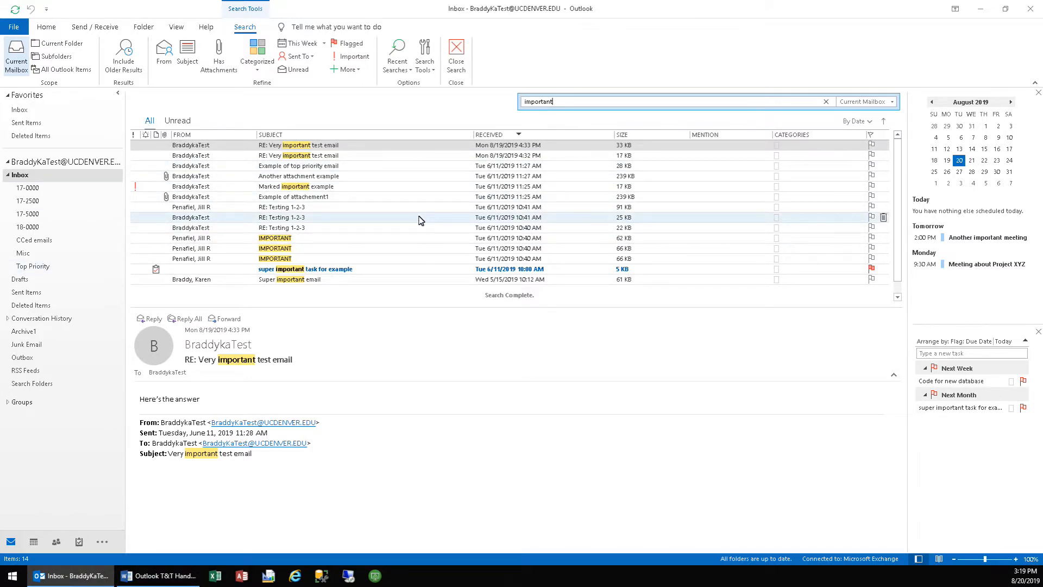
Open the Field Chooser from the column header and show All Mail fields
right_click(404, 137)
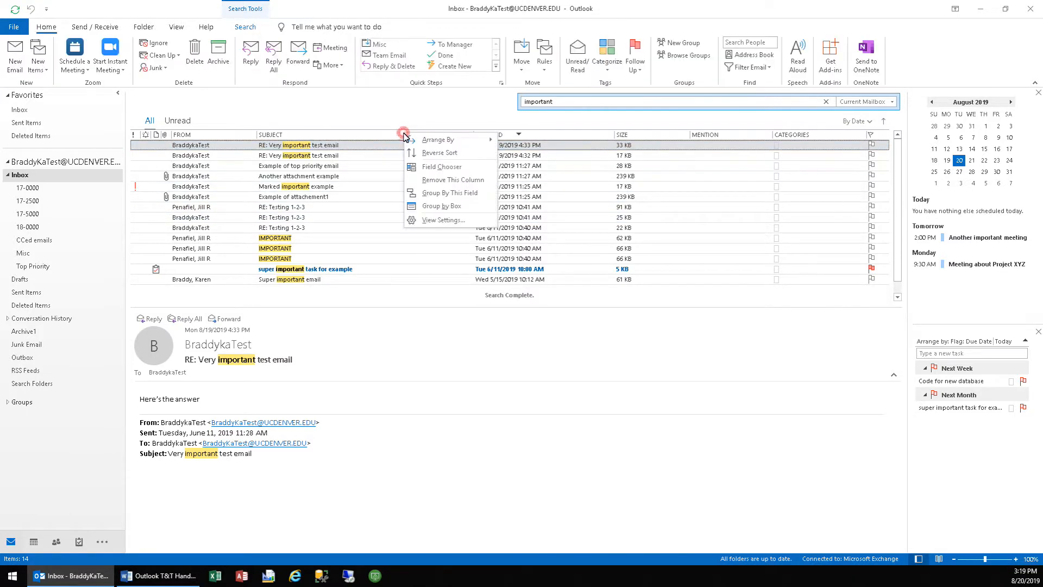
left_click(440, 173)
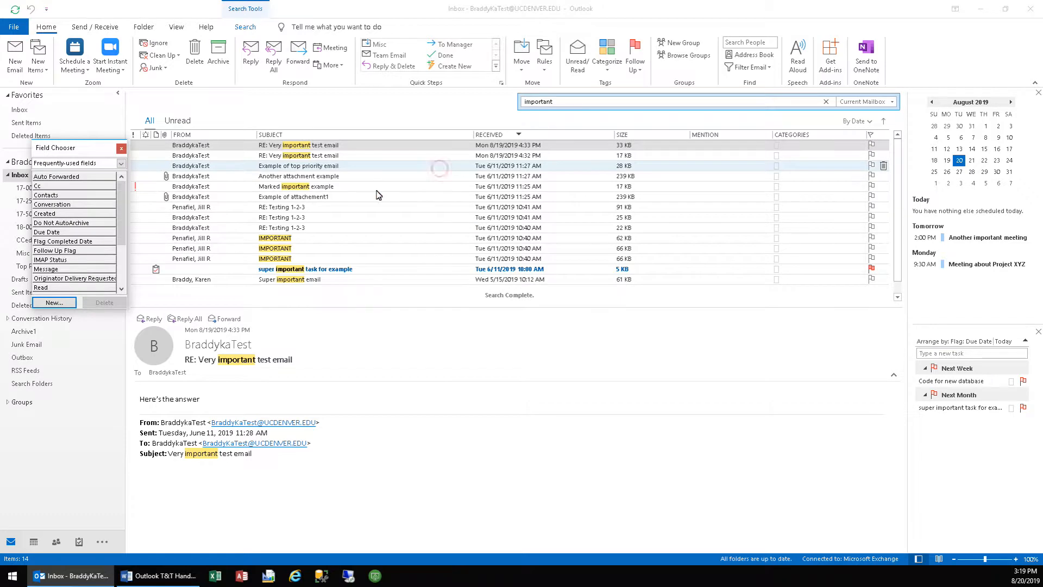
left_click(120, 164)
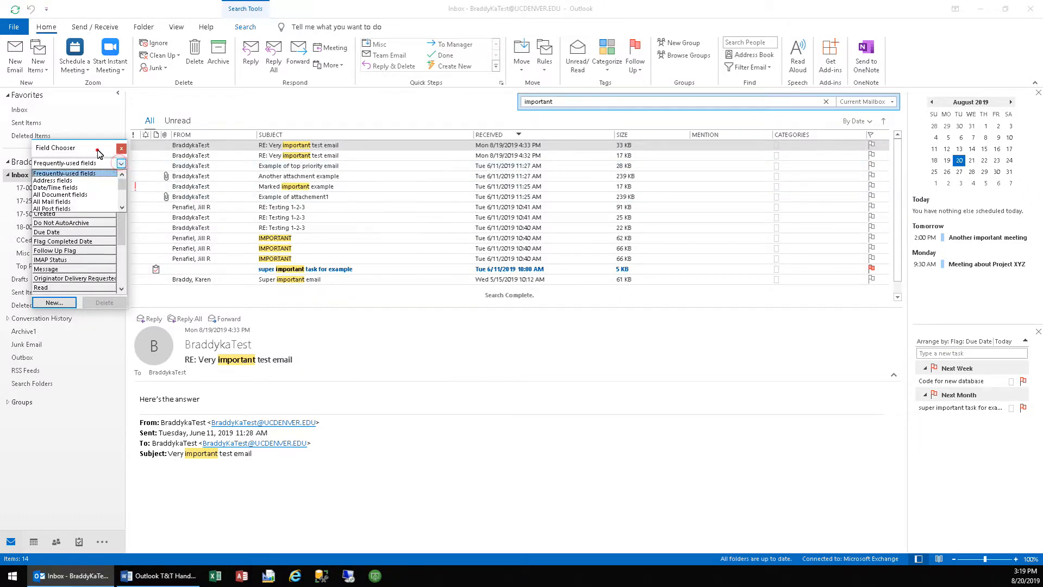
left_click(96, 149)
left_click_drag(91, 143, 401, 301)
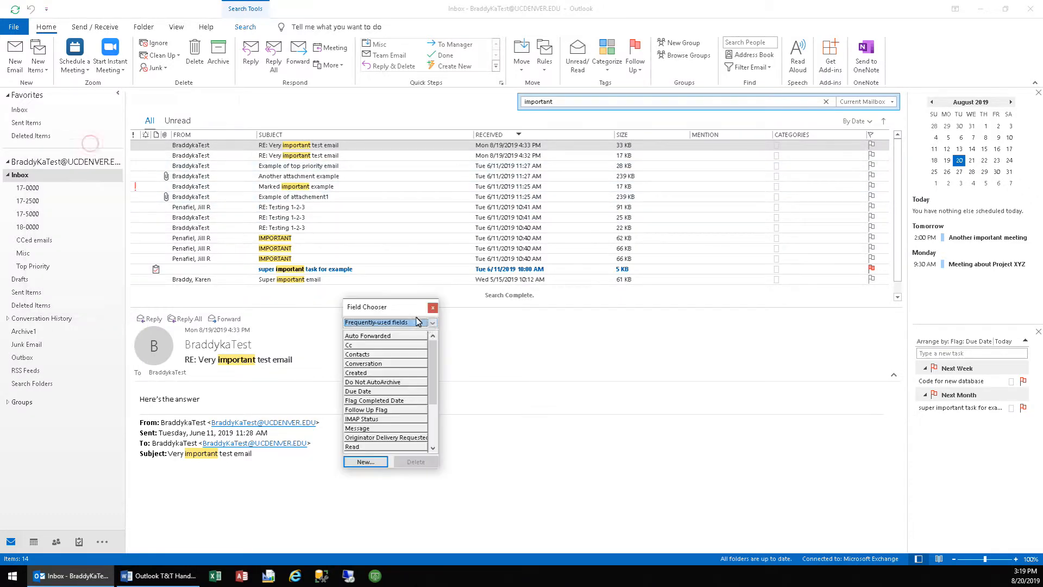
left_click(433, 324)
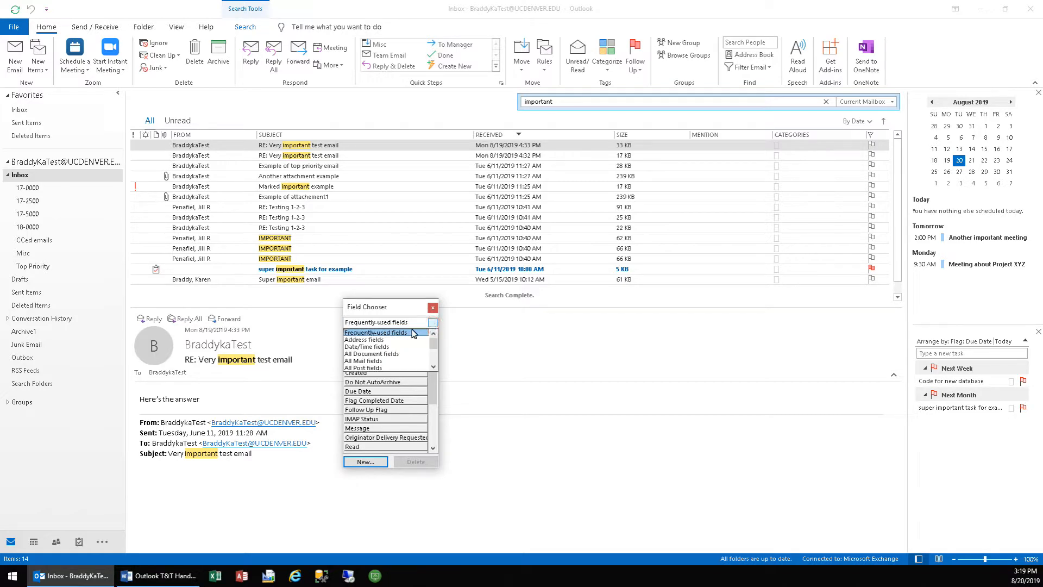
left_click(374, 362)
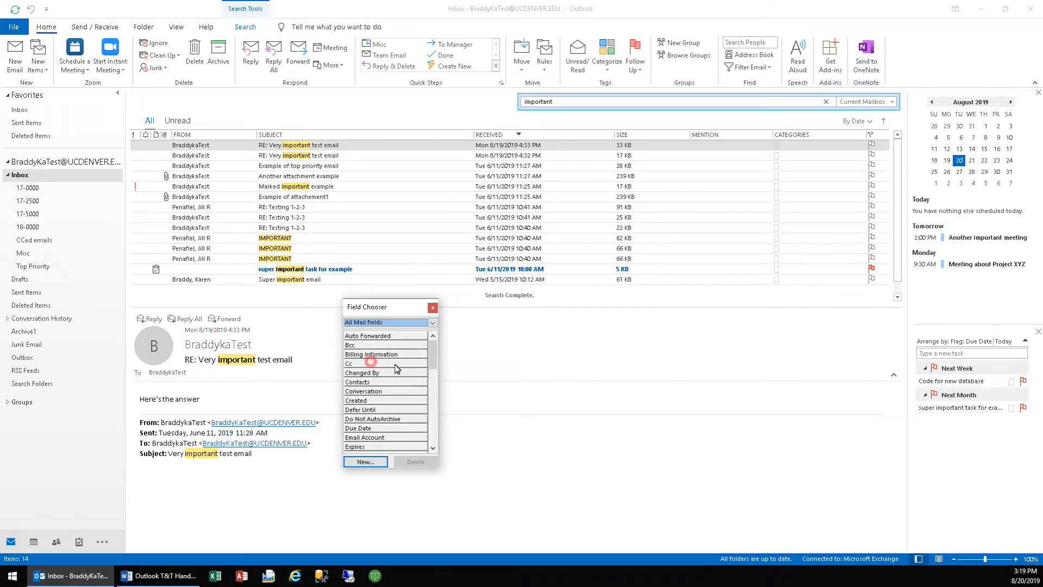
scroll(396, 368, "down", 2)
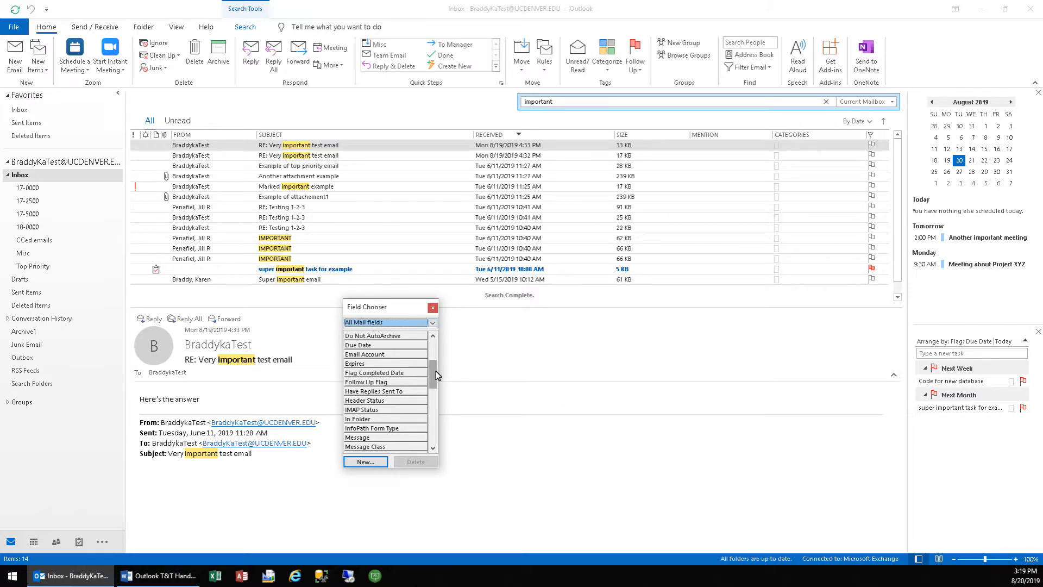
Add the In Folder field as a results column and widen it to fit
left_click_drag(354, 421, 469, 146)
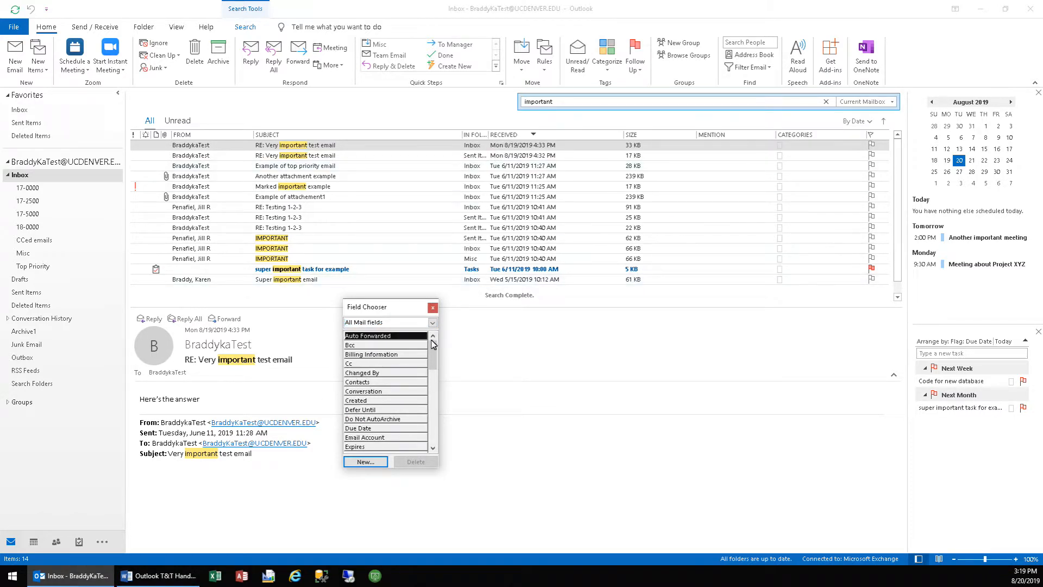
left_click(432, 308)
left_click_drag(489, 136, 568, 136)
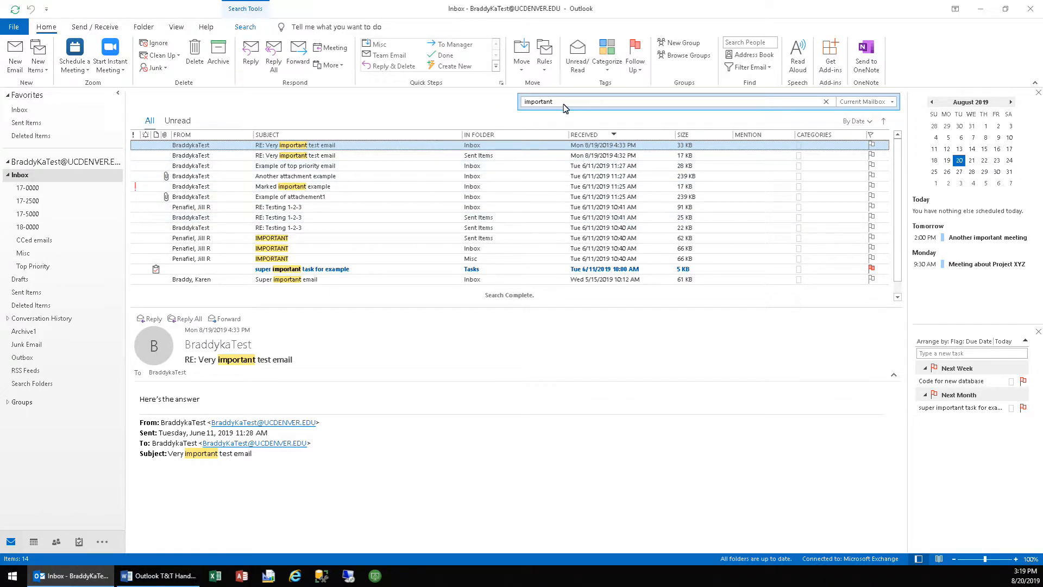
Clear the current search and search the mailbox again for 'important'
left_click(825, 102)
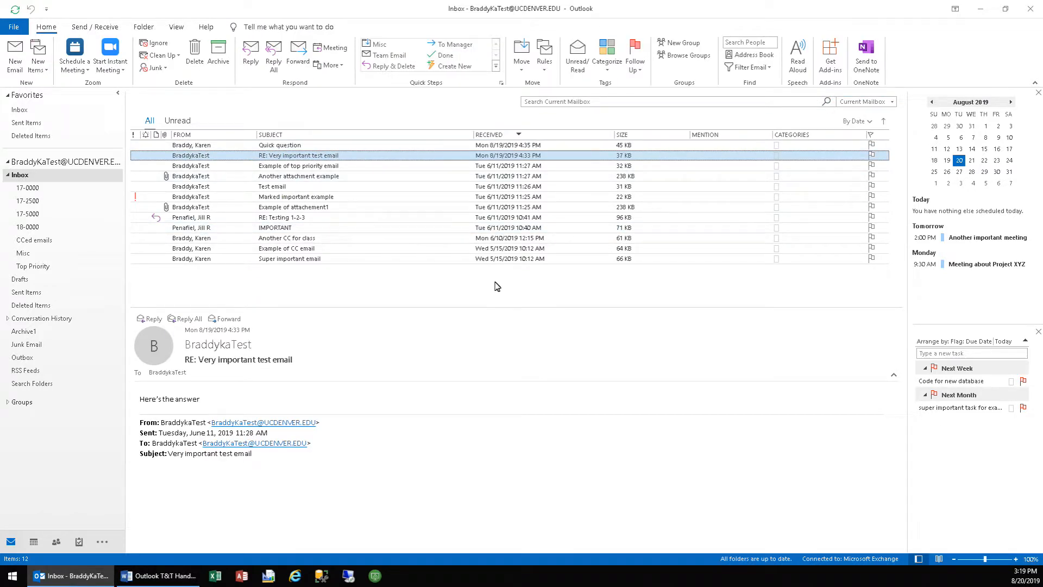
left_click(545, 103)
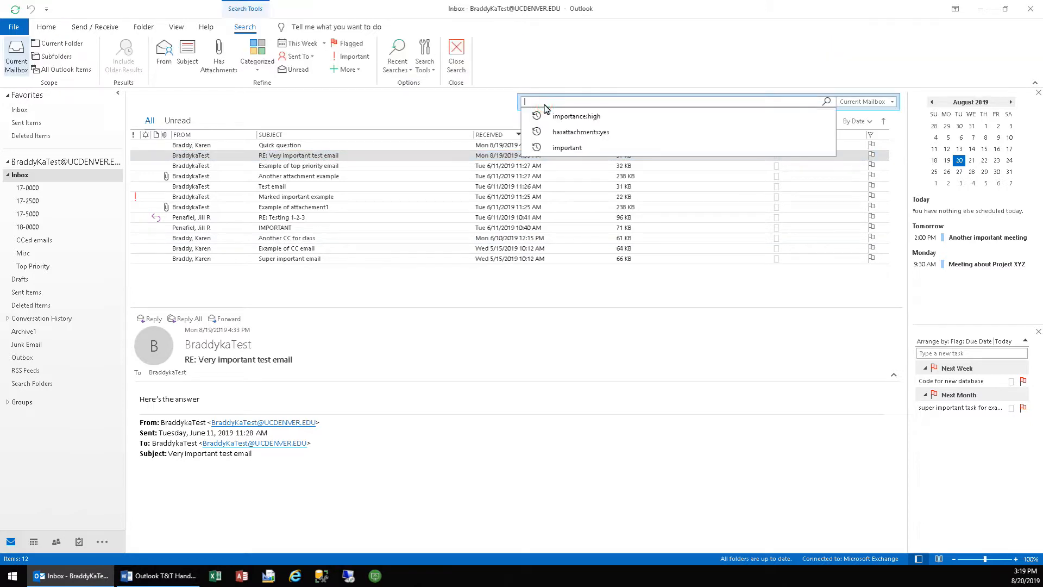
type("important")
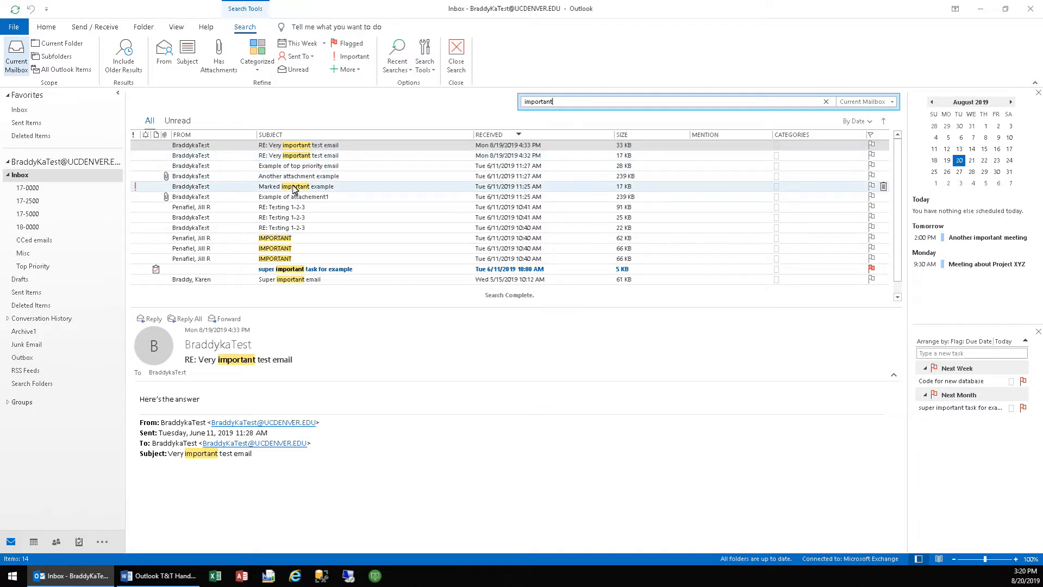
Search the Misc folder for 'important'
left_click(28, 255)
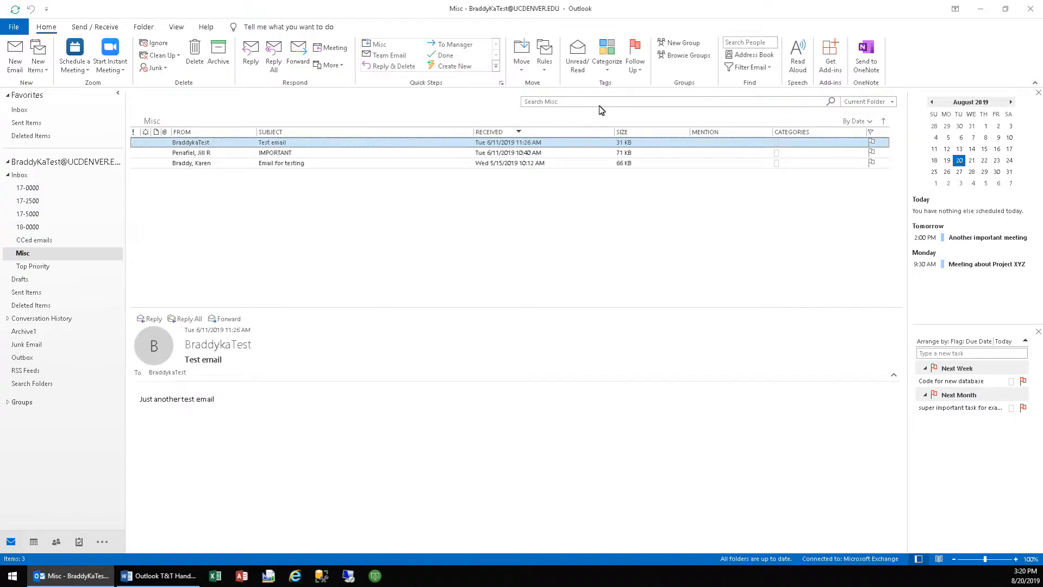
left_click(597, 104)
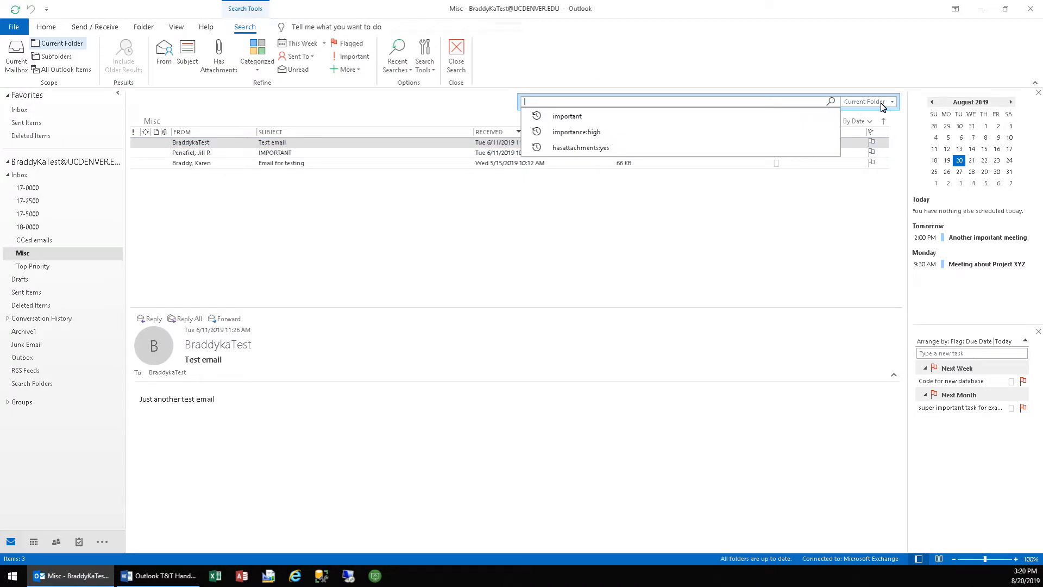
type("mporta")
left_click(683, 111)
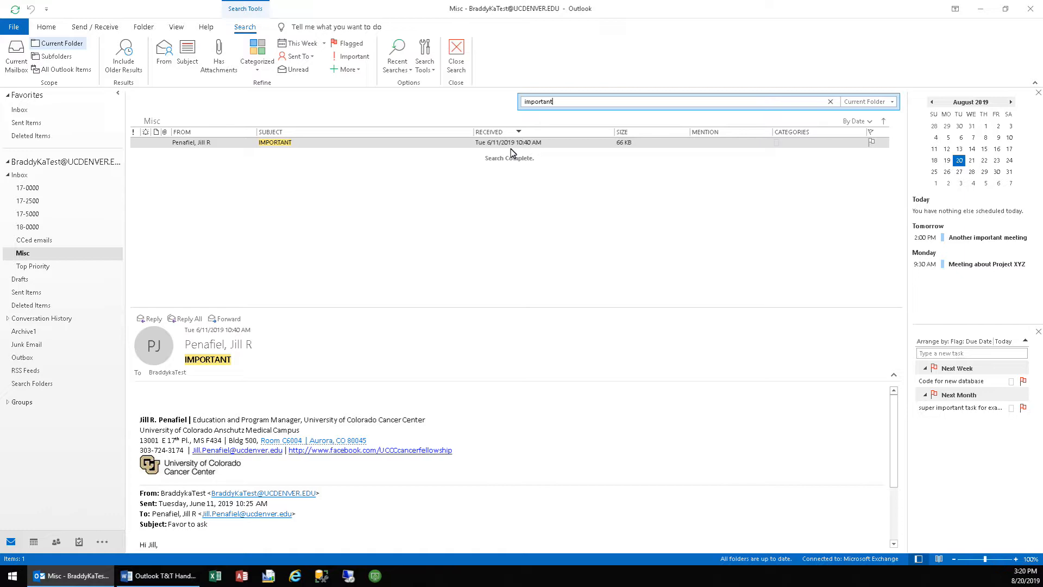
Widen the search scope to Current Mailbox, then All Outlook Items, then open folder 18-0000
left_click(862, 103)
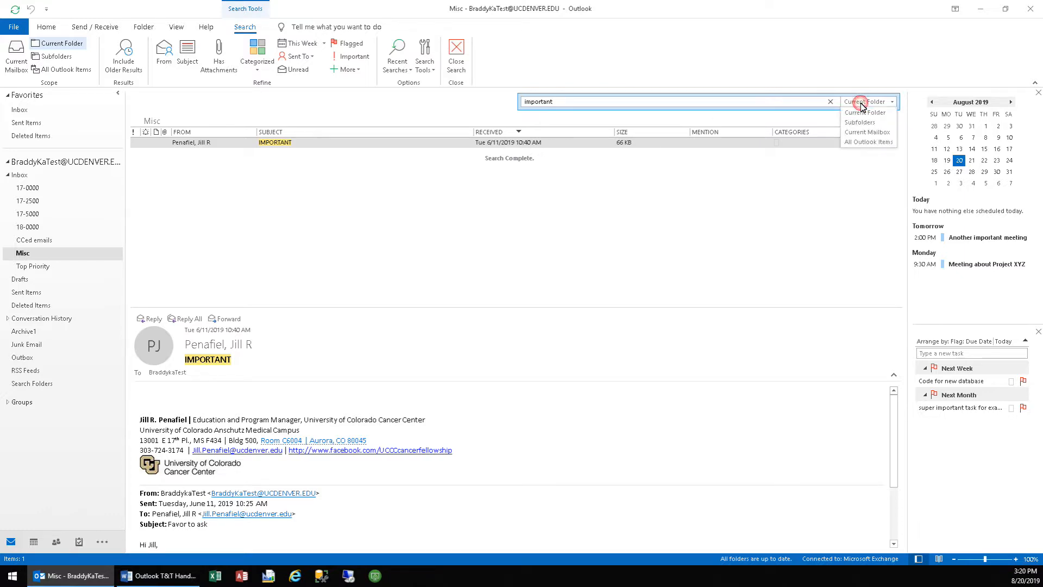
left_click(859, 132)
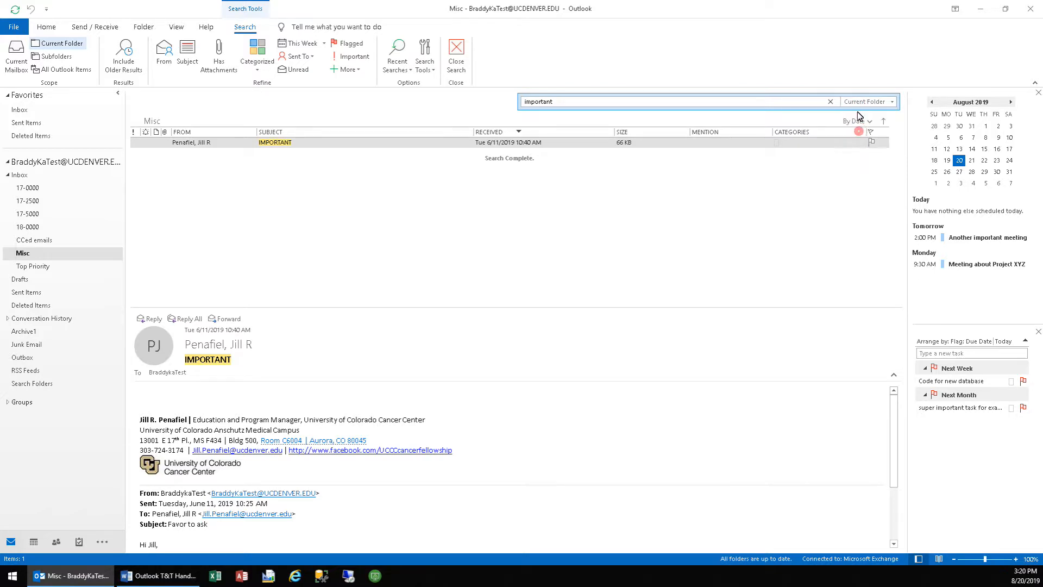
left_click(865, 102)
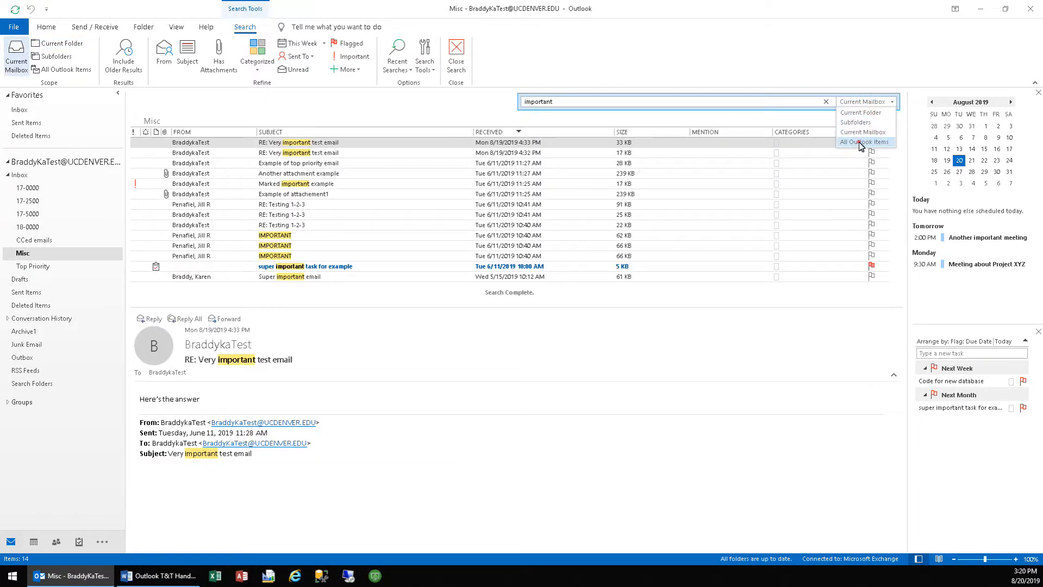
left_click(860, 143)
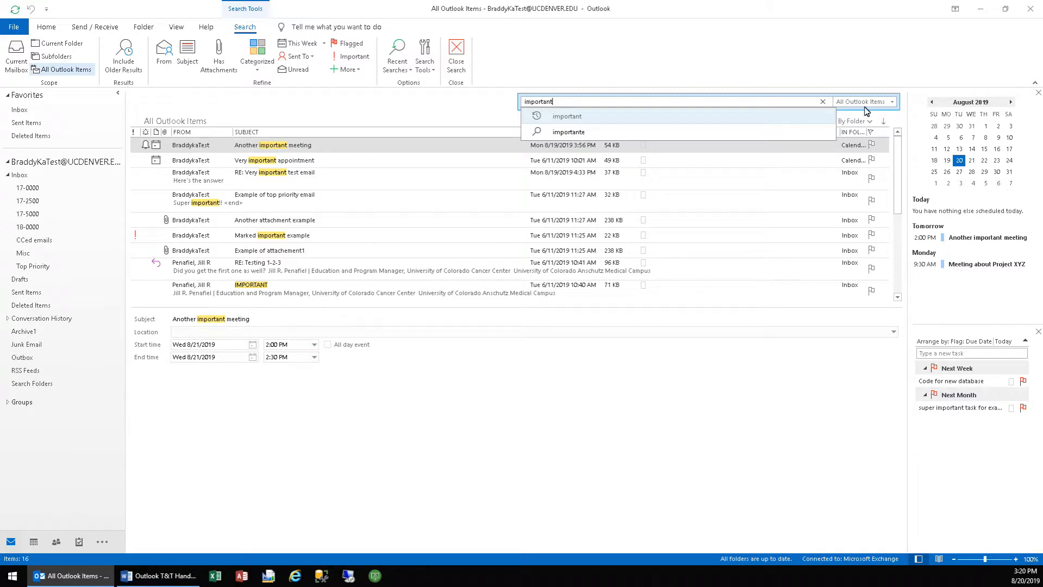
left_click(33, 231)
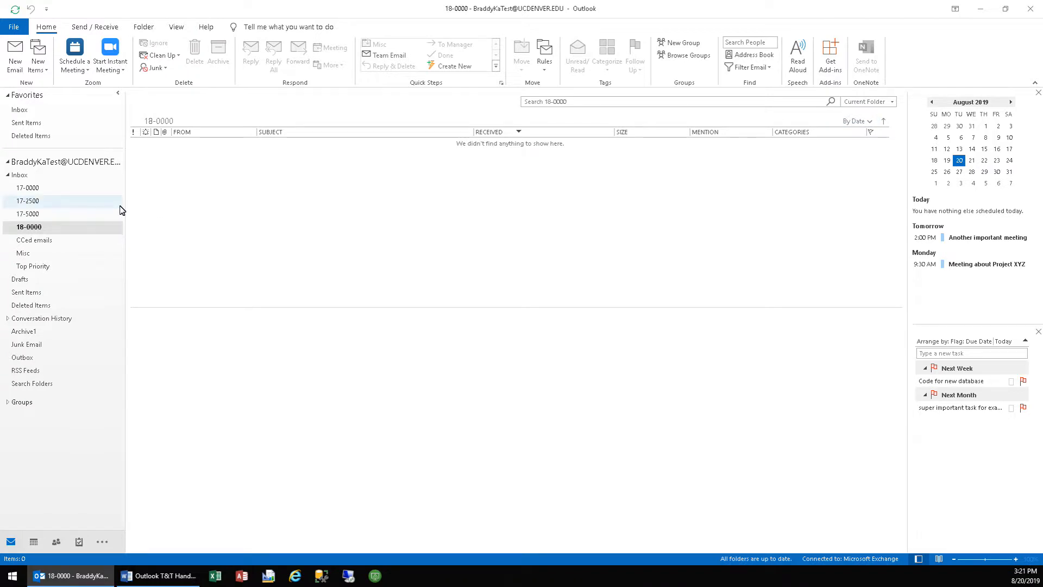
Review the Search results scope settings in Outlook Options, cancel, and return to the Inbox
left_click(14, 28)
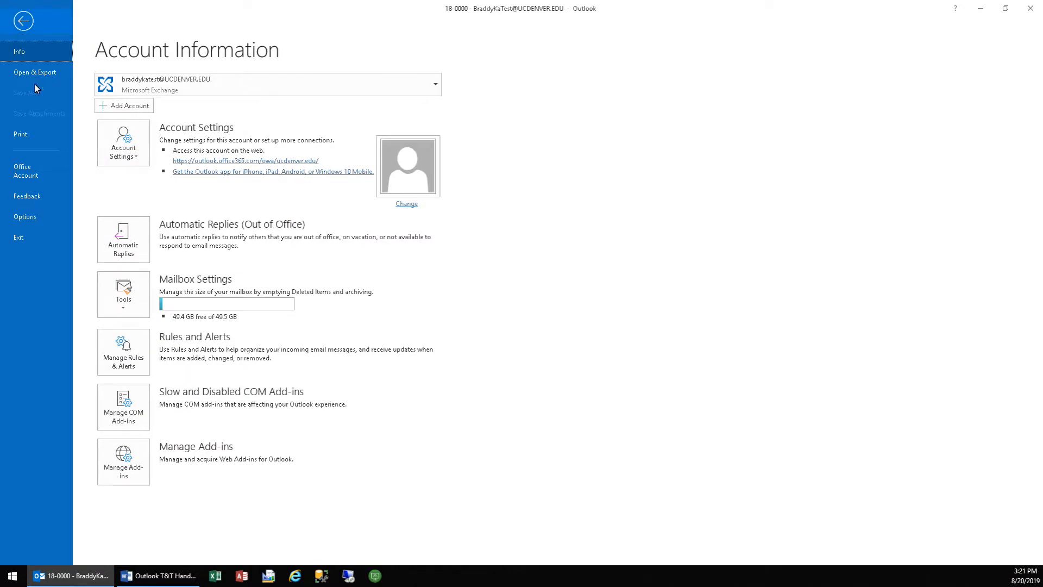
left_click(24, 217)
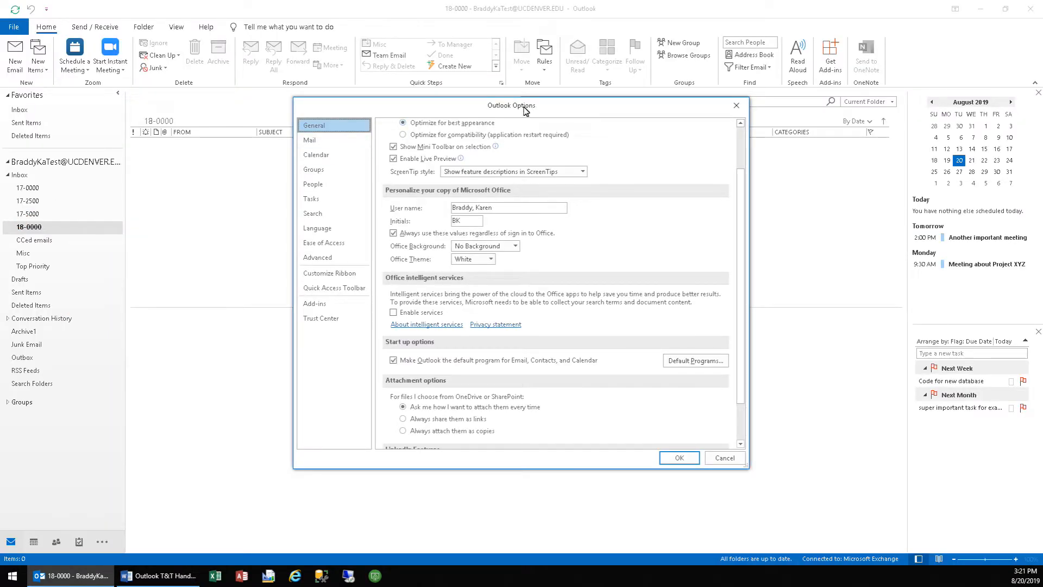
left_click(319, 217)
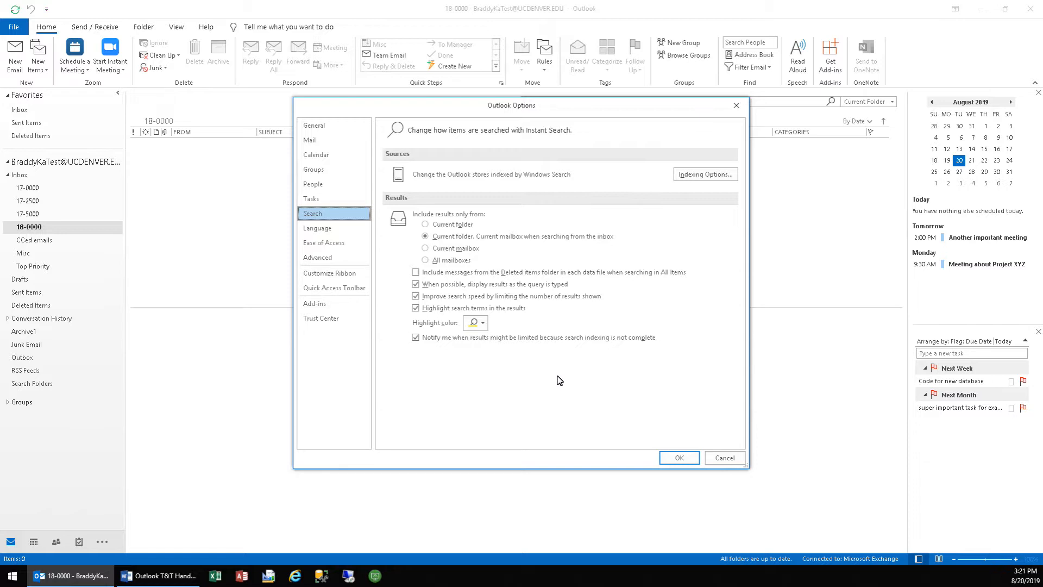
left_click(738, 460)
left_click(21, 176)
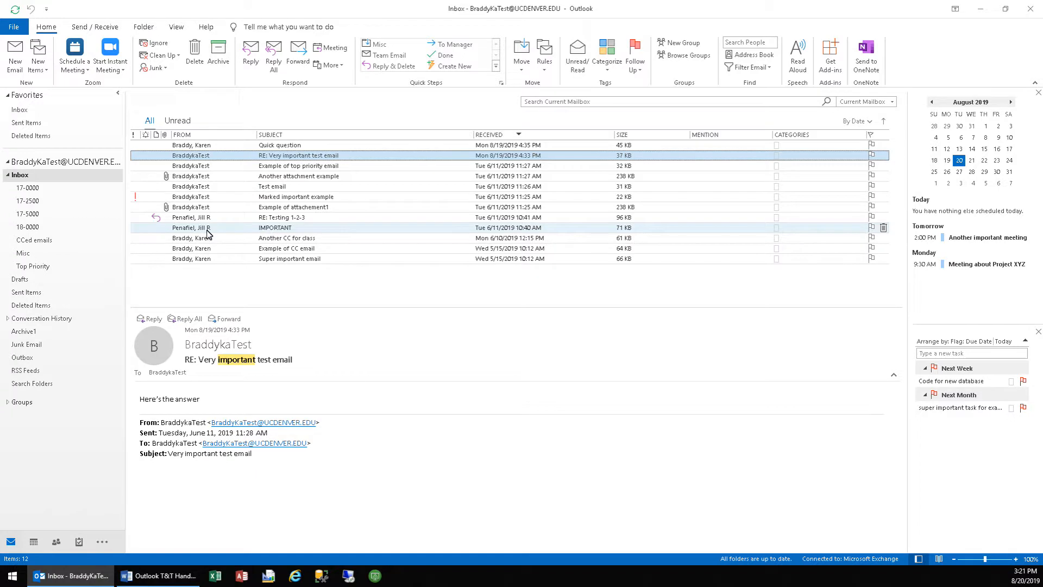
Start a new custom Search Folder and name it 'Jill important'
right_click(21, 384)
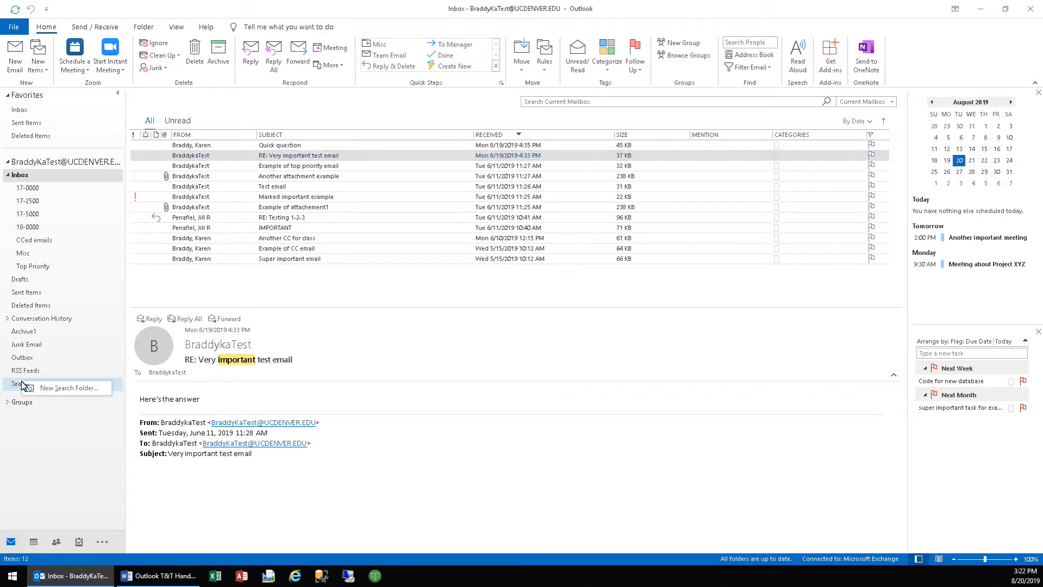
left_click(52, 389)
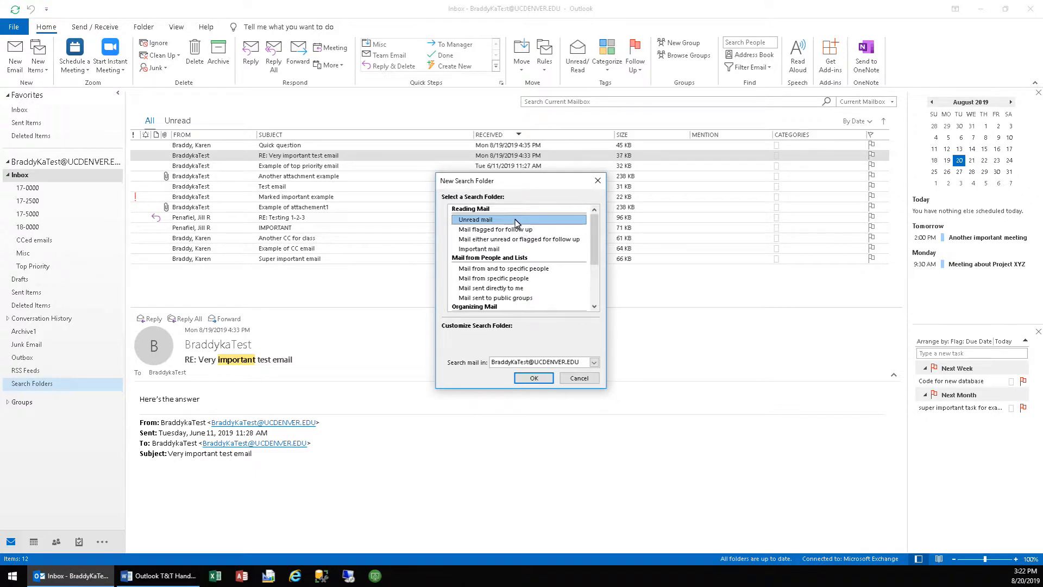
left_click_drag(595, 240, 595, 280)
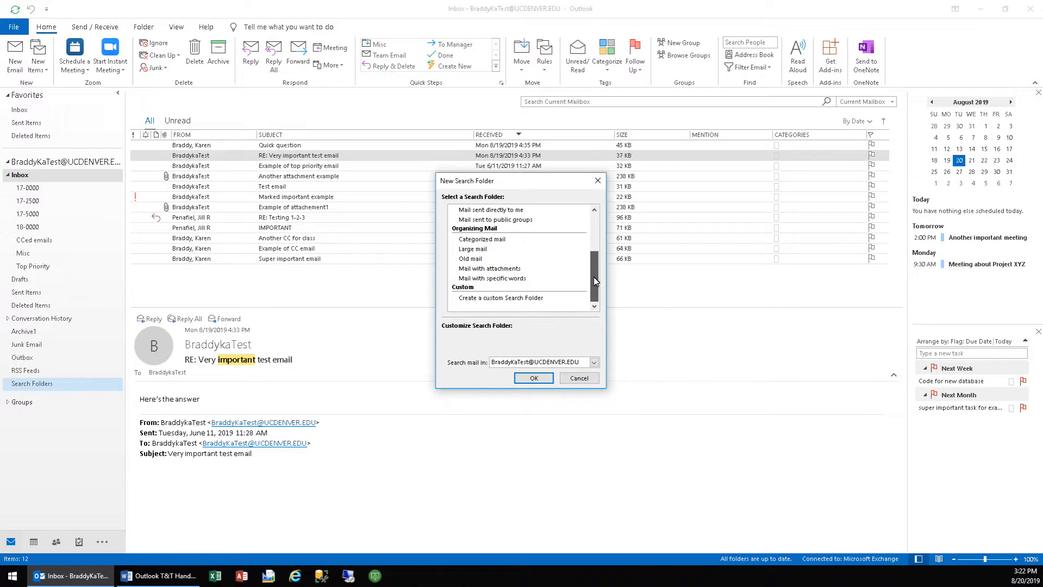
left_click(511, 302)
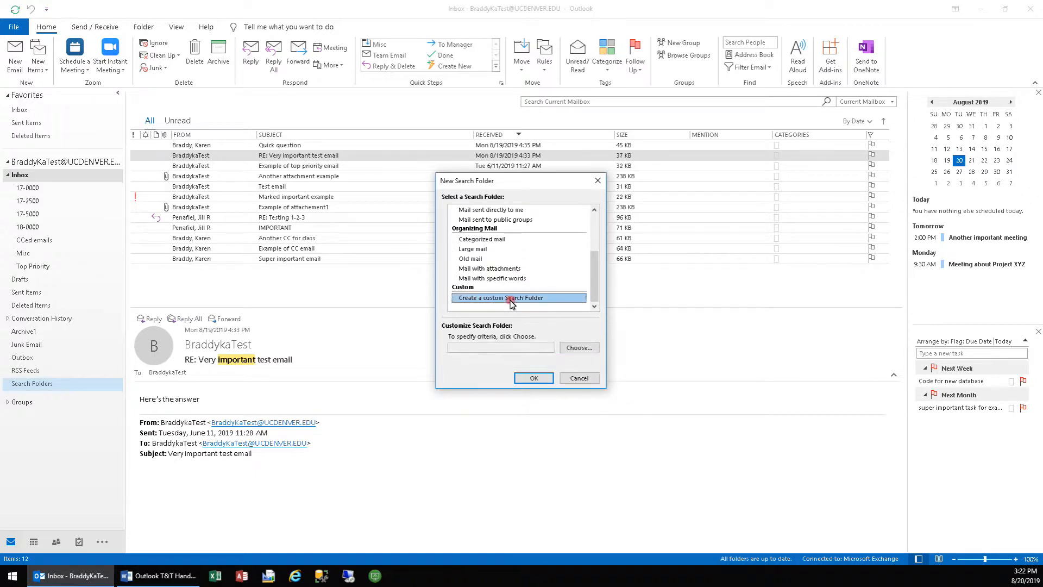
left_click(578, 349)
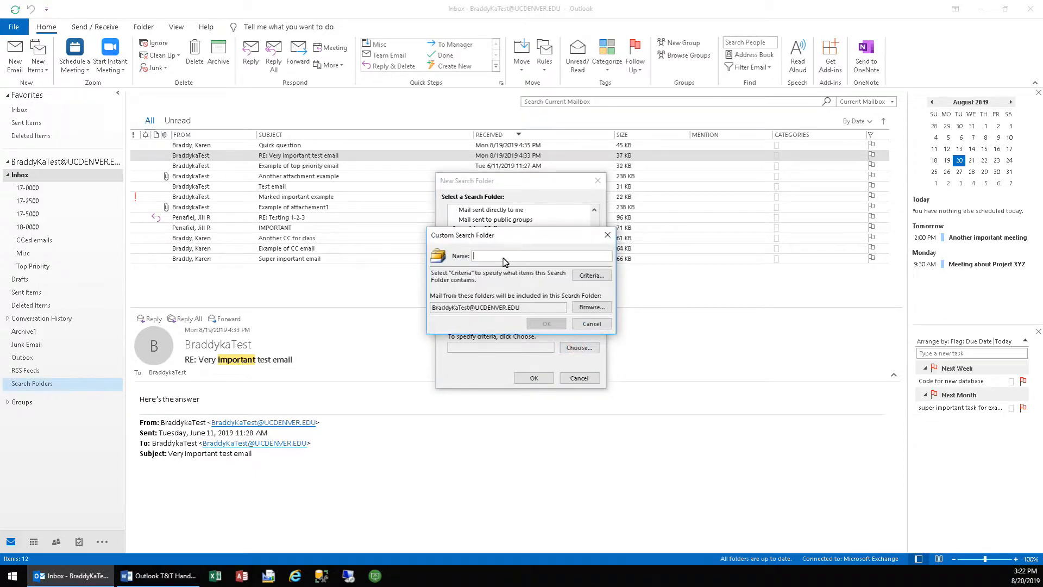
type("Jill important")
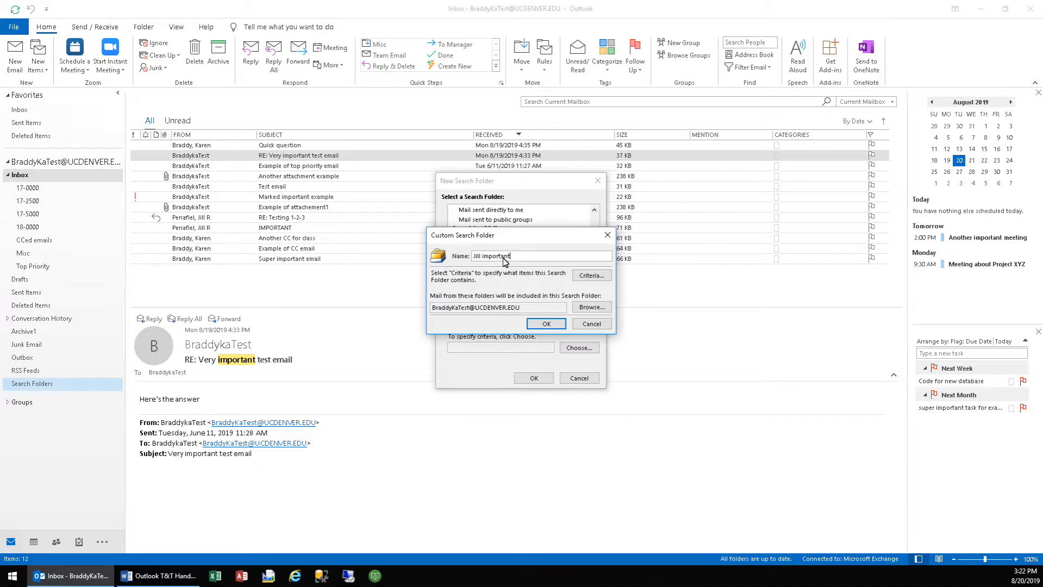
Set the criteria to 'important' in the subject from the chosen colleague, and confirm
left_click(589, 279)
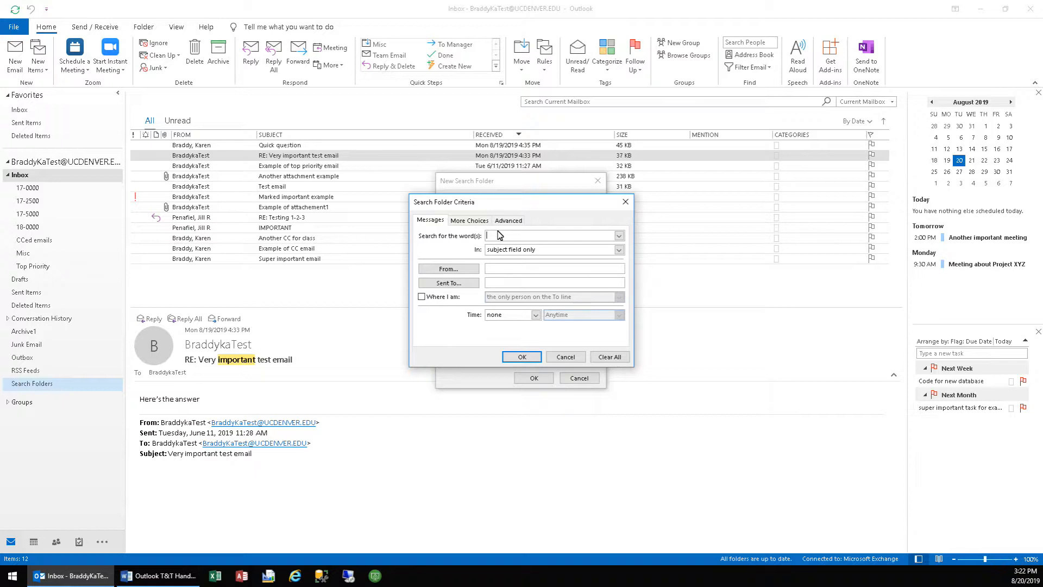
type("important")
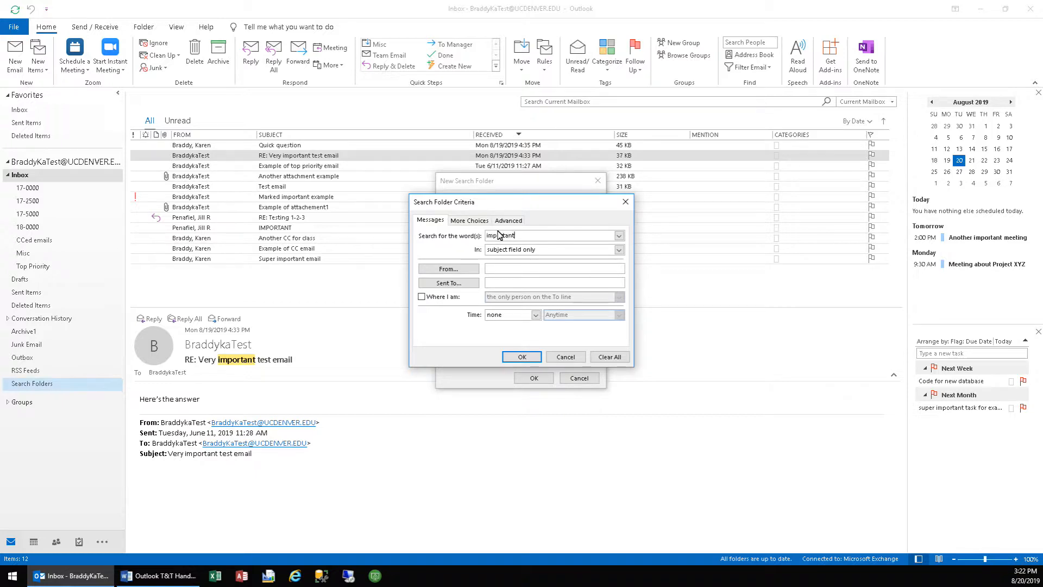
left_click(458, 271)
type("penafi")
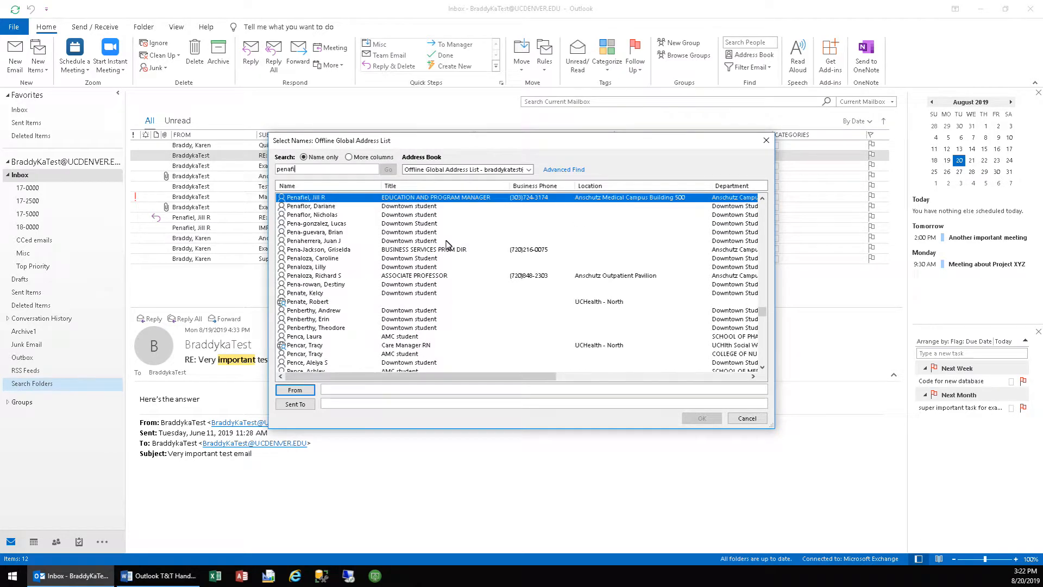
key("Tab")
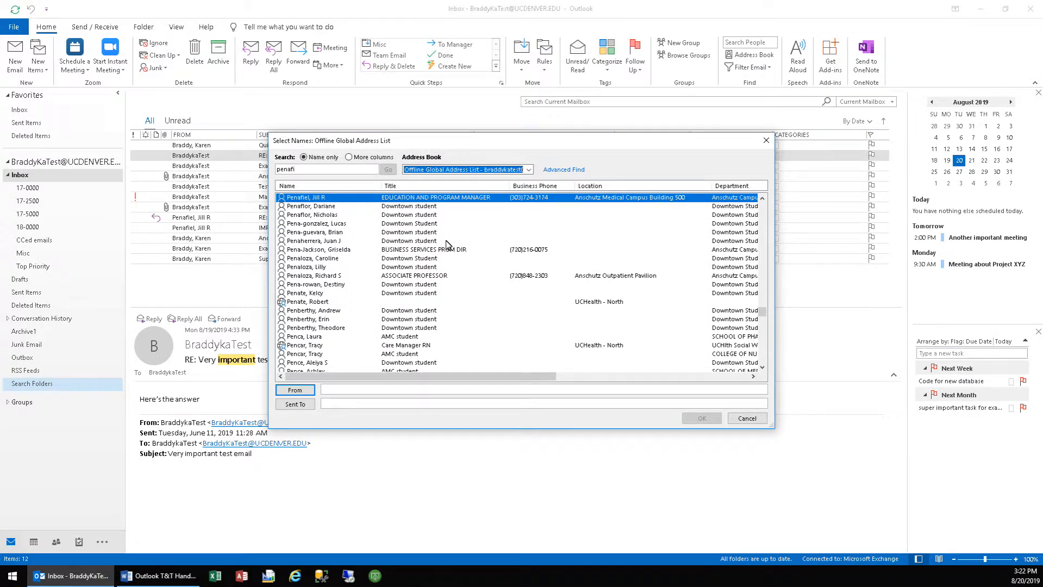
double_click(351, 199)
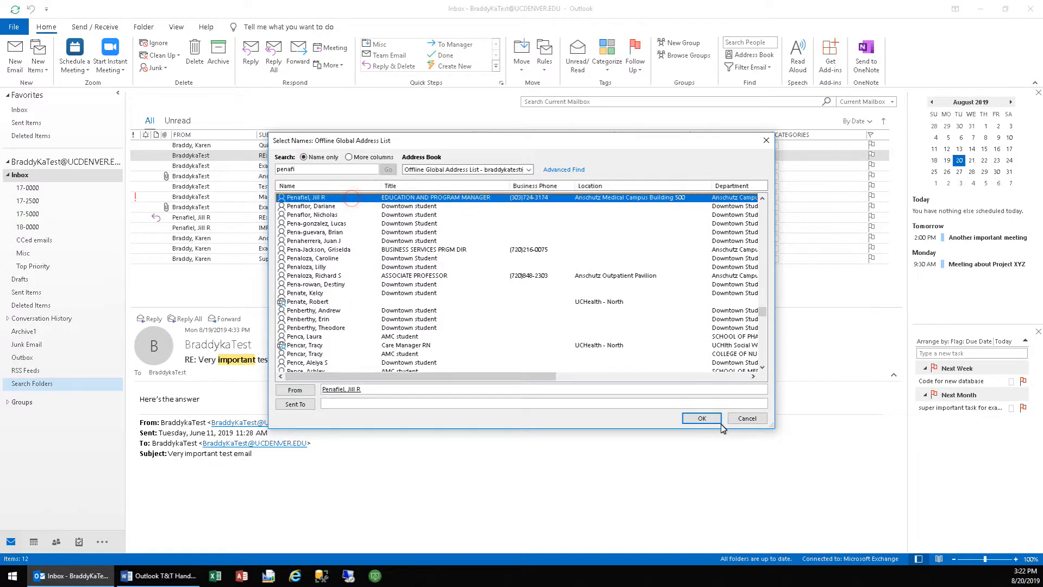
left_click(702, 417)
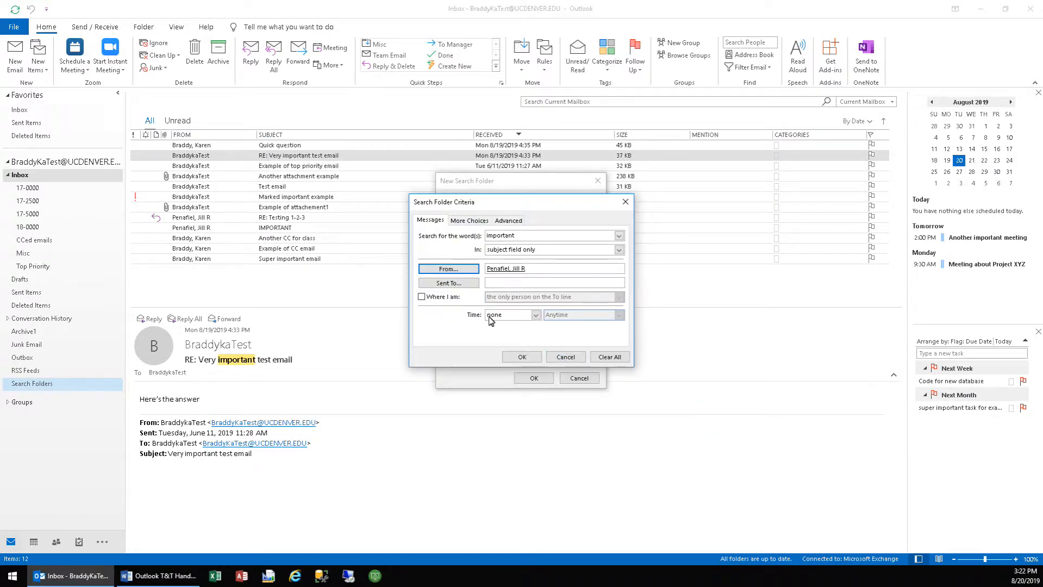
left_click(519, 359)
left_click(541, 328)
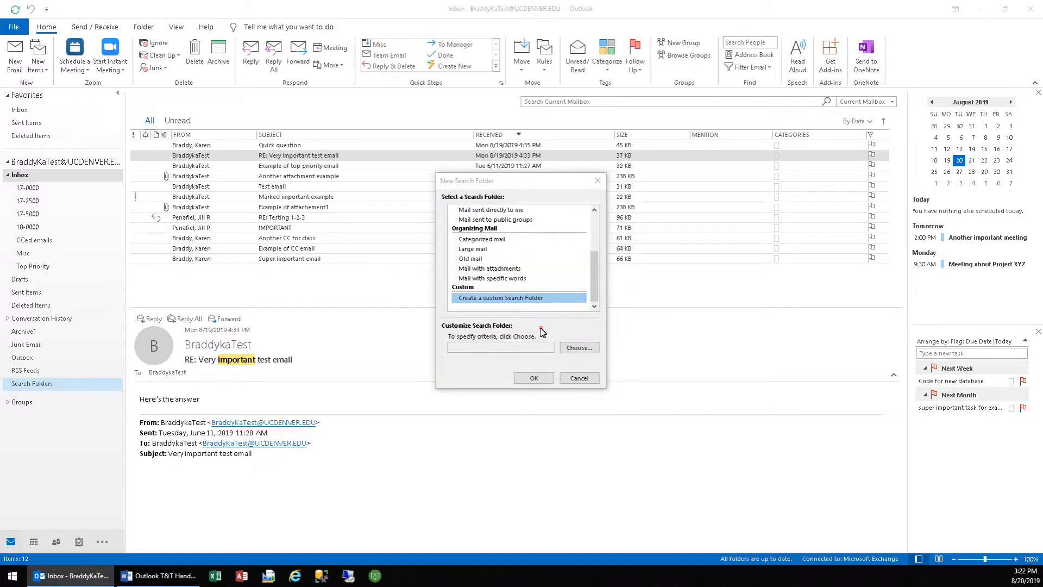
left_click(535, 377)
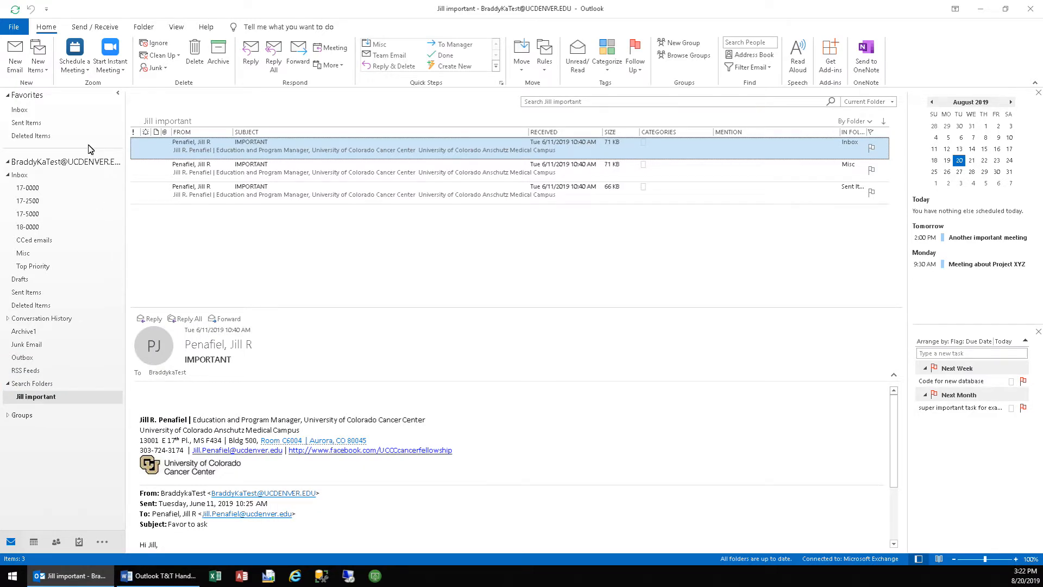
left_click(25, 112)
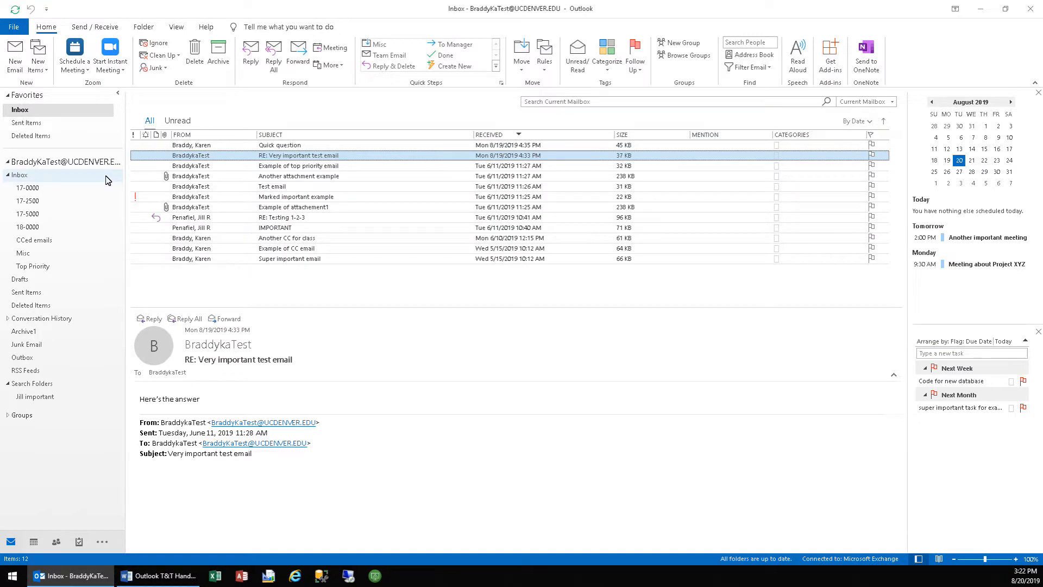
left_click(557, 105)
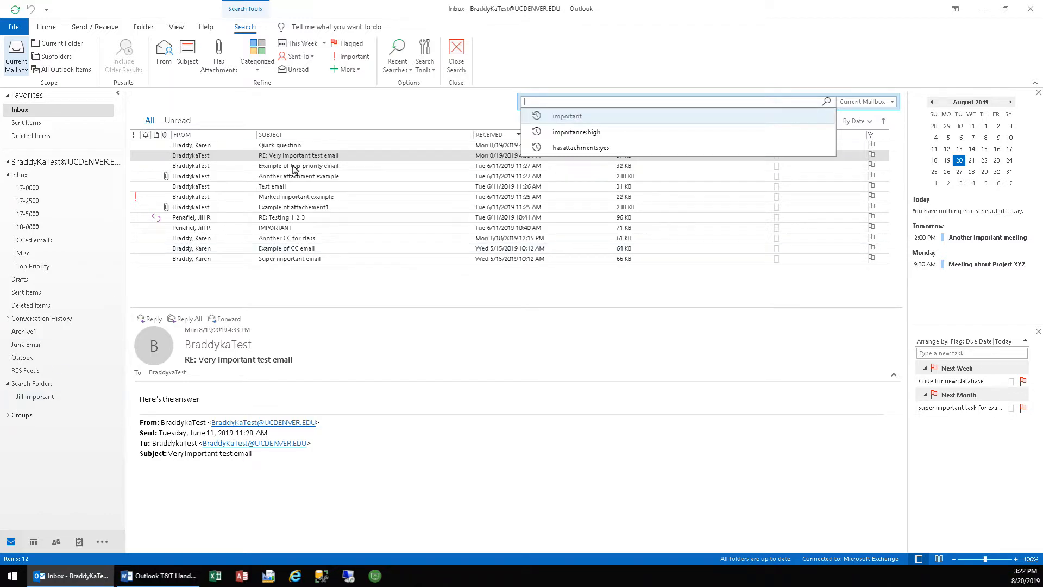
left_click(27, 398)
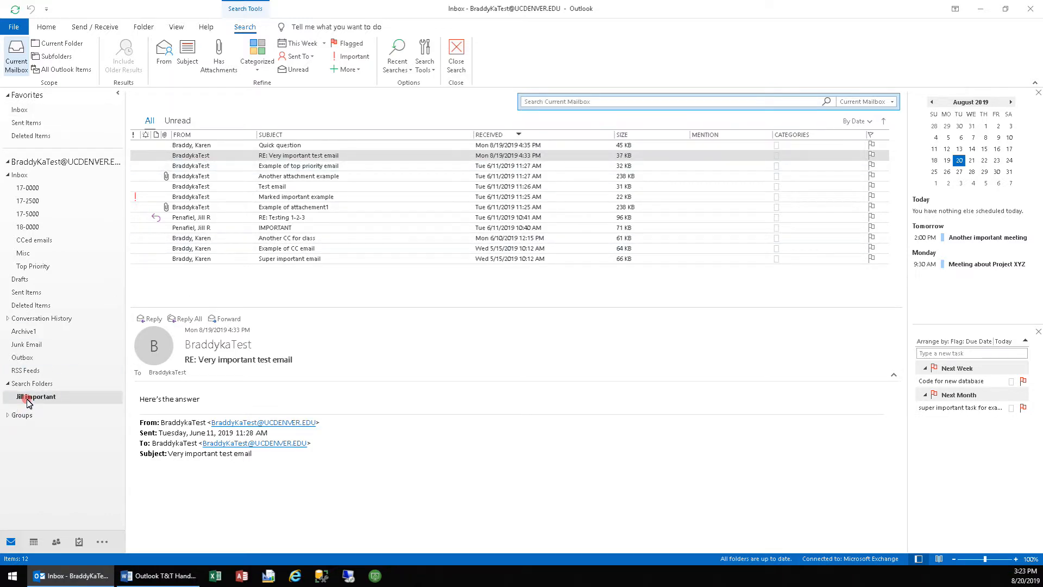
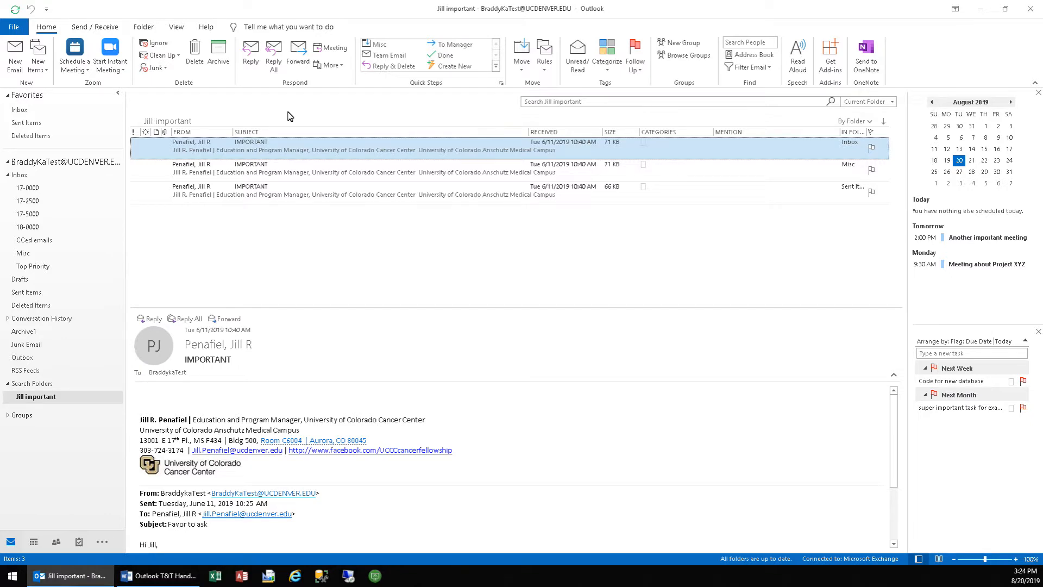
Sort the search folder's three messages by IN FOLDER: Inbox, Misc and Sent Items
left_click(850, 135)
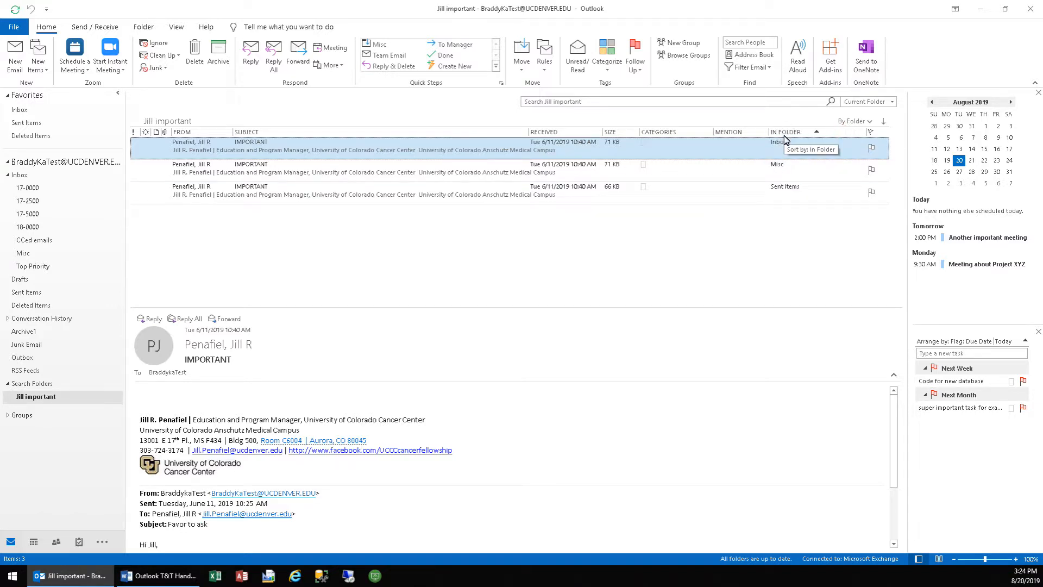
left_click(19, 175)
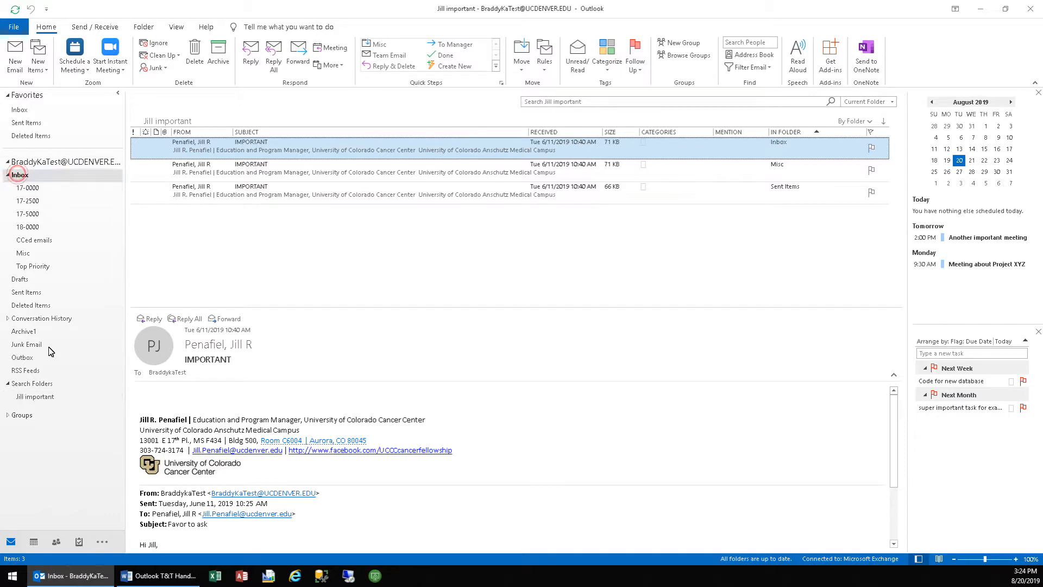
left_click(38, 396)
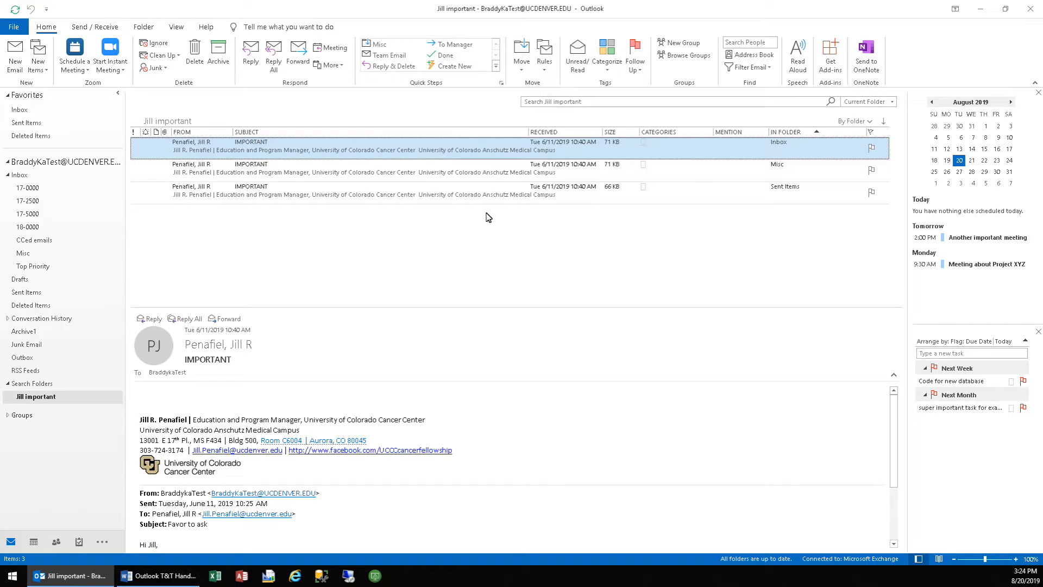
In the Inbox, try subject, sender, attachment, importance and category orders, then sort by received date, newest first
left_click(20, 174)
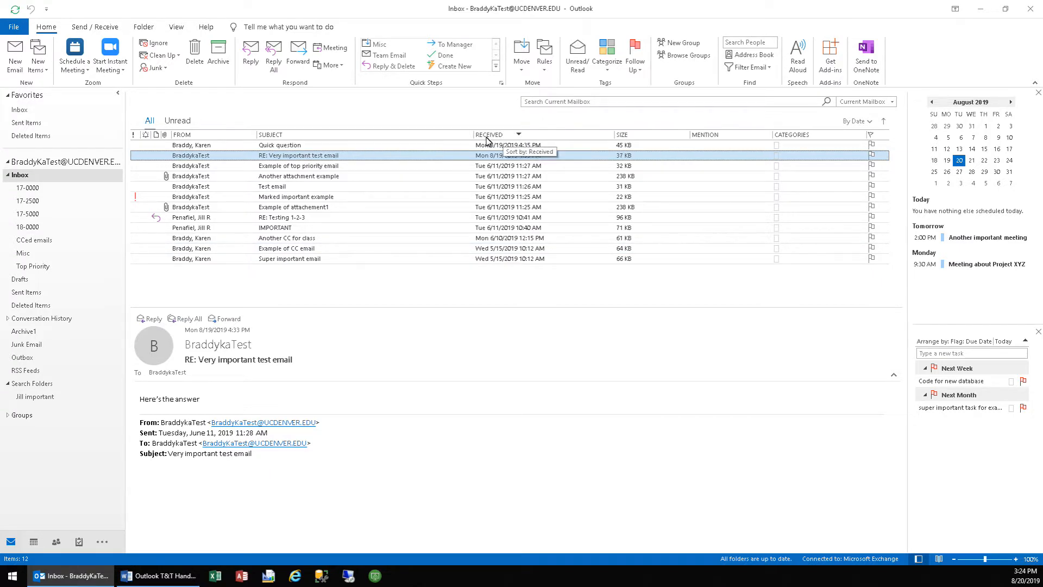
left_click(341, 135)
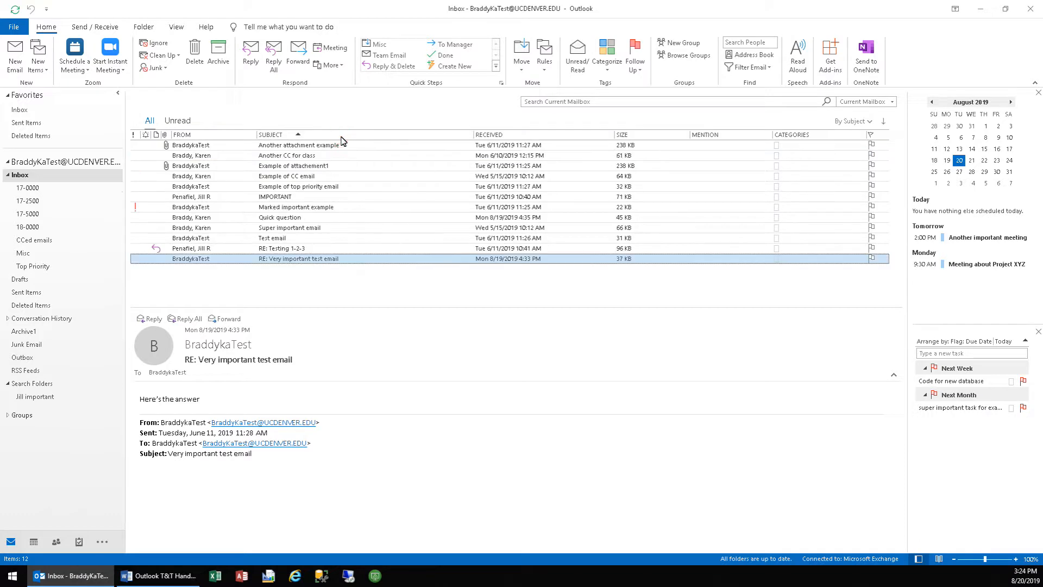
left_click(207, 135)
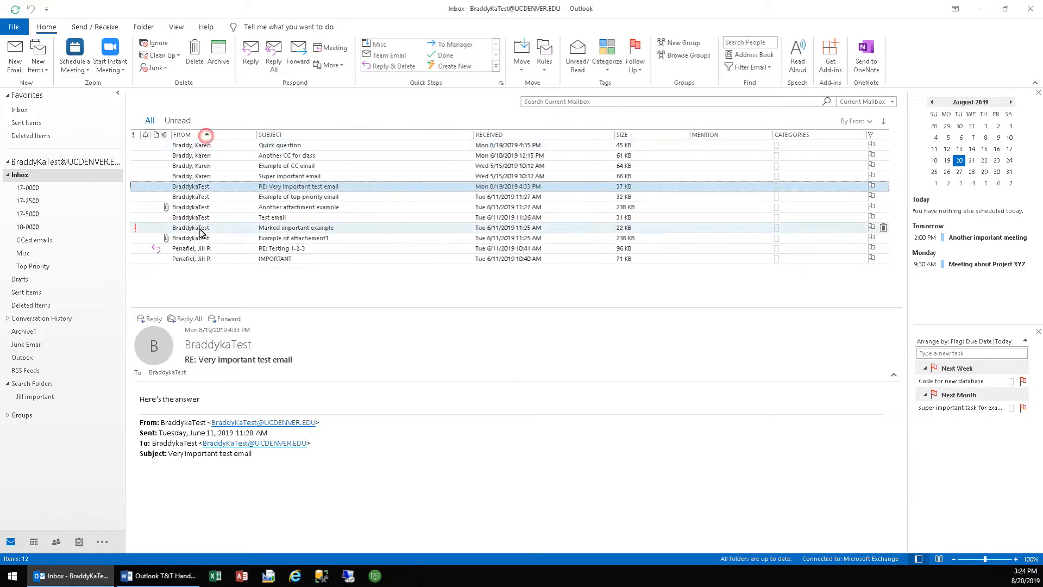
left_click(164, 134)
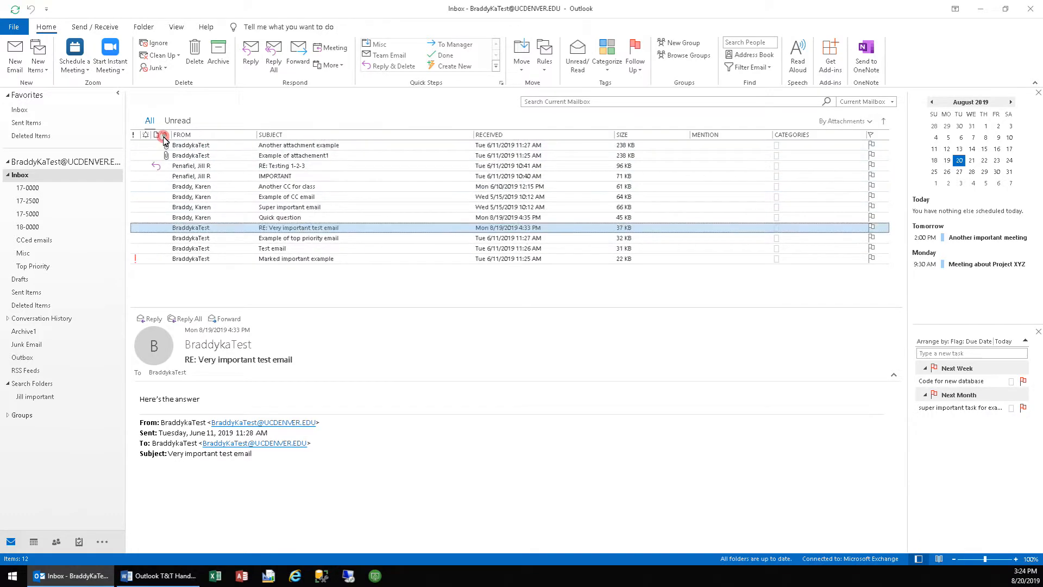
left_click(134, 134)
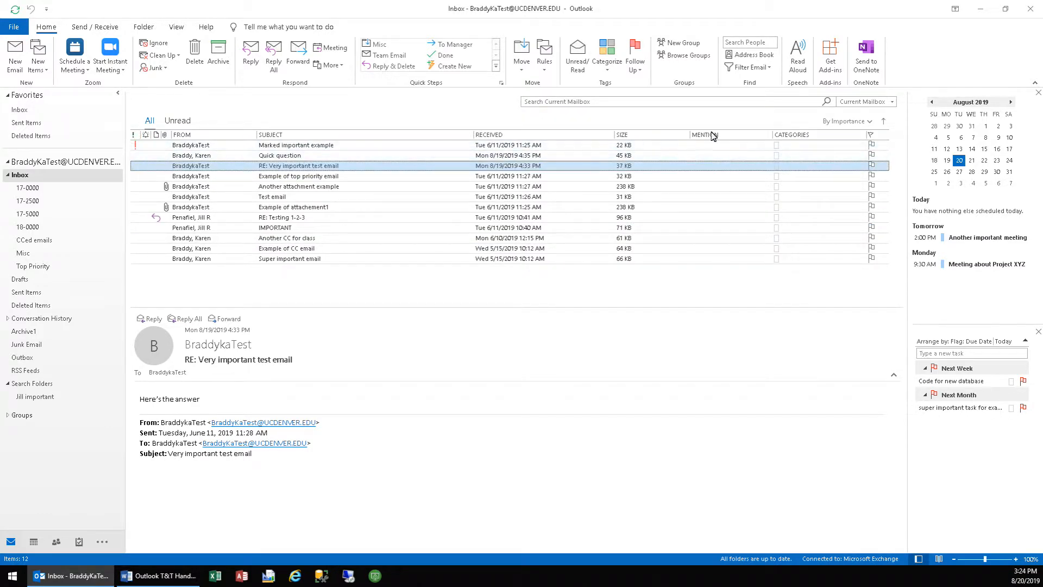
left_click(827, 136)
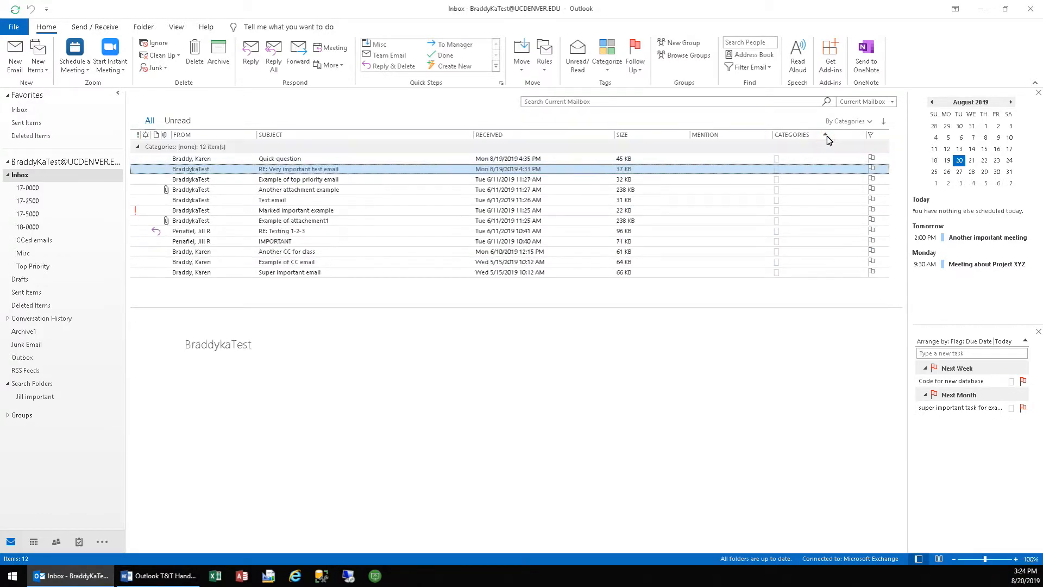
left_click(287, 137)
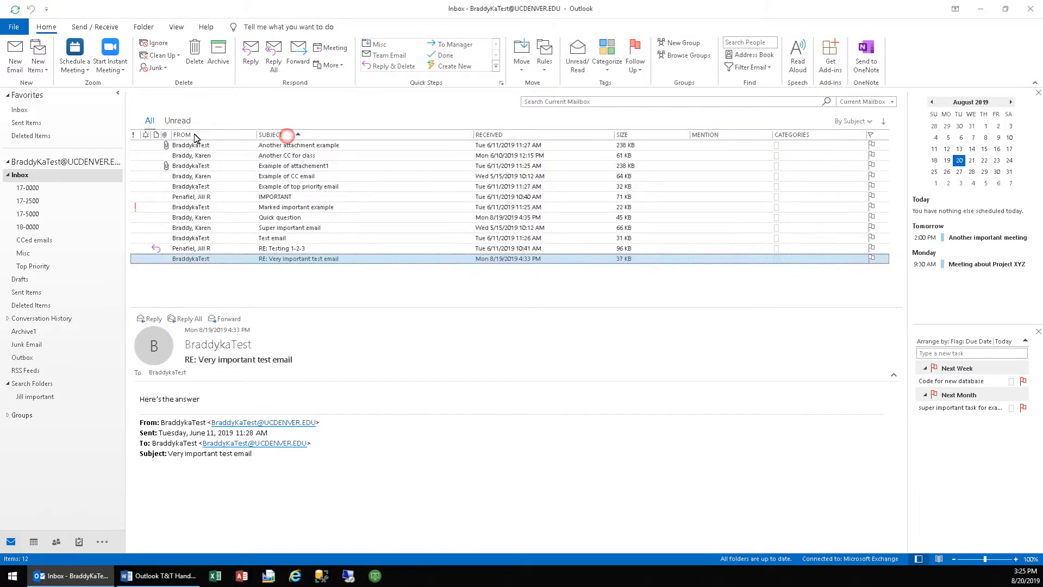
left_click(191, 136)
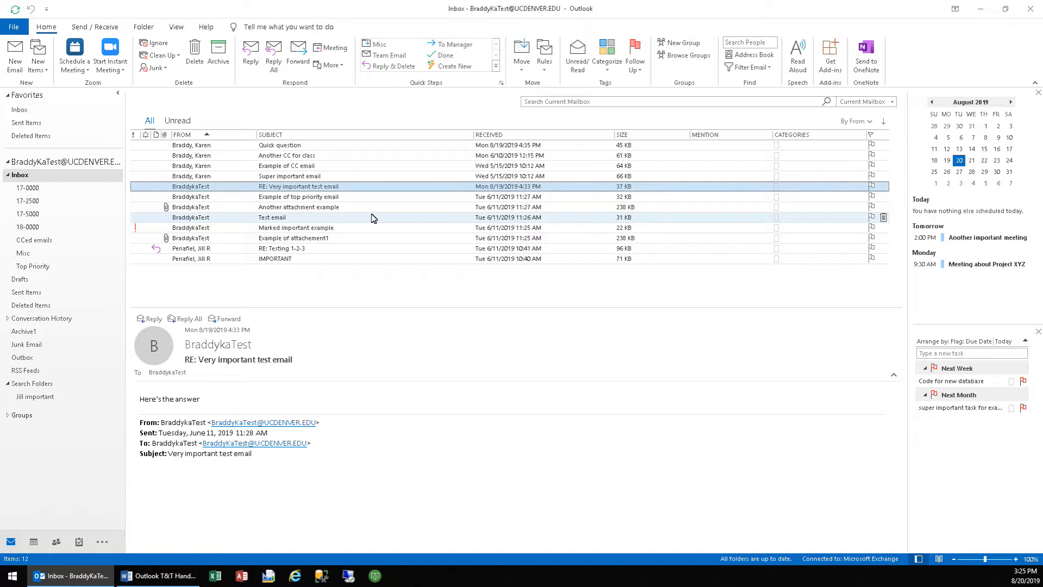
left_click(507, 135)
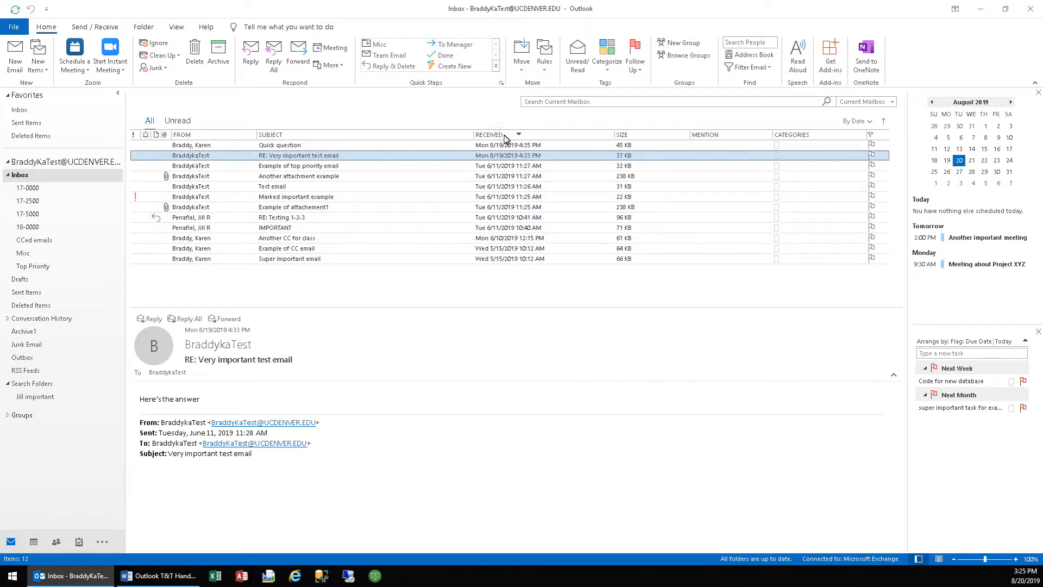
List the messages in the 'Another attachment example' conversation, then close the search
right_click(300, 177)
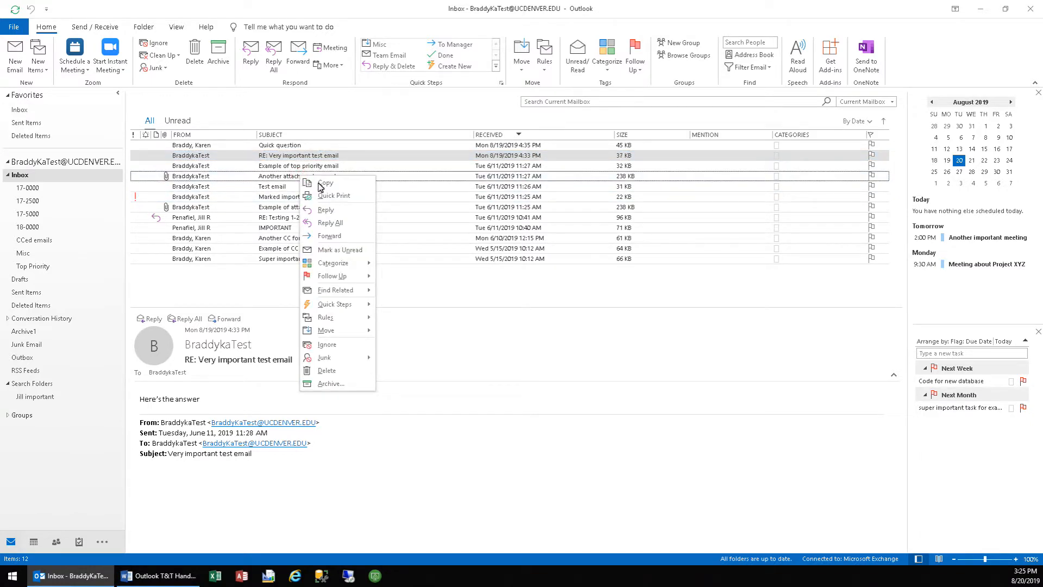
mouse_move(342, 293)
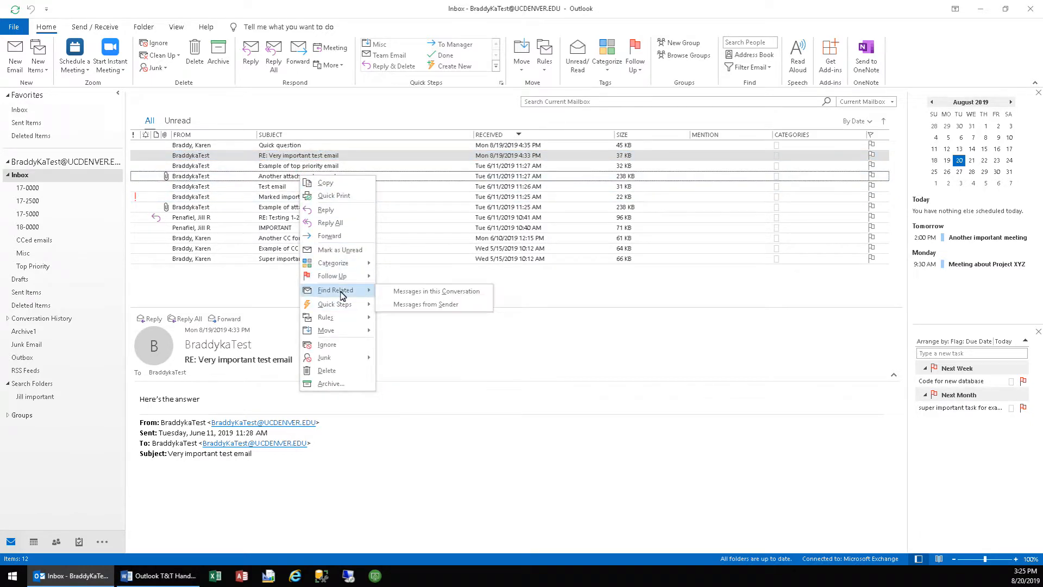
left_click(422, 296)
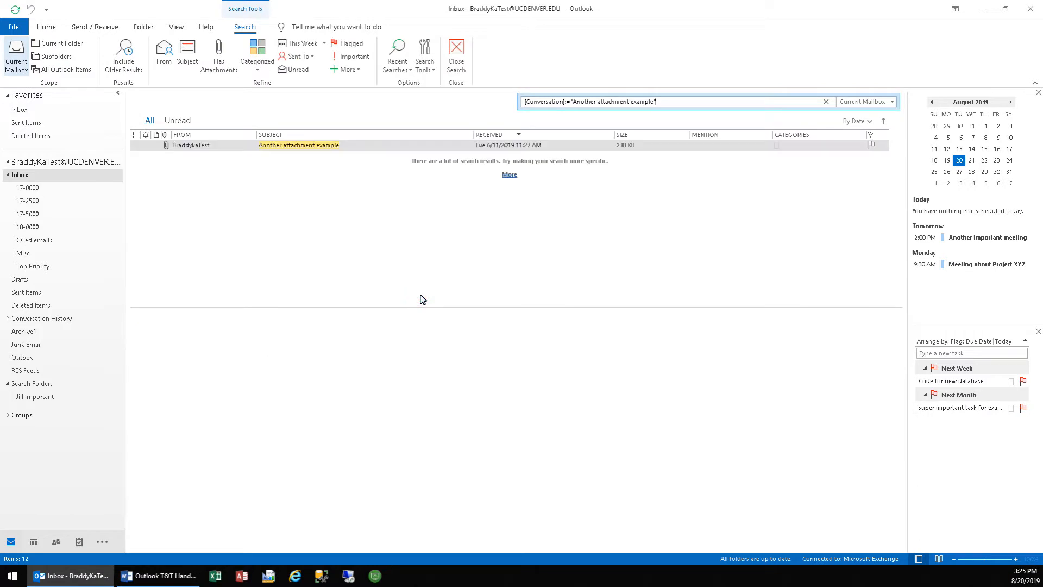
left_click(509, 175)
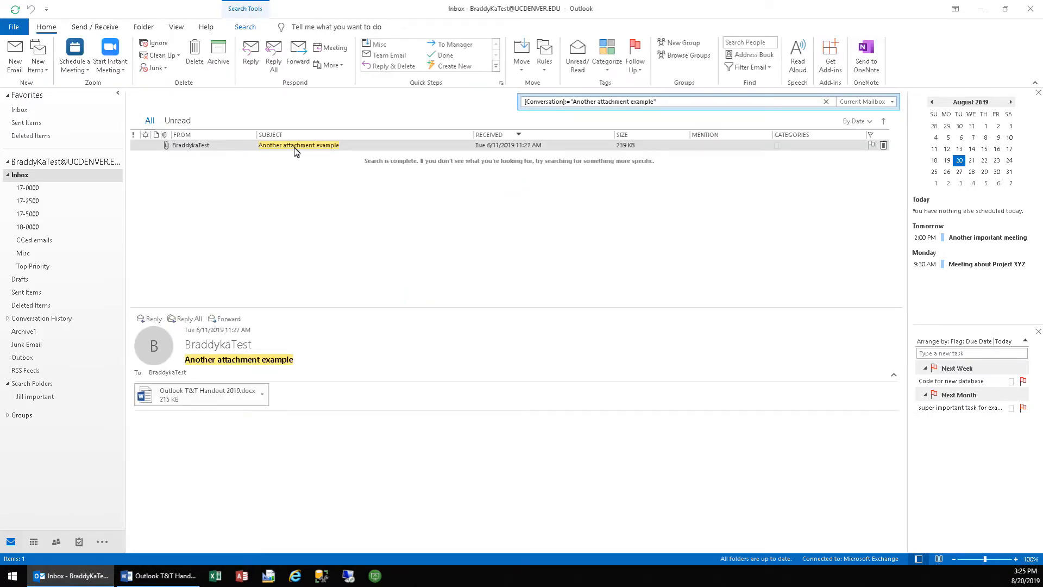
left_click(826, 103)
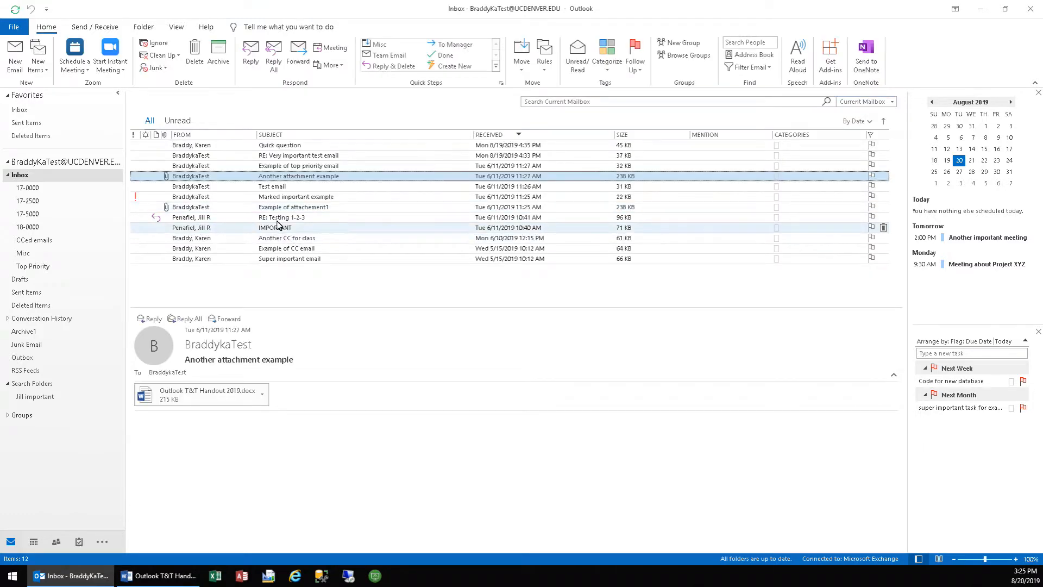
List the 'RE: Testing 1-2-3' conversation messages, close the search, and leave that reply displayed
right_click(277, 218)
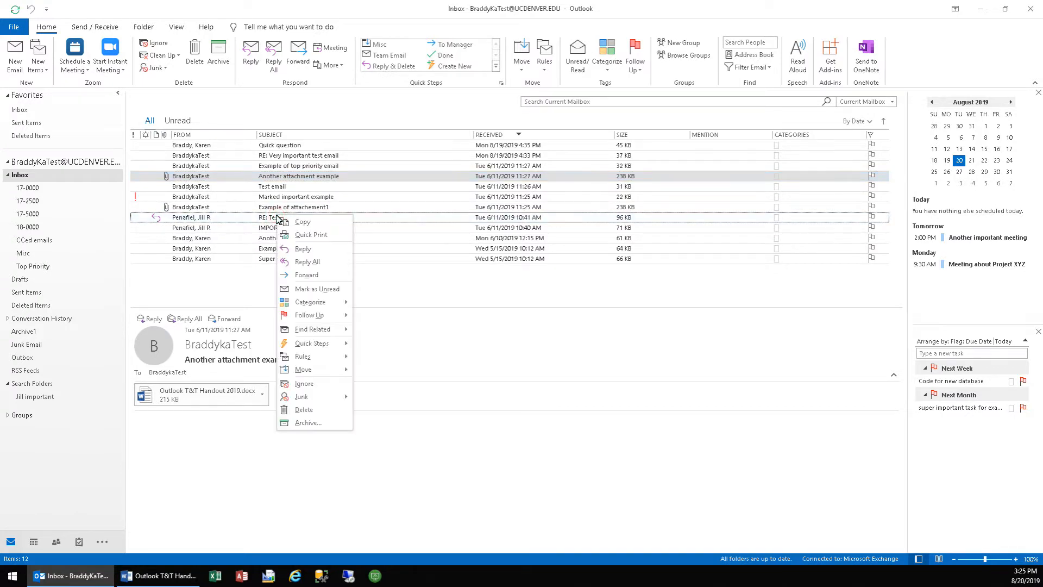
left_click(302, 331)
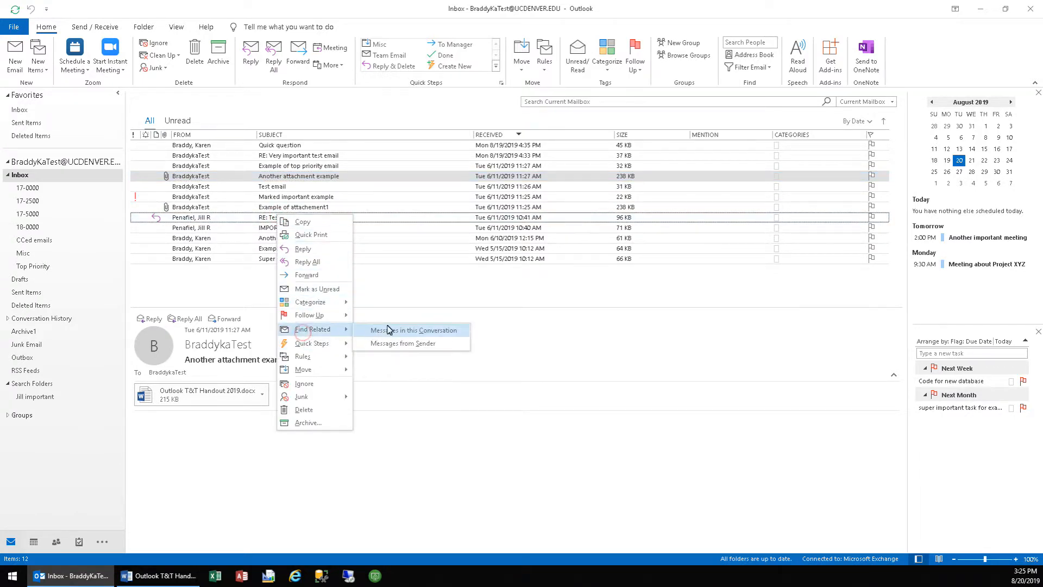
left_click(389, 330)
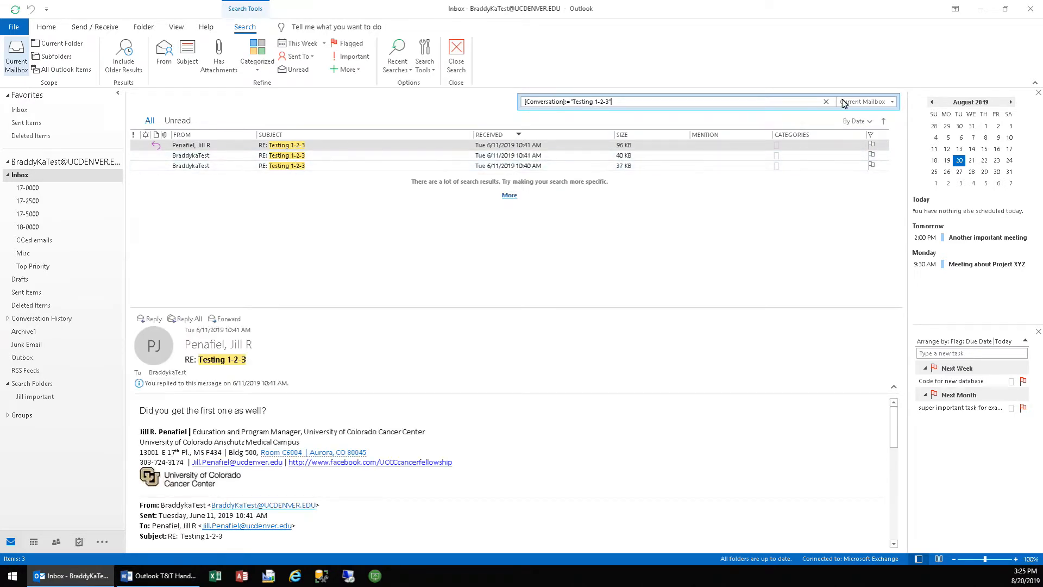
left_click(825, 101)
right_click(350, 216)
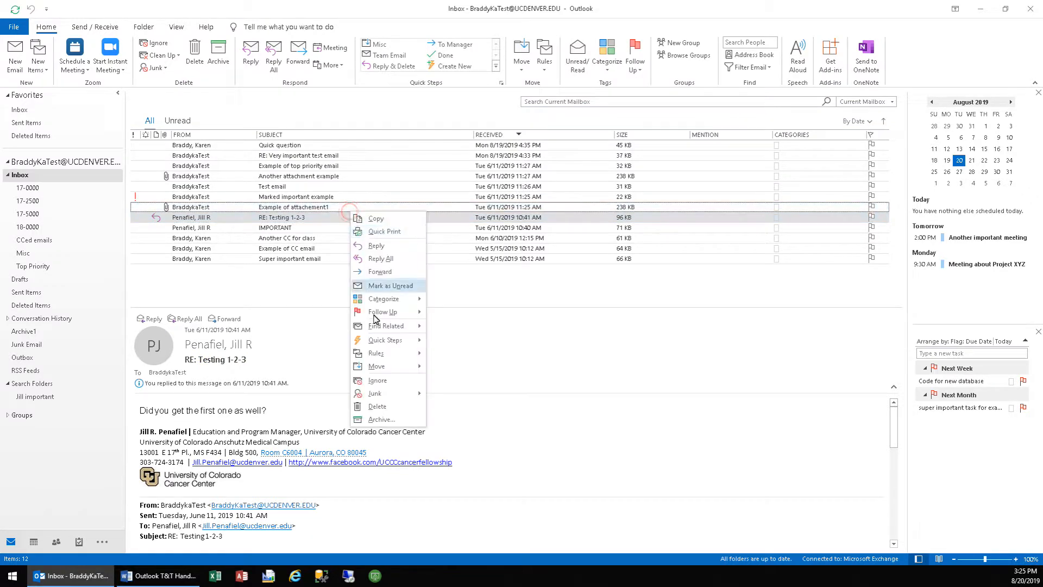
mouse_move(376, 327)
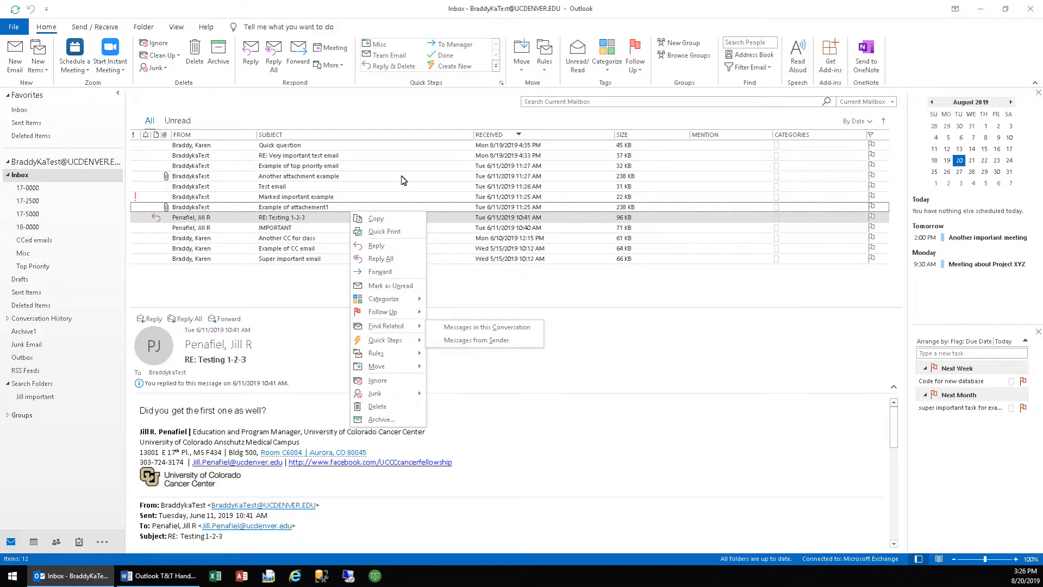
left_click(425, 101)
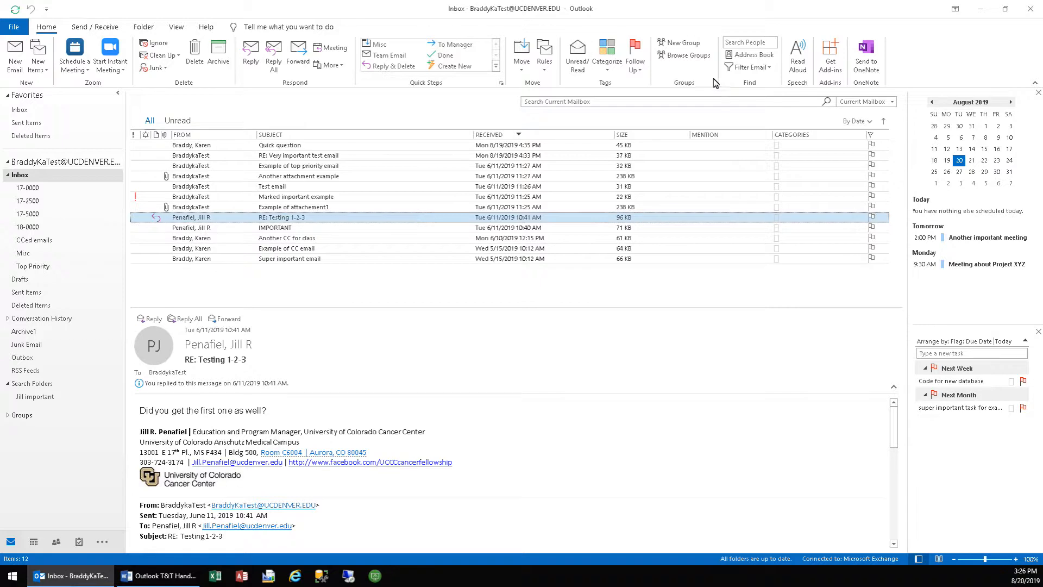
Look over the Filter Email options without filtering, then show the Test email message
left_click(759, 68)
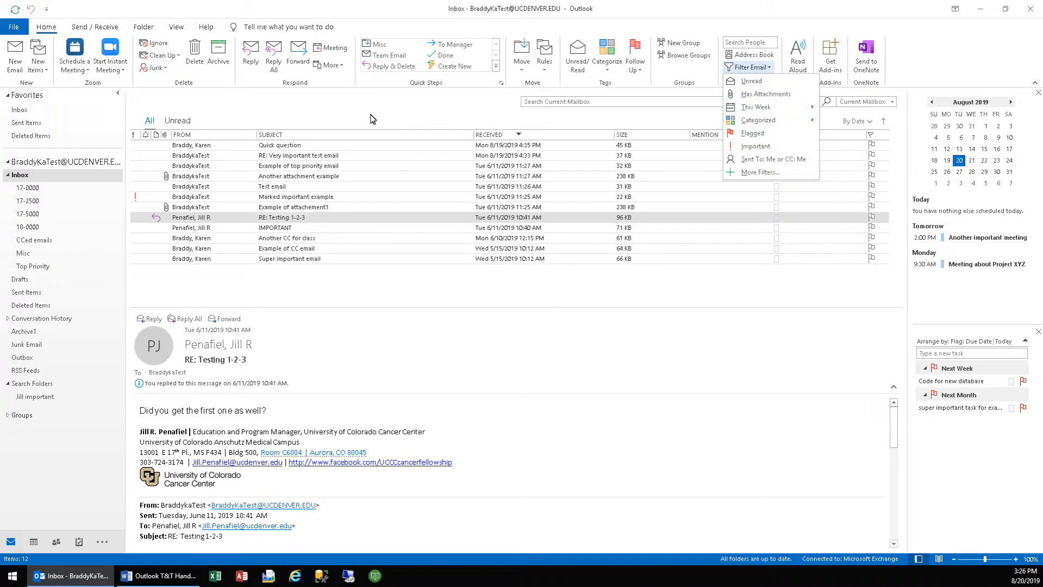
left_click(298, 188)
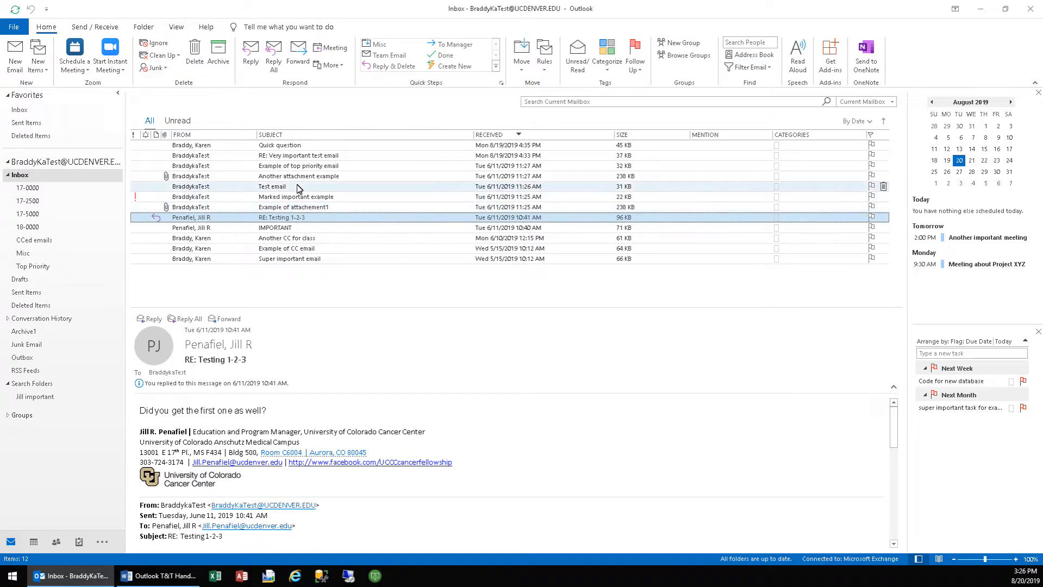
left_click(298, 188)
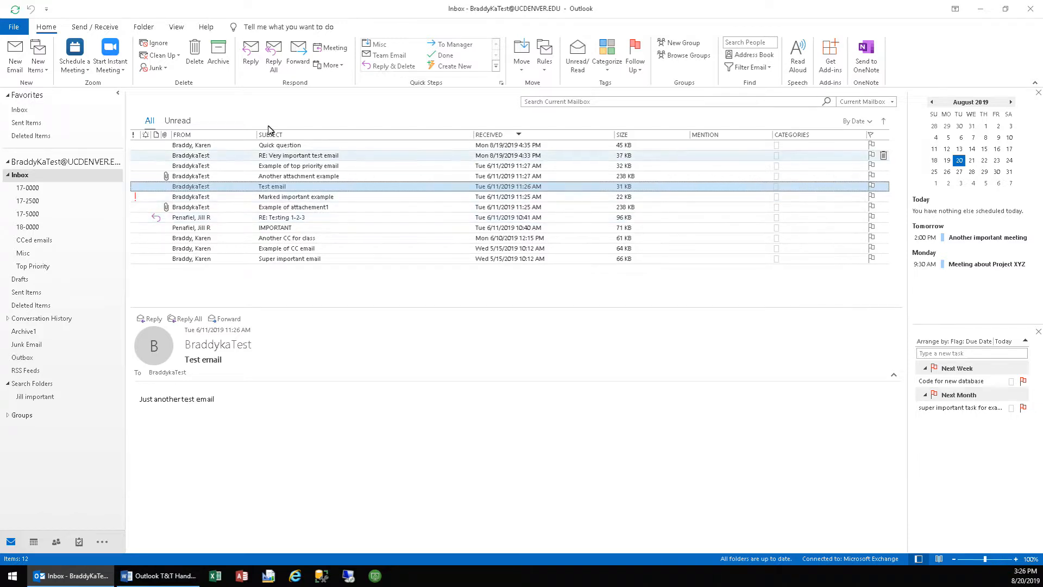
Start a new email and toggle the Bcc line off and back on from Options
left_click(15, 57)
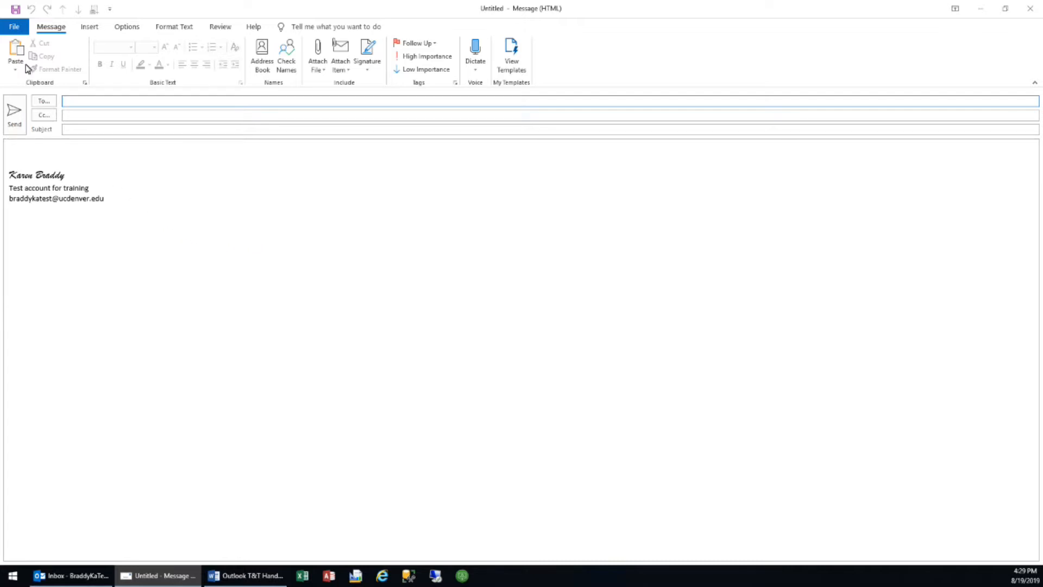
left_click(129, 29)
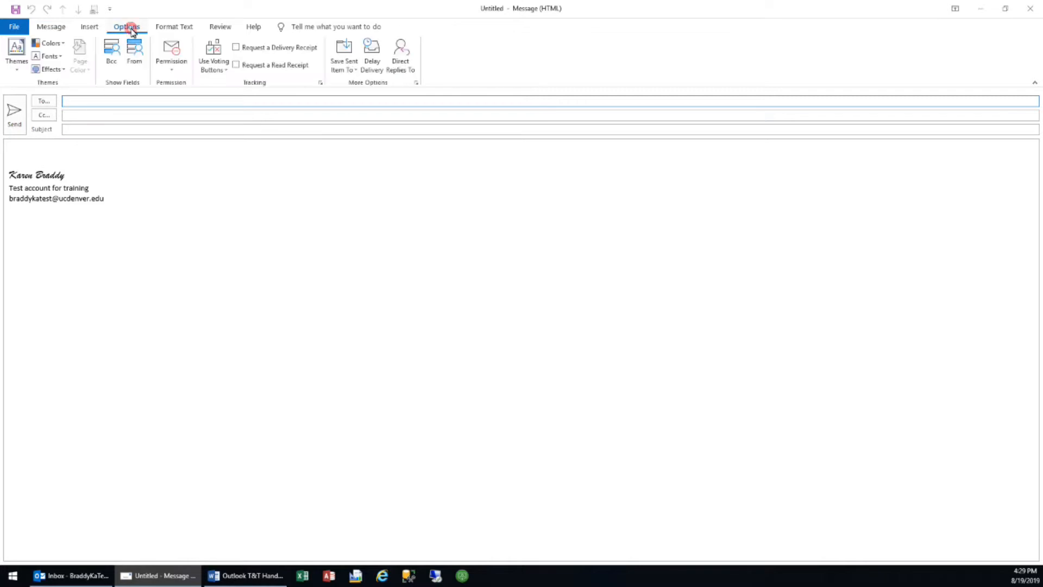
left_click(111, 60)
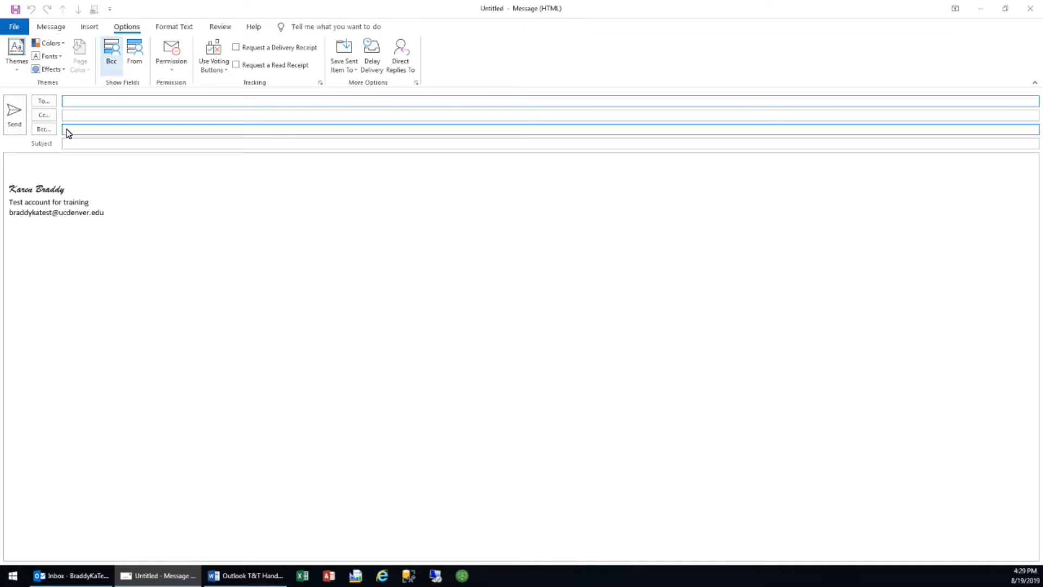
left_click(115, 56)
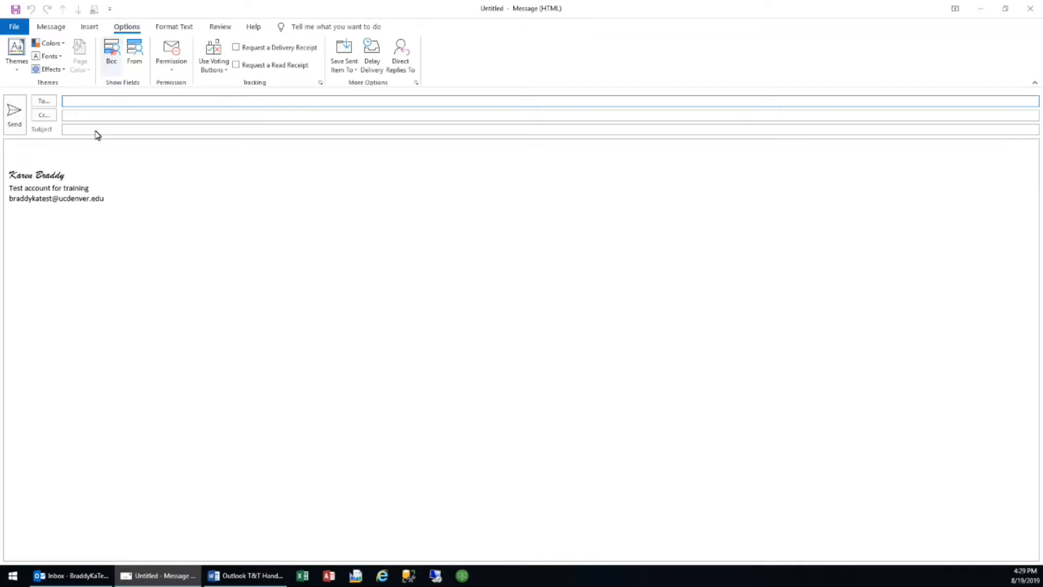
left_click(112, 59)
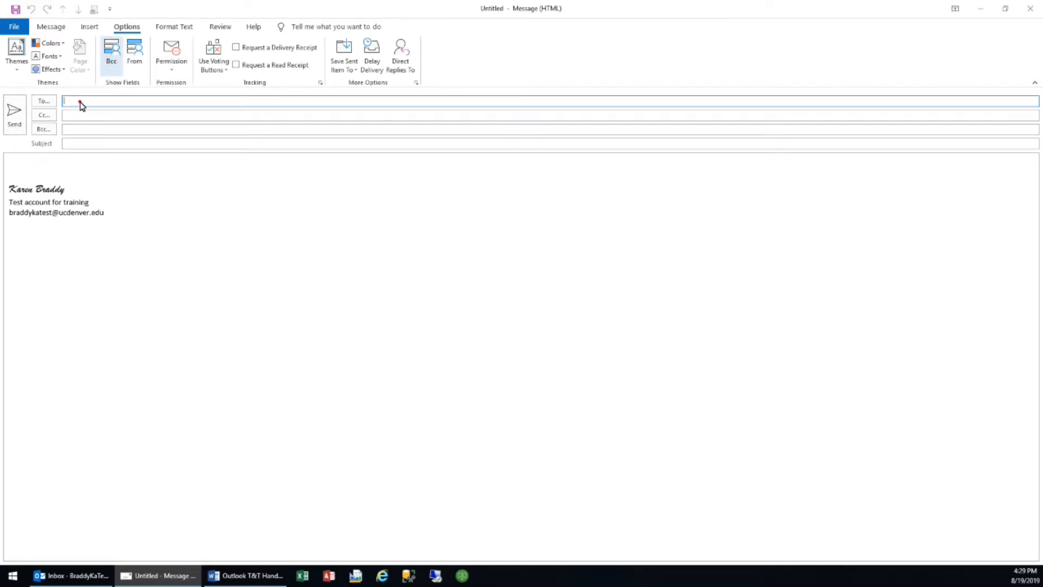
Add the test account from Recent People as a recipient and switch between To and Bcc lines
left_click(81, 102)
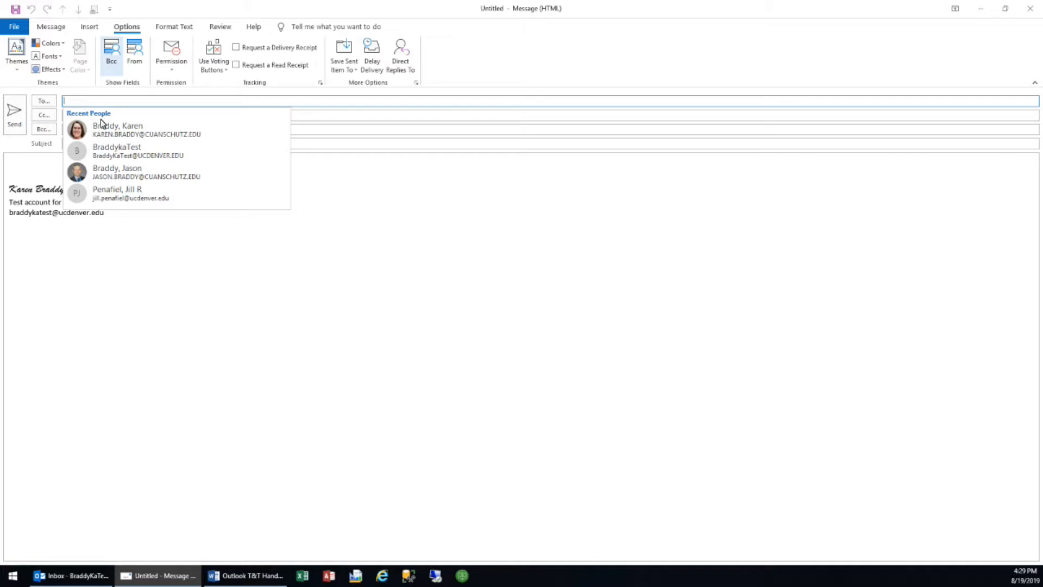
left_click(106, 149)
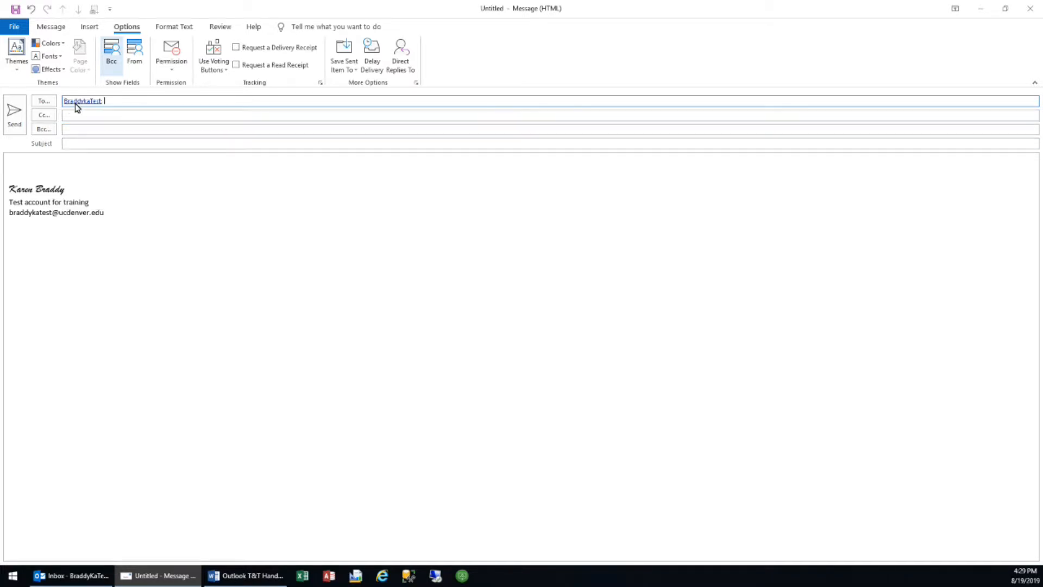
mouse_move(101, 104)
left_click(88, 131)
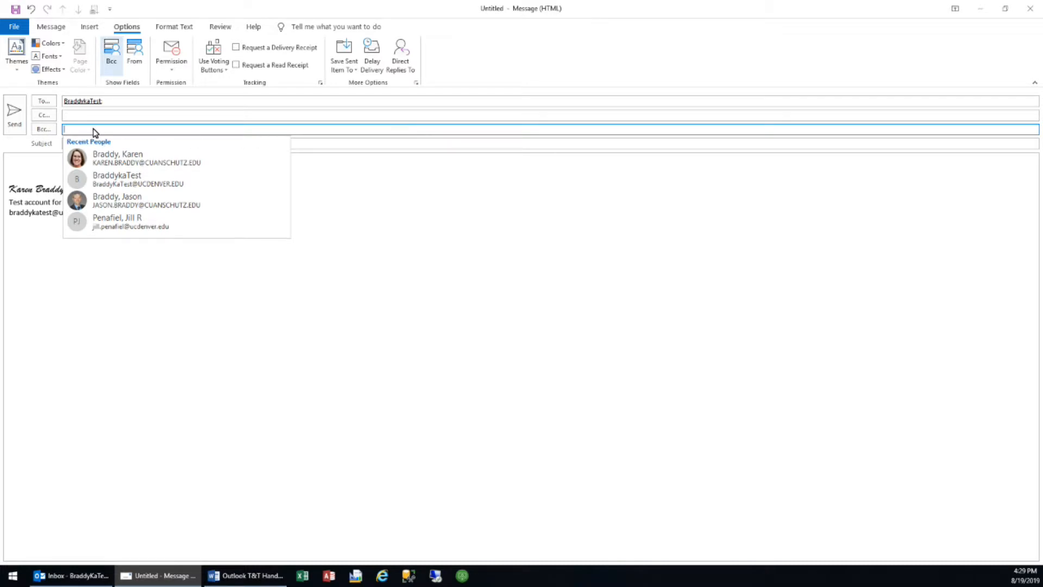
left_click(109, 102)
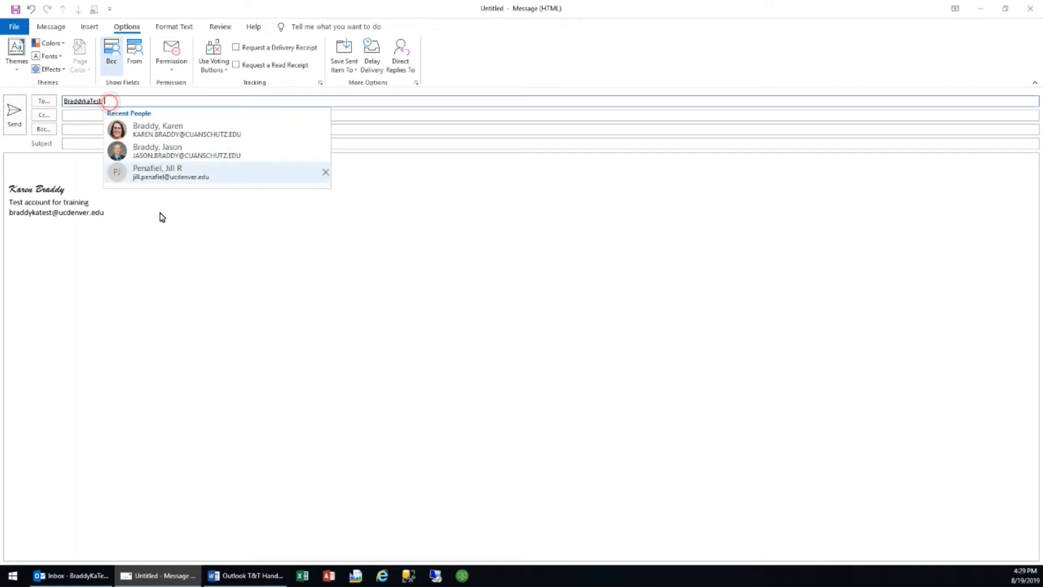
left_click(68, 131)
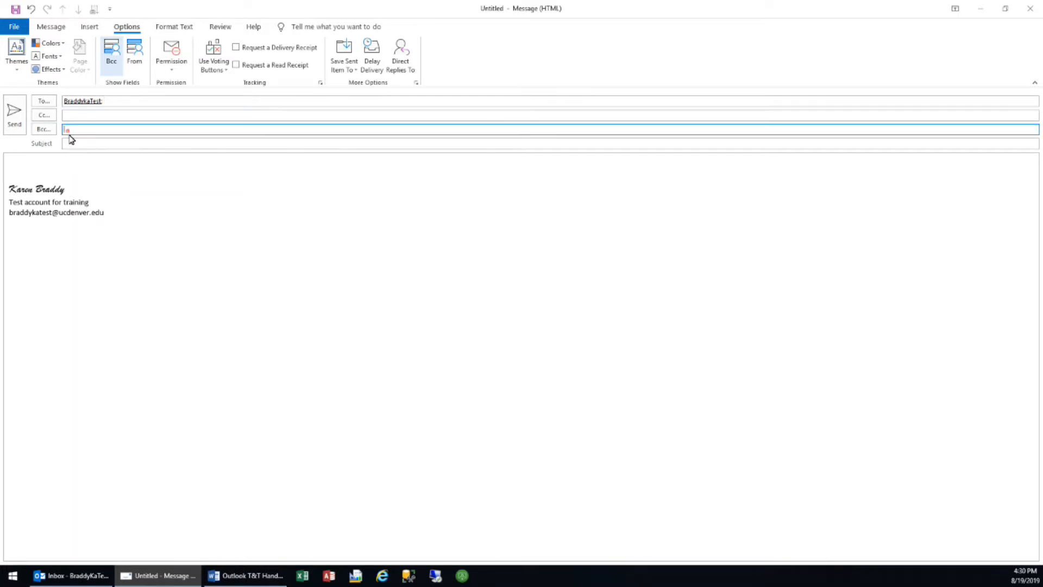
Move between the body, To and Bcc fields, then close the draft without saving
left_click(200, 283)
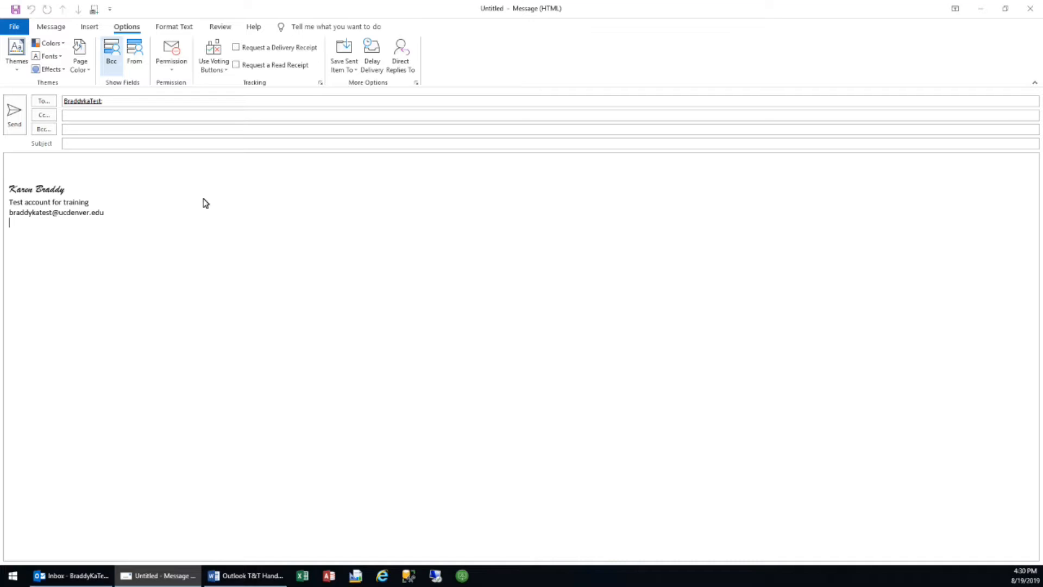
left_click(109, 102)
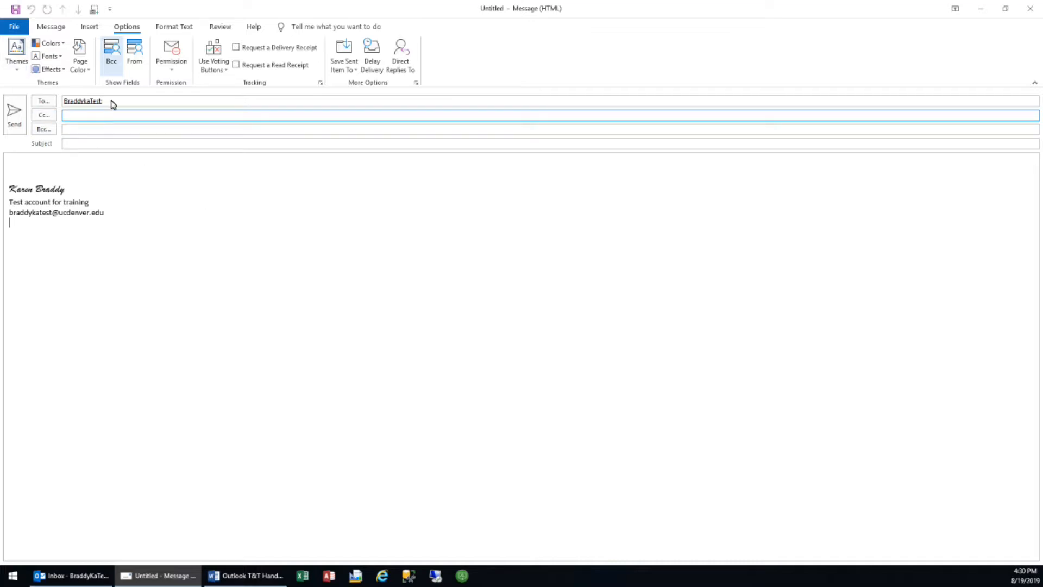
left_click(72, 131)
left_click(27, 166)
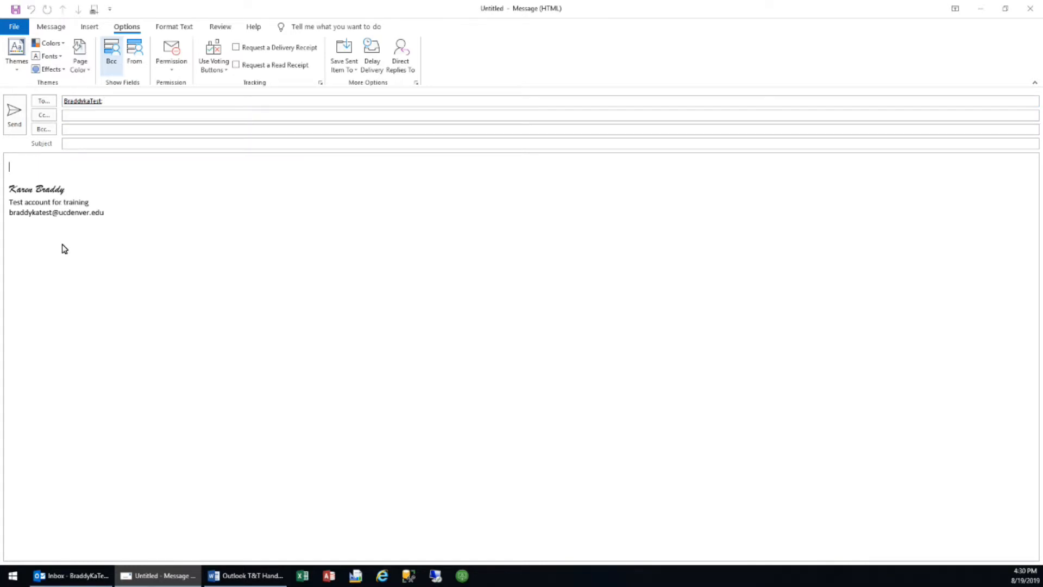
key("Escape")
left_click(522, 316)
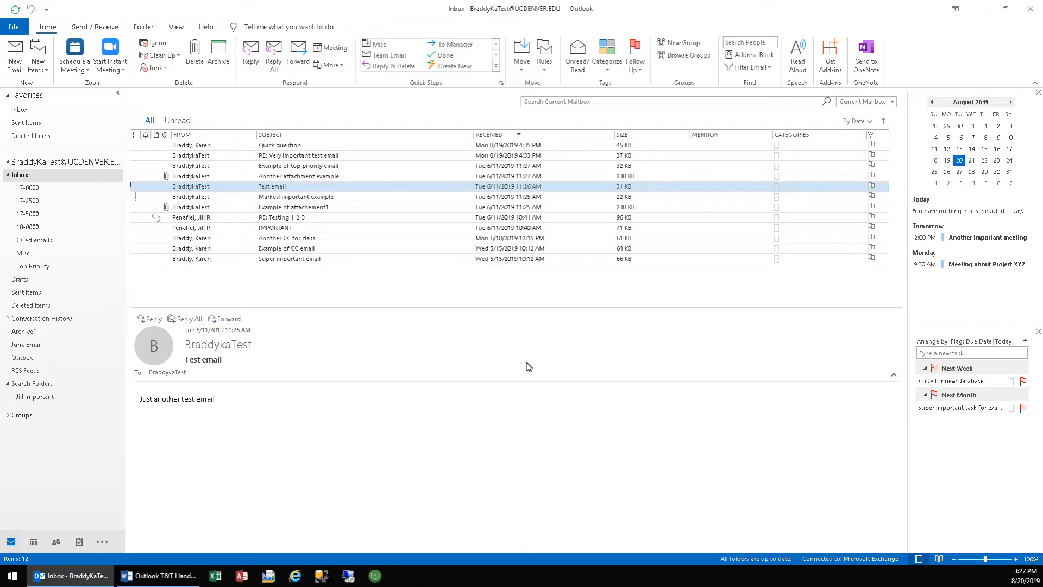
Turn on automatic replies, limited to 8/20/2019 3:00 PM through 8/21/2019 3:00 PM
left_click(14, 28)
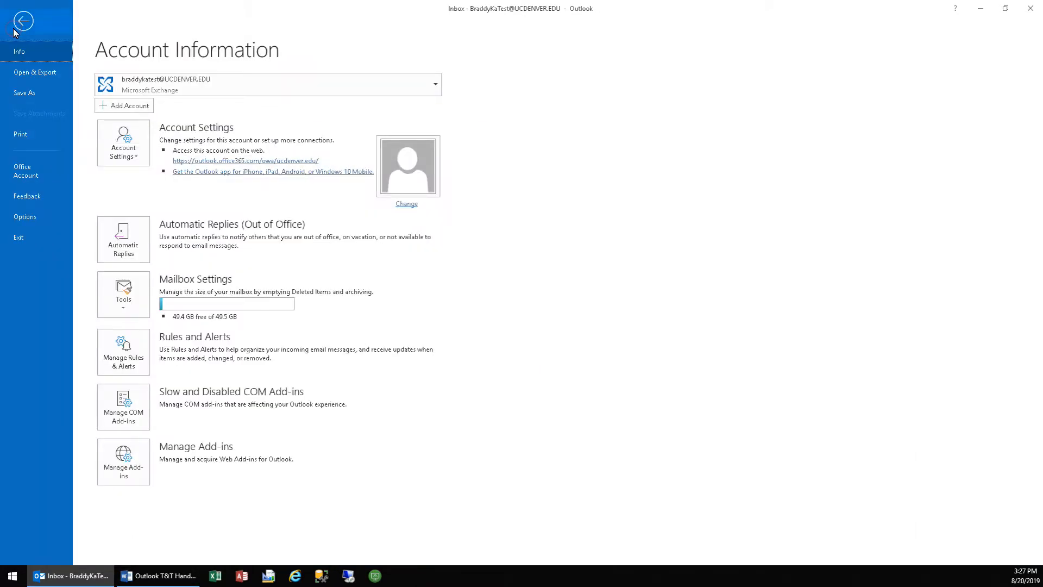
left_click(137, 234)
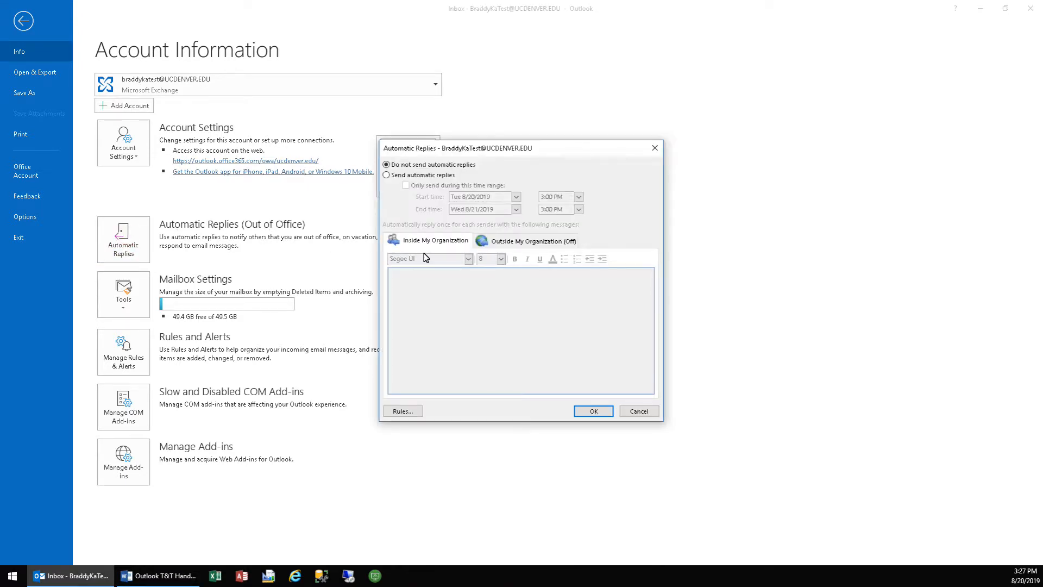
left_click(386, 175)
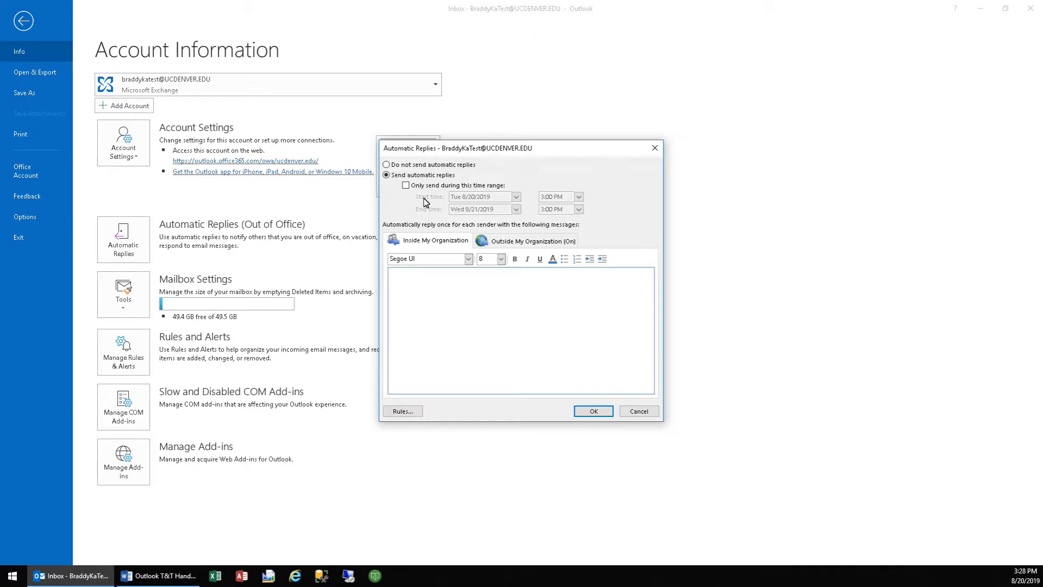
left_click(406, 185)
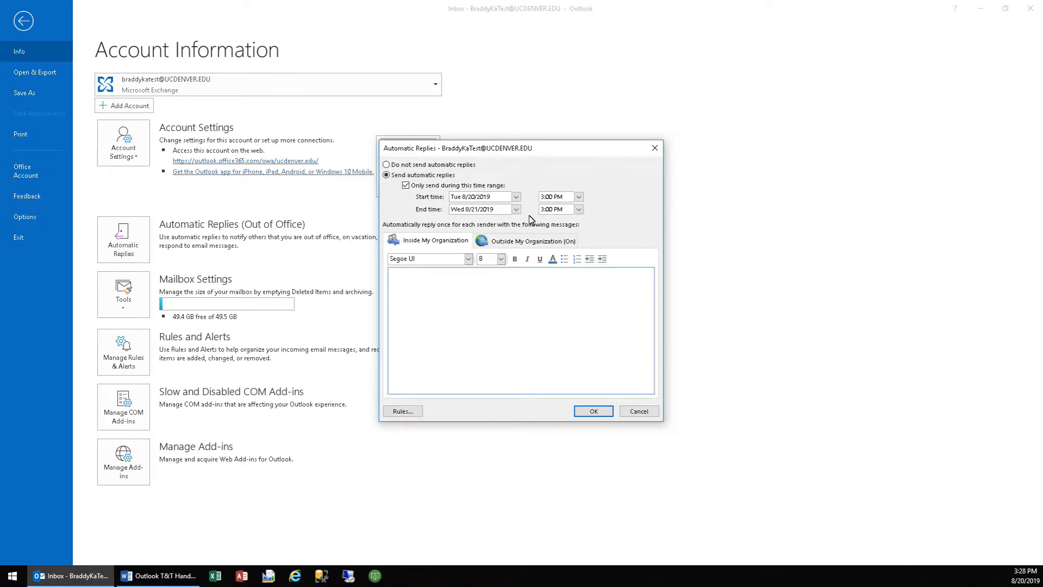
Cancel the automatic replies, return to the Inbox, and re-sort it by received date, newest first
left_click(638, 412)
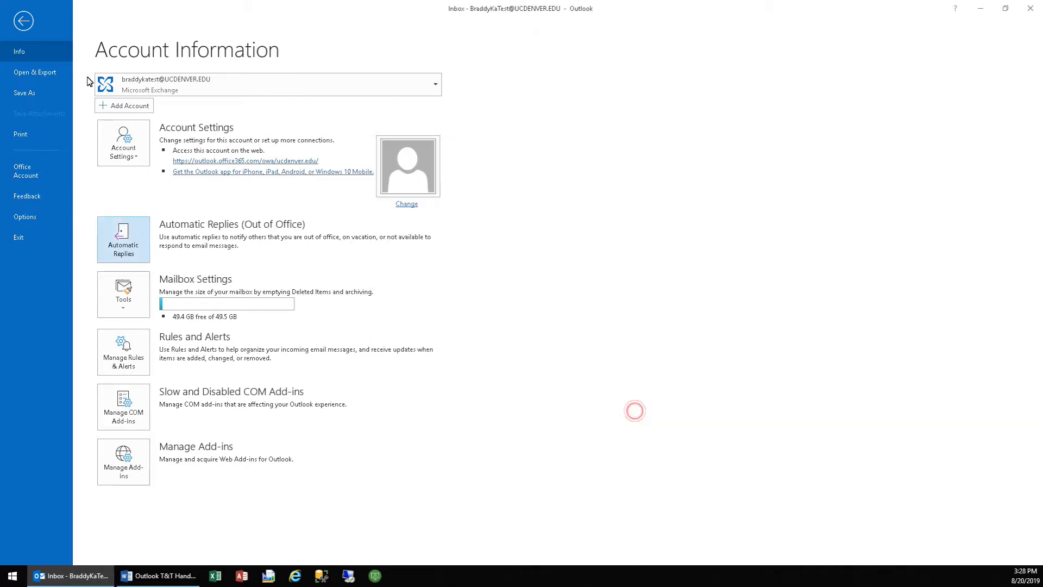
left_click(22, 24)
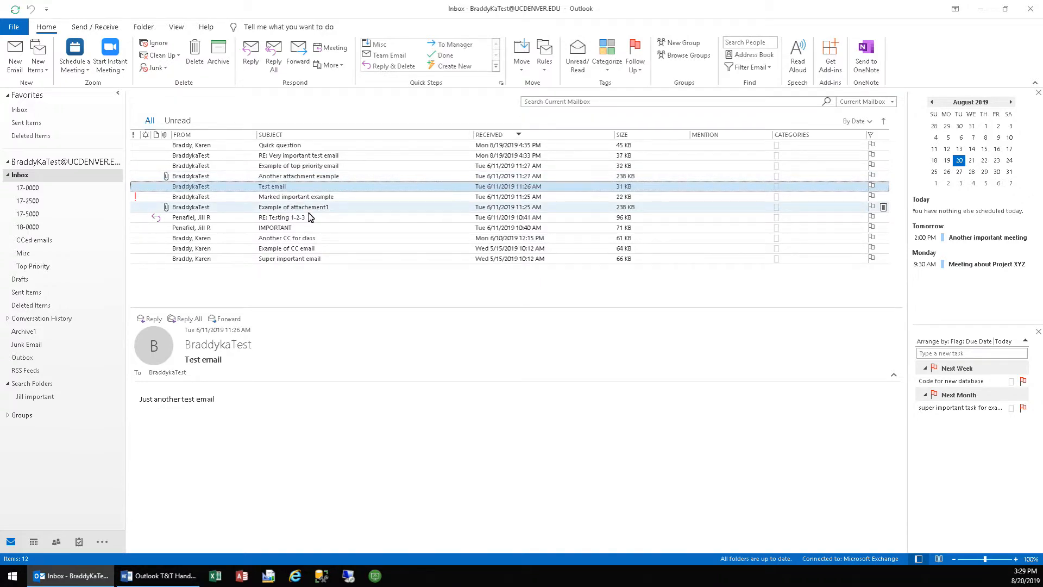
left_click(329, 137)
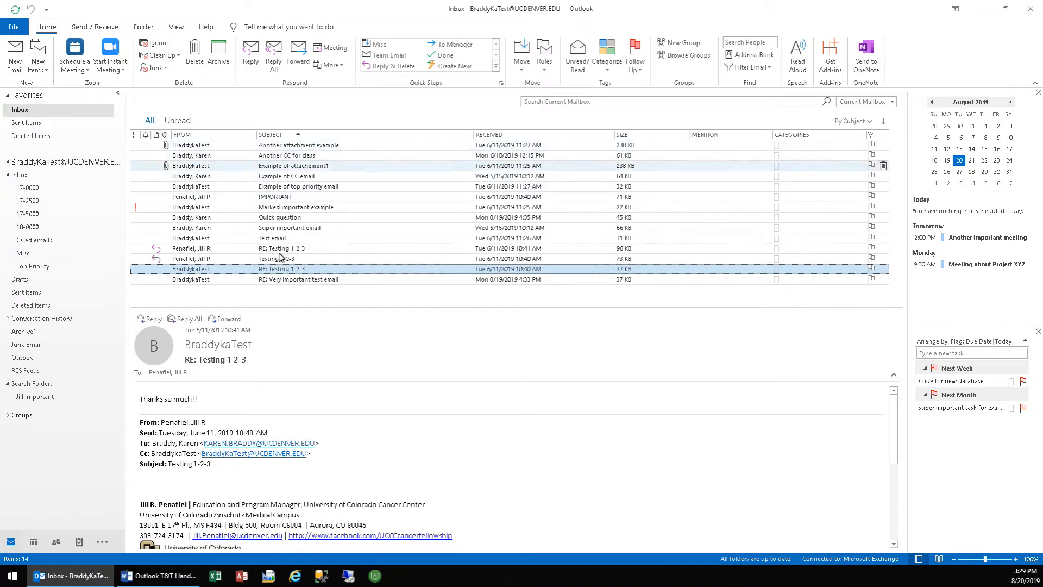
left_click(512, 139)
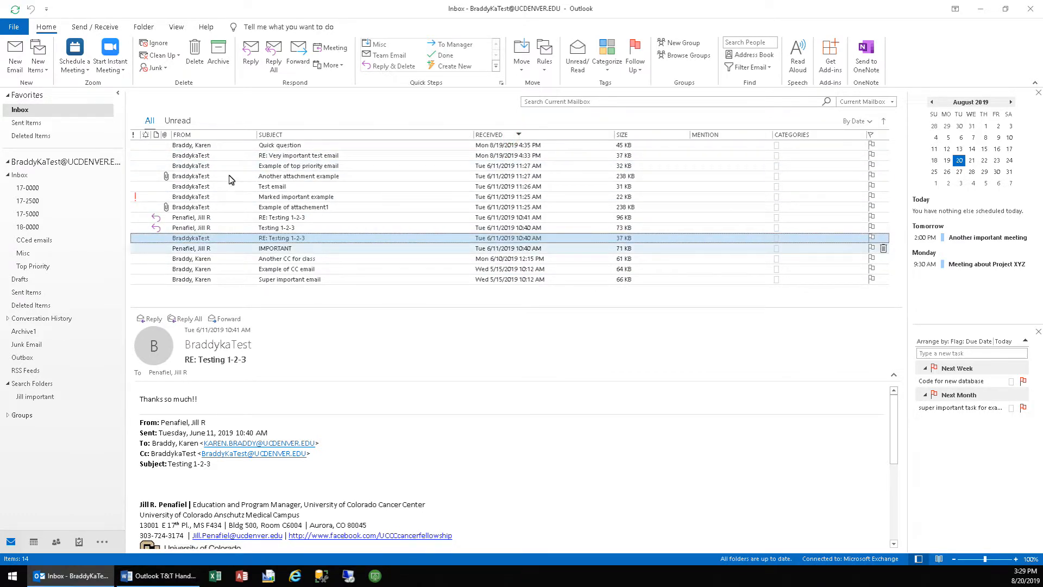
left_click(175, 27)
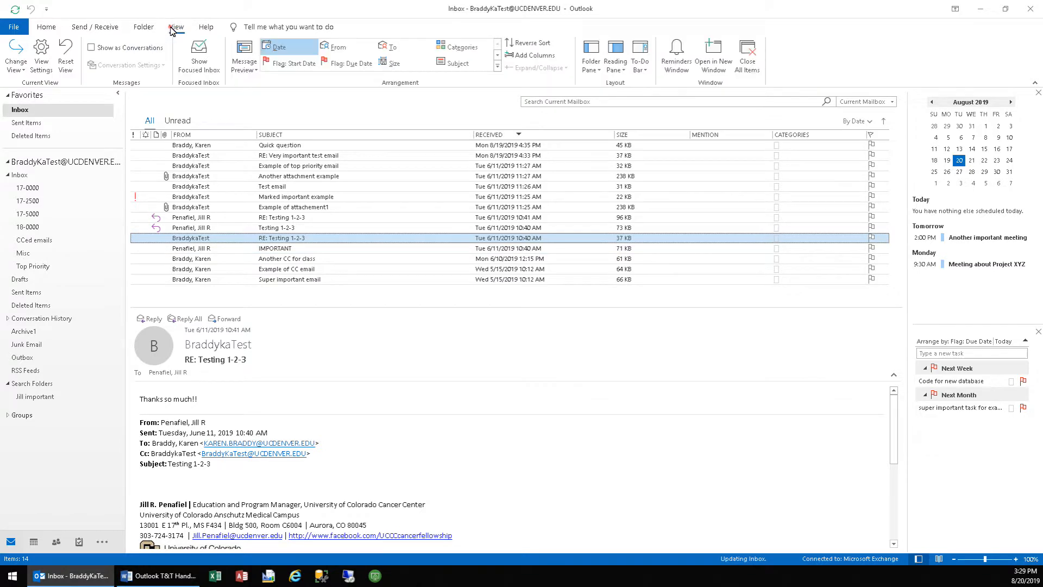
left_click(91, 48)
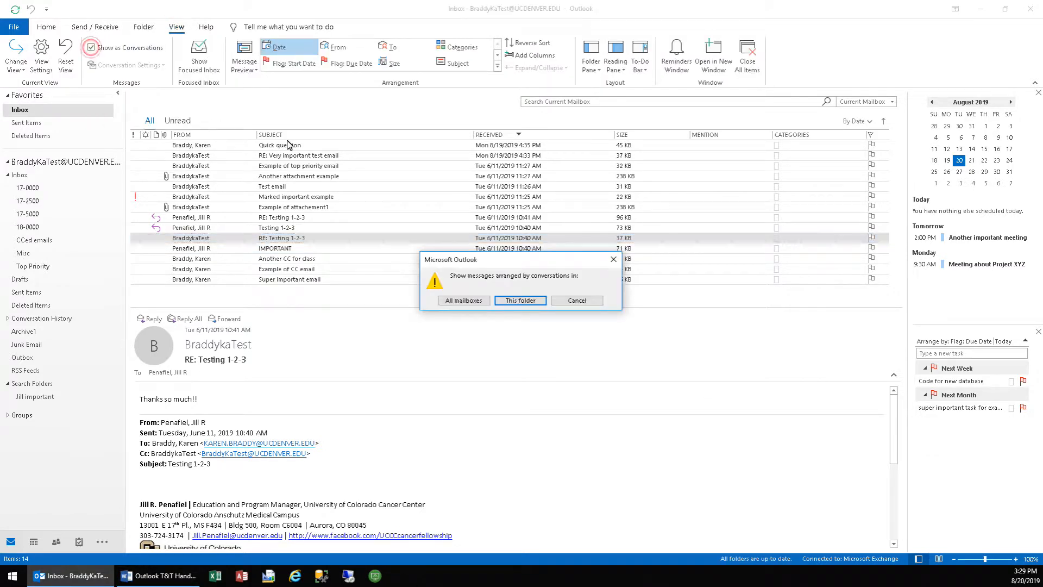
left_click(521, 300)
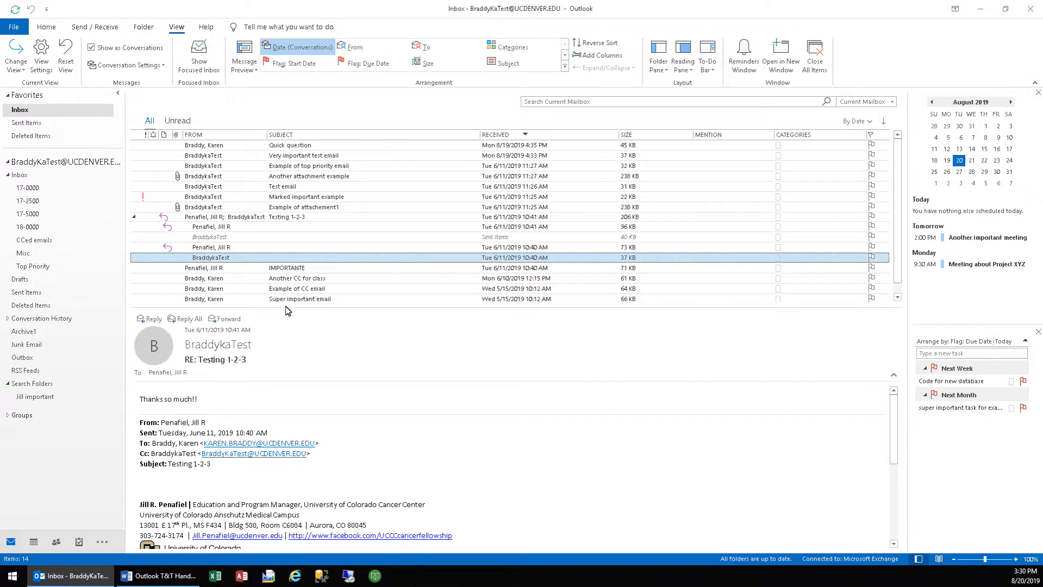
left_click(134, 217)
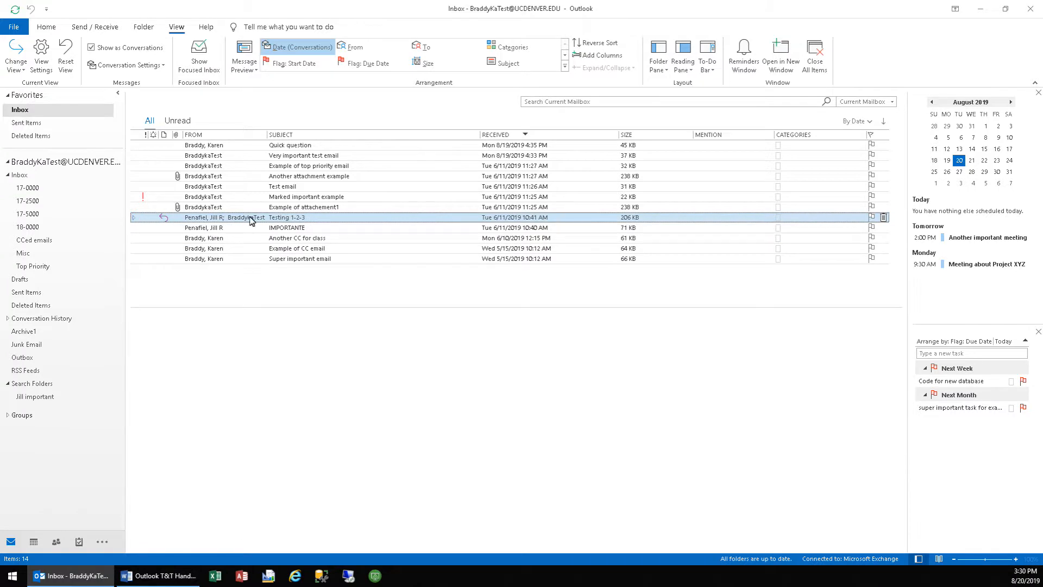
left_click(135, 218)
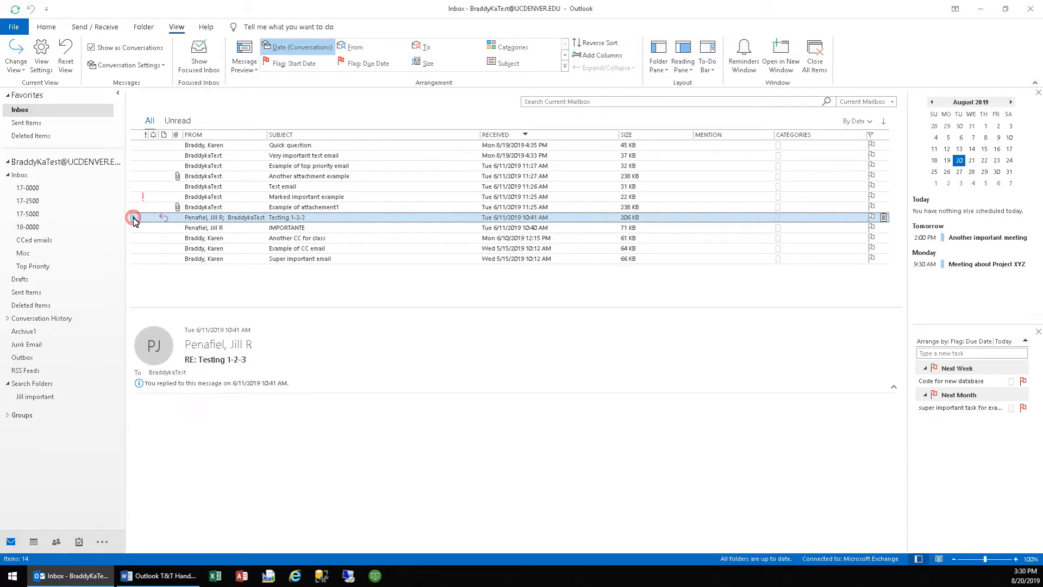
left_click(133, 218)
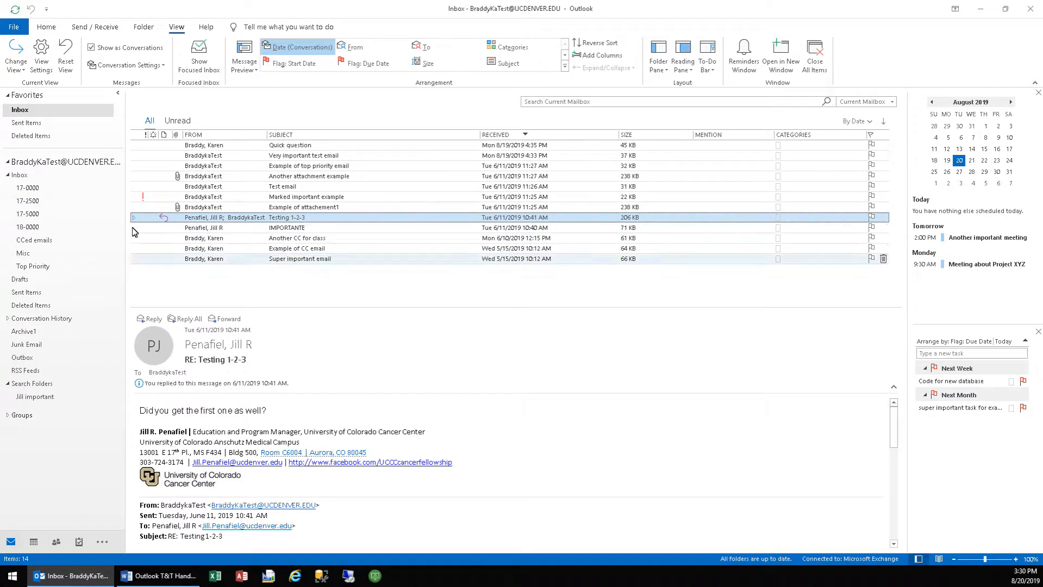
left_click(133, 218)
left_click(133, 218)
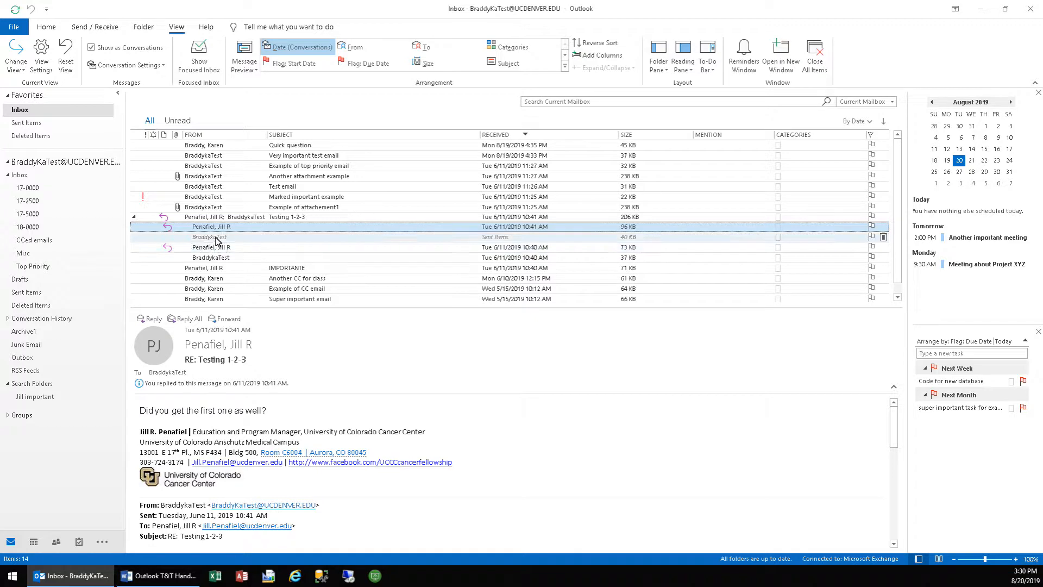
left_click(466, 239)
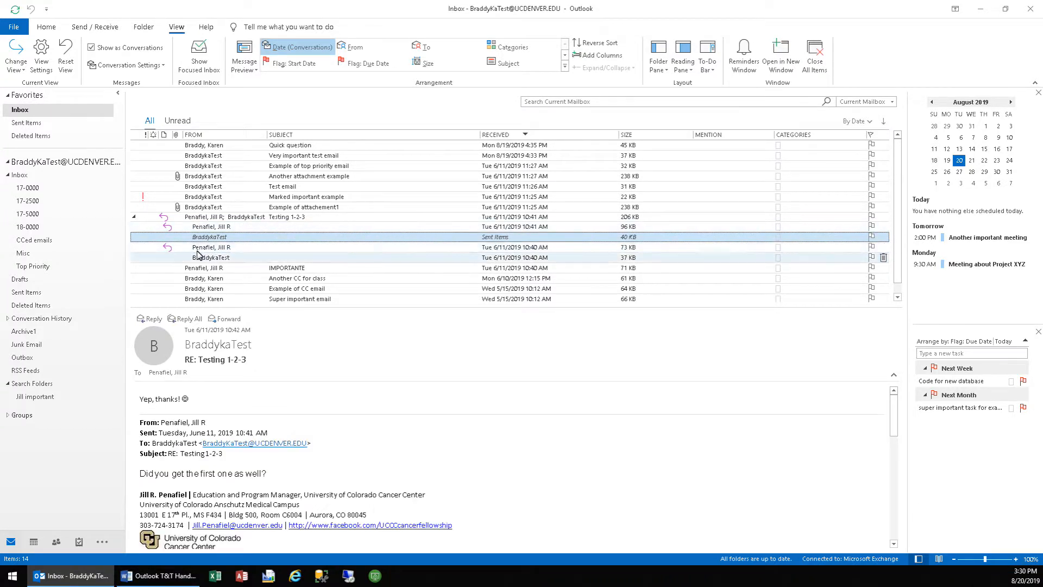
left_click(133, 217)
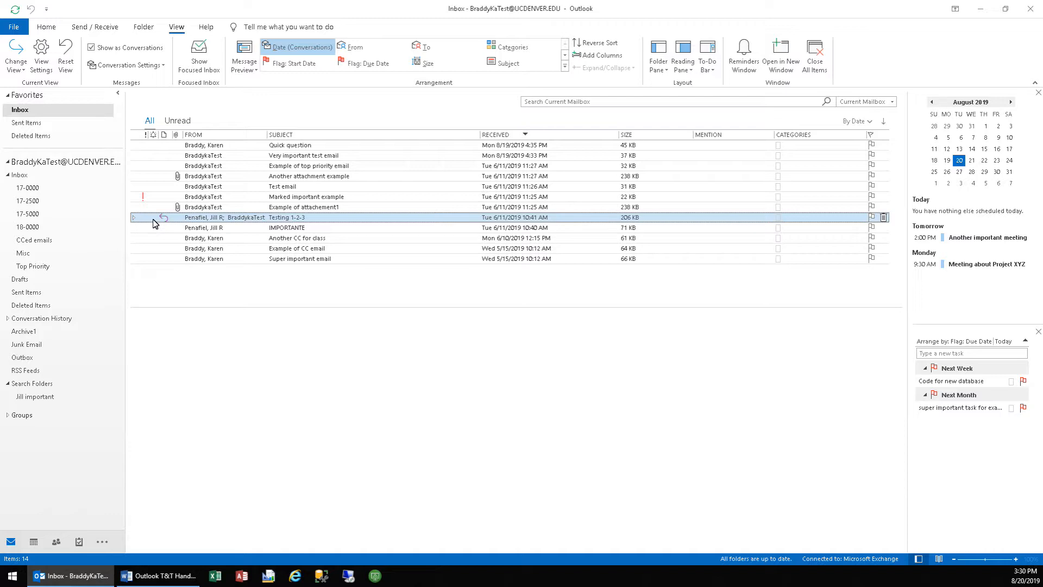
left_click(93, 49)
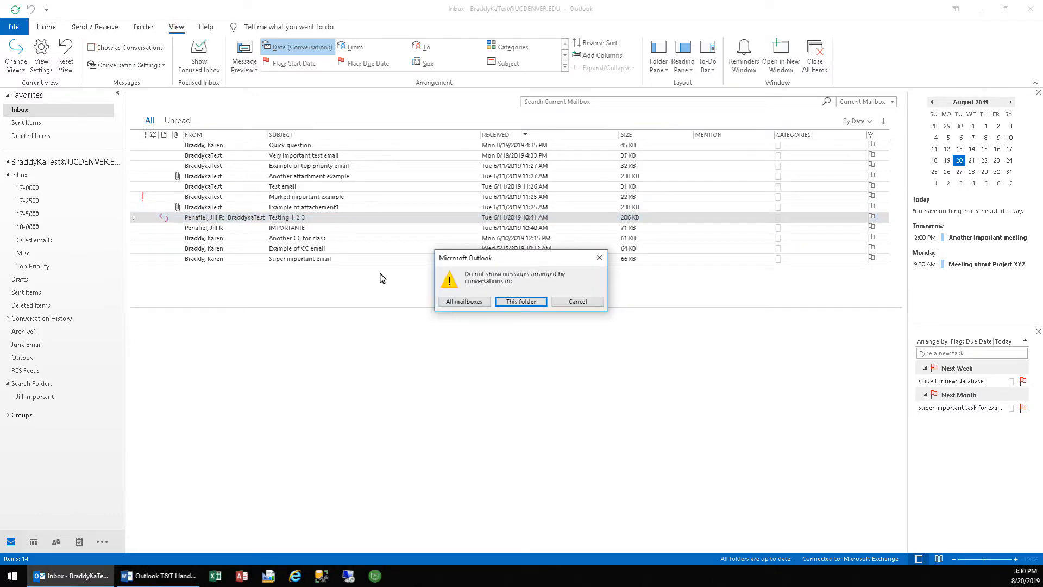
left_click(520, 302)
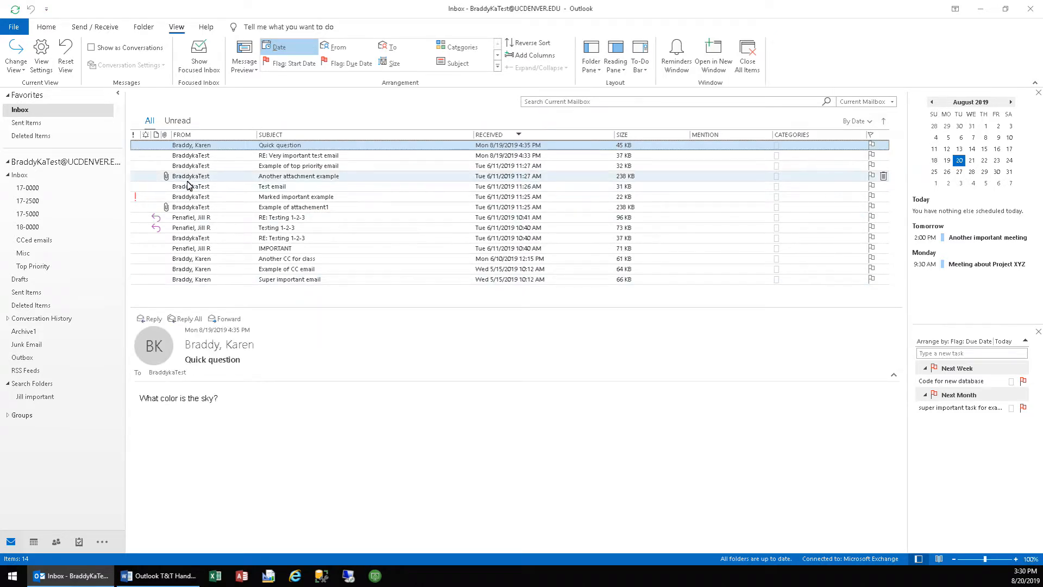
Run Clean Up Folder on the Inbox and confirm, reducing it from 14 to 12 messages
left_click(46, 27)
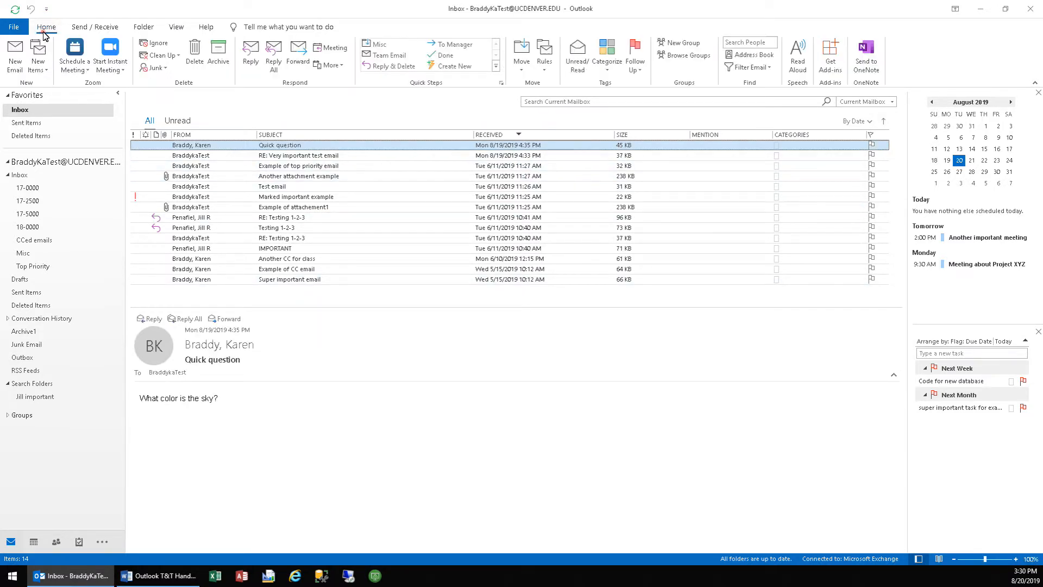
left_click(174, 56)
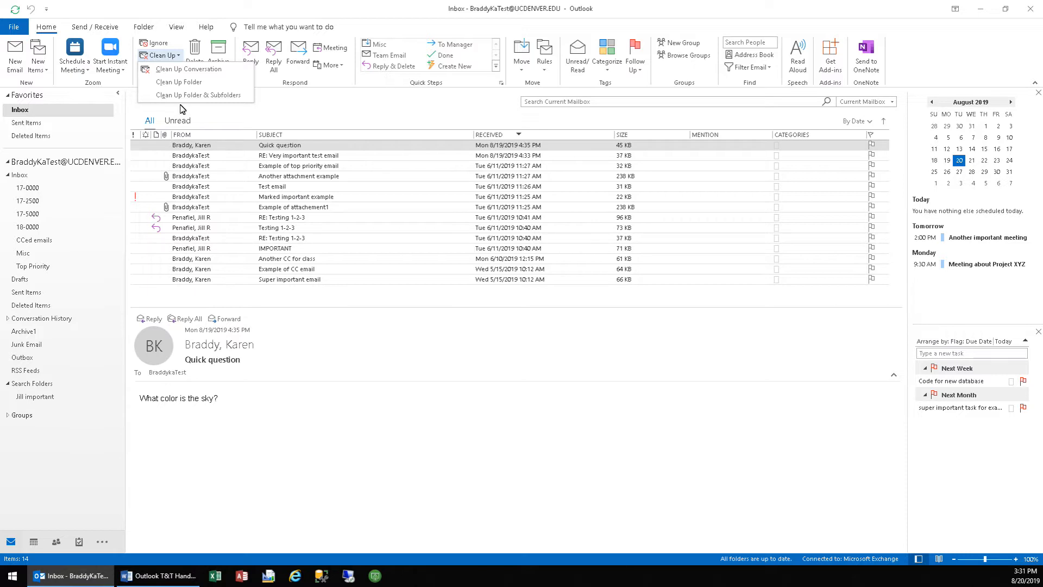
left_click(174, 83)
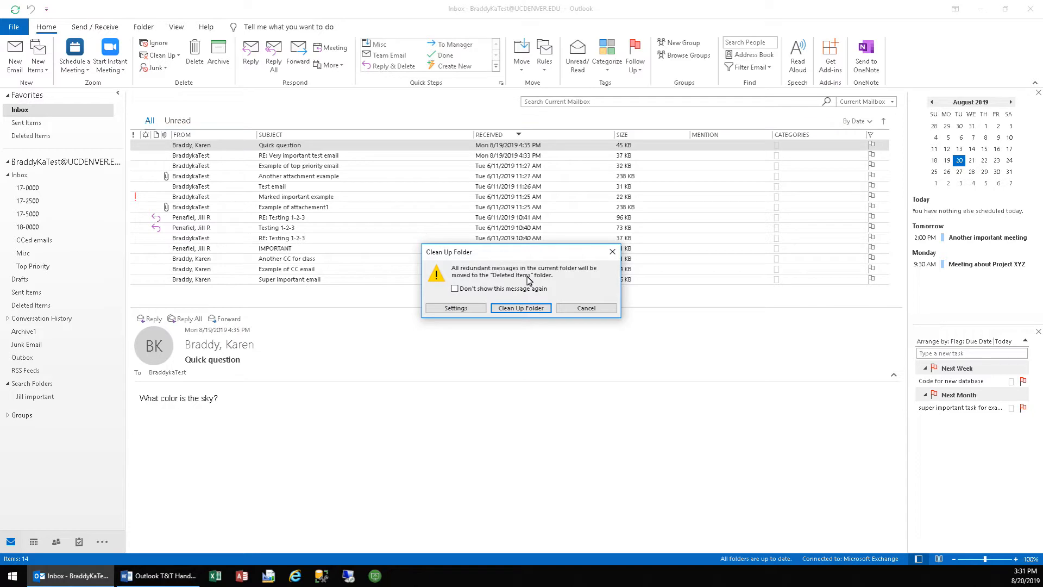
left_click(514, 308)
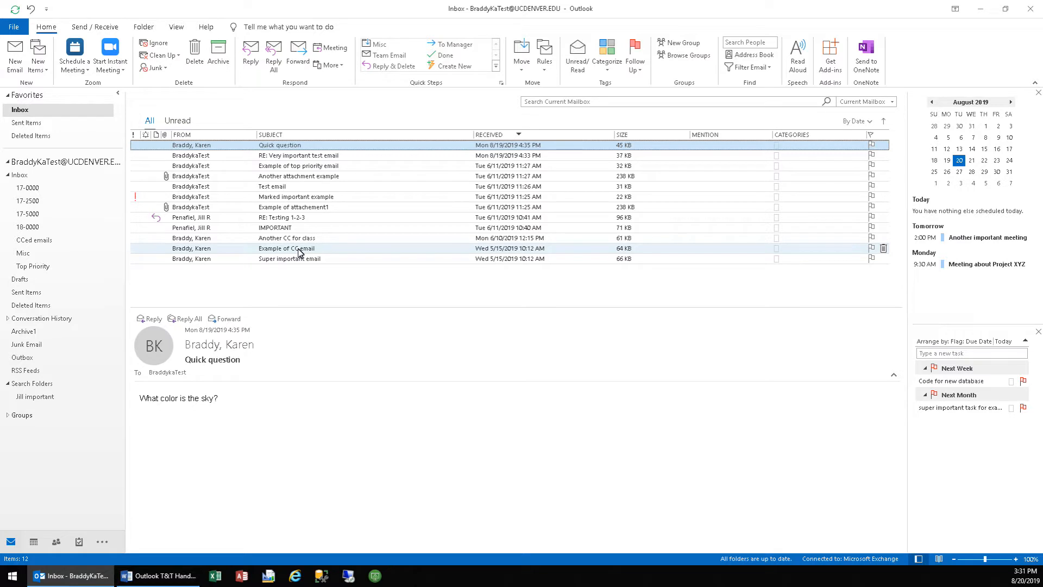
left_click(157, 56)
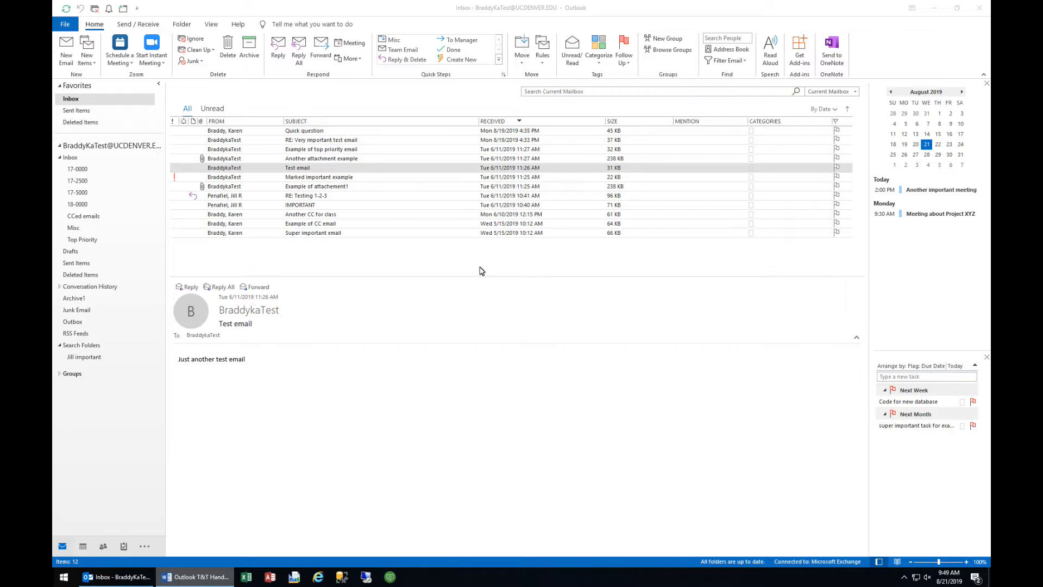
left_click(93, 22)
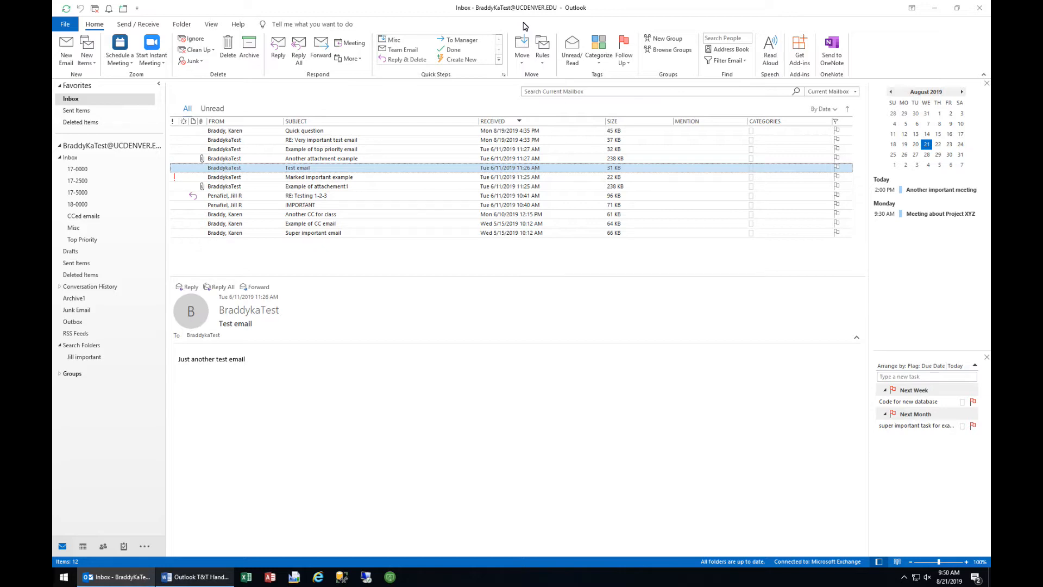
Reply & Delete 'Quick question' with the answer 'blue', then Reply & Delete 'RE: Very important test email' without replying
left_click(271, 131)
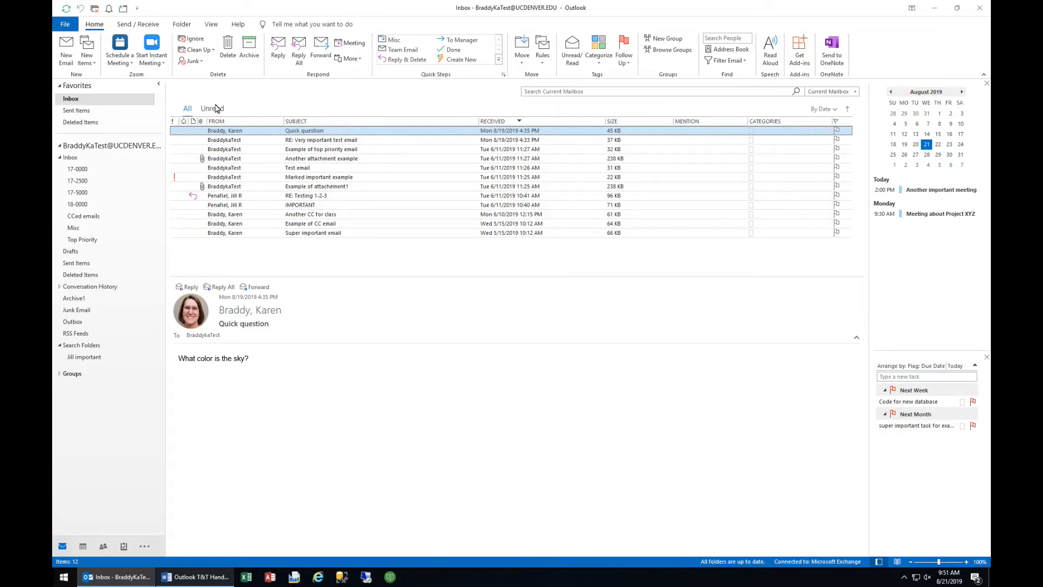
left_click(404, 59)
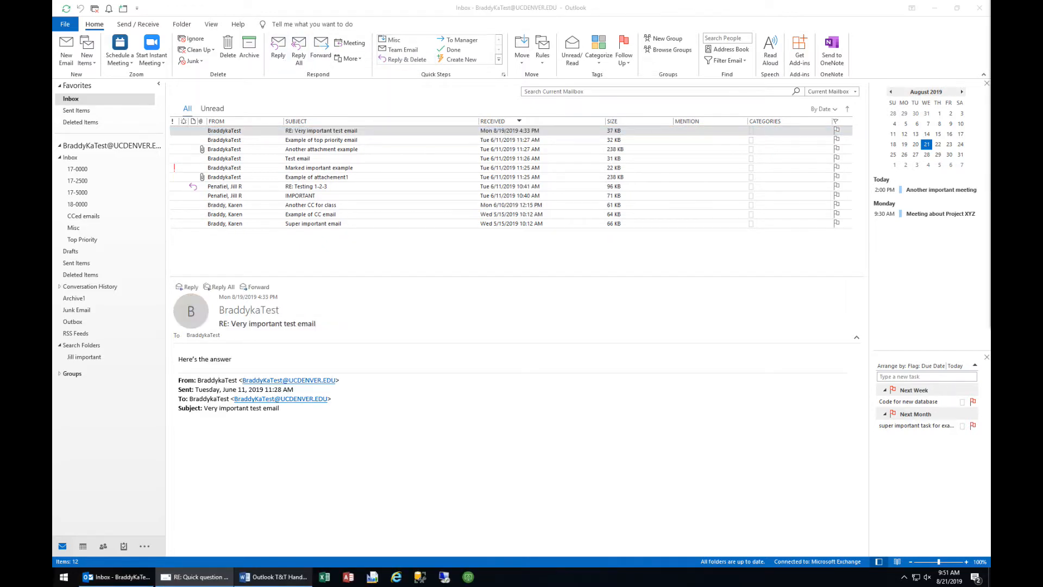
left_click_drag(989, 33, 732, 8)
double_click(732, 8)
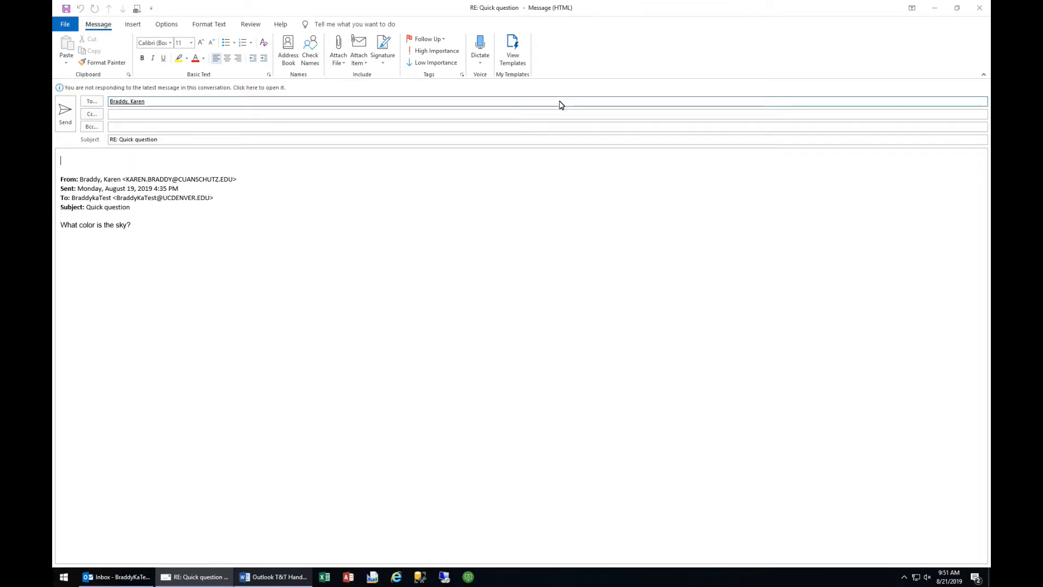
type("blue")
left_click(64, 121)
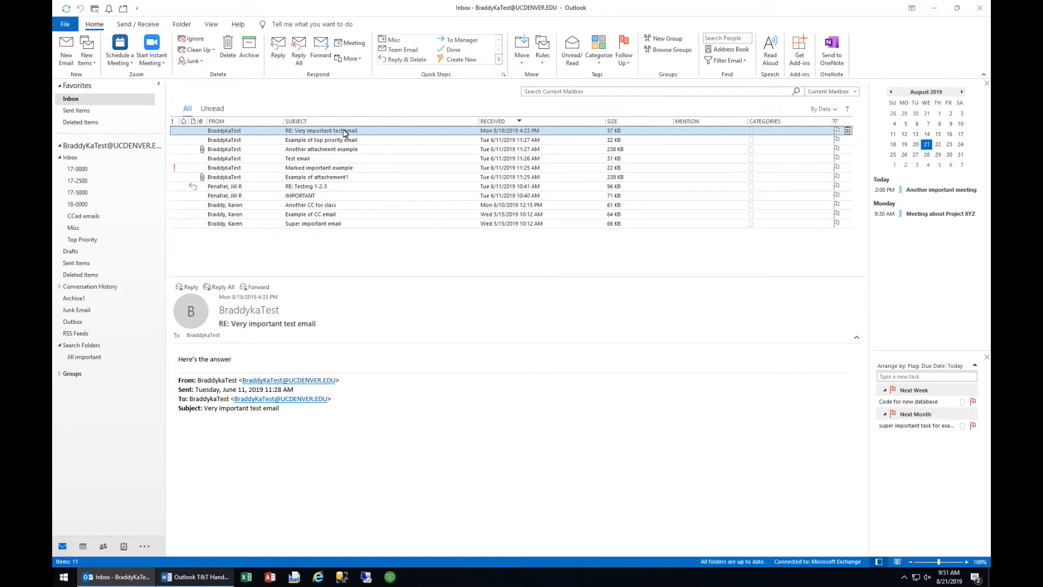
left_click(396, 61)
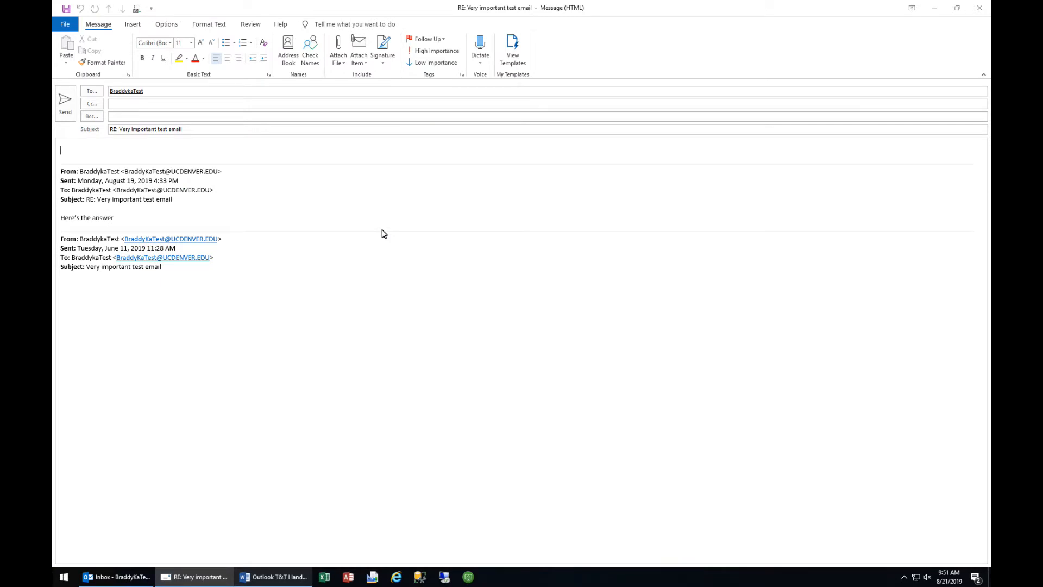
left_click(979, 9)
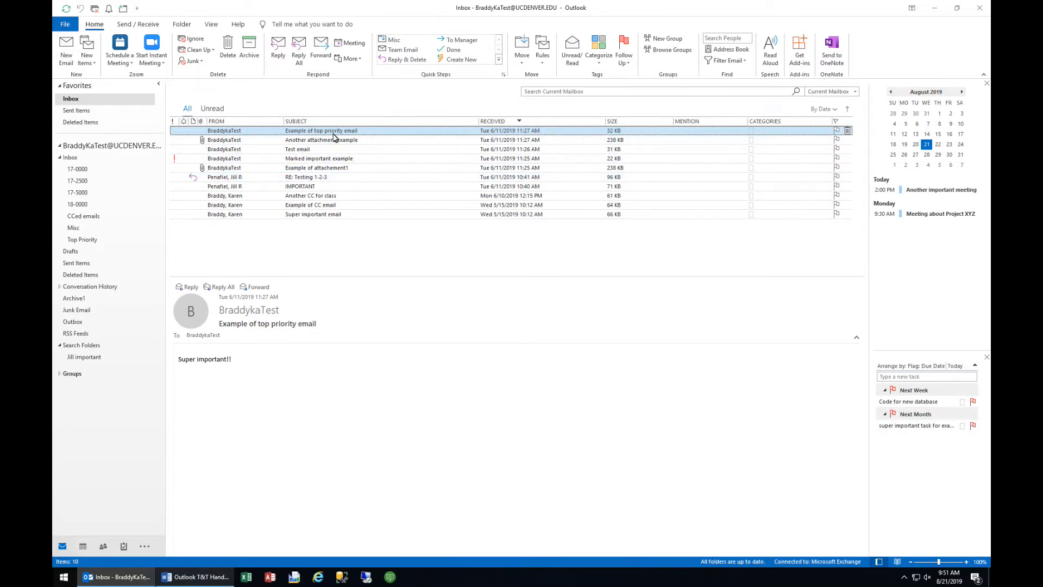
Drag 'RE: Very important test email' from Deleted Items back into the Inbox
left_click(73, 122)
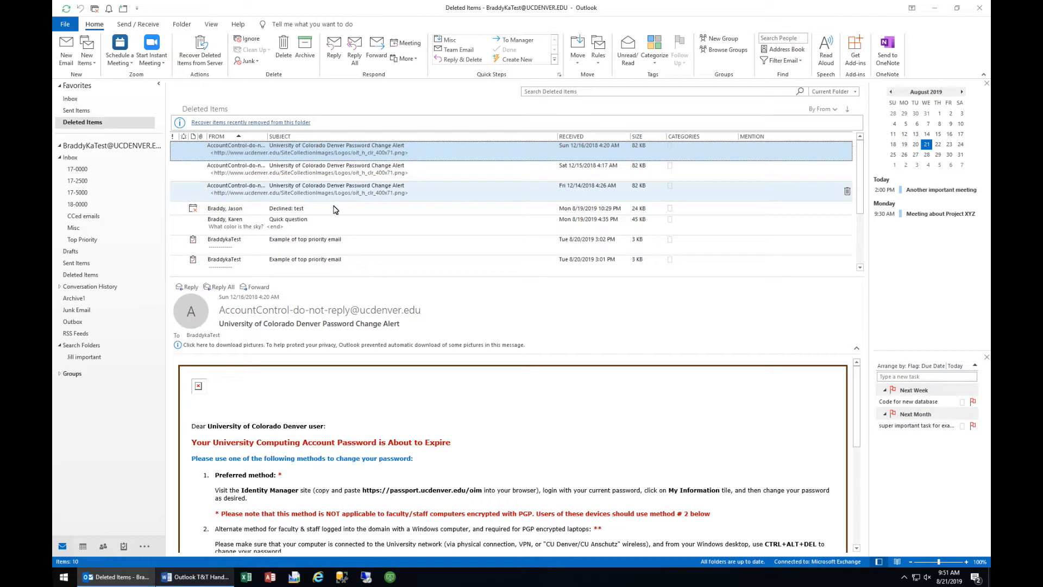
left_click_drag(319, 218, 81, 162)
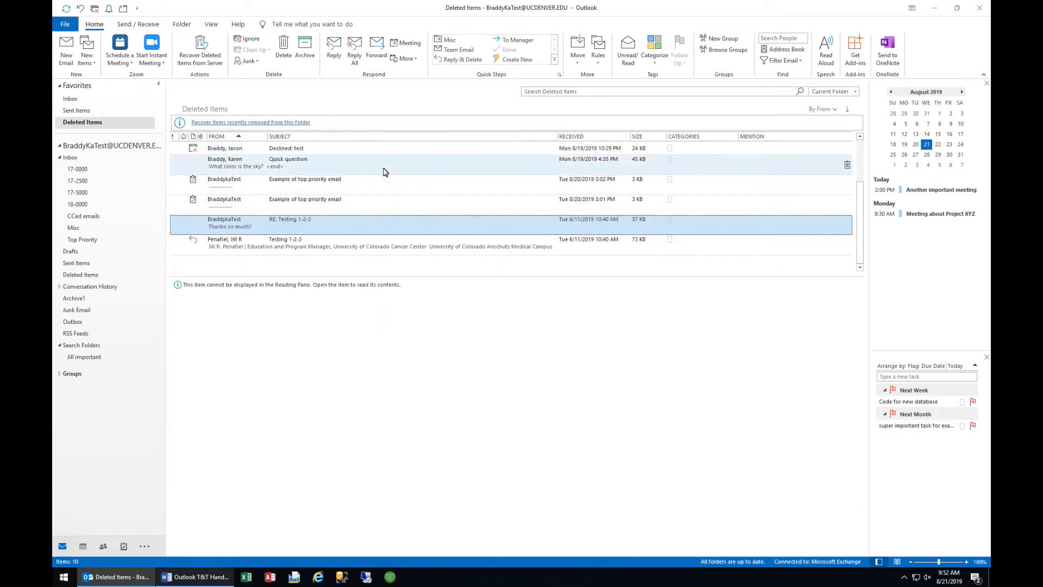
left_click(71, 99)
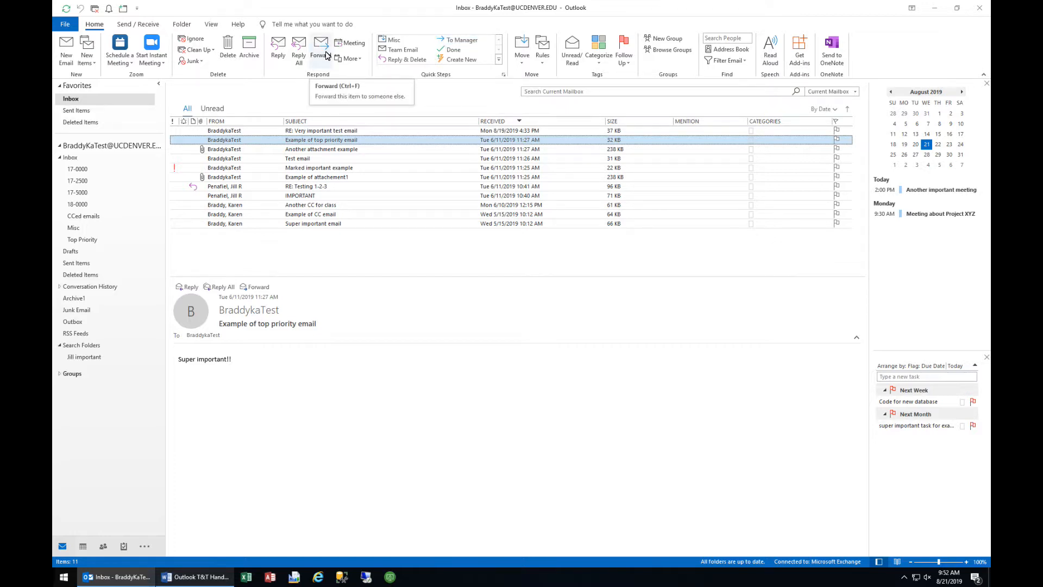
Rename the To Manager quick step to 'Fw' and address it to a colleague from the address book
left_click(456, 43)
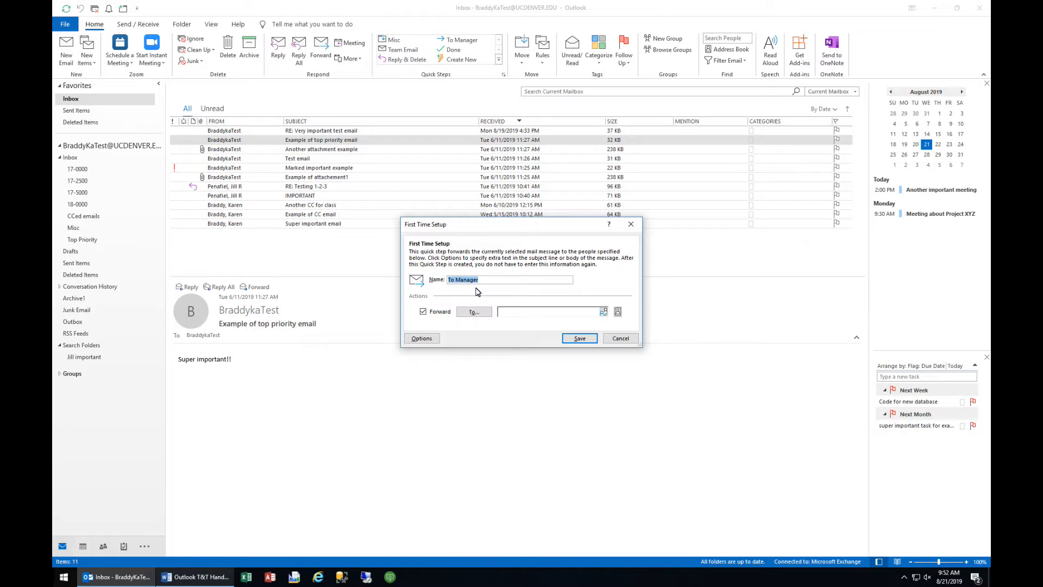
key("BackSpace")
type("Fwd Jill")
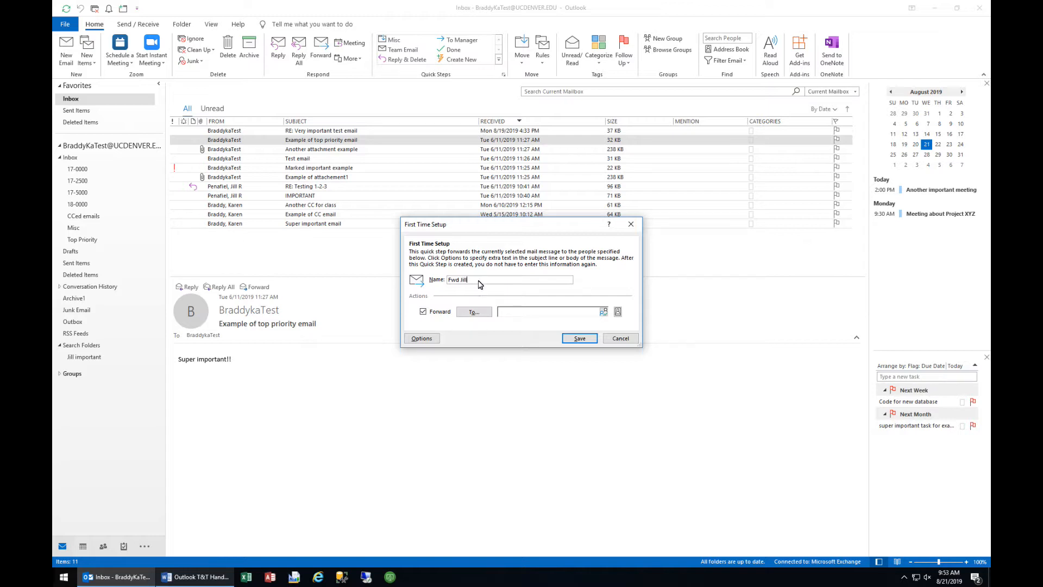
left_click(473, 311)
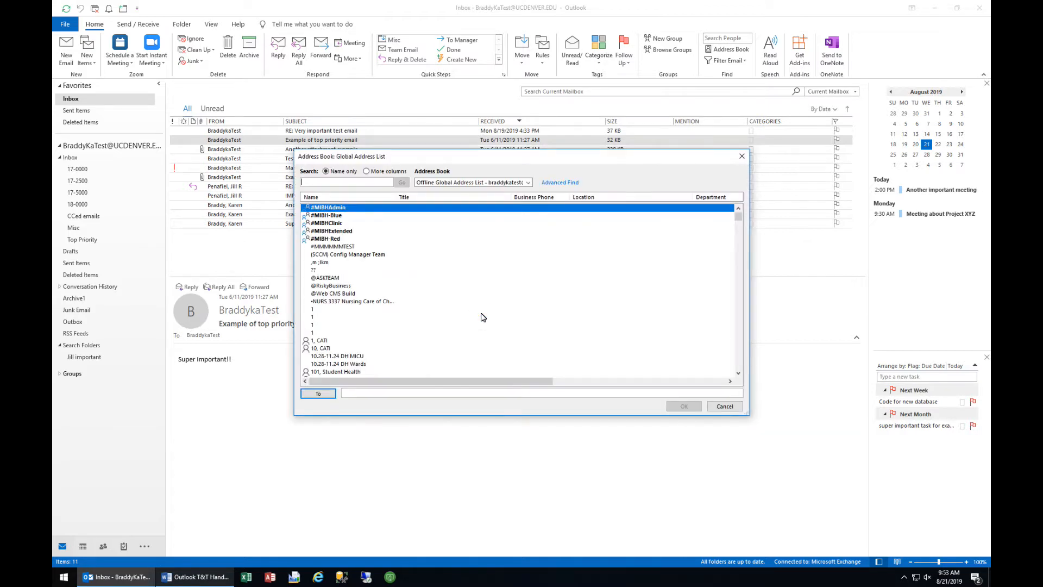
type("penafie")
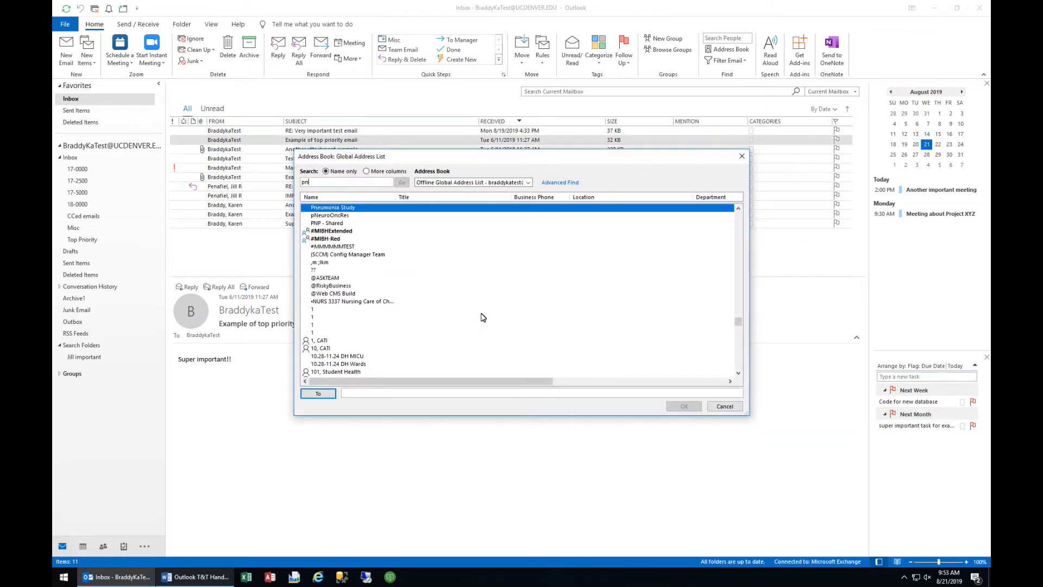
key("Return")
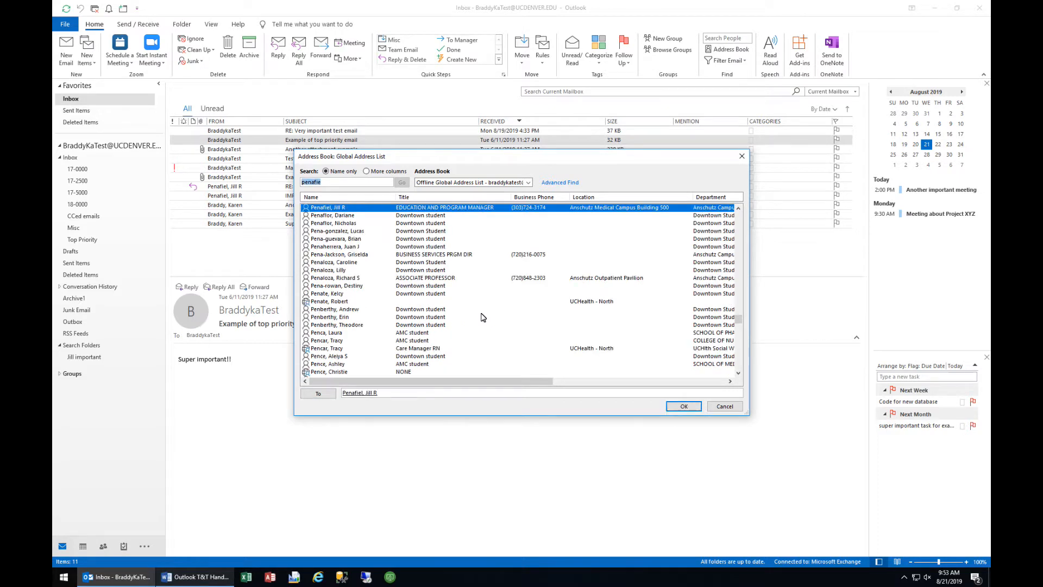
left_click(683, 407)
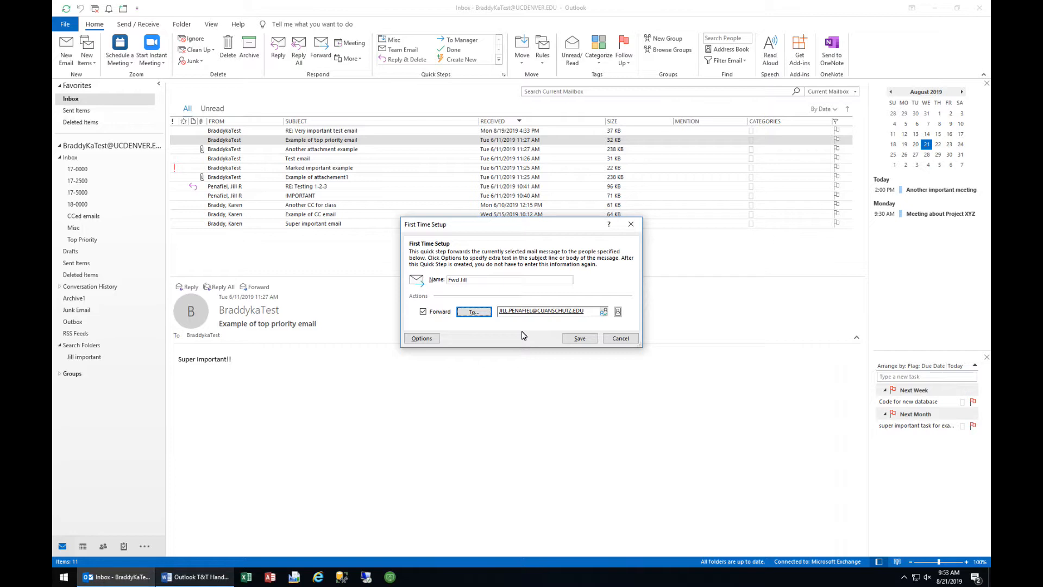
In the full quick step options, set the Forward action's To recipient to that colleague again
left_click(418, 338)
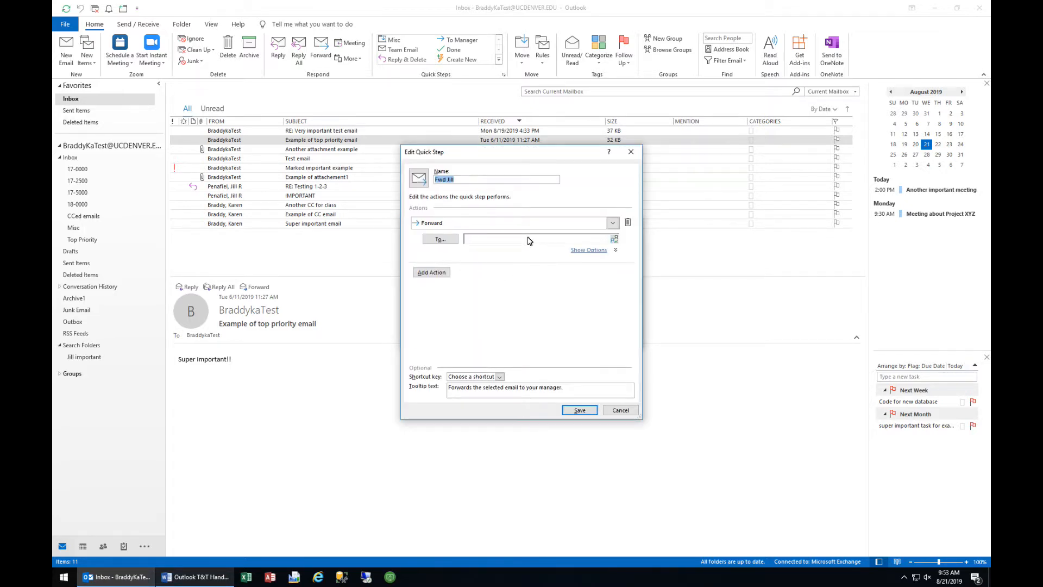
left_click(454, 241)
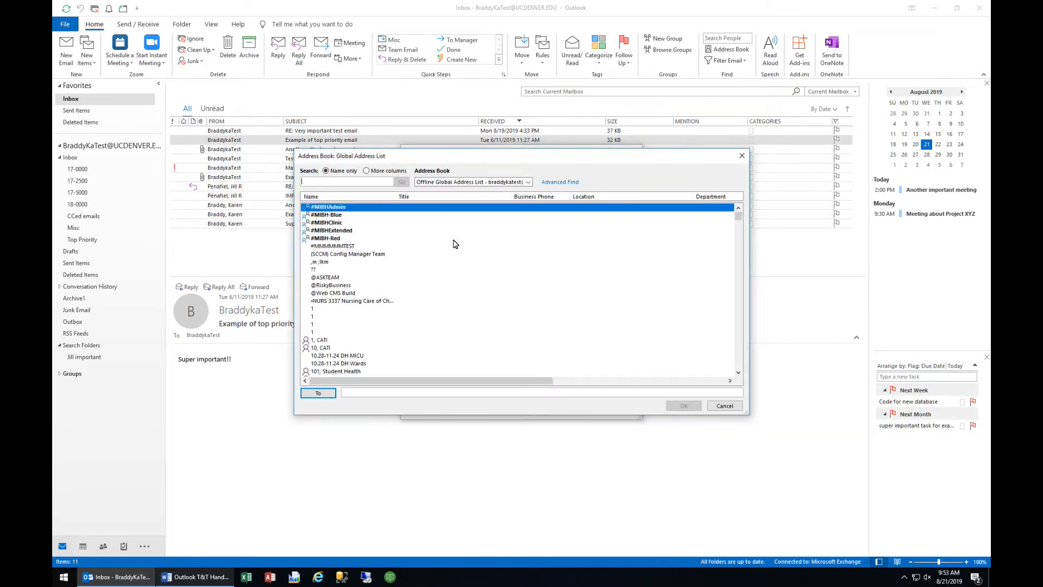
type("penaf")
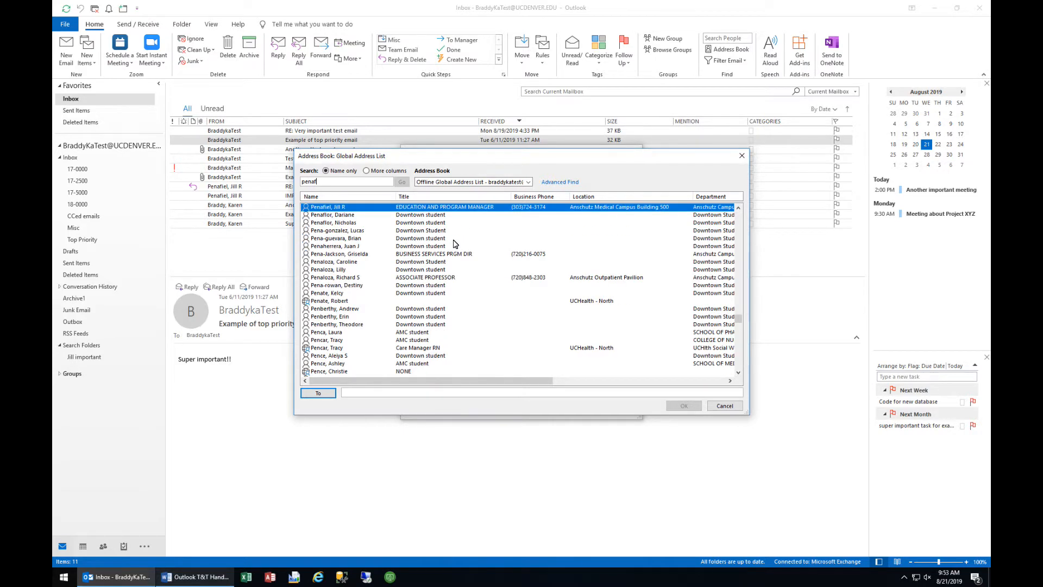
key("Return")
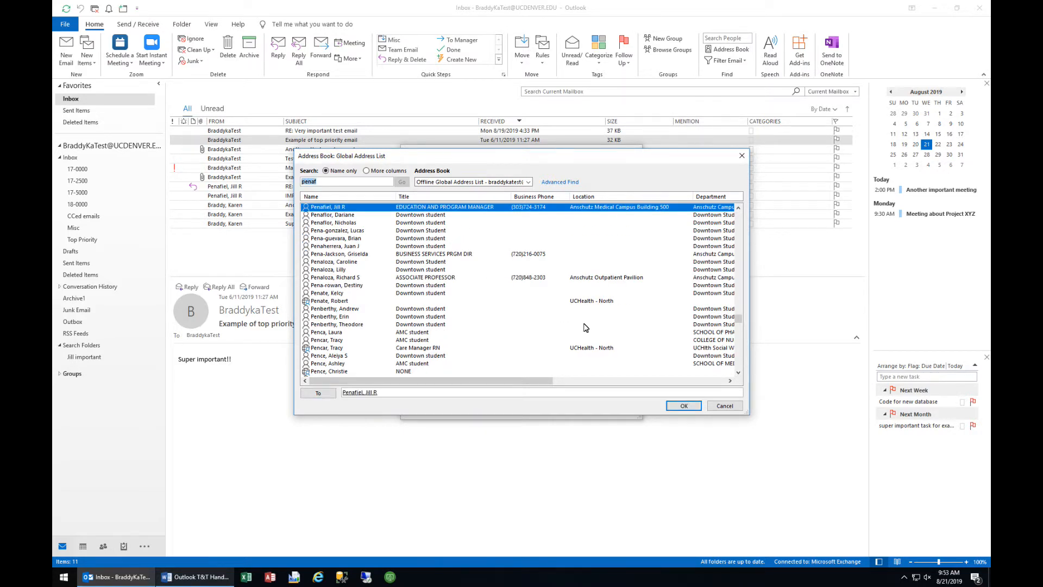
left_click(684, 406)
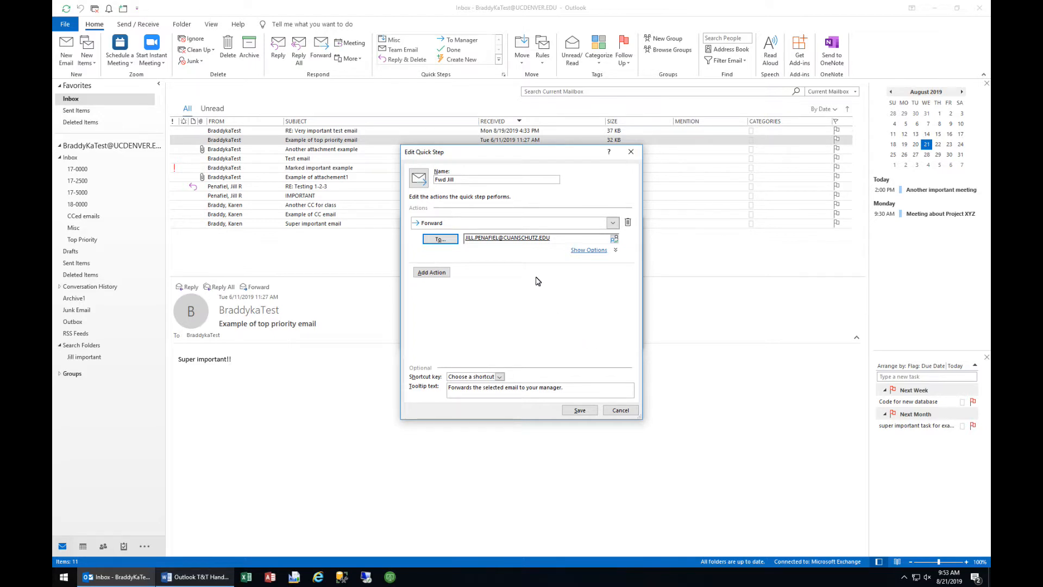
Add the text 'Here's some info related to our project XYZ, thanks!' to the forwarding quick step and save it
left_click(587, 251)
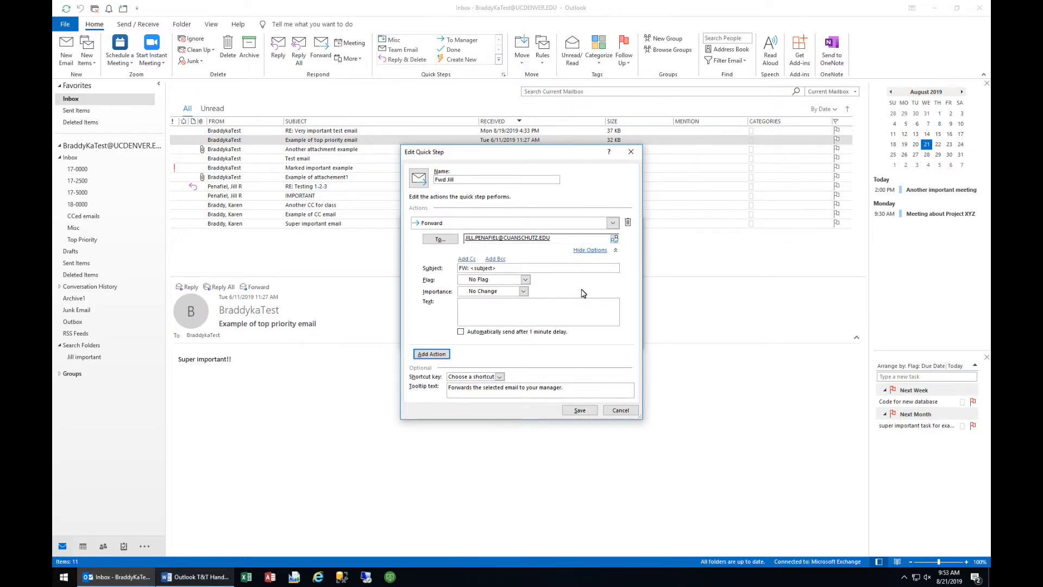
left_click(510, 271)
left_click(482, 305)
type("Here's some info related to our")
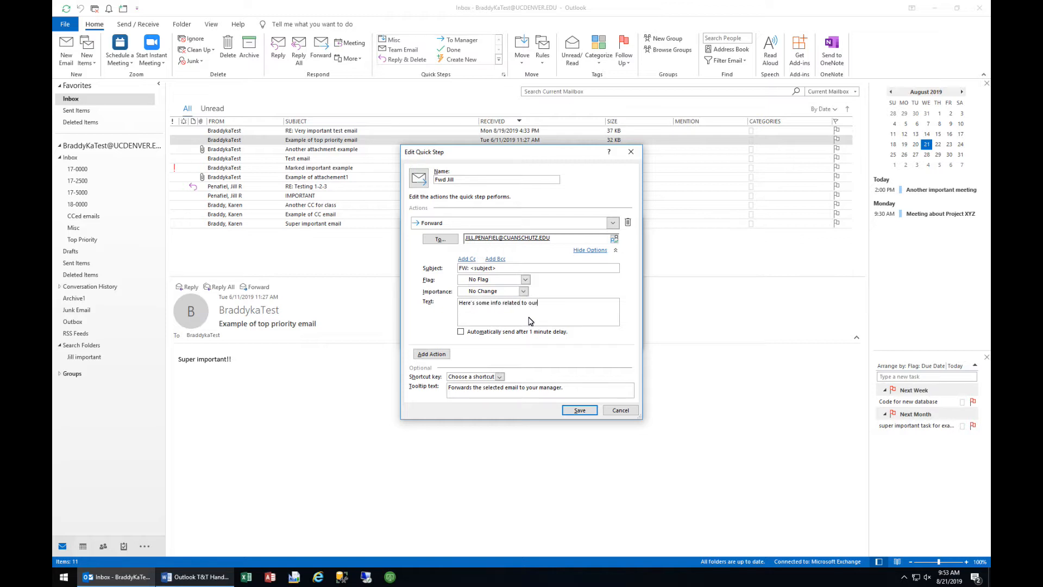
type(" project XYZ, thanks!")
left_click(580, 410)
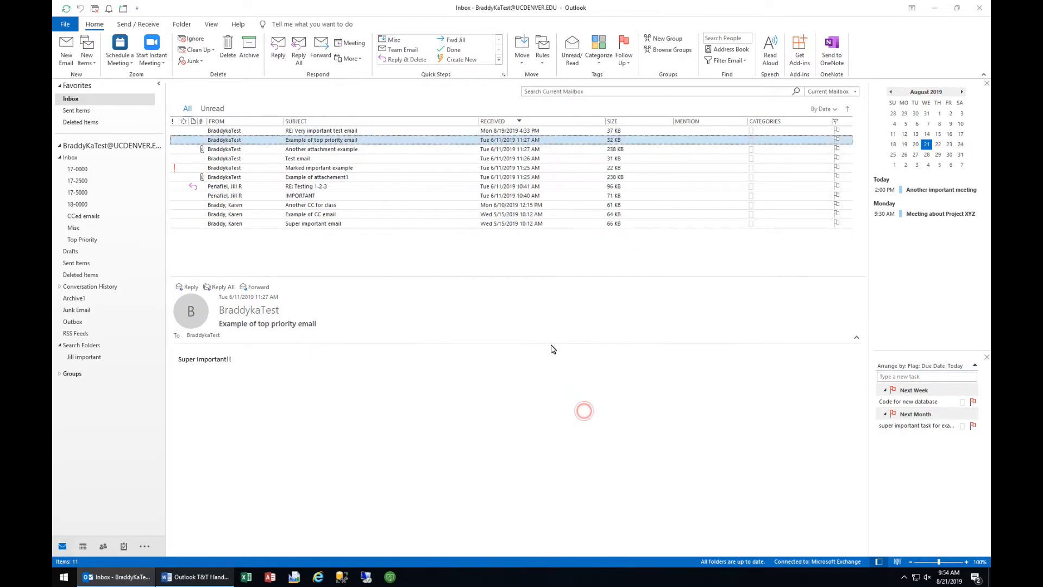
left_click(461, 45)
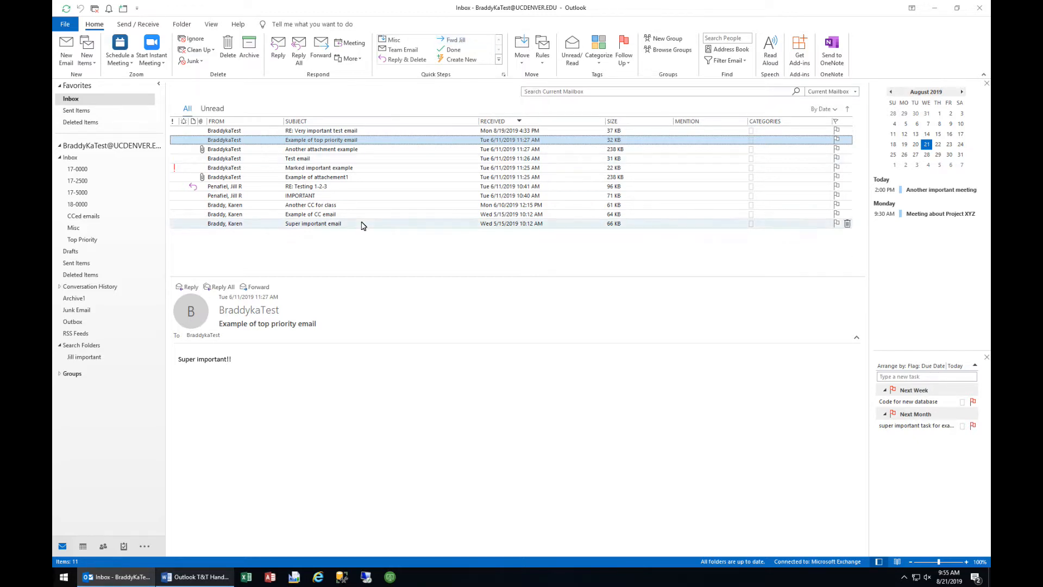
left_click(289, 171)
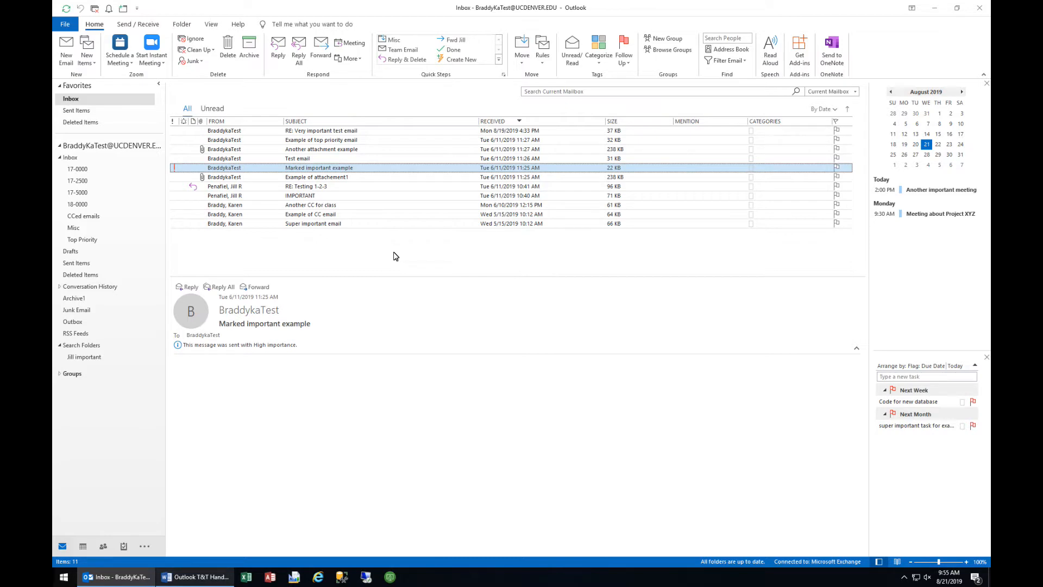
left_click(312, 159)
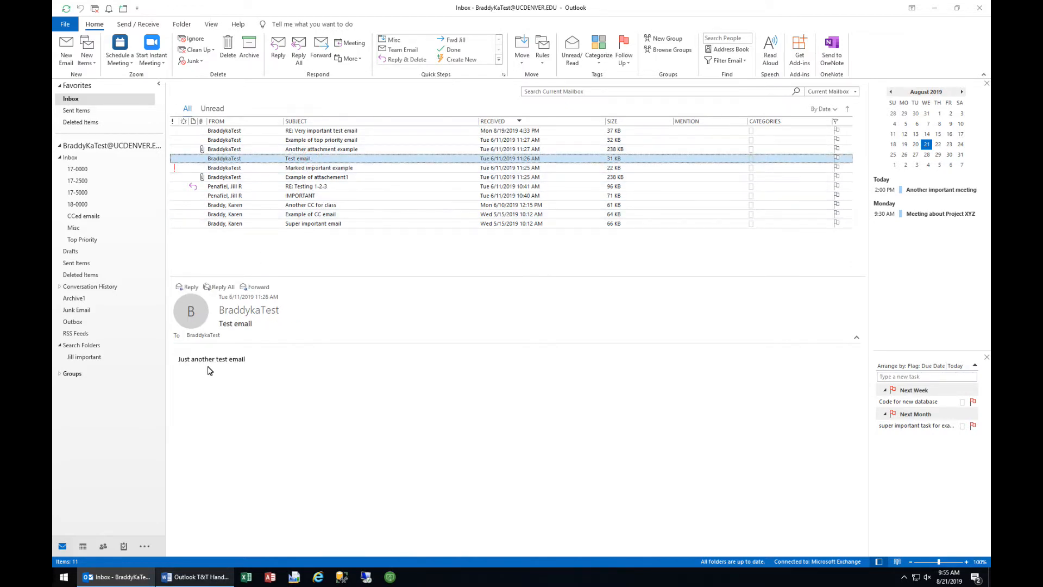
left_click(466, 46)
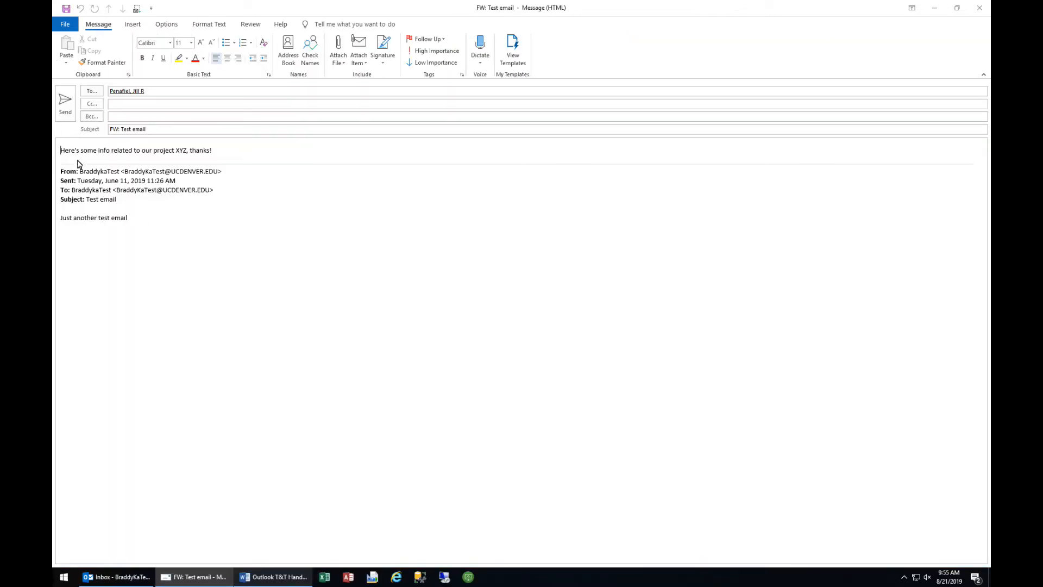
left_click_drag(61, 151, 228, 150)
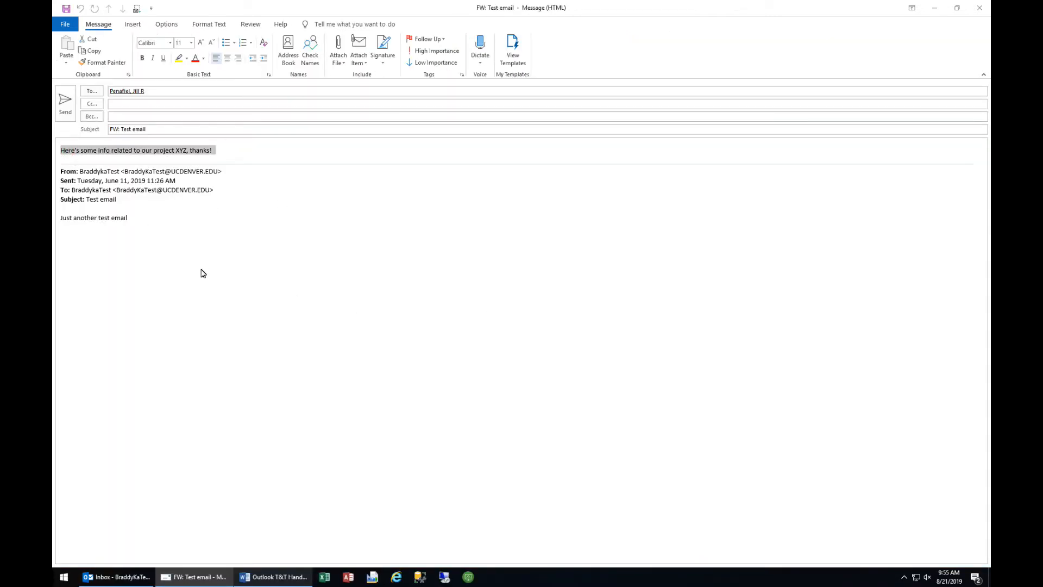
left_click(149, 91)
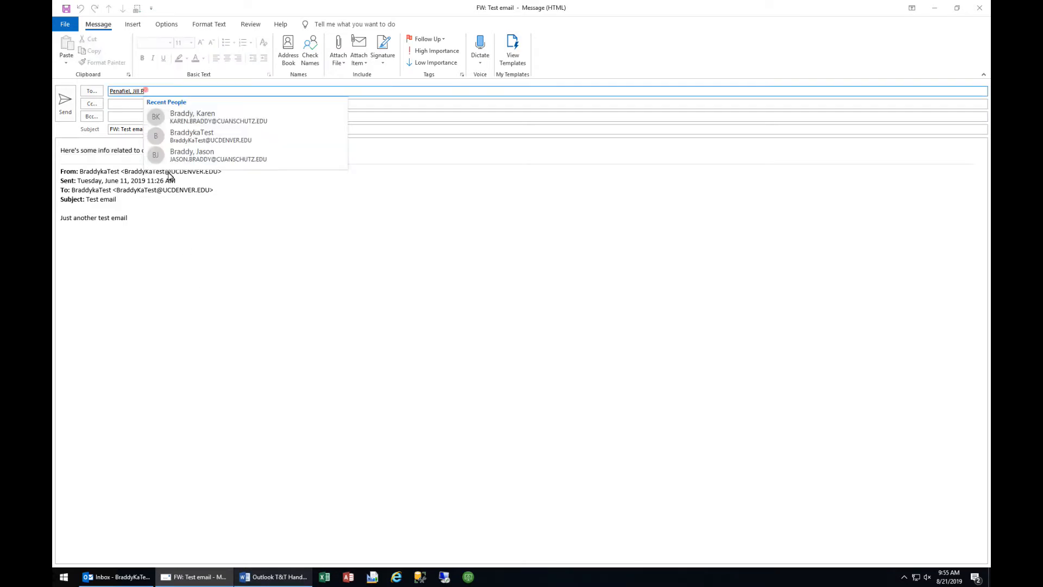
left_click(159, 235)
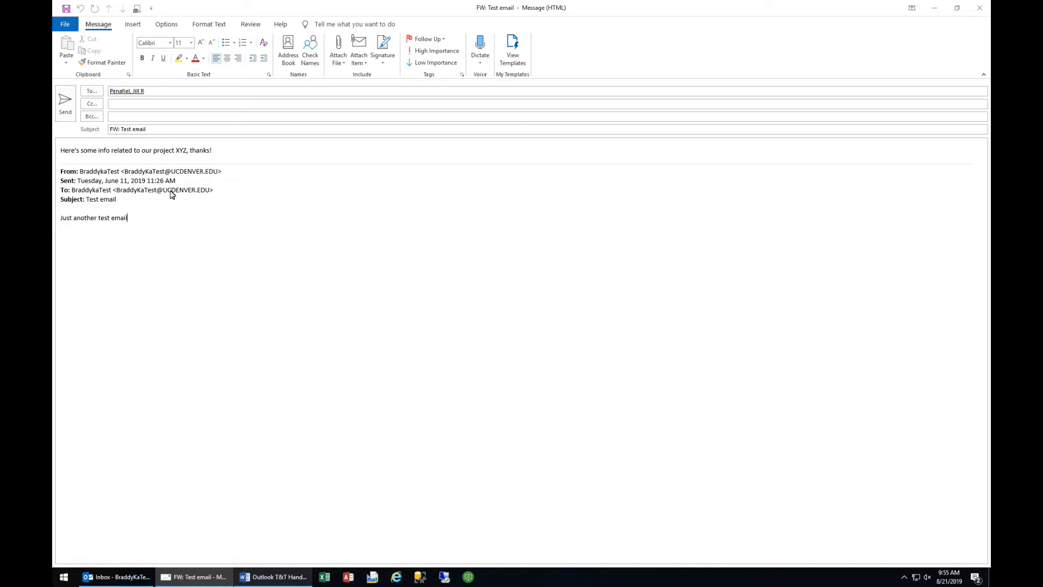
left_click(979, 8)
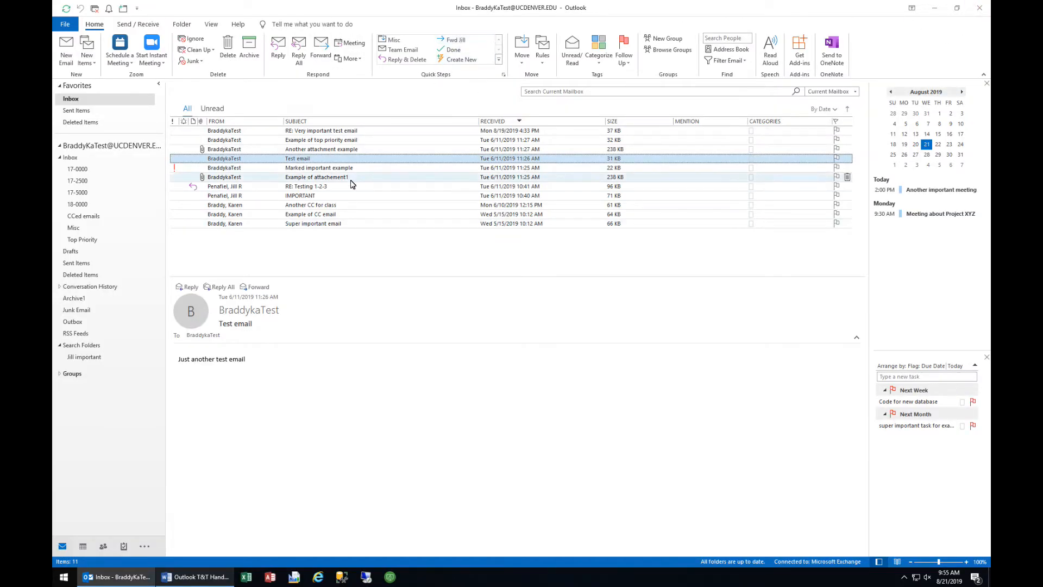
left_click(455, 40)
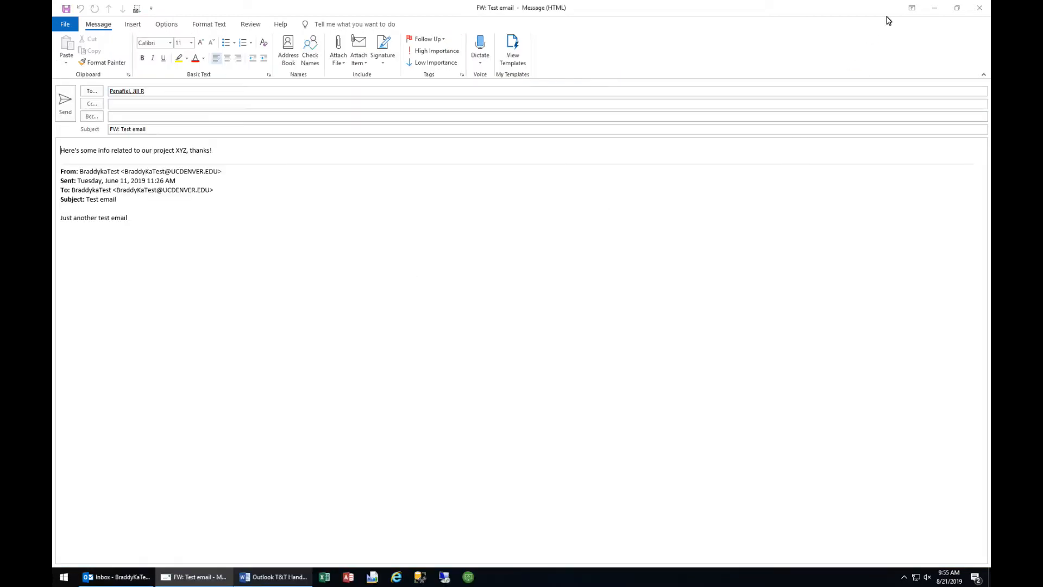
left_click(979, 8)
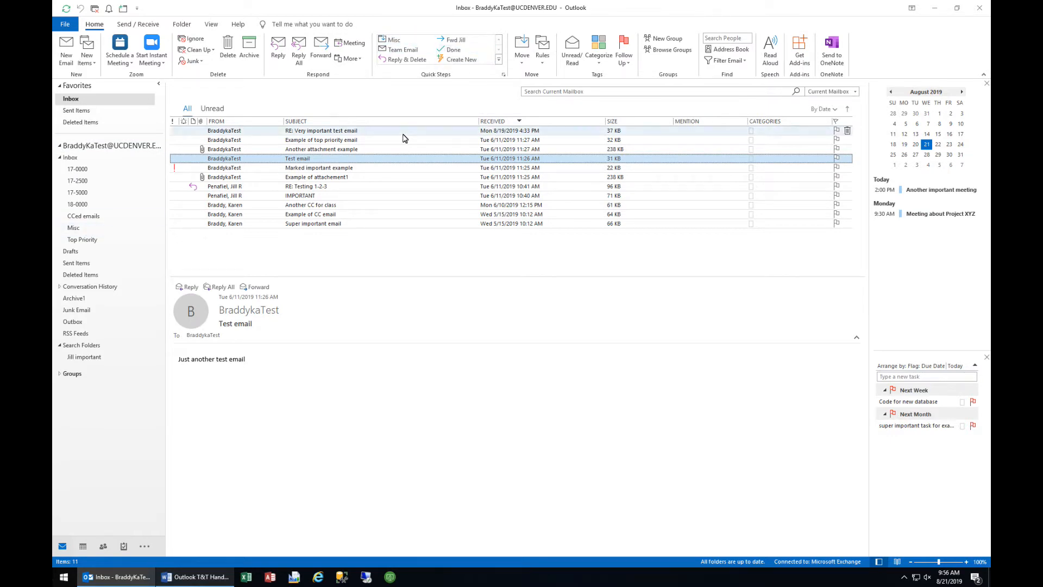
Address the Team Email quick step's new message to three colleagues found in the address book
left_click(404, 52)
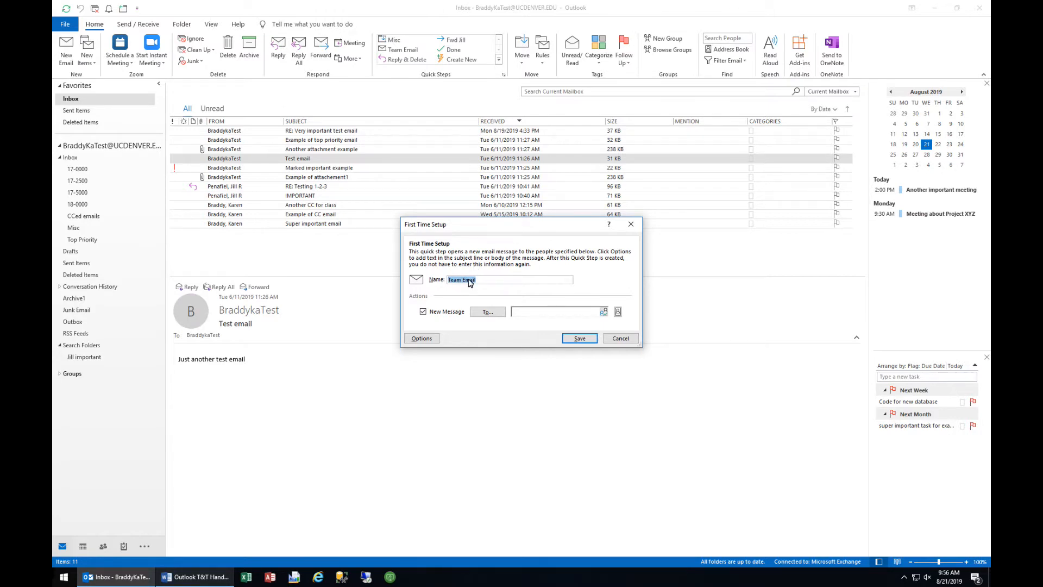
left_click(419, 340)
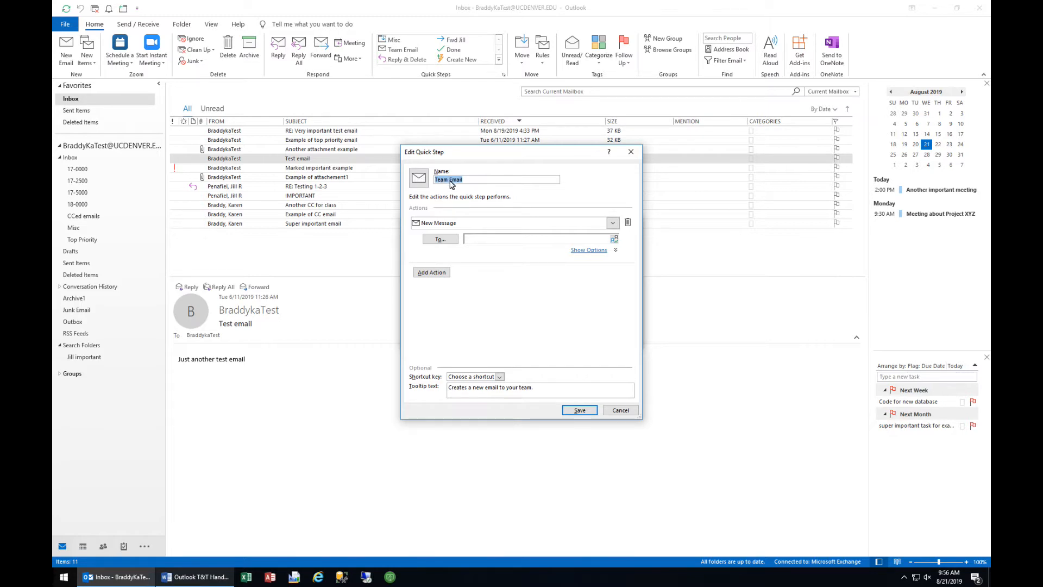
left_click(445, 240)
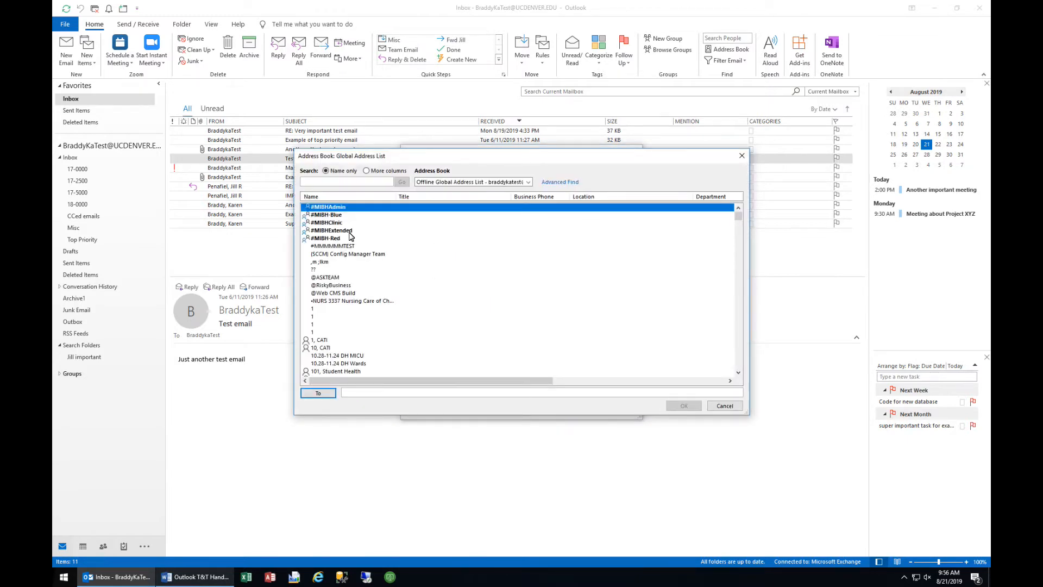
type("penafi")
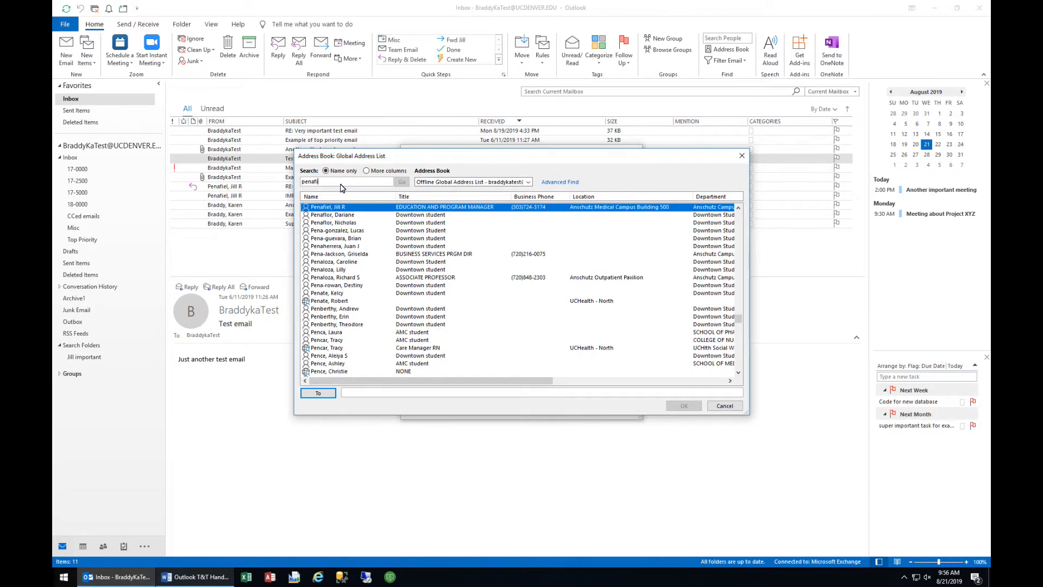
key("Return")
type("montour")
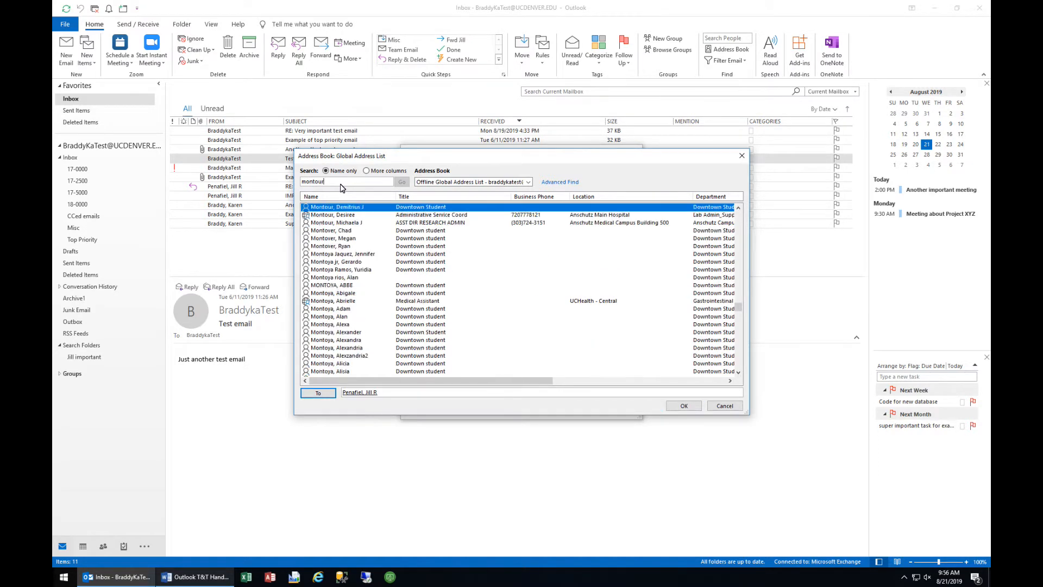
type(", m")
key("Return")
type("braddy, ja")
key("Return")
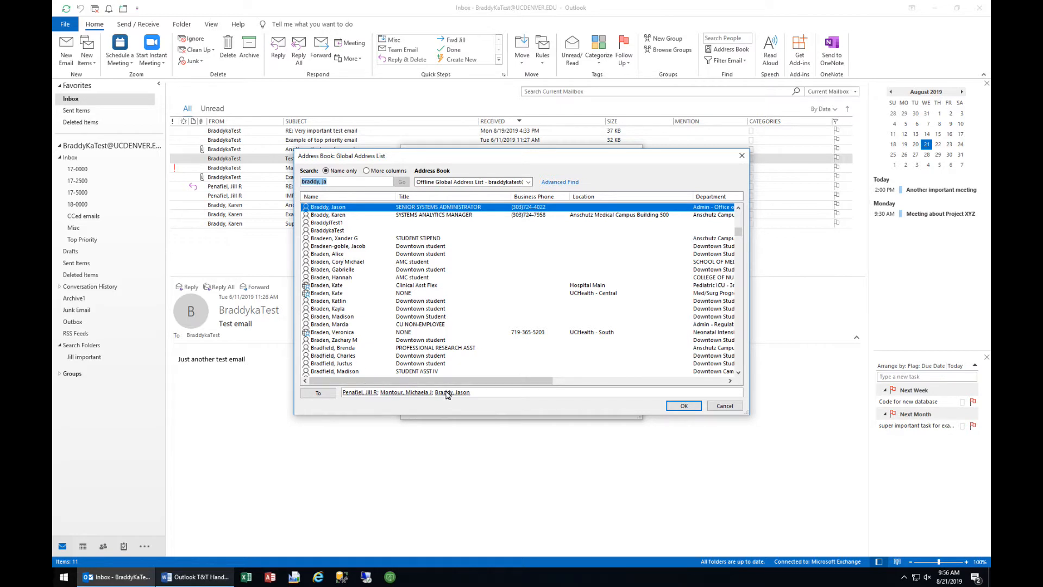
left_click(684, 406)
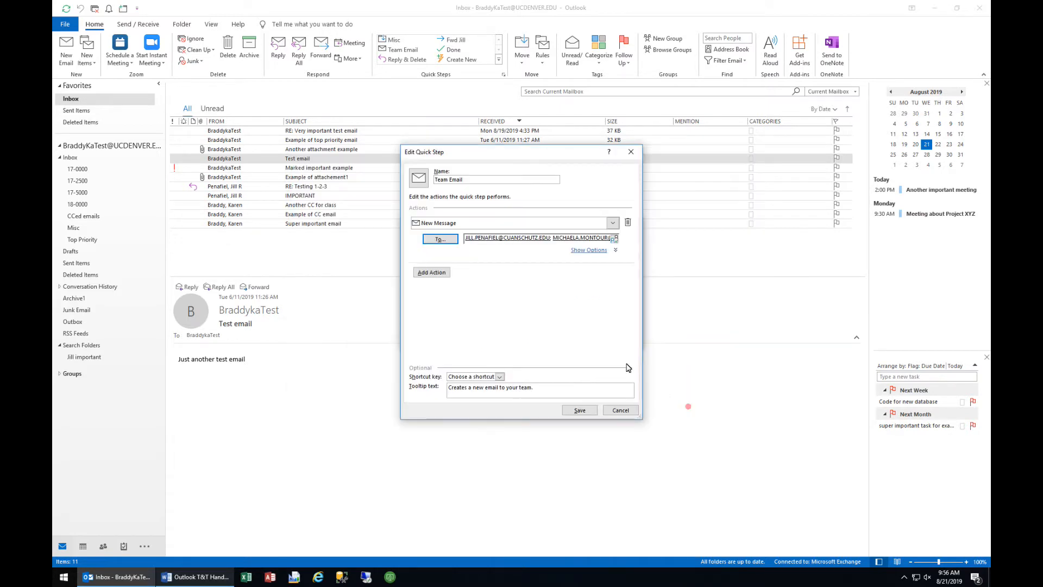
Give Team Email the subject 'This week's info about project xyz' and body 'Here's the latest update' then 'thanks', and save
left_click(583, 250)
left_click(474, 269)
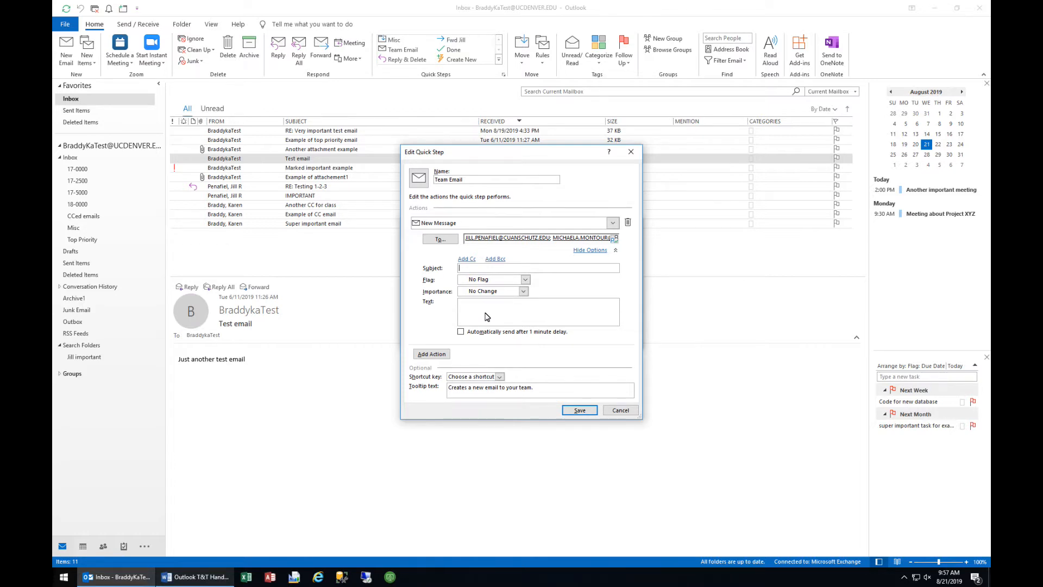
type("This week's info about project xyz")
left_click(476, 306)
type("Here's the latest updates.")
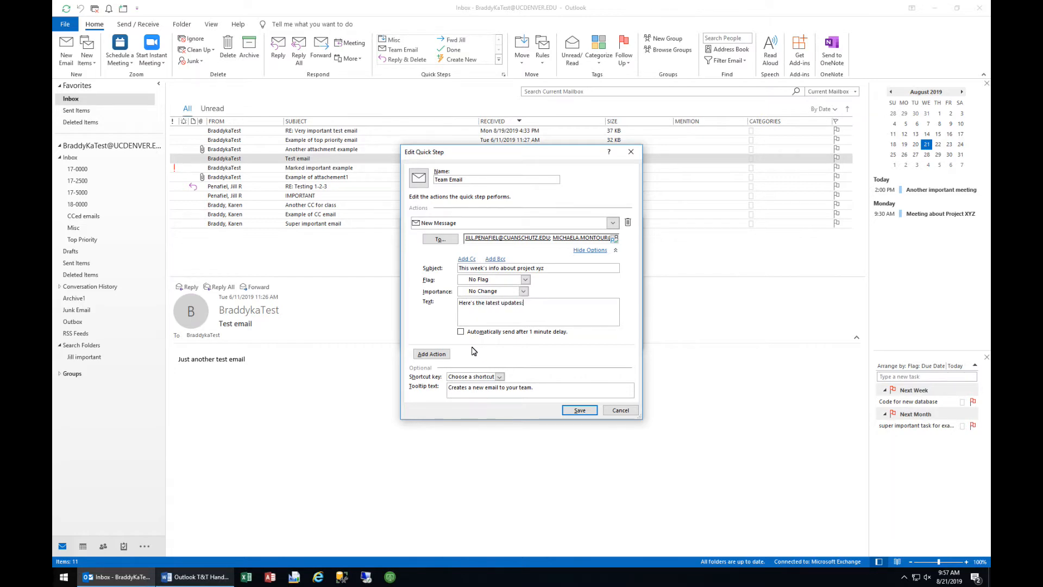
key("Return")
key("Return")
type("thanks")
left_click(579, 410)
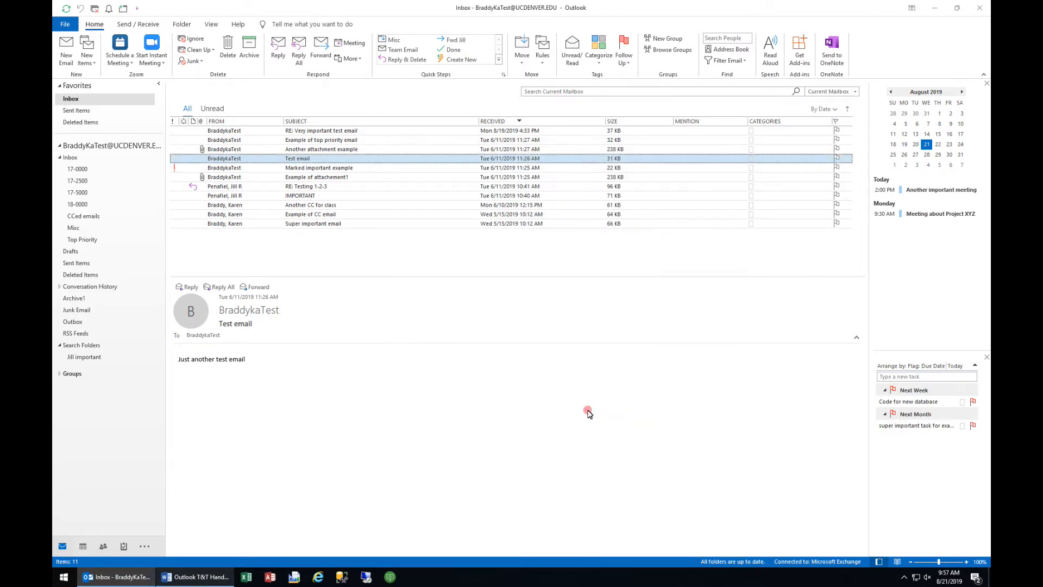
left_click(396, 50)
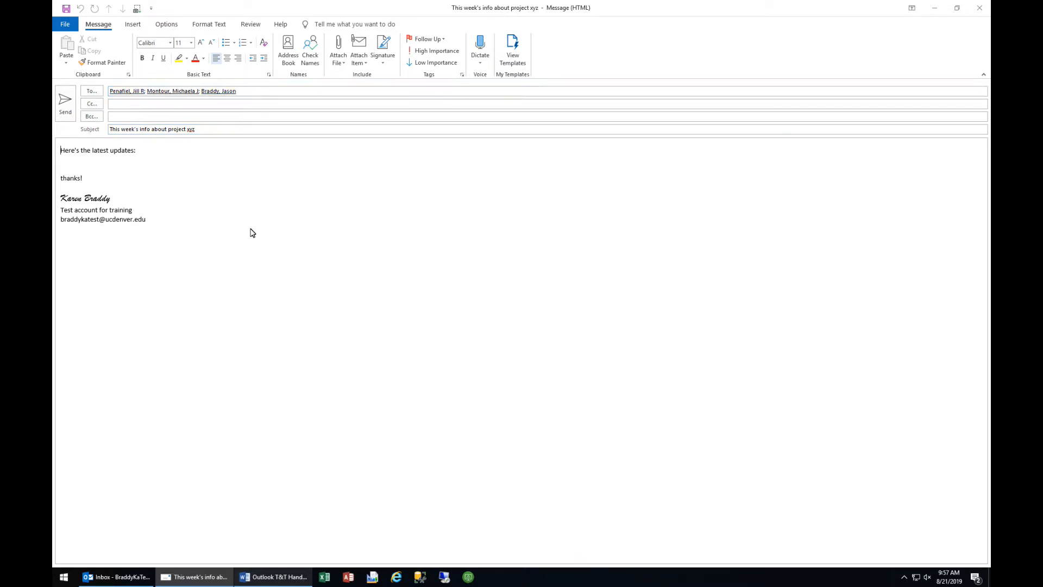
left_click(77, 164)
type("Dsfsdfdf")
key("Return")
type("sdfsdfdsf")
key("Return")
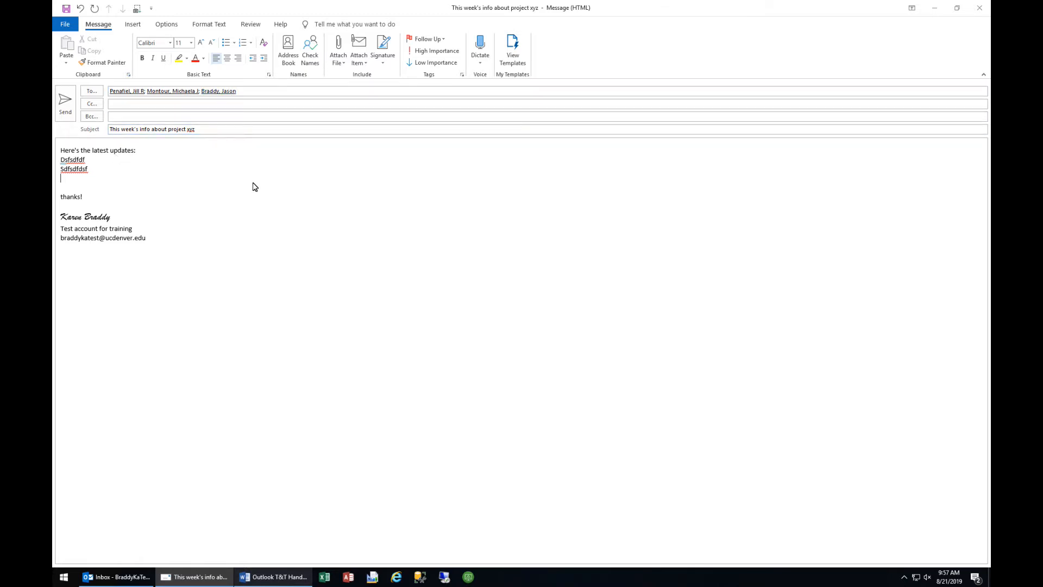
left_click(971, 15)
left_click(535, 316)
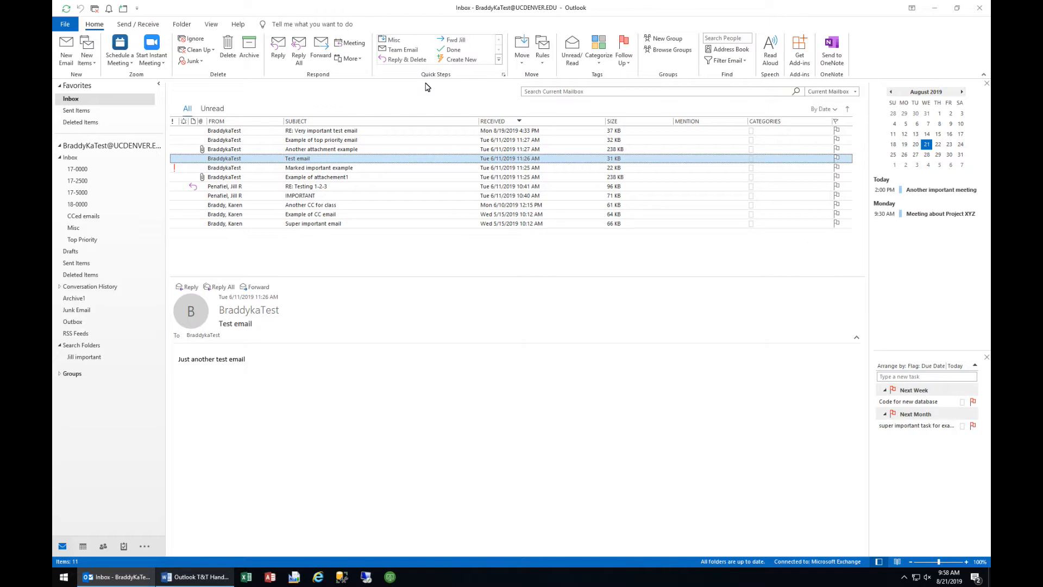
Create a new quick step whose first action marks the message as read
left_click(455, 62)
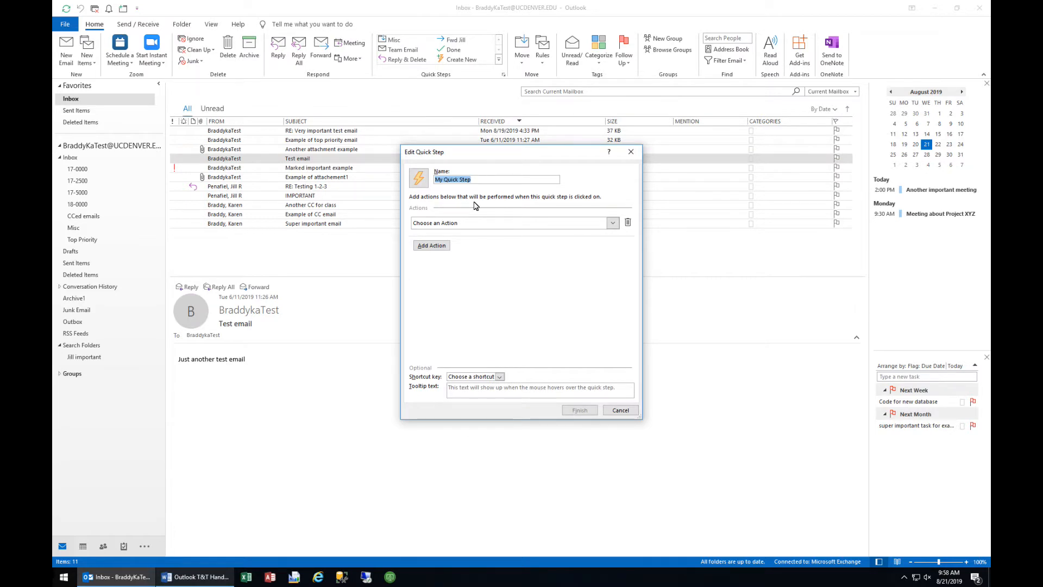
type("Example")
left_click(467, 224)
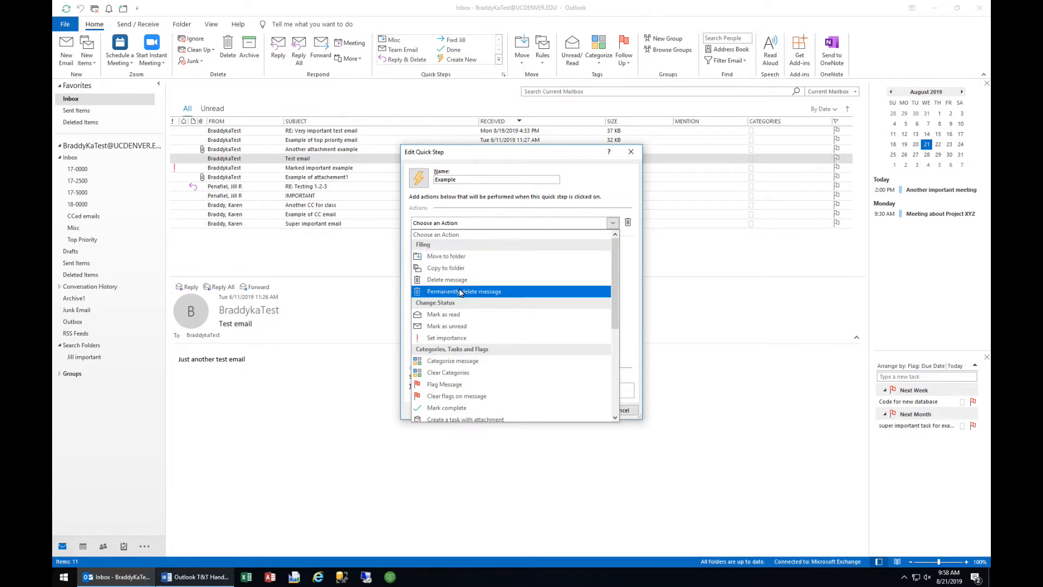
scroll(527, 320, "down", 3)
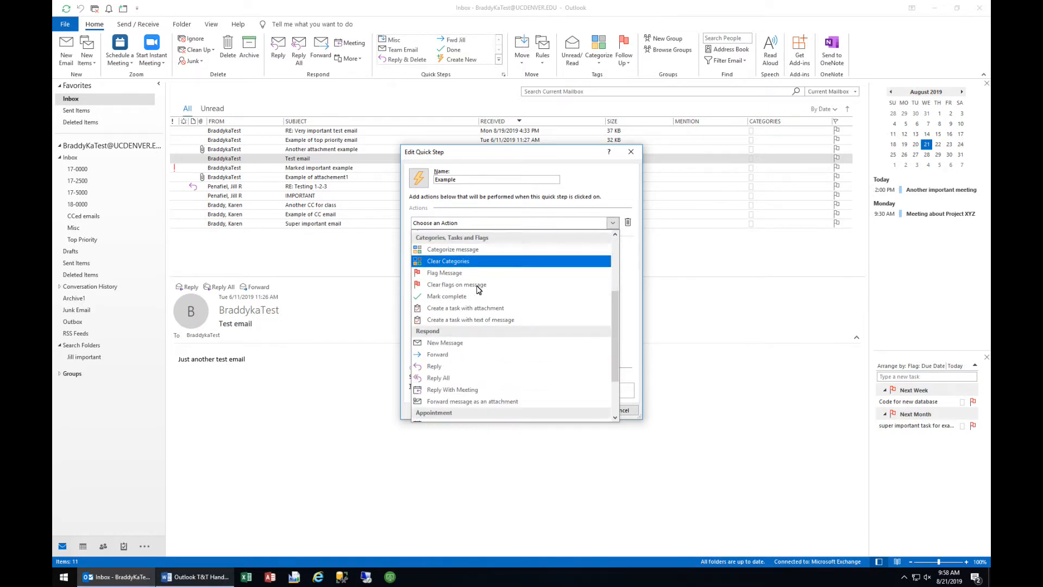
scroll(517, 350, "down", 2)
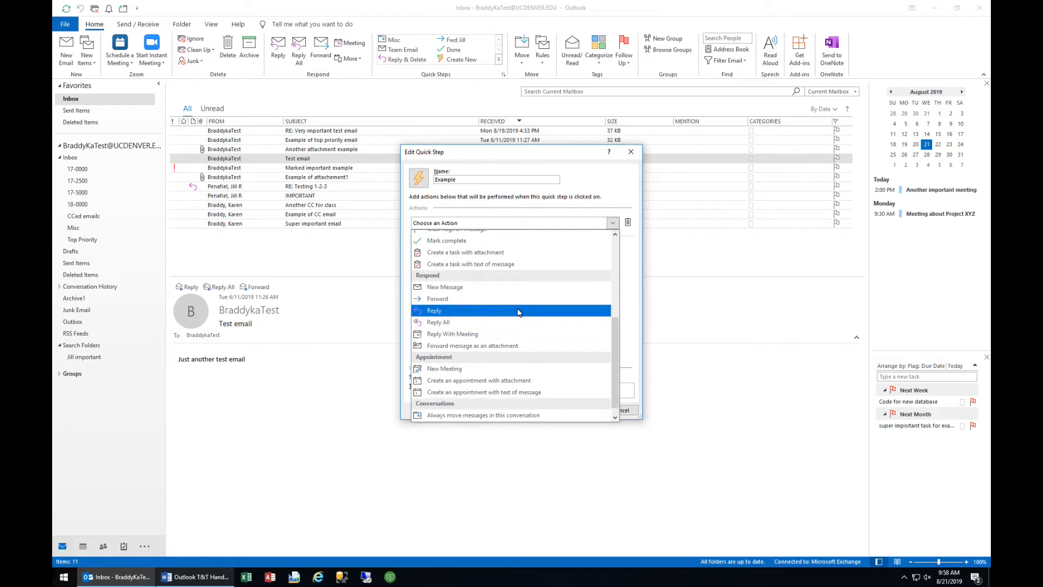
scroll(533, 343, "down", 1)
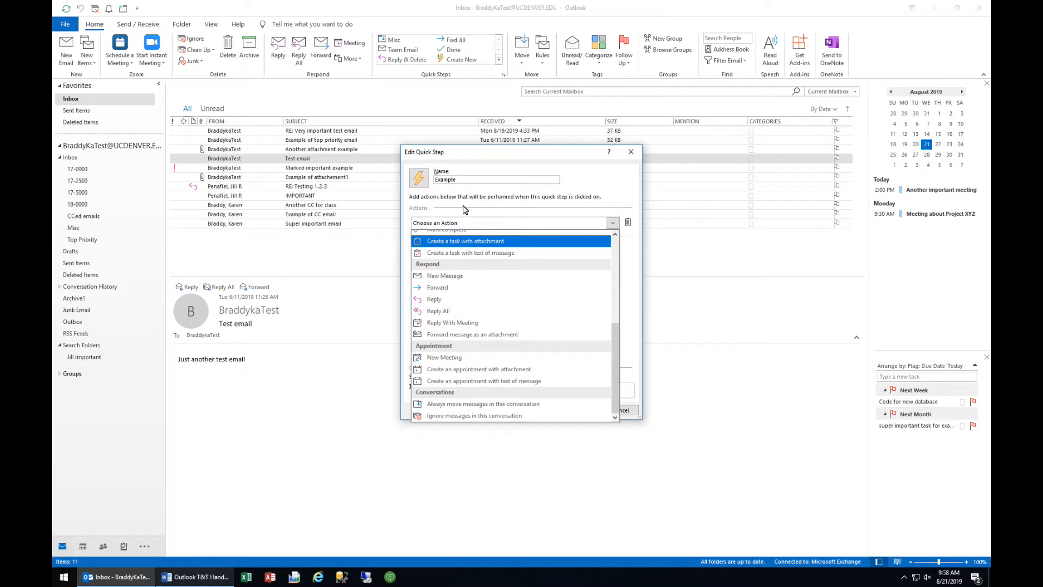
scroll(535, 290, "up", 5)
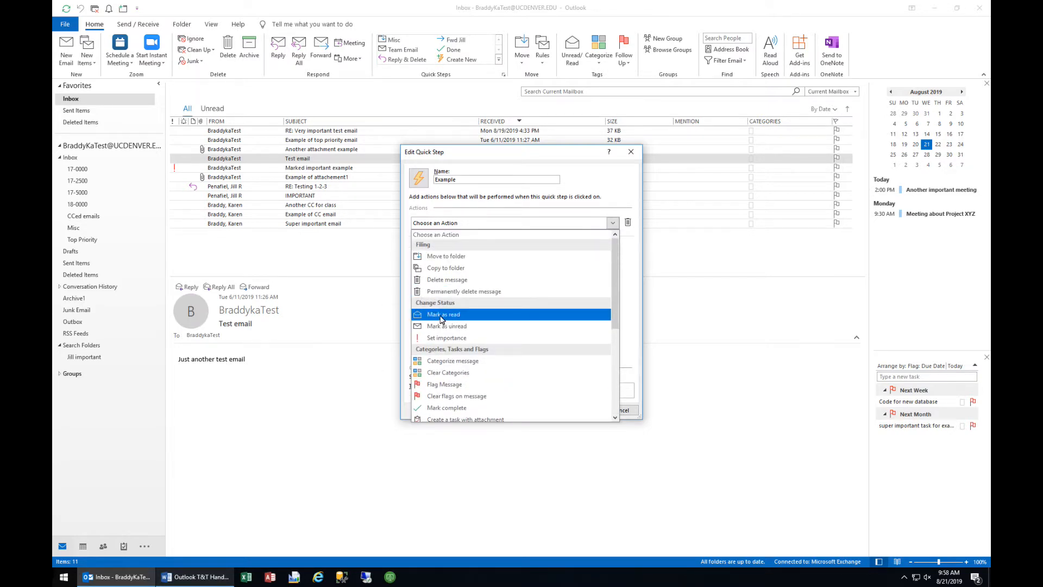
left_click(441, 315)
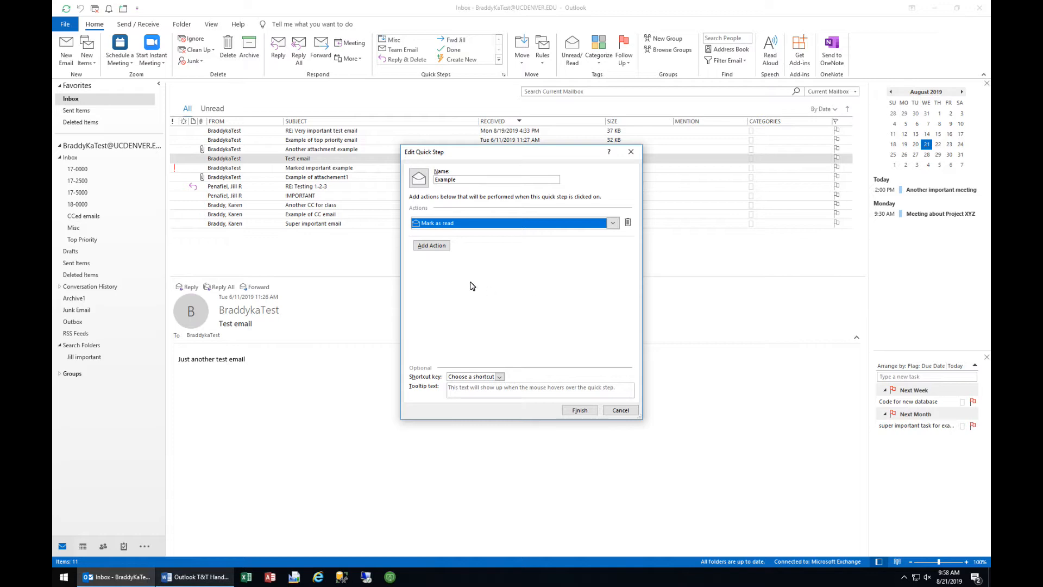
Add a Delete message action and rename the quick step 'Mark Rd and Del'
left_click(429, 245)
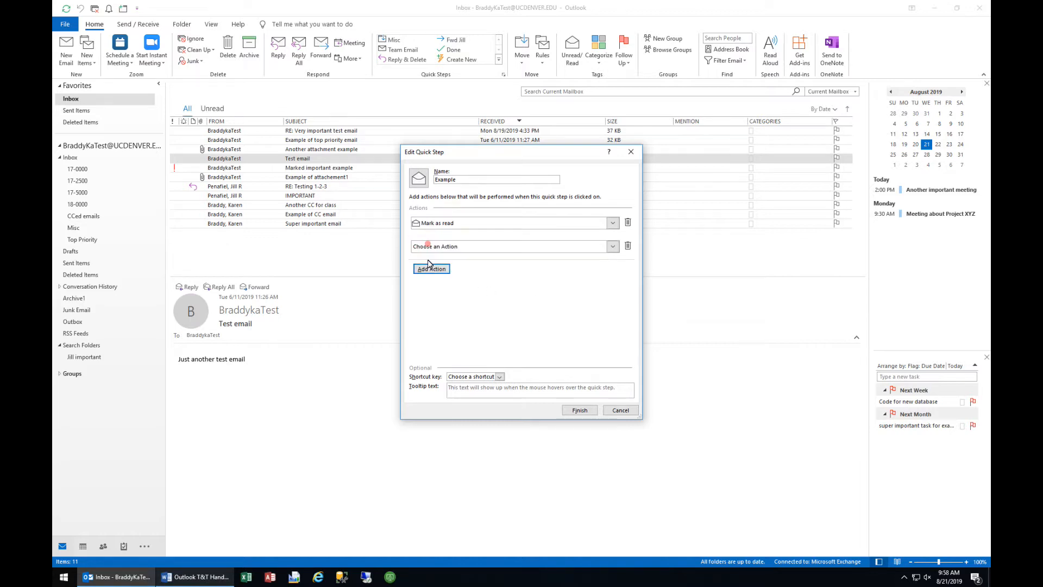
left_click(497, 247)
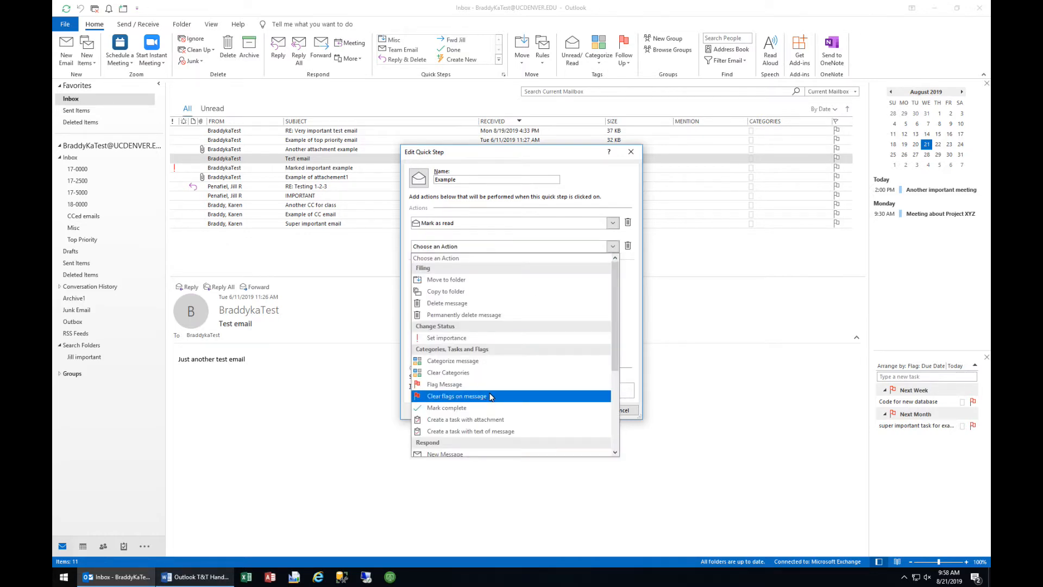
left_click(444, 303)
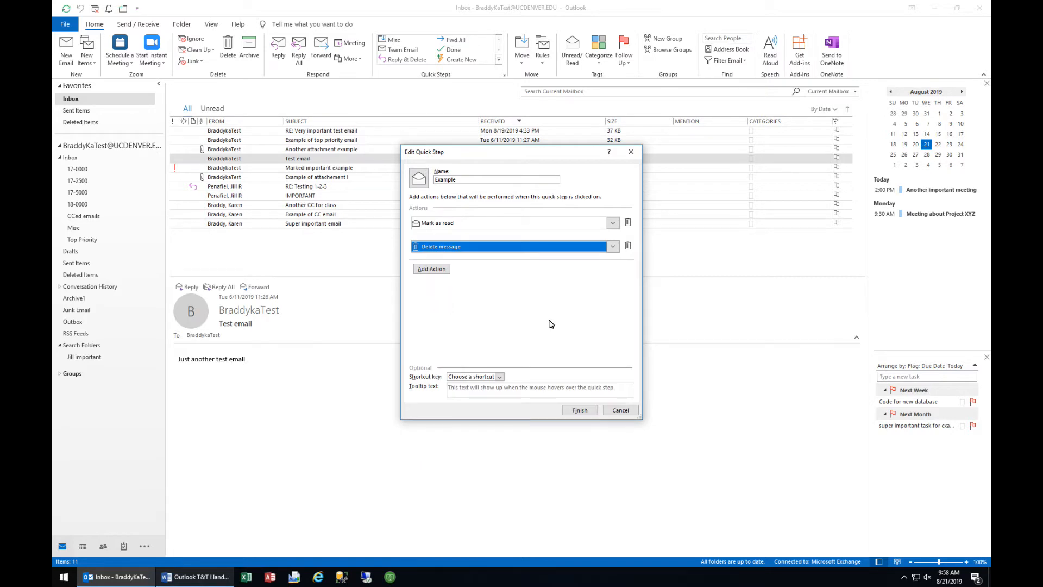
left_click(458, 181)
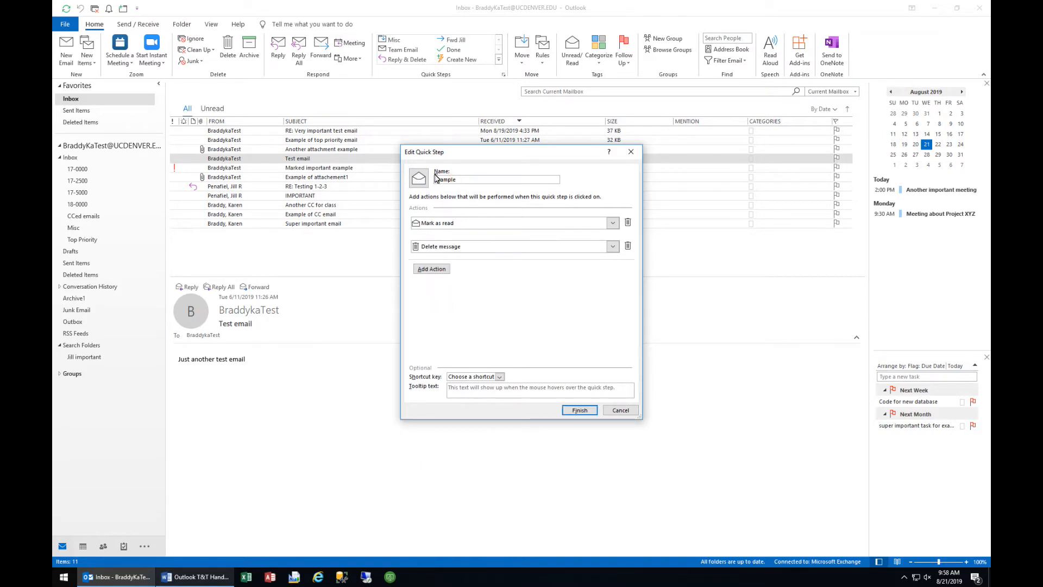
left_click_drag(468, 180, 423, 184)
type("Rea")
key("BackSpace")
key("BackSpace")
type("Mark Rd and D")
Save the quick step and mark the RE: Very important test email as unread
left_click(575, 409)
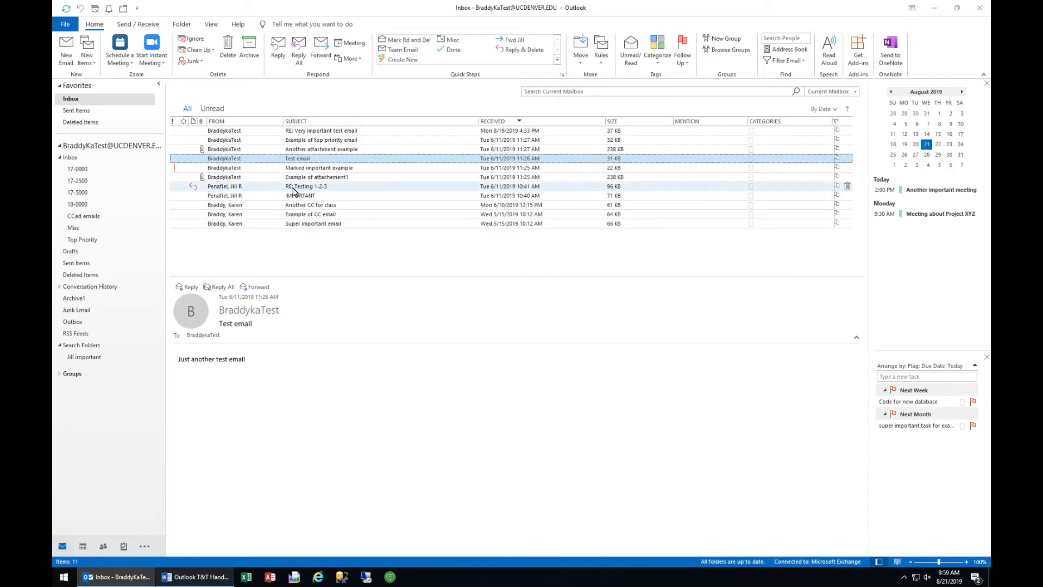
right_click(330, 133)
key("Escape")
right_click(320, 132)
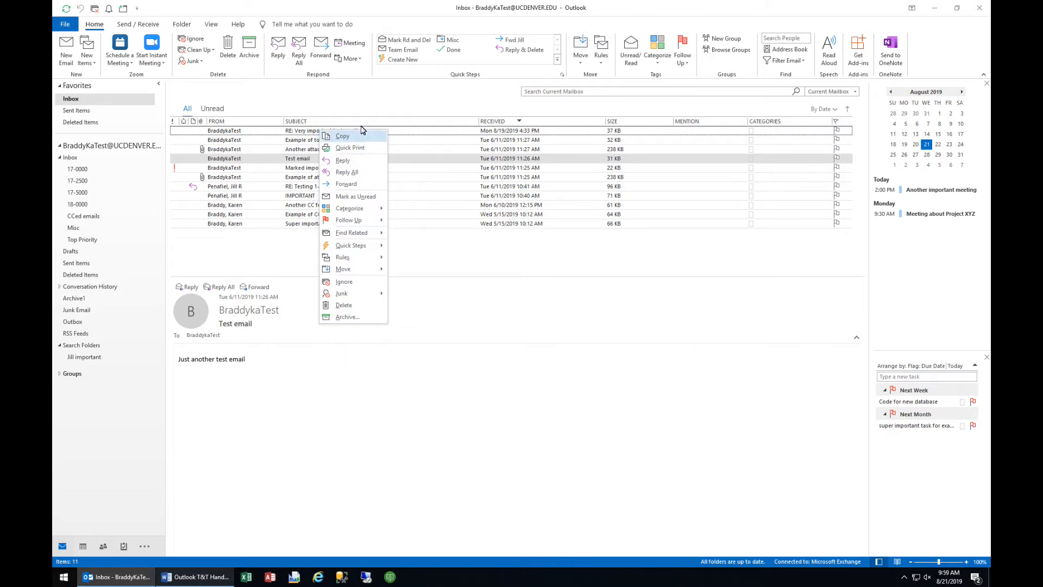
left_click(358, 196)
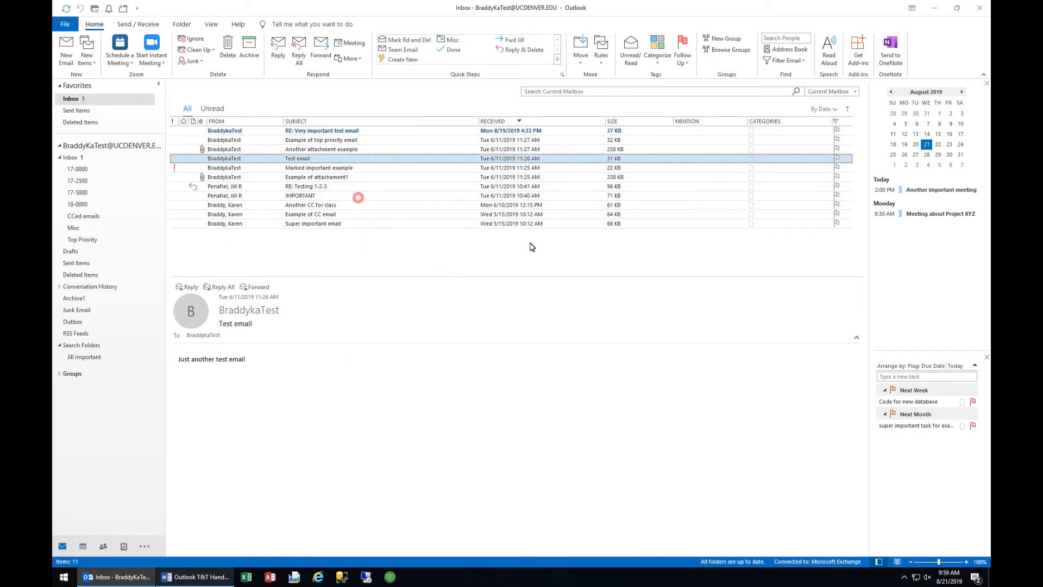
left_click(325, 150)
left_click(336, 131)
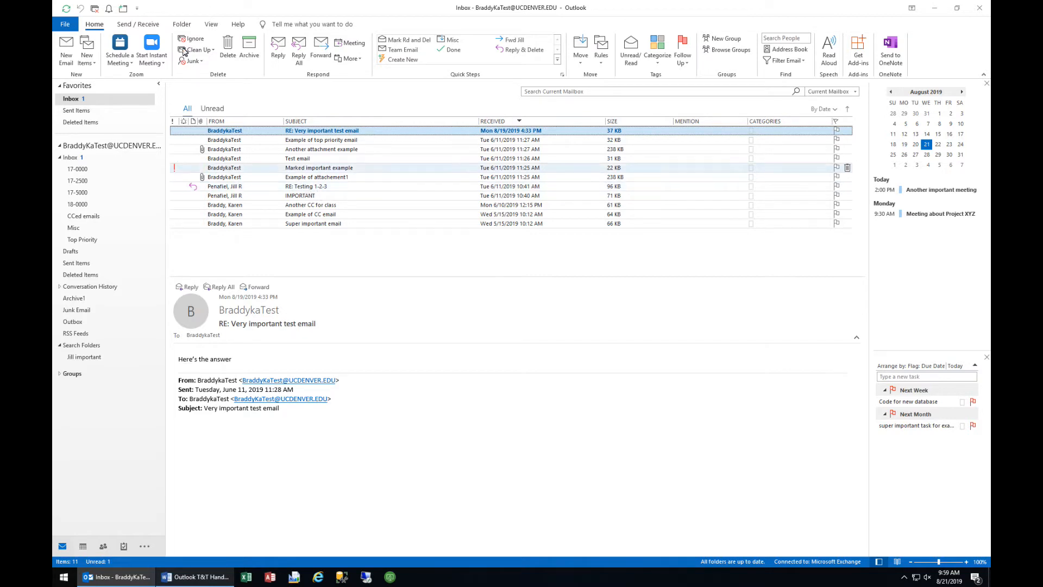
Delete the email, then drag it from Deleted Items back into the Inbox
left_click(233, 57)
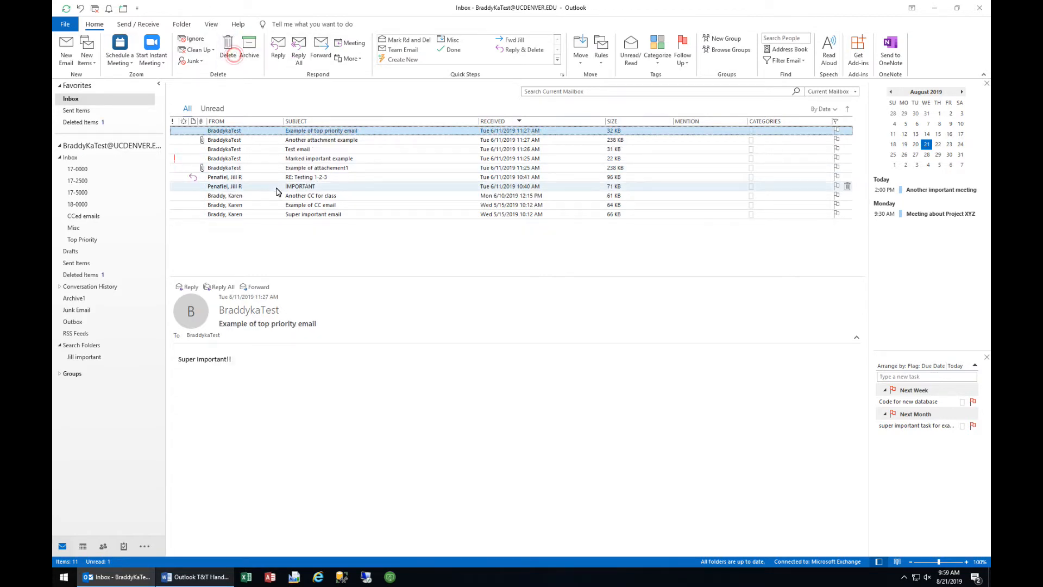
left_click(106, 124)
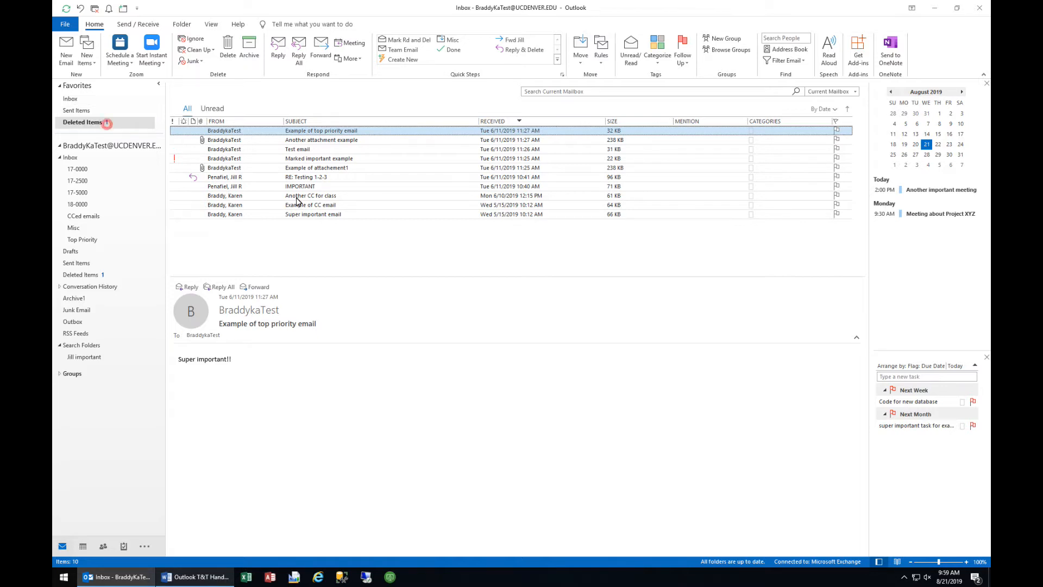
left_click_drag(282, 220, 71, 99)
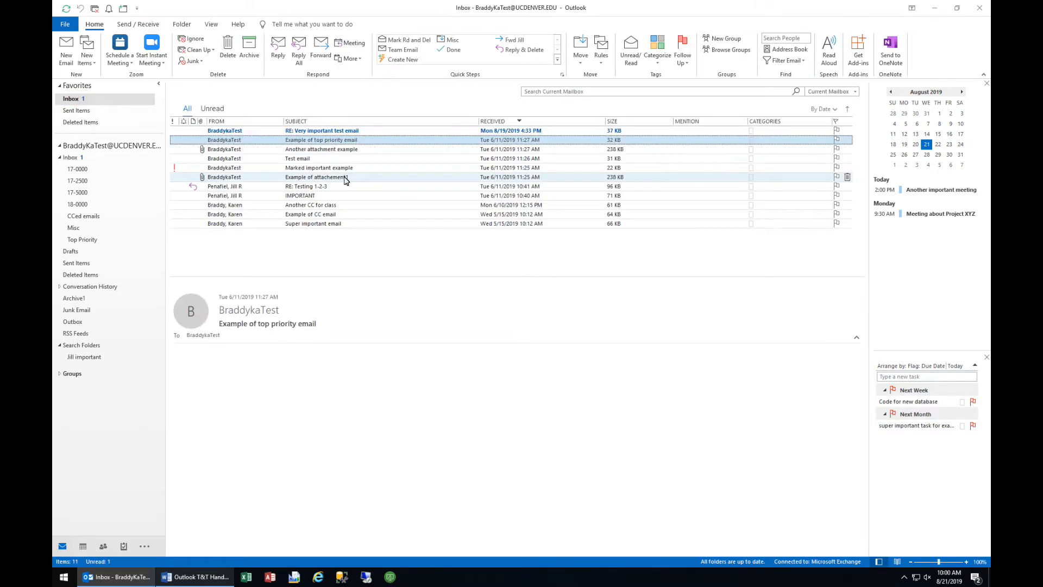
left_click(325, 131)
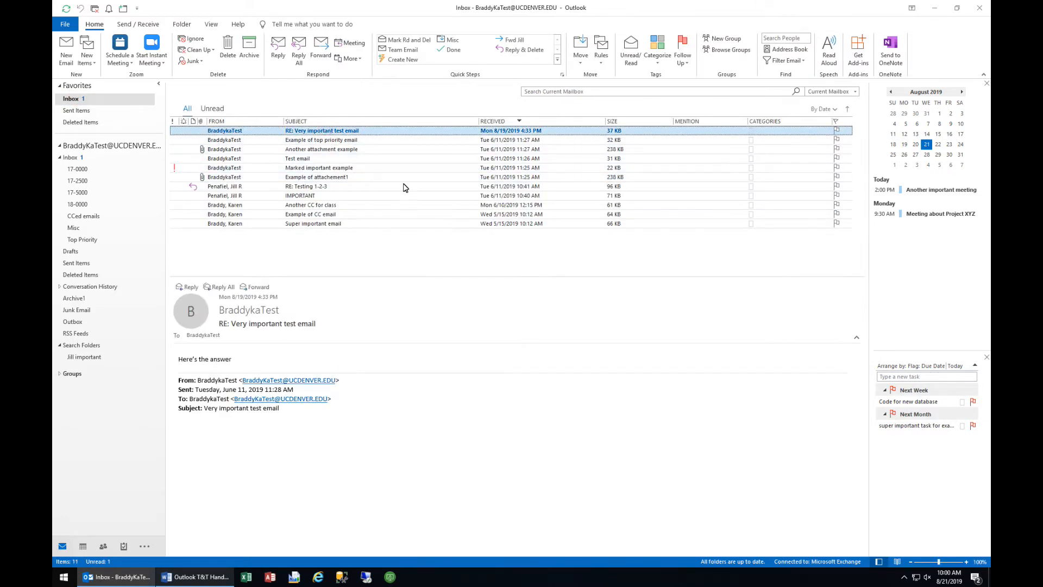
Apply the Mark Rd and Del quick step to the RE: Very important test email
left_click(404, 41)
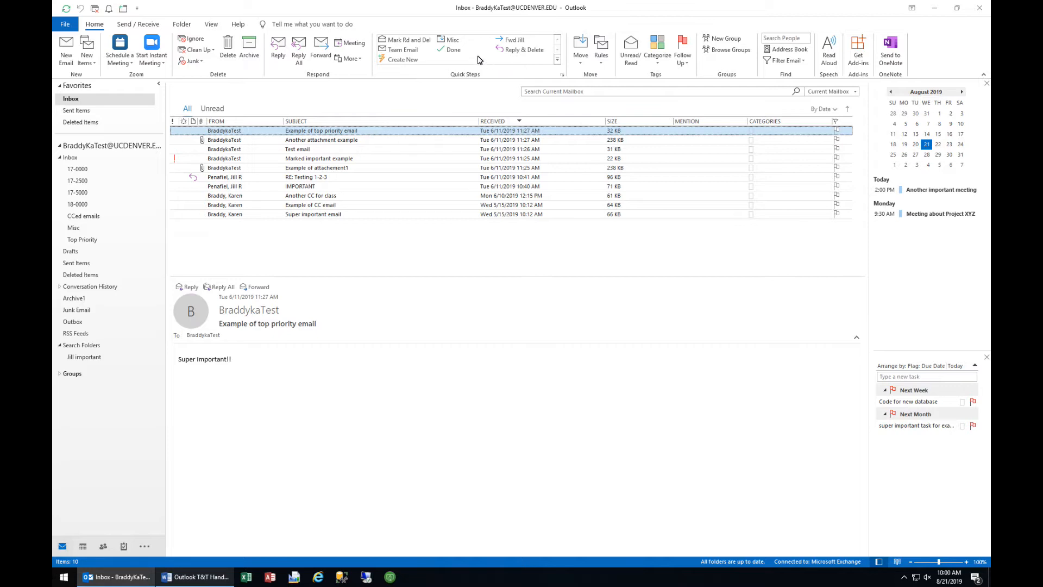
In Manage Quick Steps, move Team Email one place down below Done and confirm
left_click(558, 61)
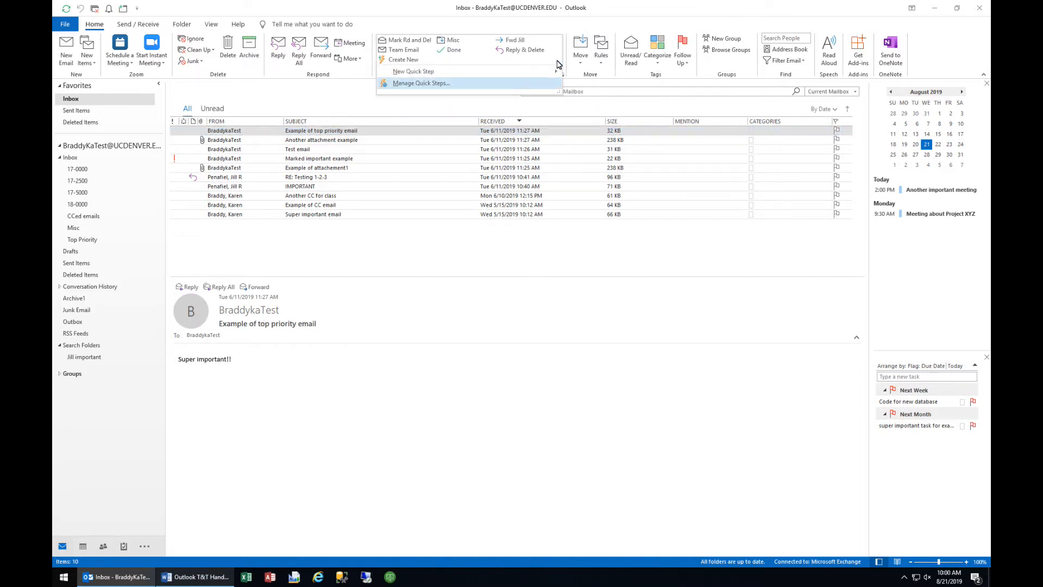
left_click(411, 85)
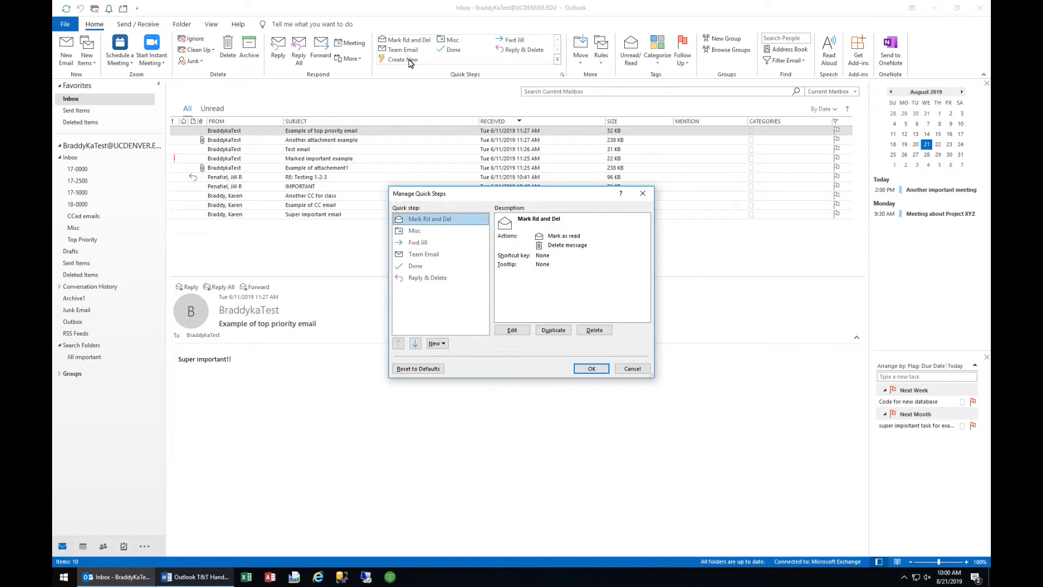
left_click(416, 255)
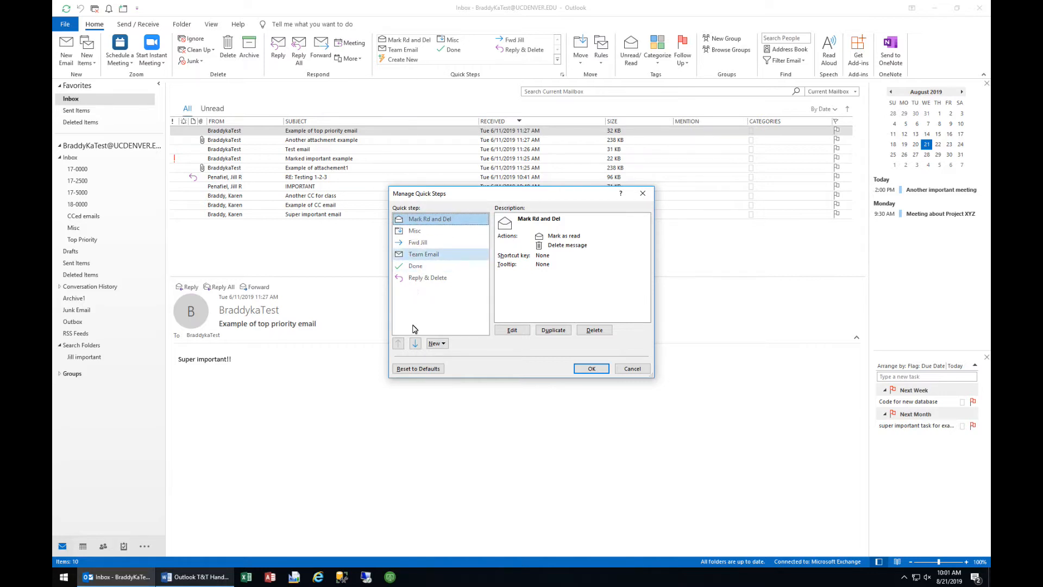
left_click(415, 343)
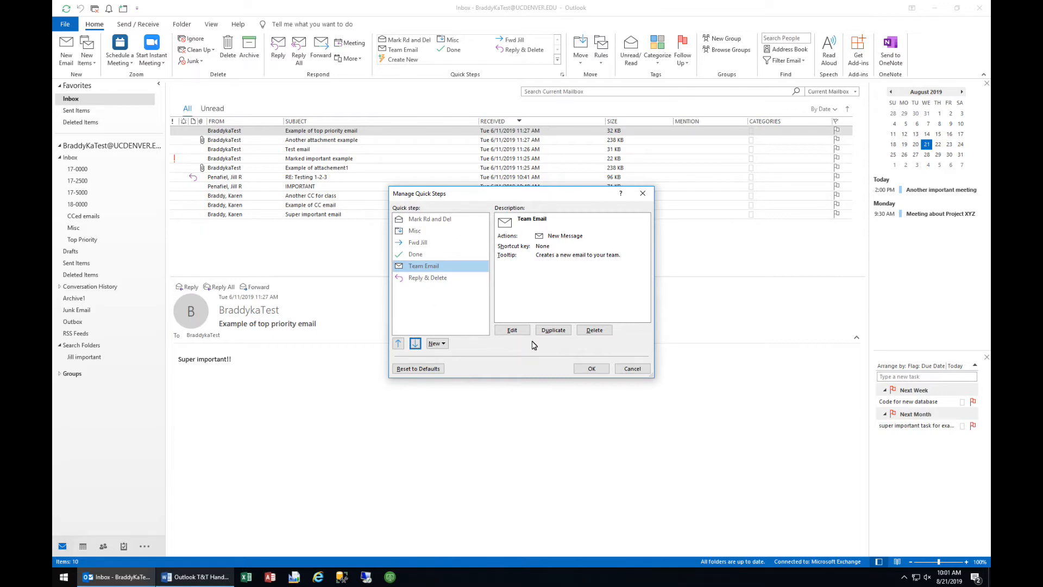
left_click(591, 371)
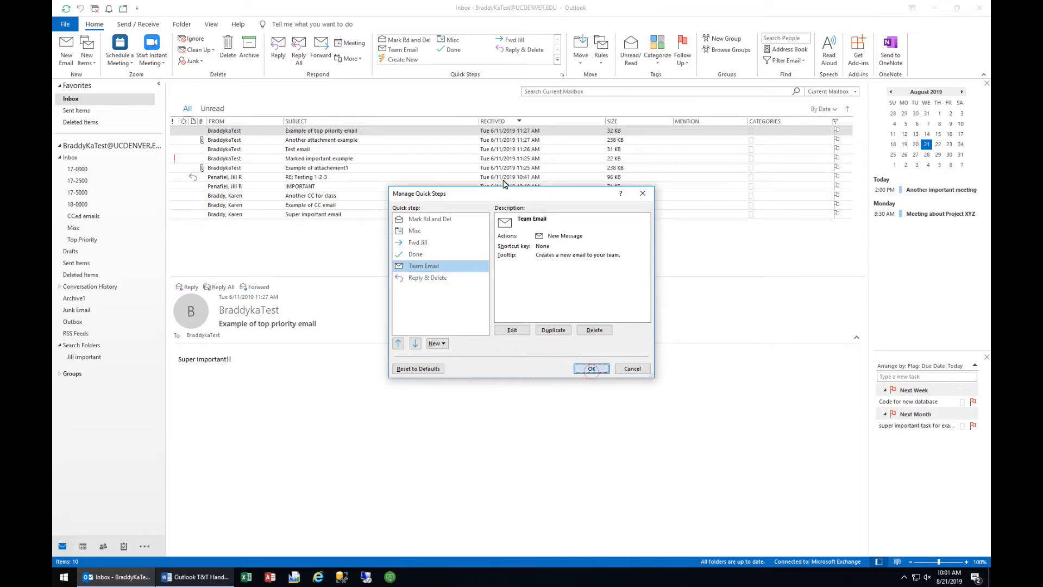
right_click(419, 44)
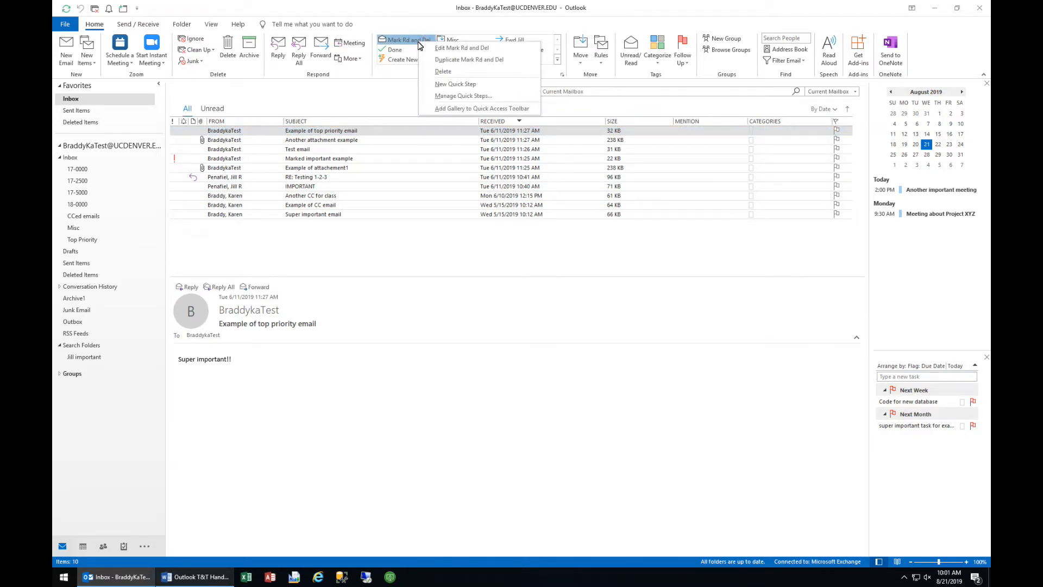
left_click(383, 94)
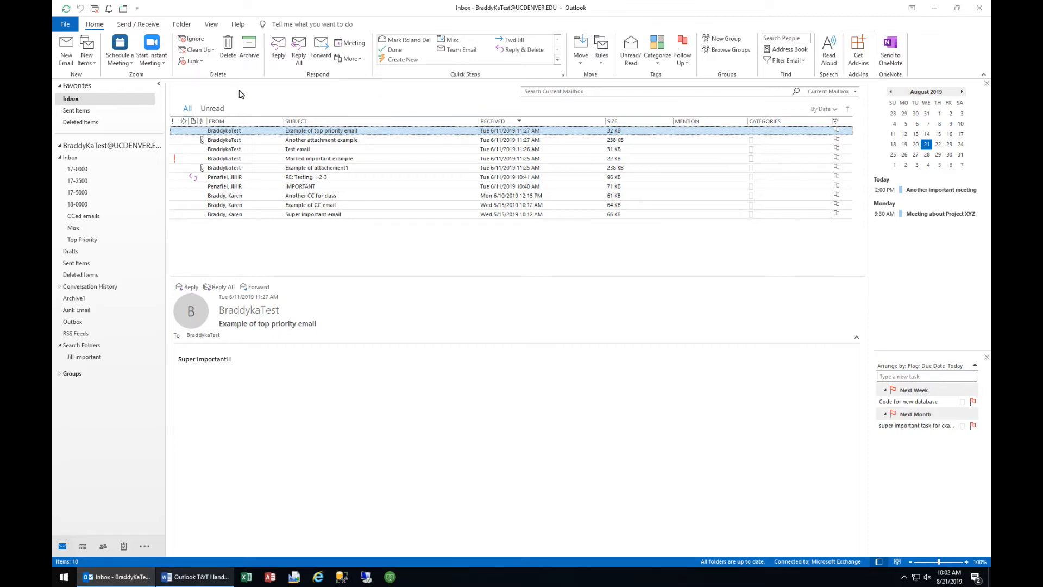
Write 'This is something that I tend to write in a lot of emails.' in a new email and select it
left_click(66, 50)
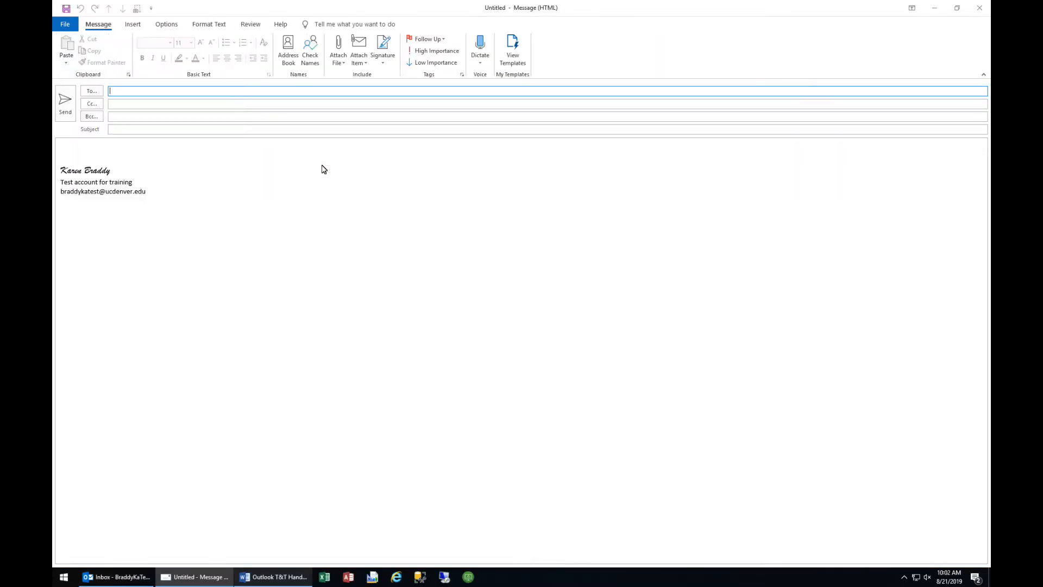
left_click(122, 147)
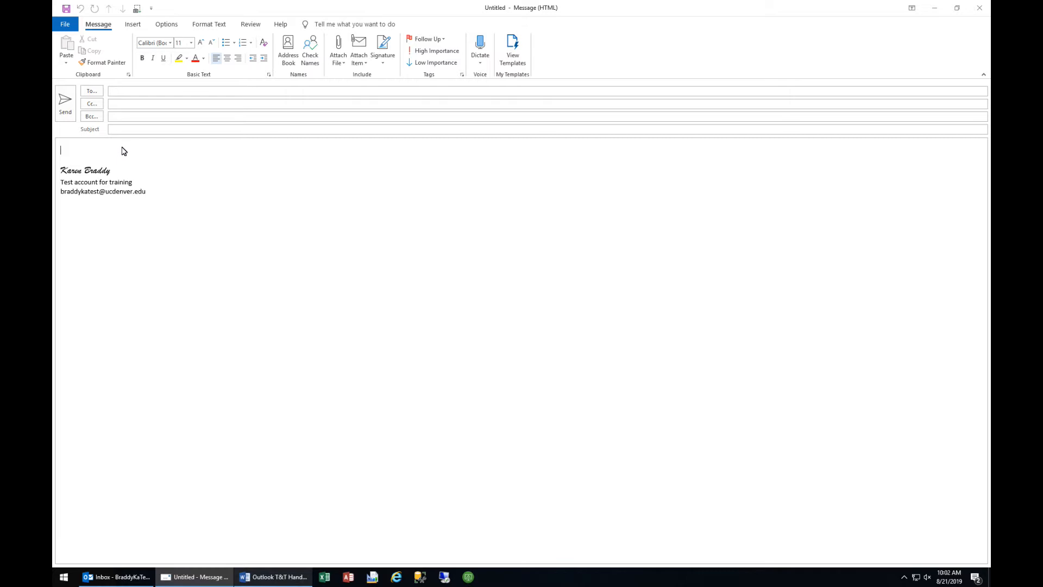
type("This is something that I tend to write in a lot of emails.")
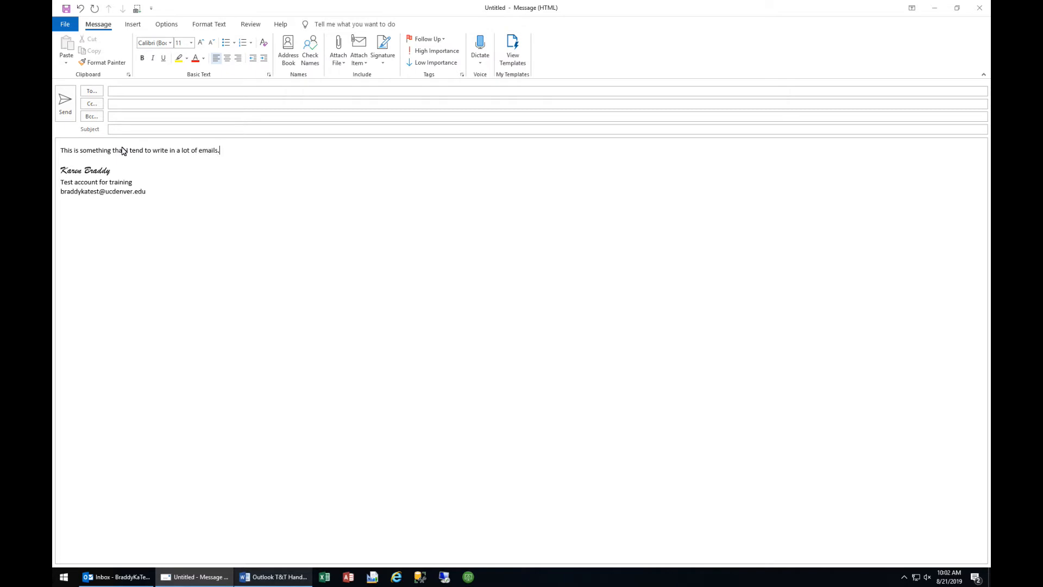
left_click(128, 151)
type("I")
triple_click(160, 153)
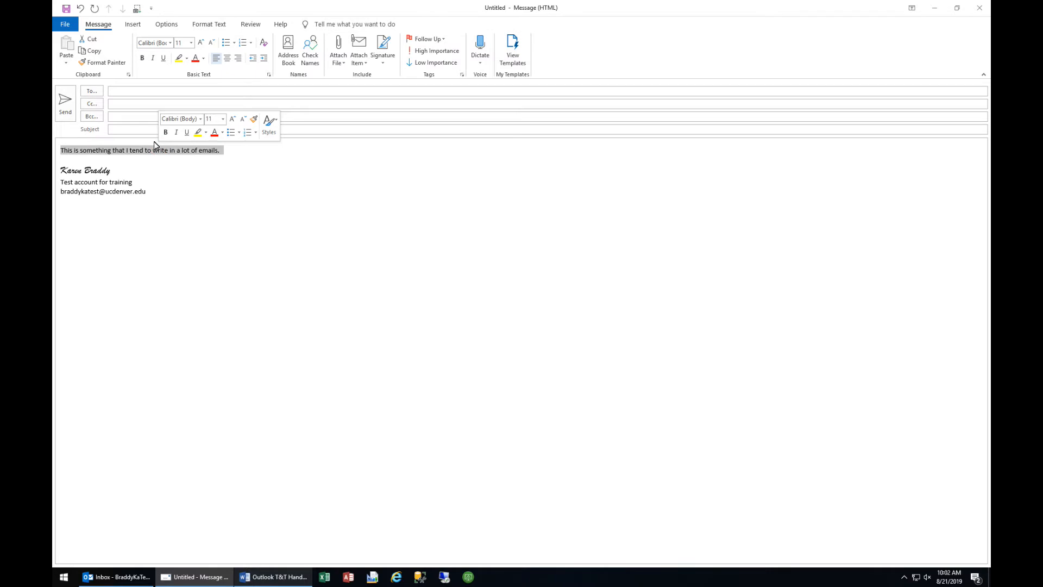
Save the selected sentence as Quick Part 'This is something' and close the draft without saving
left_click(133, 25)
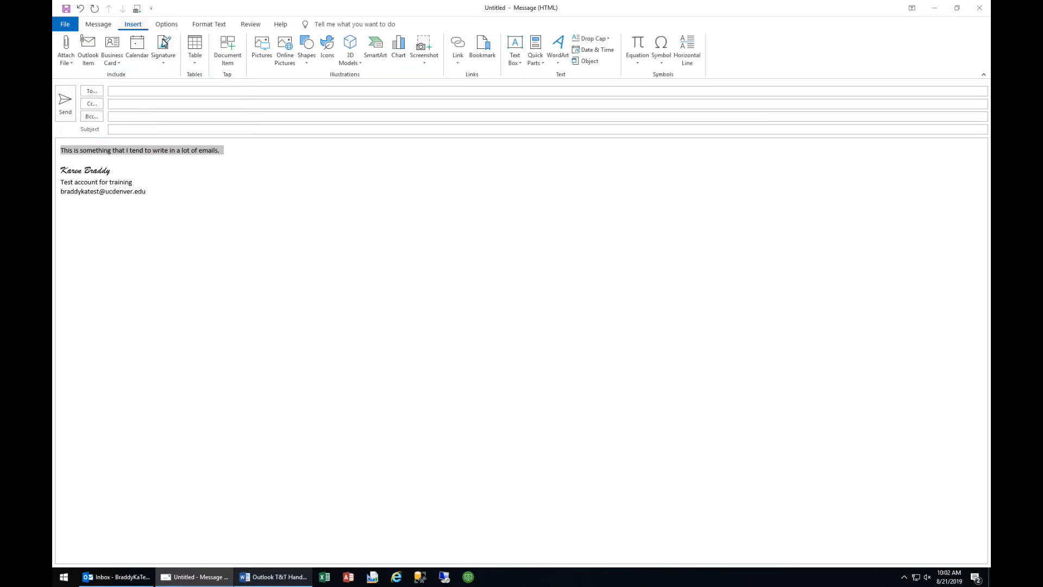
left_click(533, 62)
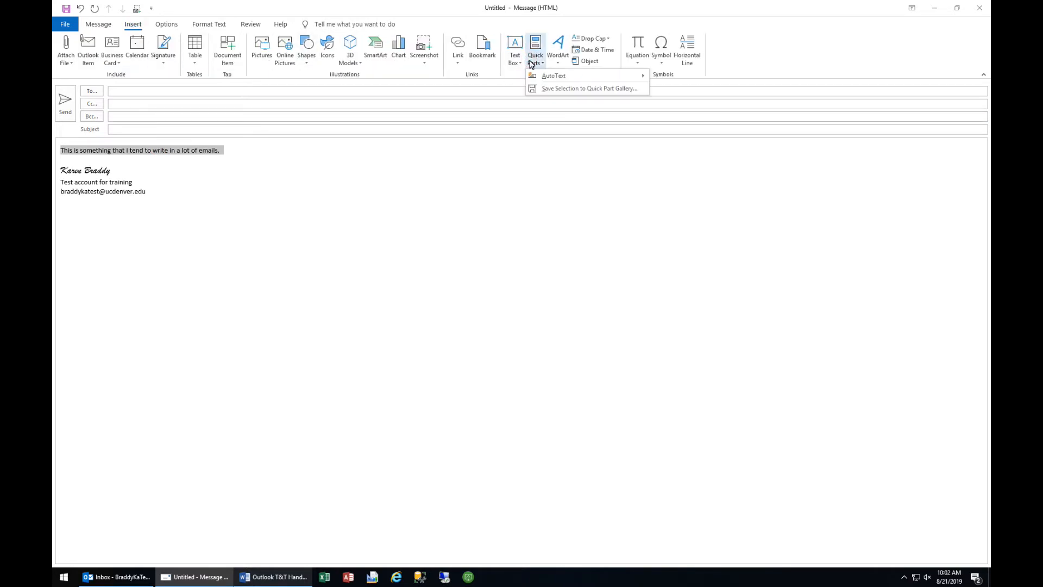
left_click(542, 89)
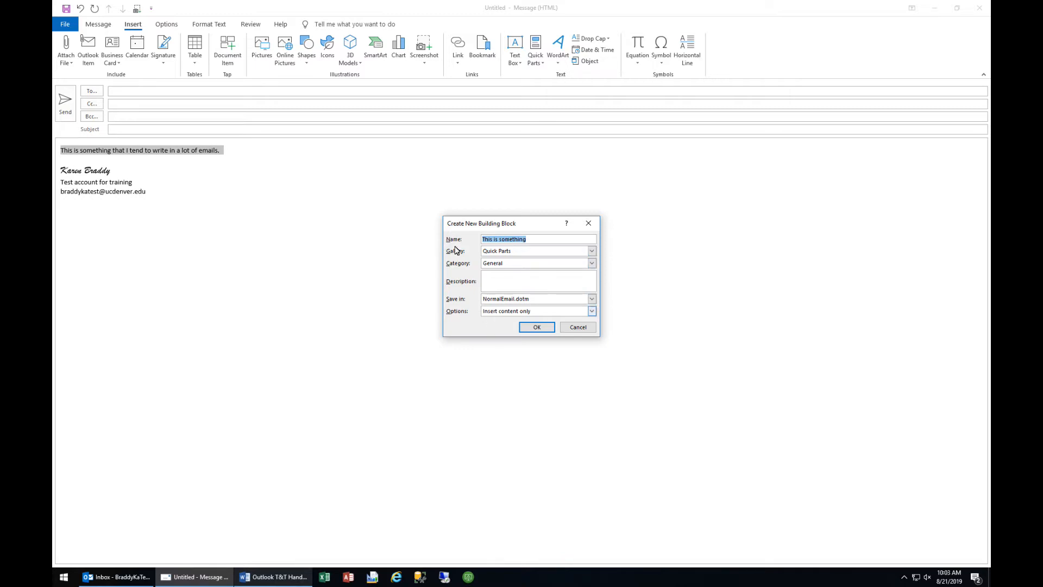
left_click(537, 329)
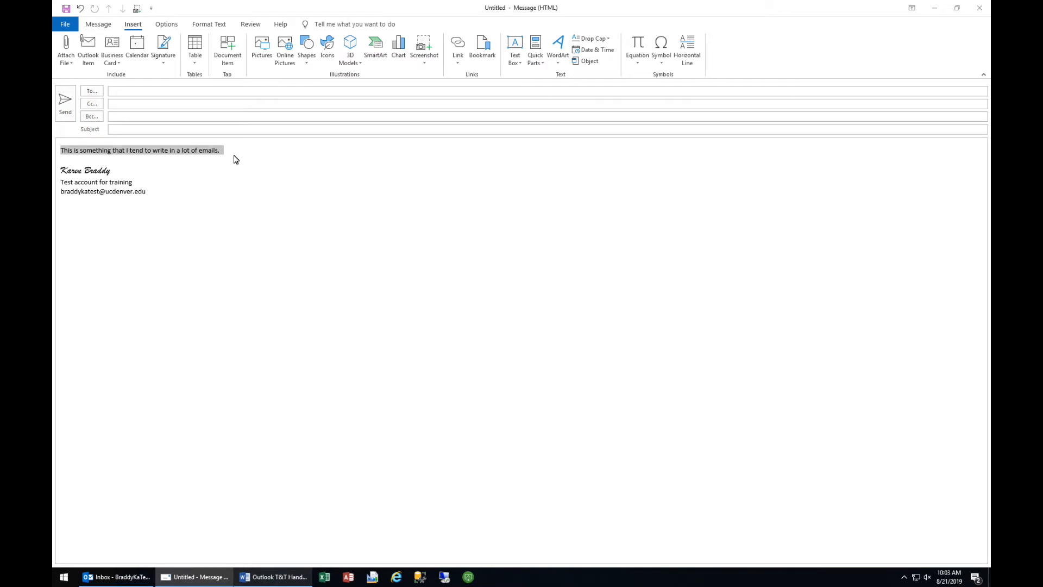
left_click(979, 8)
left_click(524, 316)
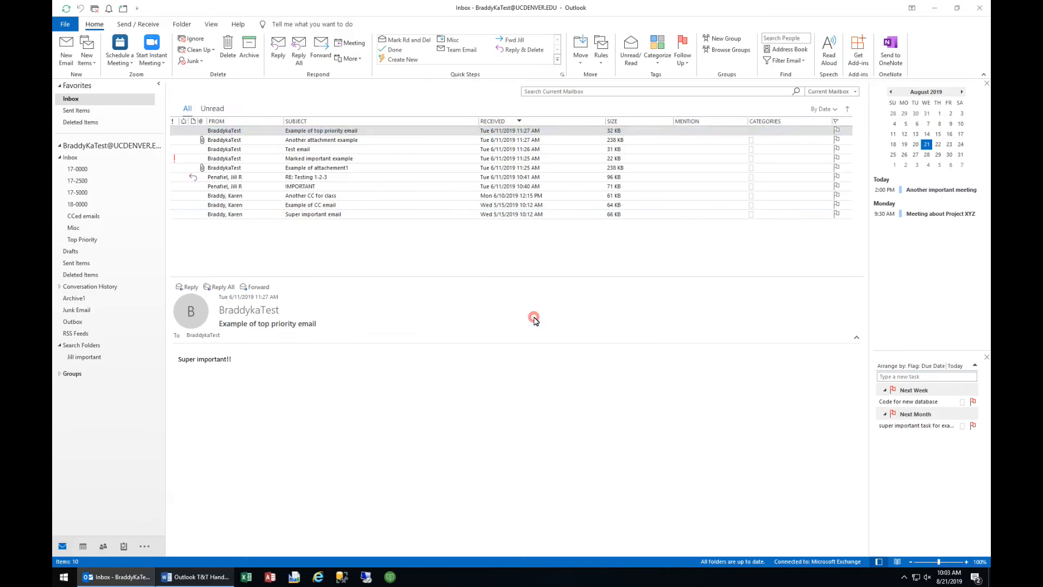
In a new email, type 'This' and accept AutoComplete to insert 'This is something that I tend to write in a lot of emails.'
left_click(66, 57)
left_click(112, 152)
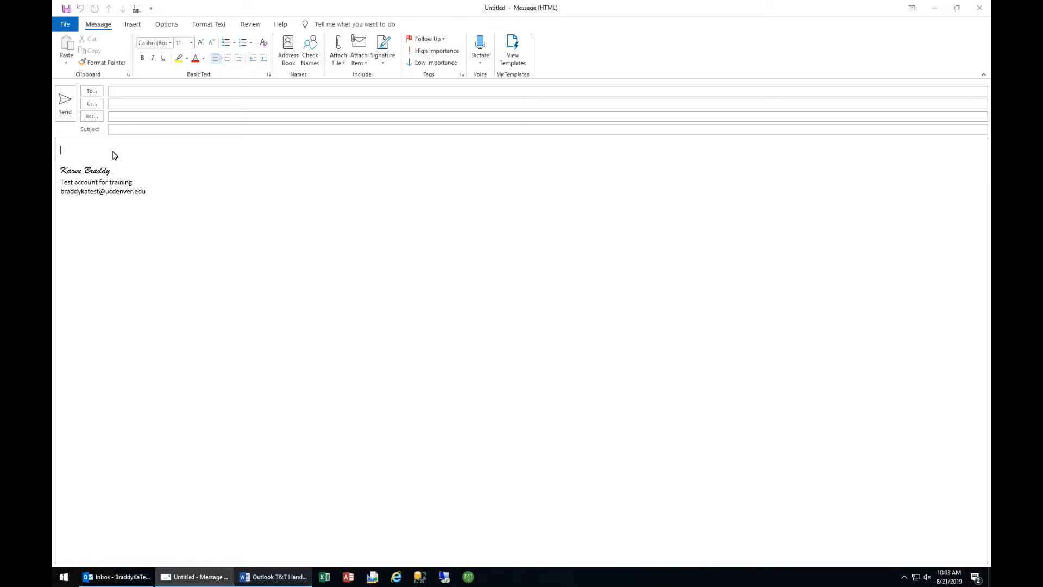
type("This")
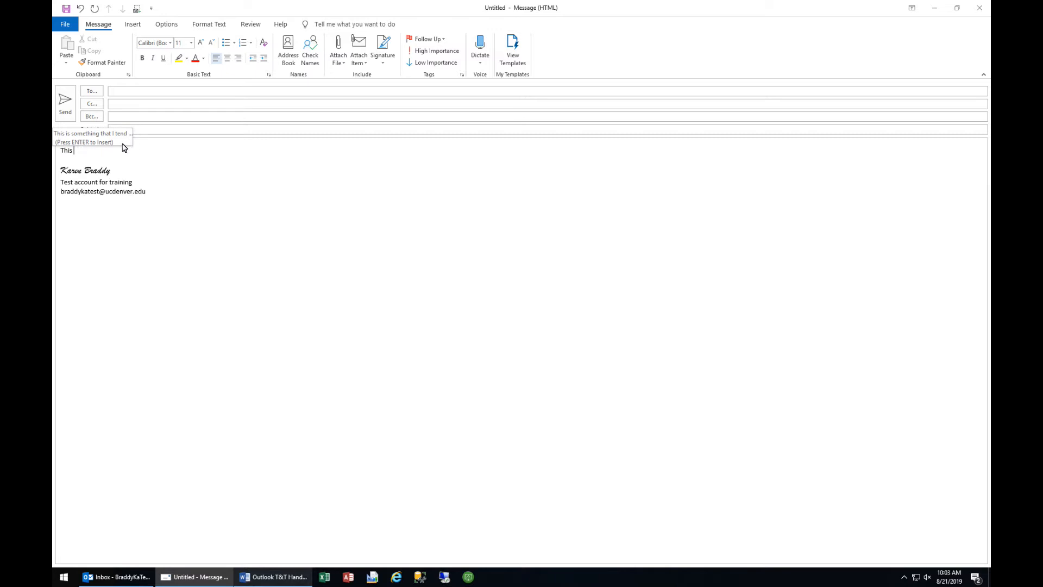
key("Return")
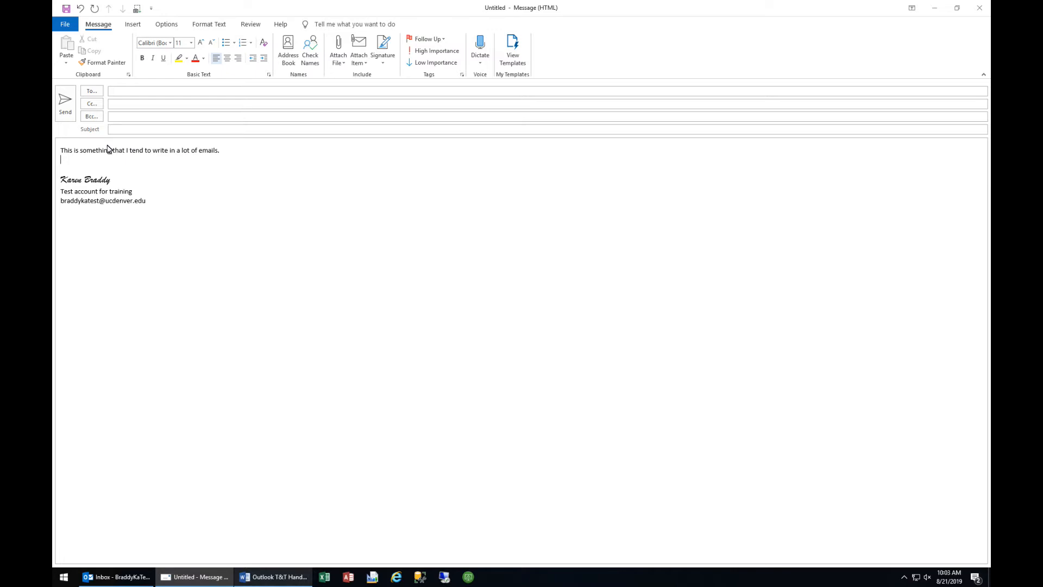
left_click_drag(112, 152, 60, 151)
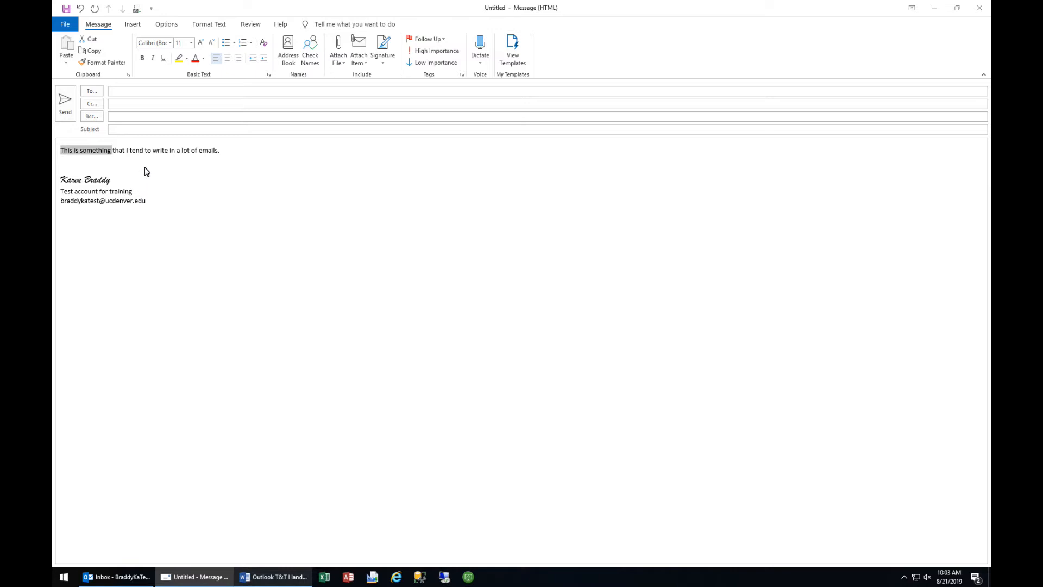
Add a second copy of the 'This is something' sentence from the Quick Parts gallery on the line below
left_click(106, 162)
left_click(134, 22)
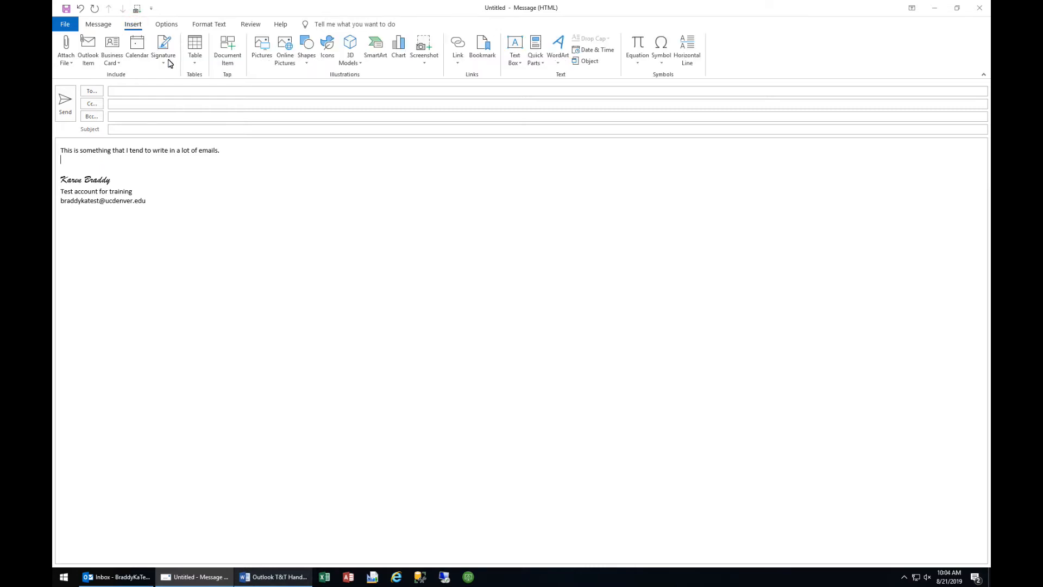
left_click(534, 61)
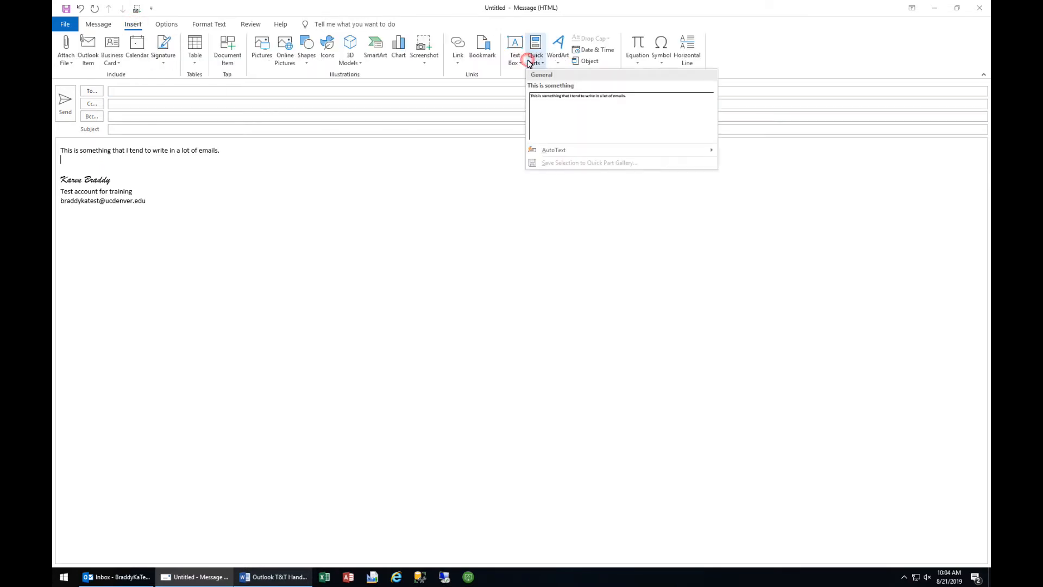
left_click(547, 112)
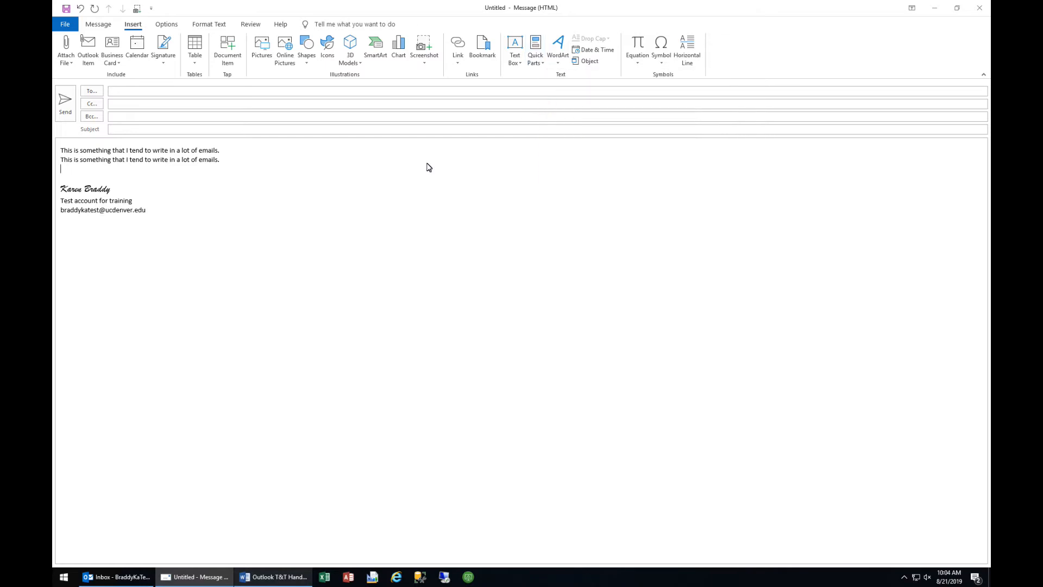
left_click(193, 169)
Add Quick Parts to the Quick Access Toolbar and try the new shortcut
right_click(536, 49)
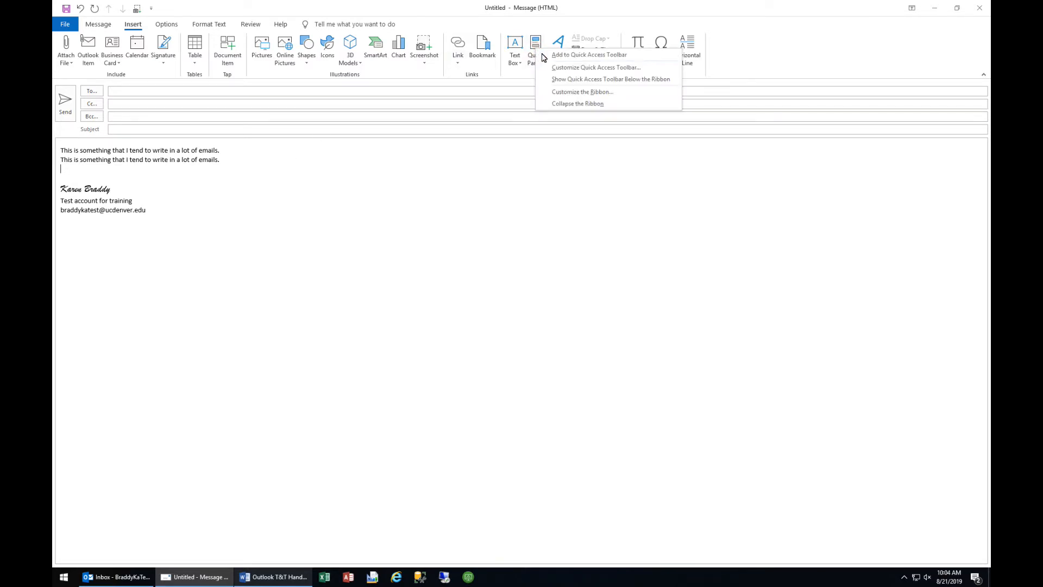
left_click(544, 56)
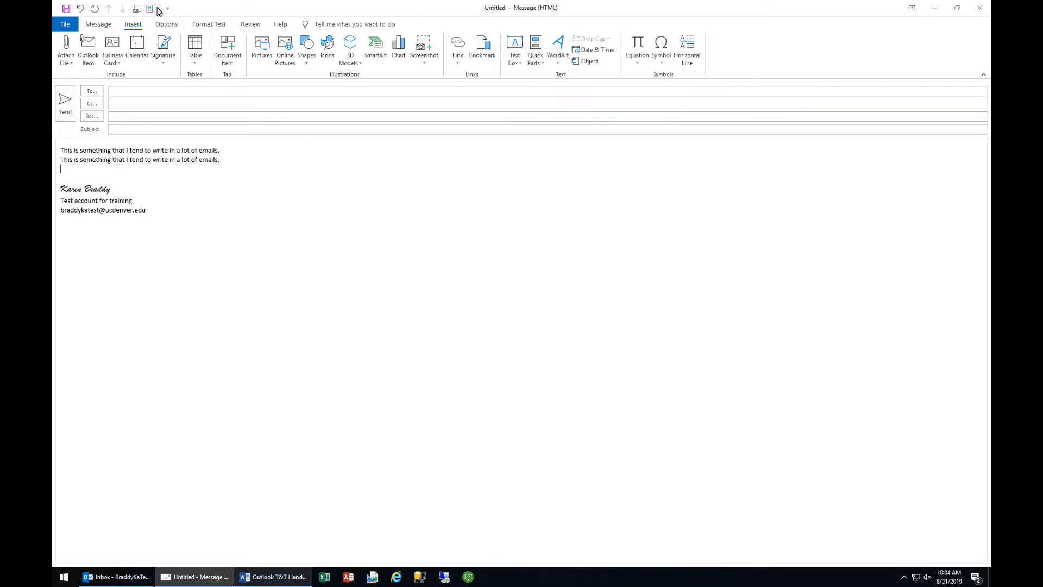
left_click(98, 24)
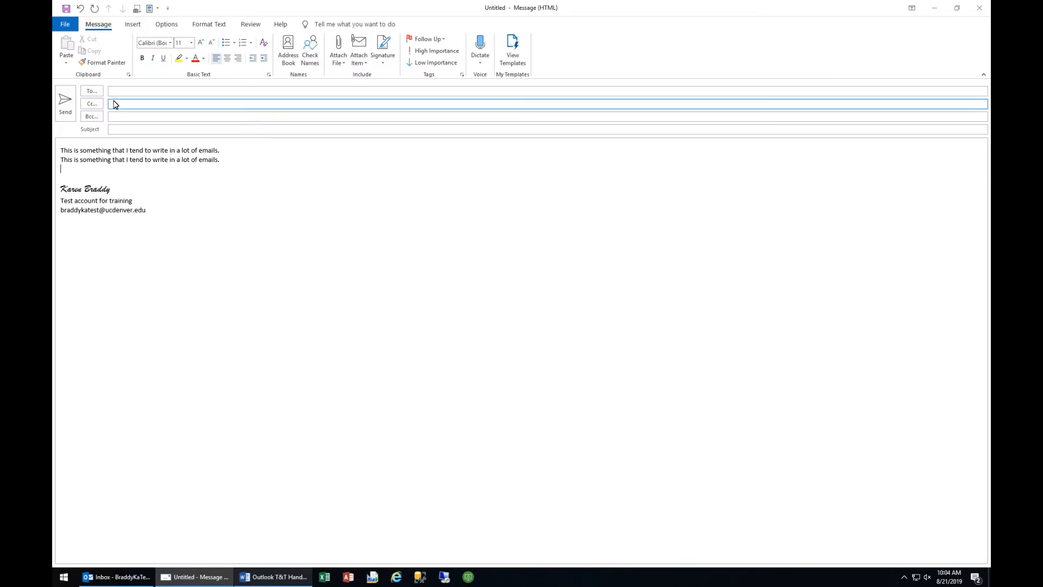
left_click(150, 8)
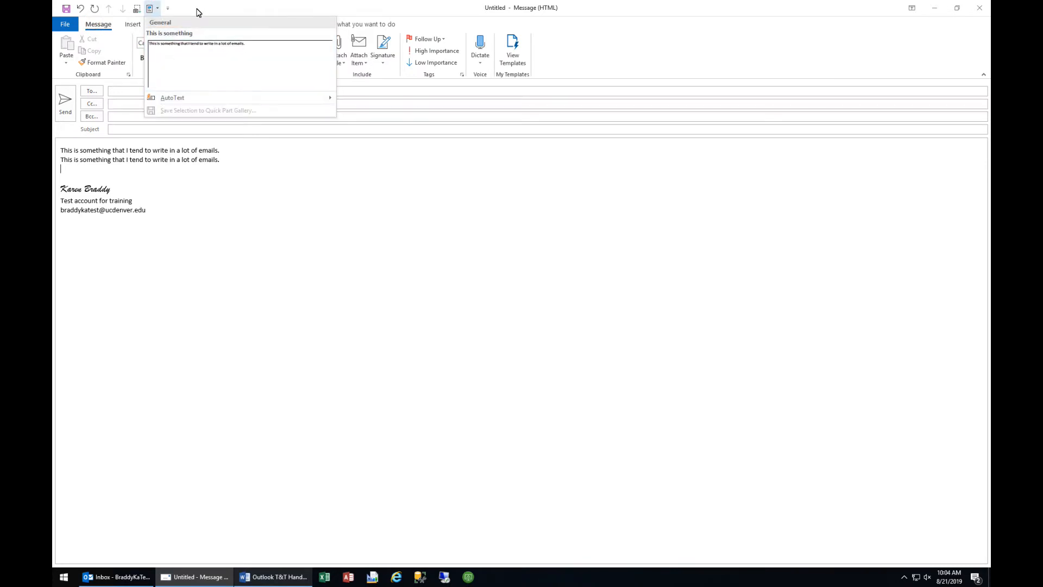
left_click(124, 28)
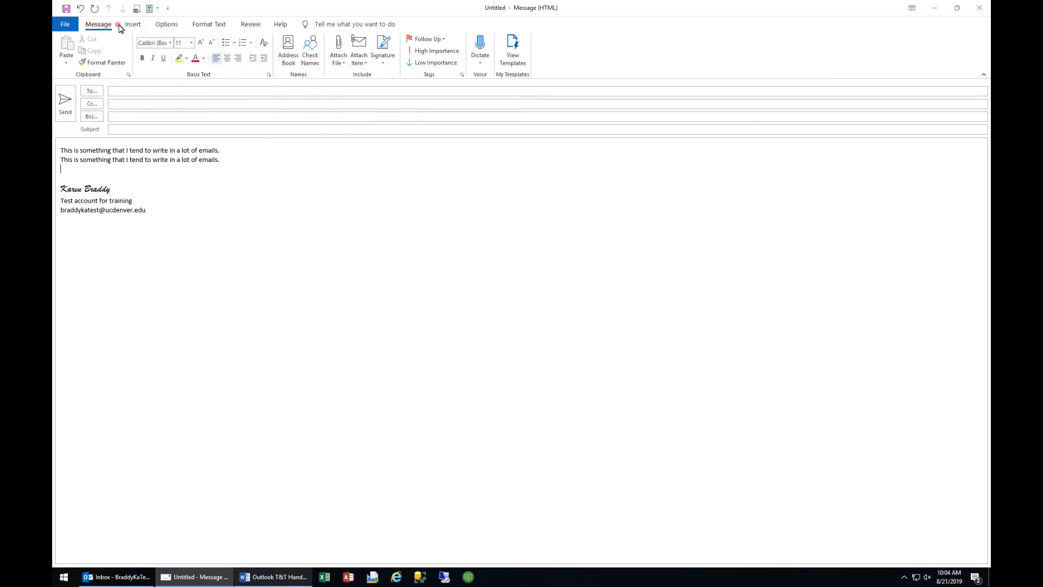
Delete the 'This is something' entry in the Building Blocks Organizer, then close the draft
left_click(127, 28)
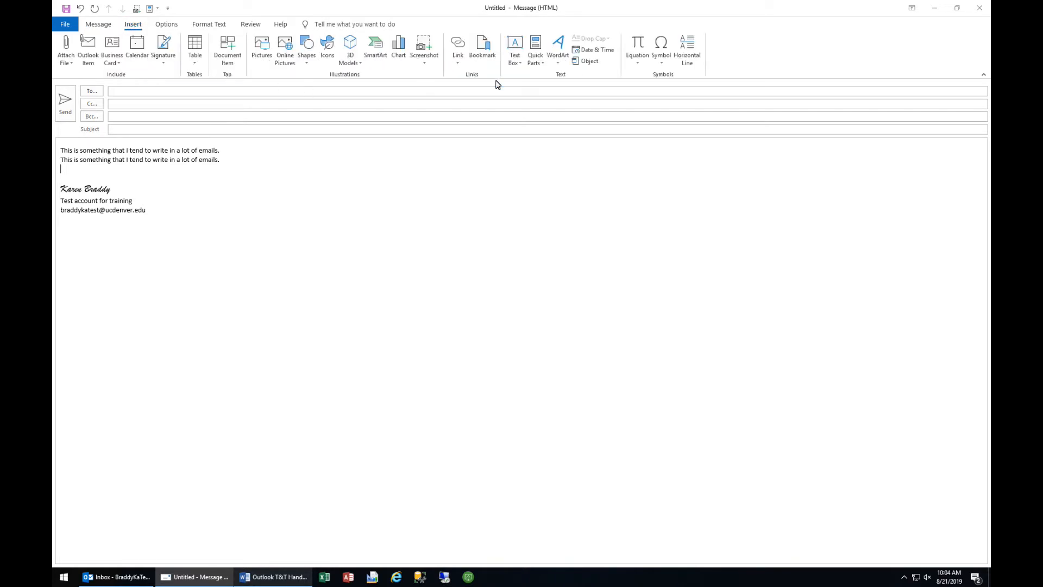
left_click(554, 57)
left_click(536, 61)
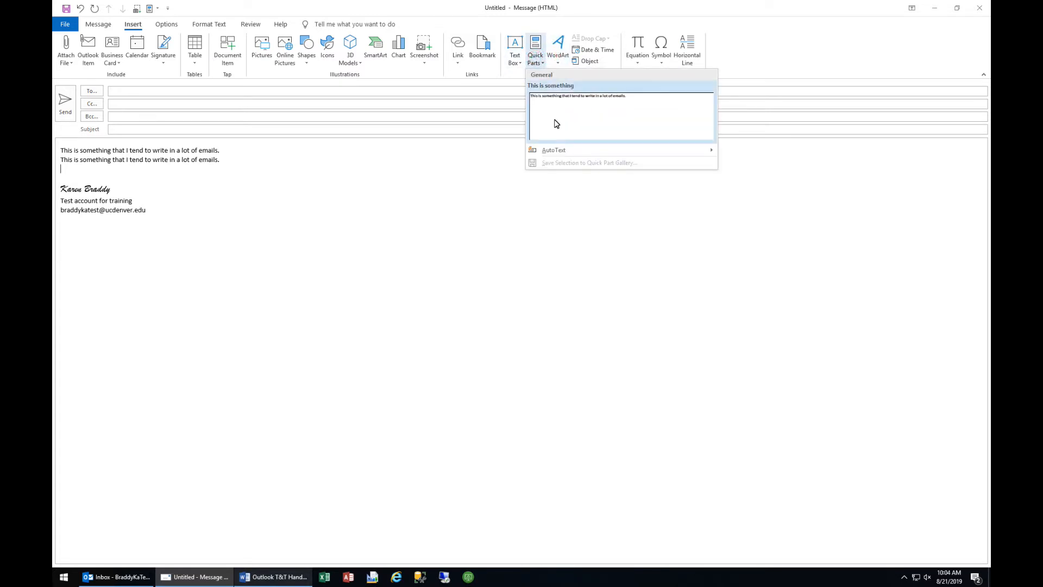
right_click(556, 124)
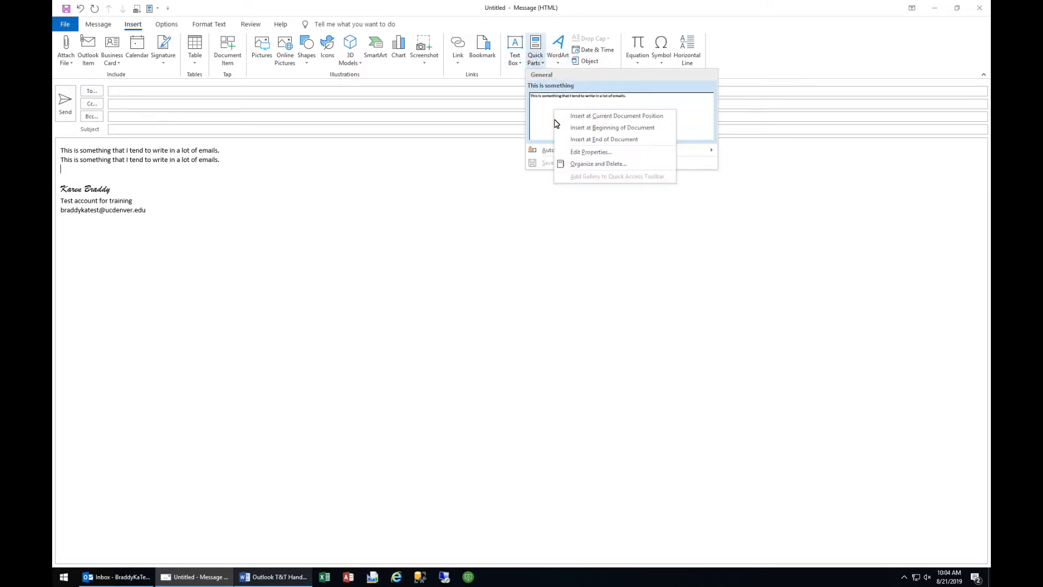
left_click(579, 165)
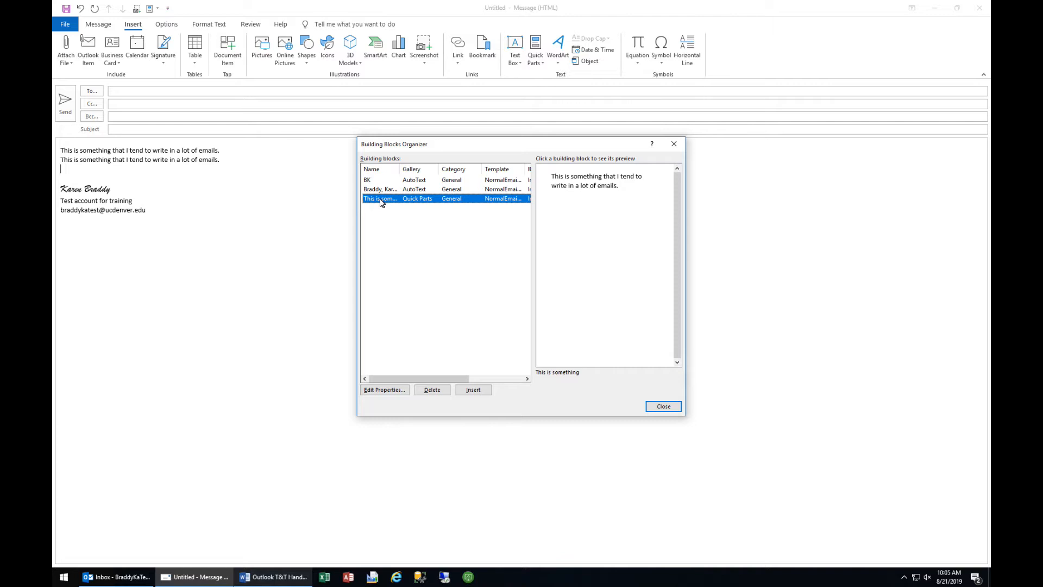
left_click(429, 391)
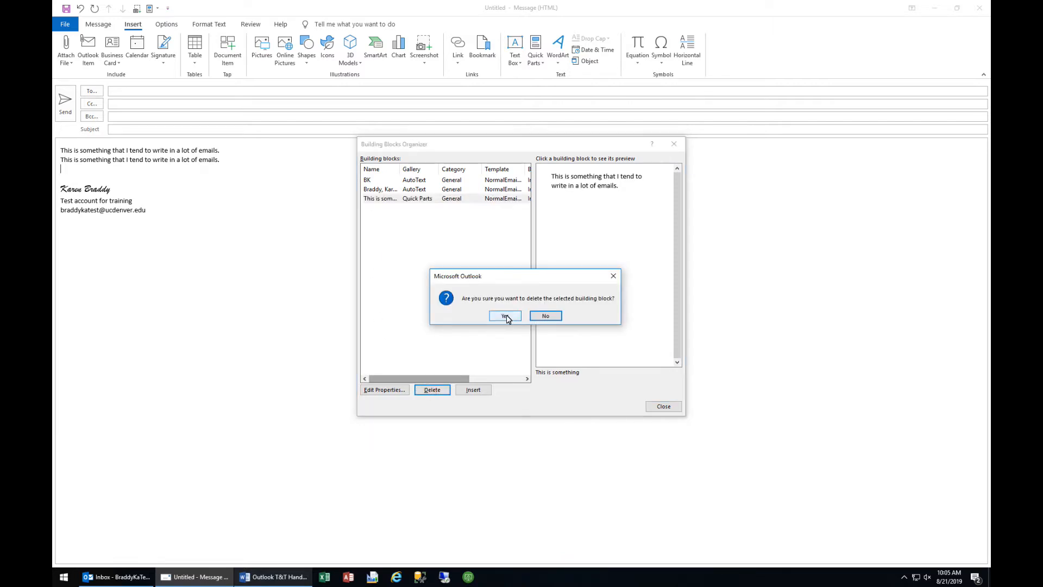
left_click(502, 315)
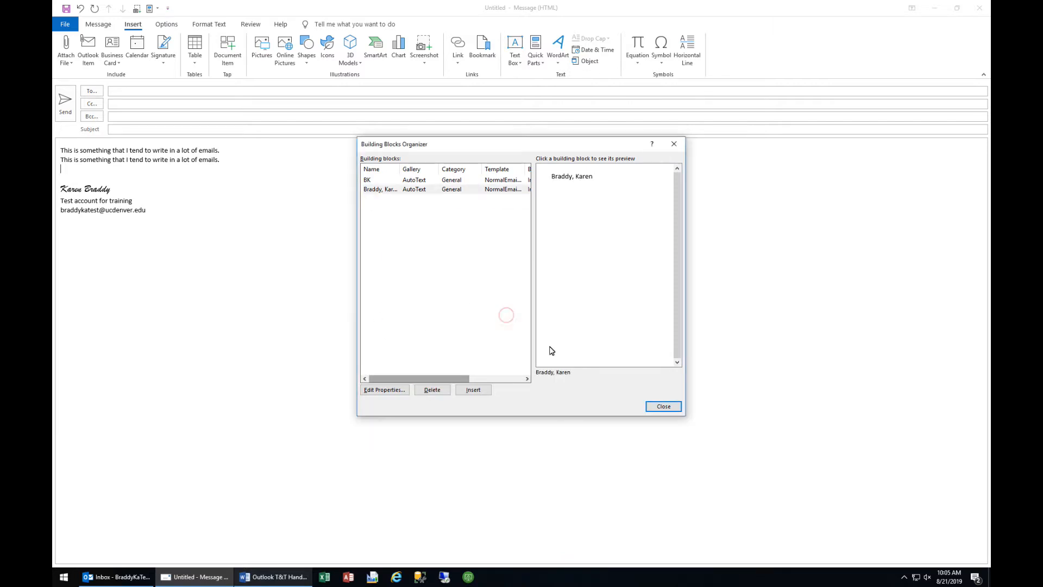
left_click(663, 407)
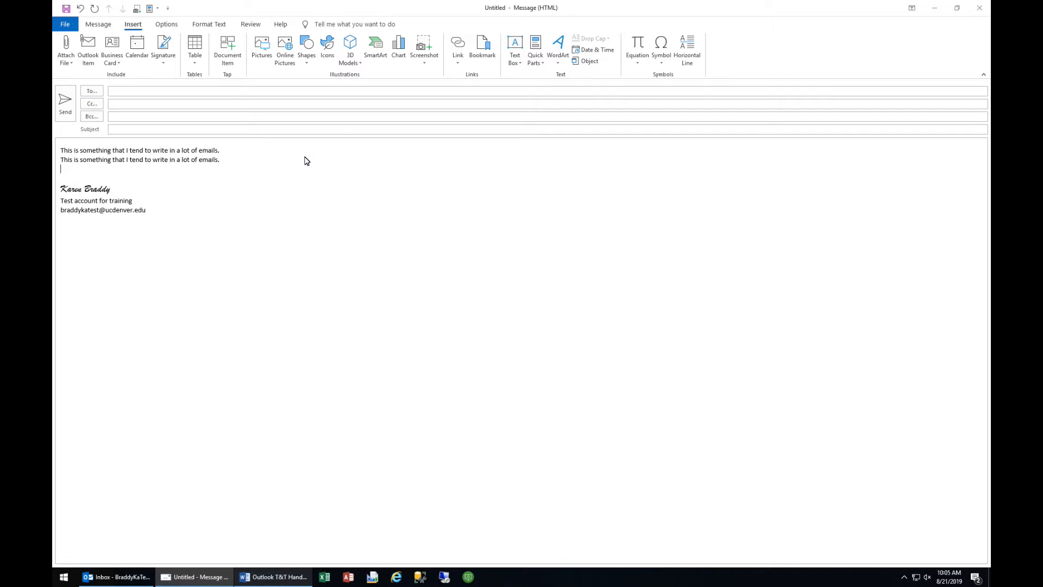
left_click(976, 15)
Choose not to save the practice draft
left_click(526, 314)
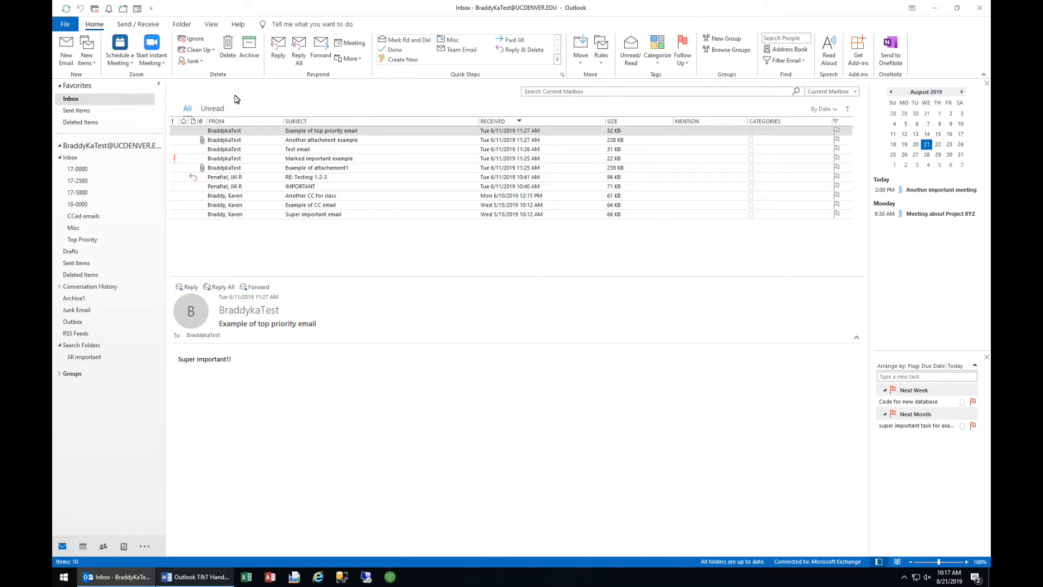
Start a new email with the subject 'Instructions for Outlook Tips'
left_click(65, 57)
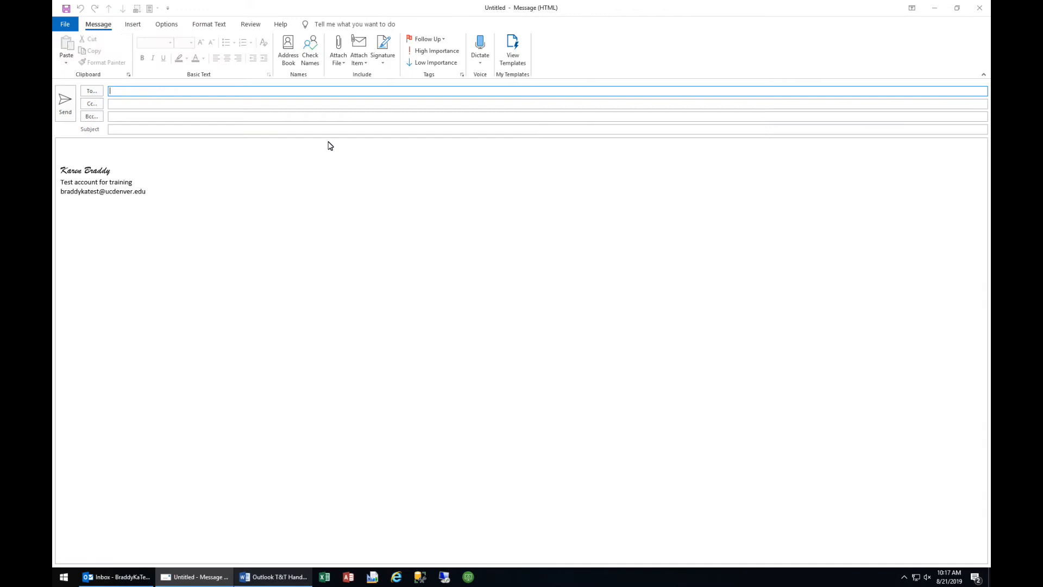
left_click(123, 131)
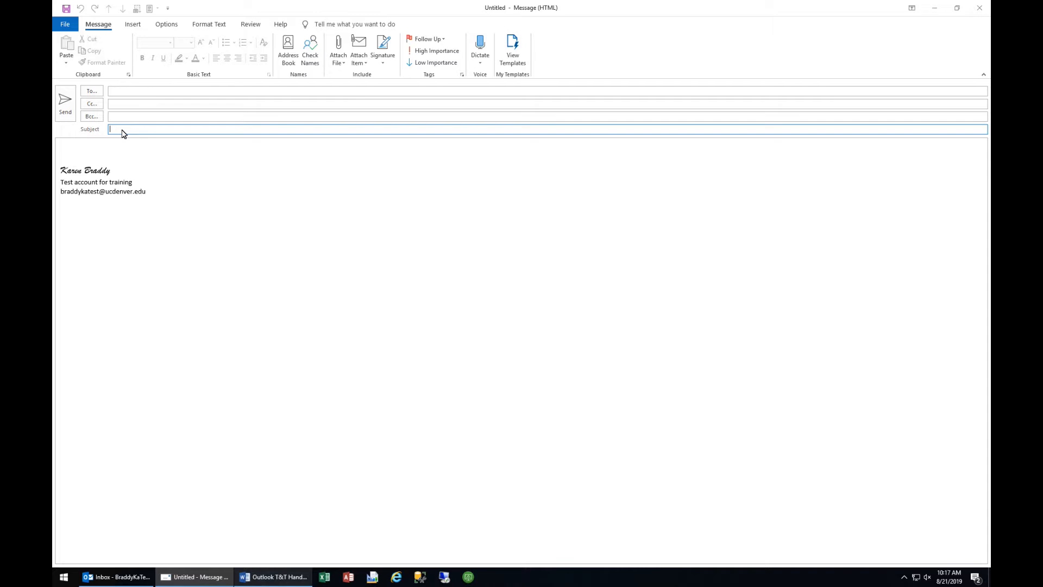
type("Instructions for Outlook Tips")
Write the body 'Here's the Outlook Tips & Tricks handout.' followed by a 'Thanks,' closing
key("Tab")
type("Here's the Outl")
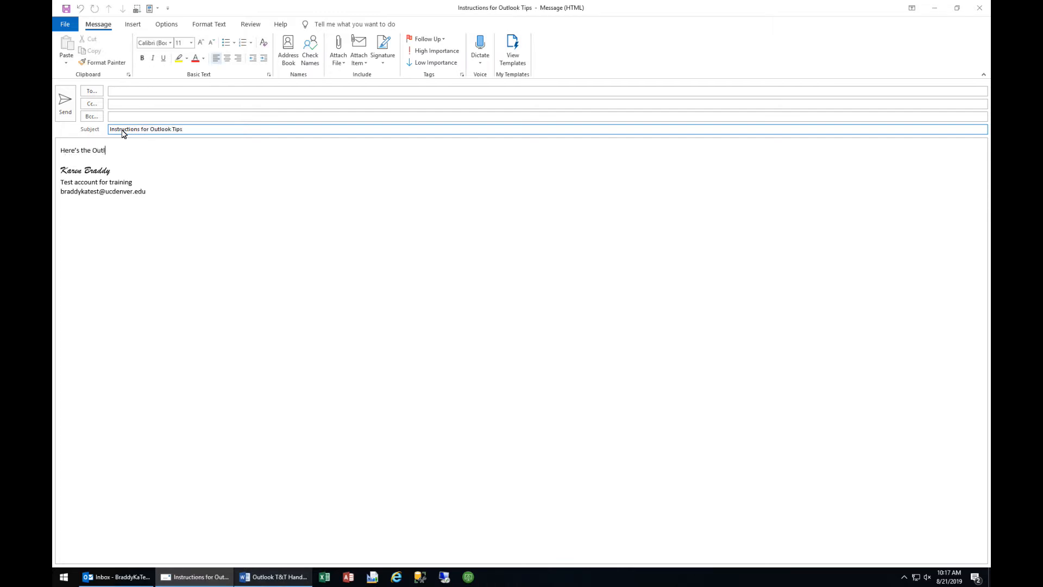
type("ook Tips  & Tricks handout,.")
key("Return")
key("Return")
type("Thanks")
type(",")
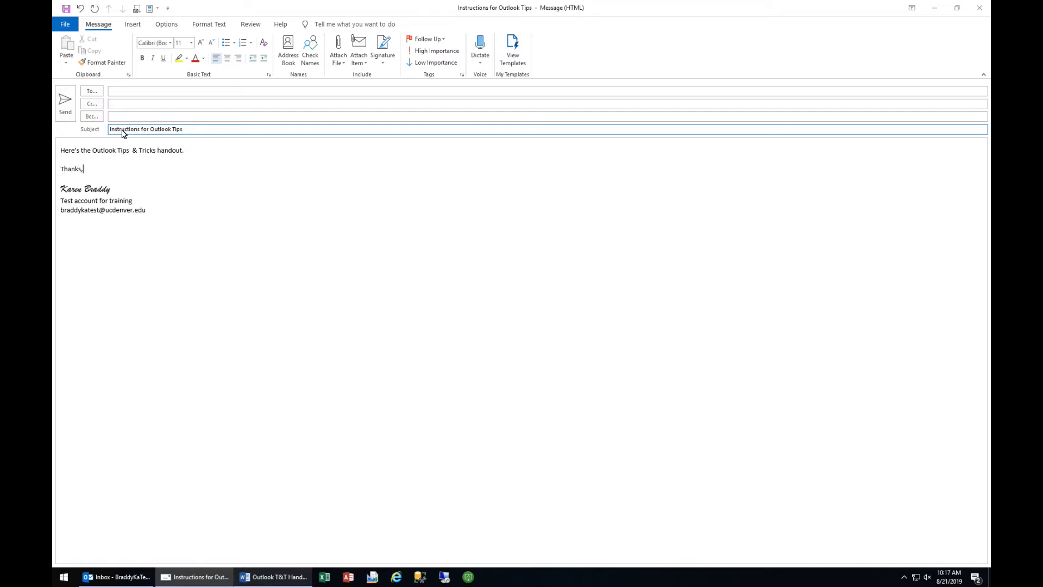
left_click(82, 180)
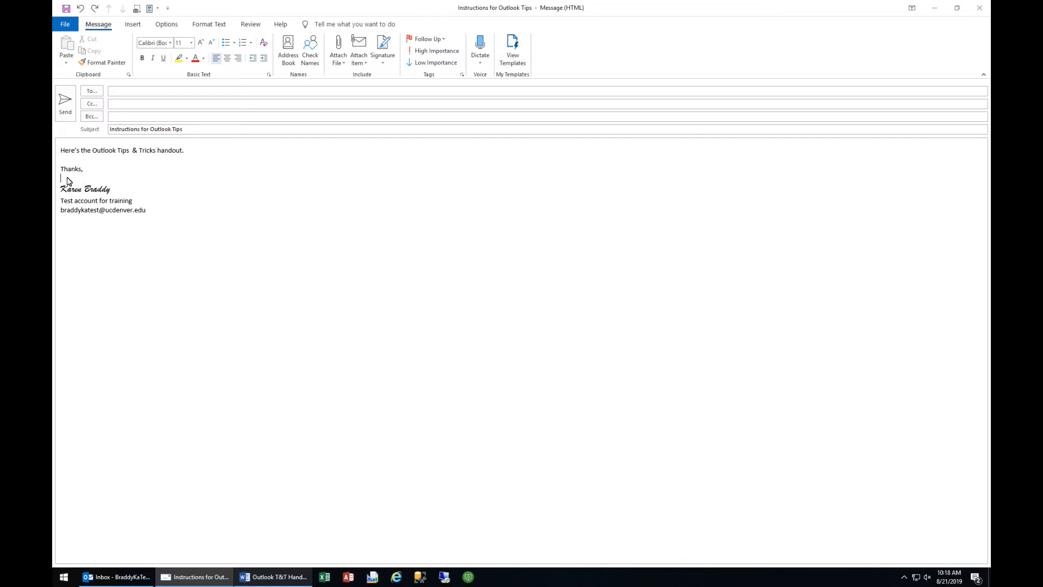
Delete the signature block and attach Outlook T&T Handout 2019.docx from recent files
left_click_drag(67, 178, 163, 211)
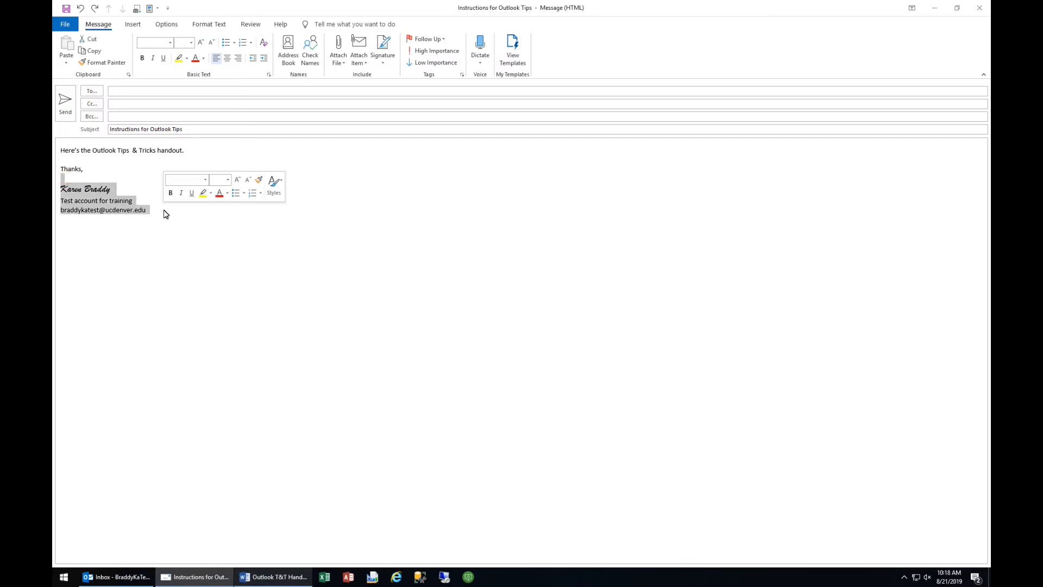
key("Delete")
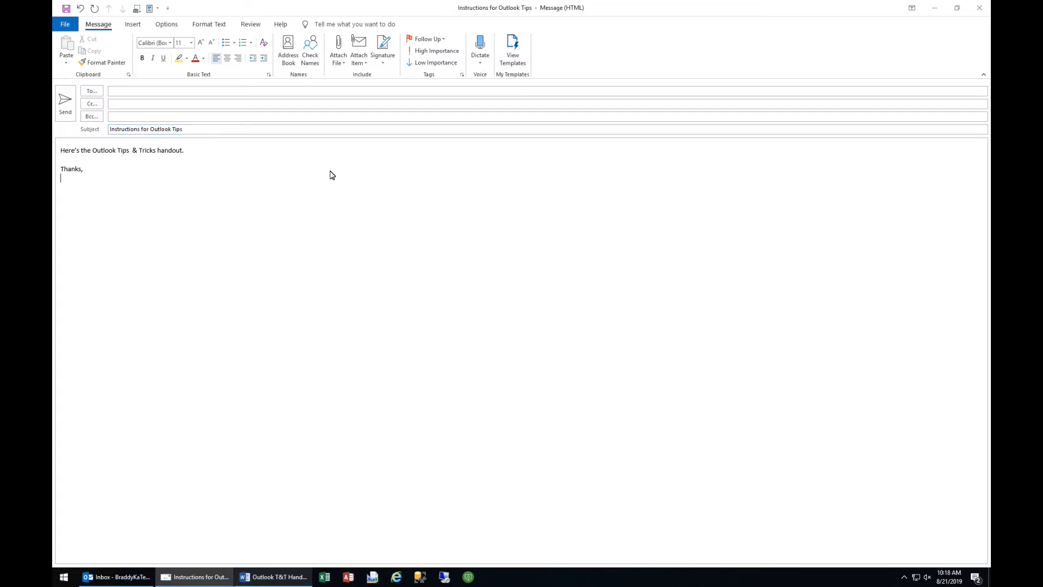
left_click(338, 60)
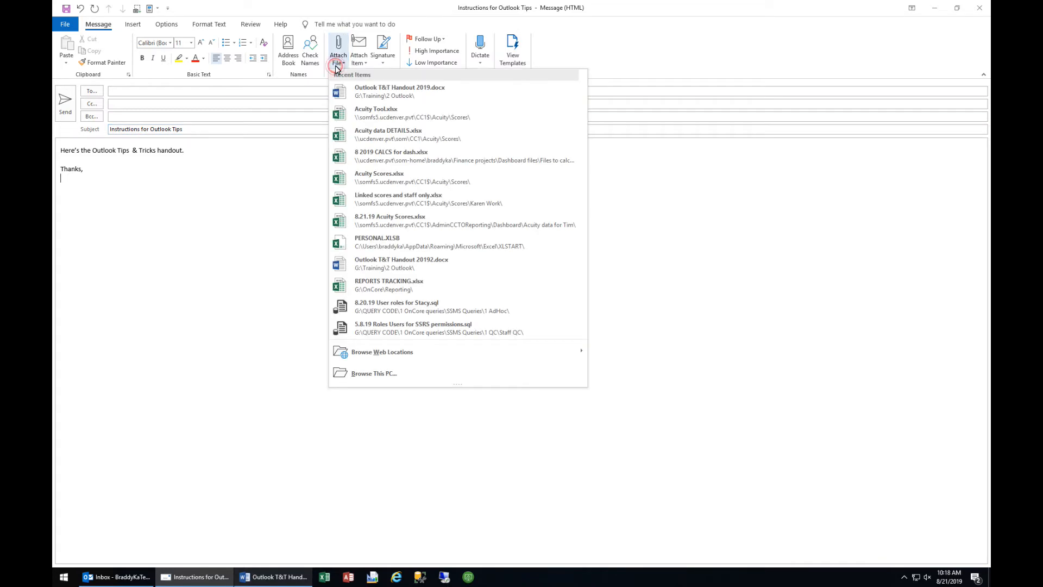
left_click(348, 92)
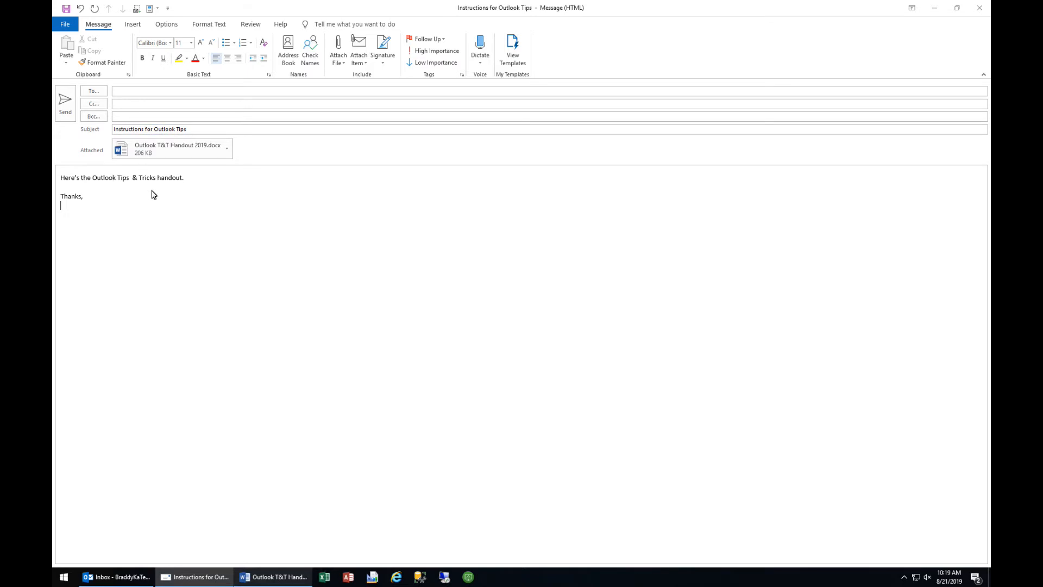
Save the message as Outlook template 'Instructions for Outlook Tips.oft', then close it without saving
left_click(64, 24)
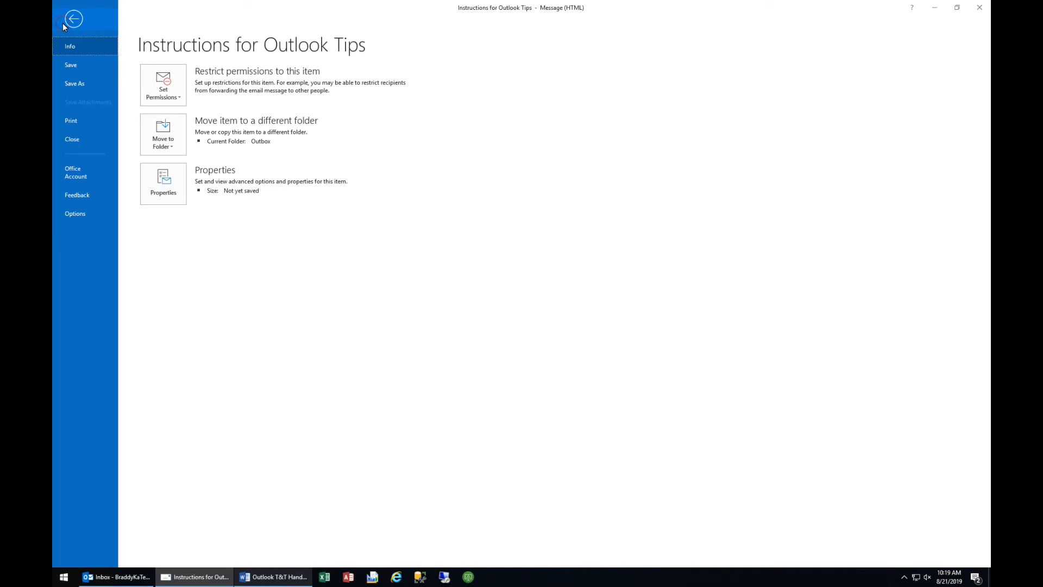
left_click(77, 82)
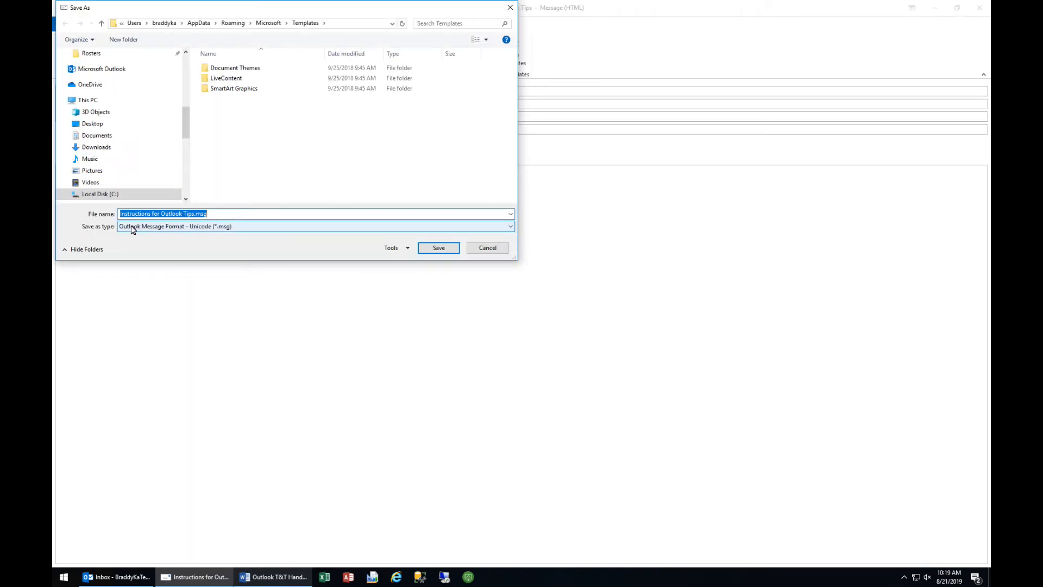
left_click(133, 227)
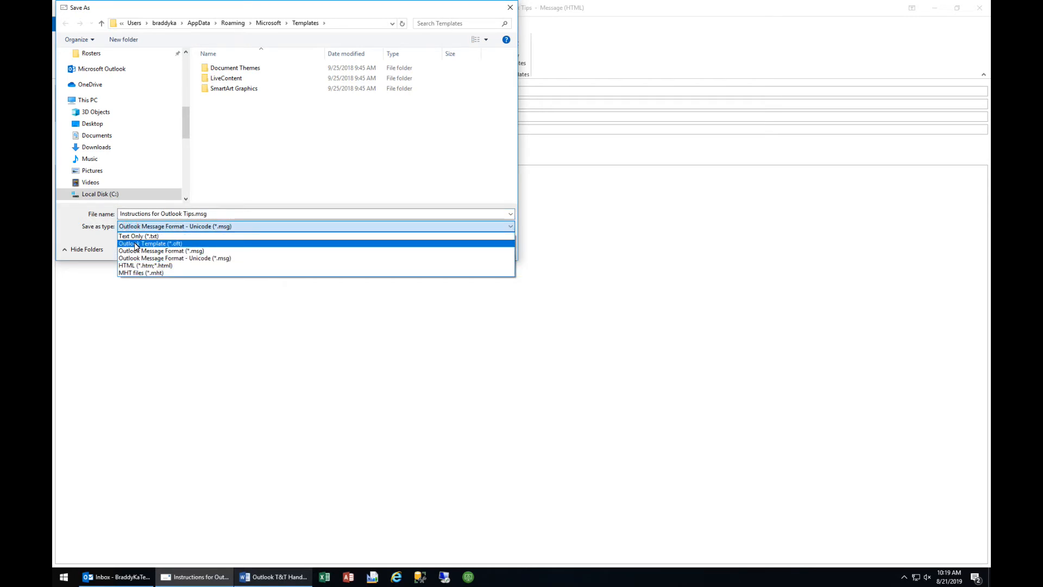
left_click(136, 244)
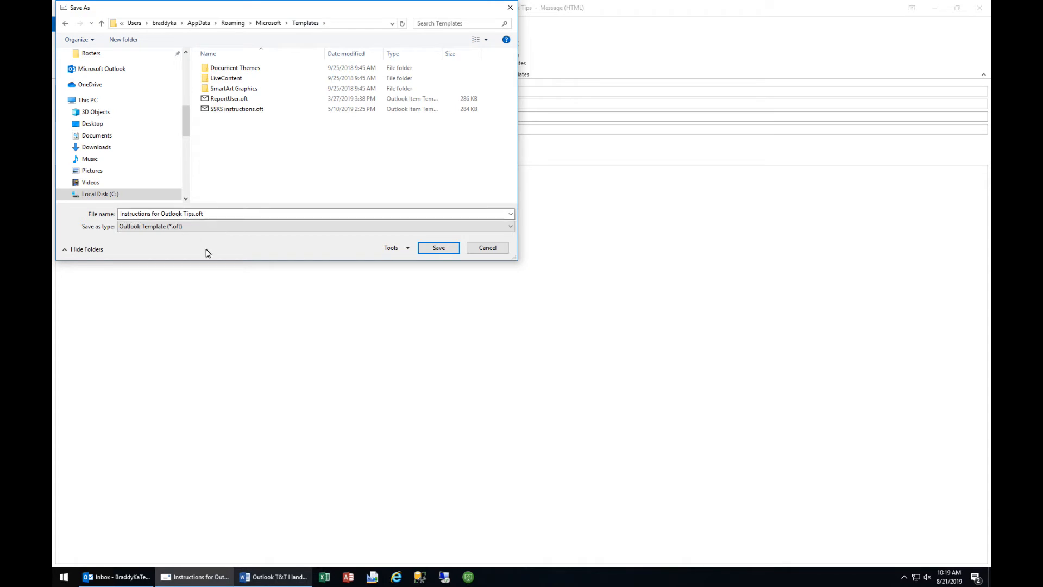
left_click(430, 251)
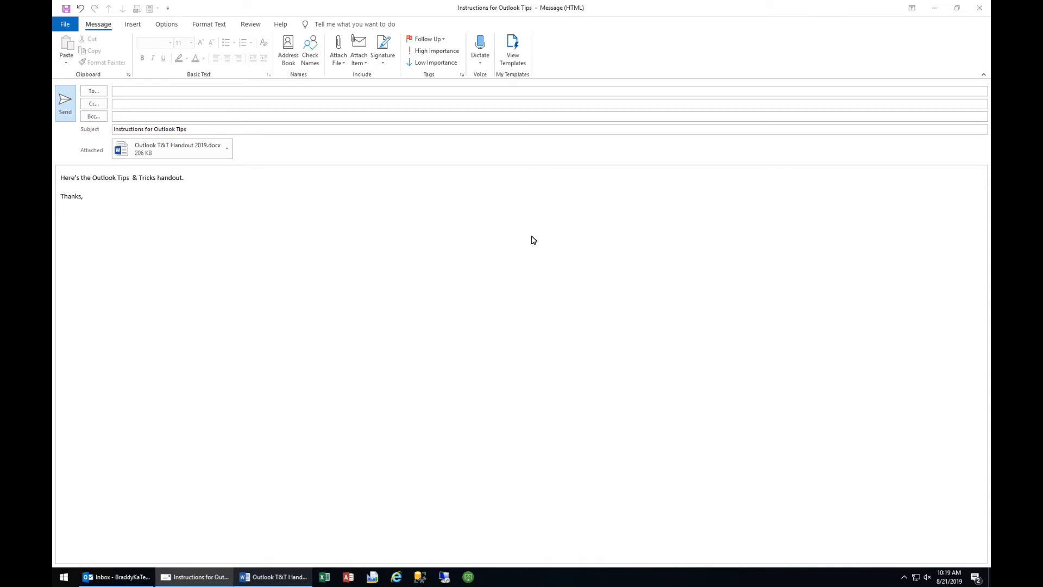
left_click(978, 13)
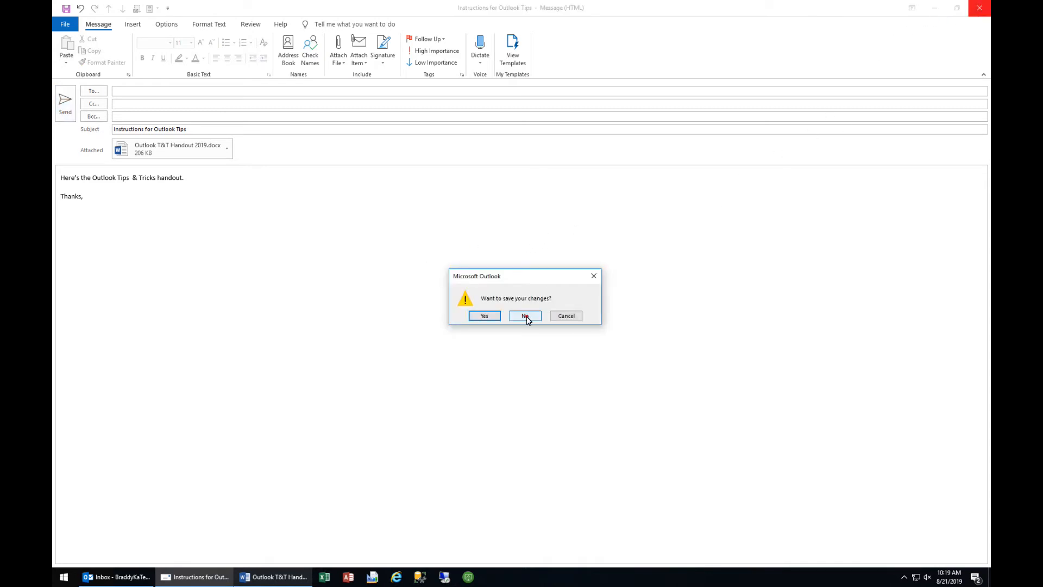
left_click(526, 316)
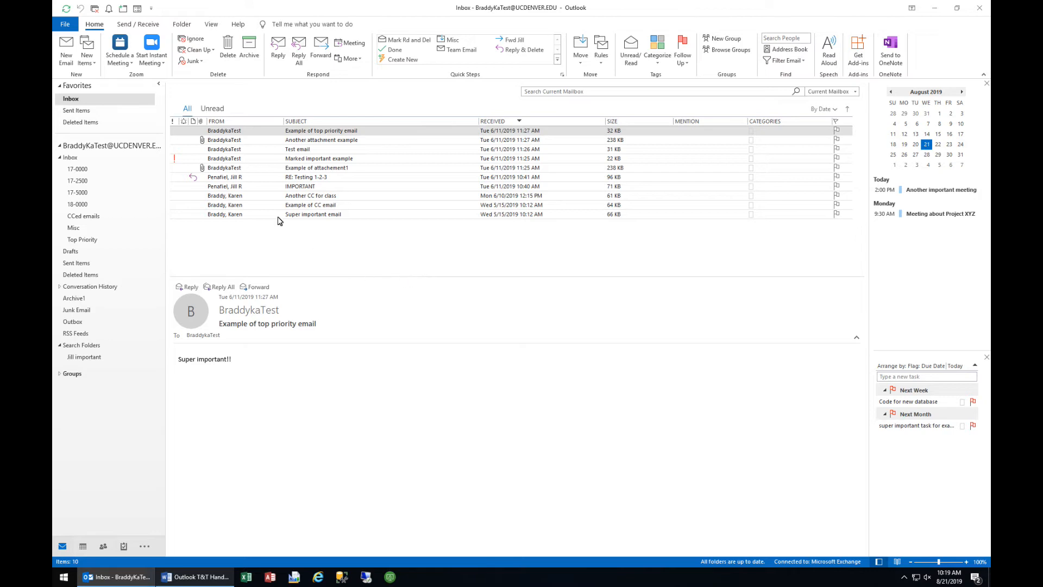
left_click(88, 62)
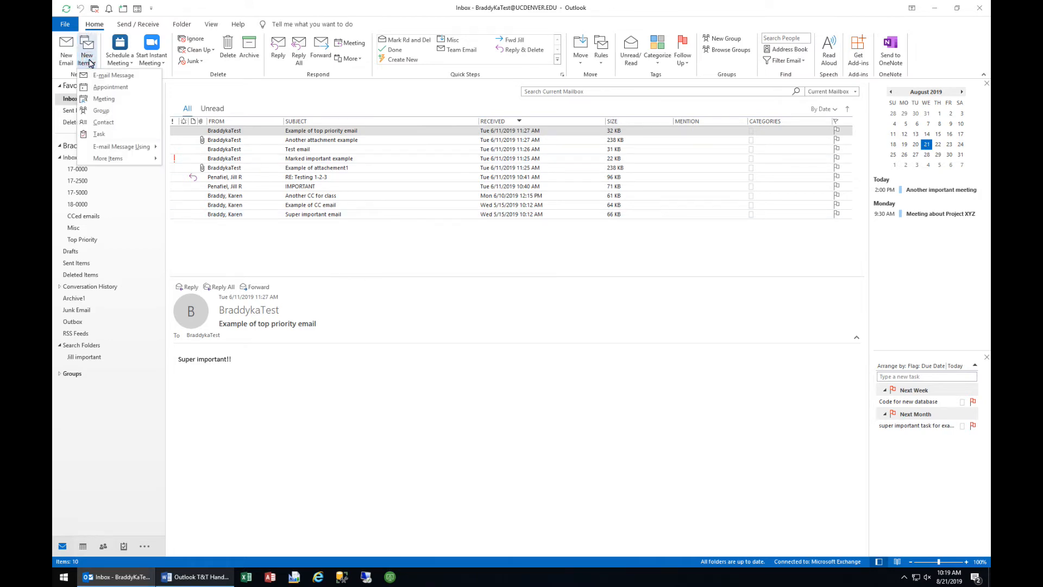
mouse_move(113, 161)
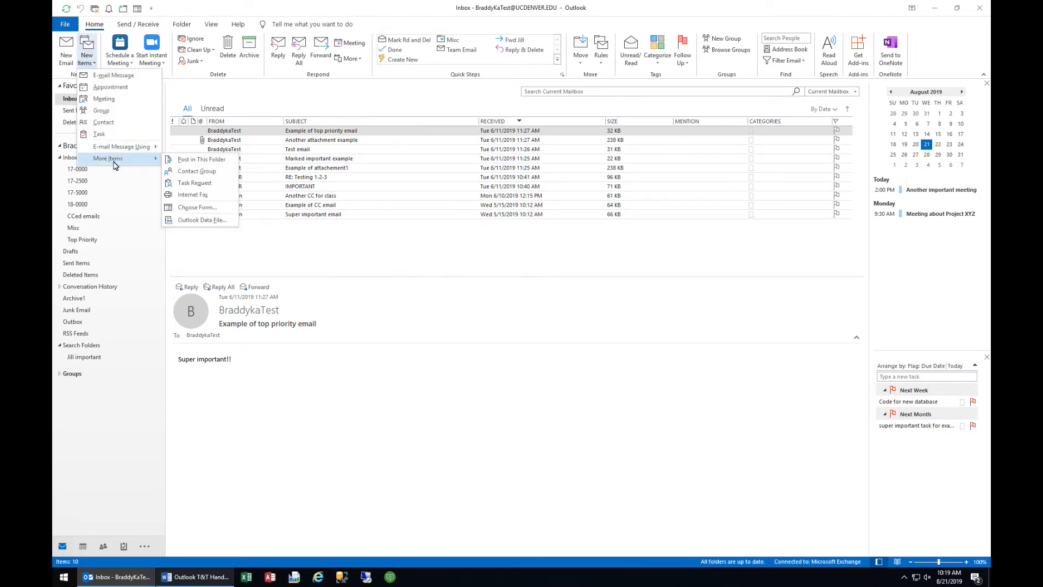
left_click(197, 207)
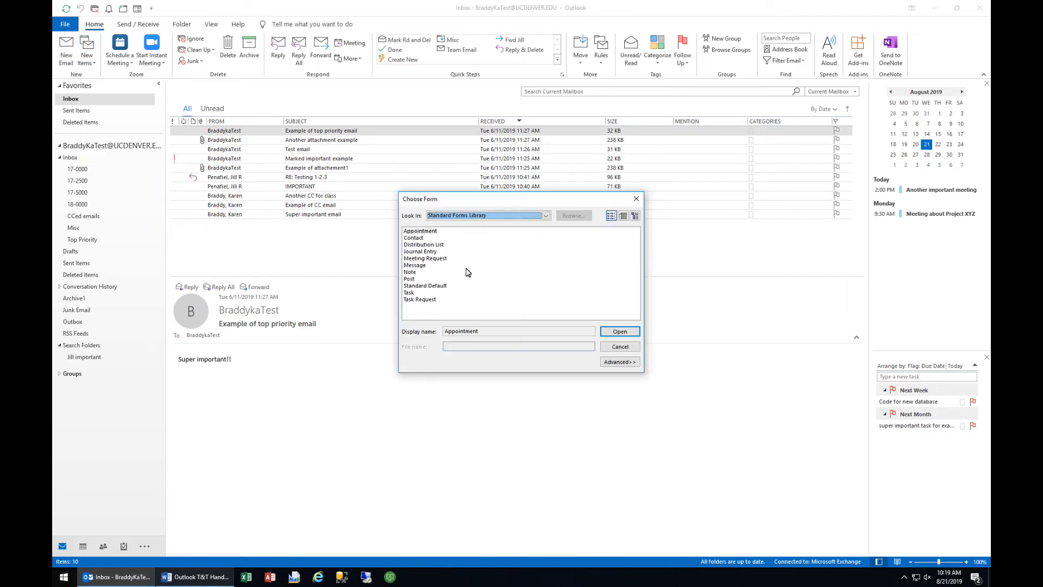
left_click(479, 218)
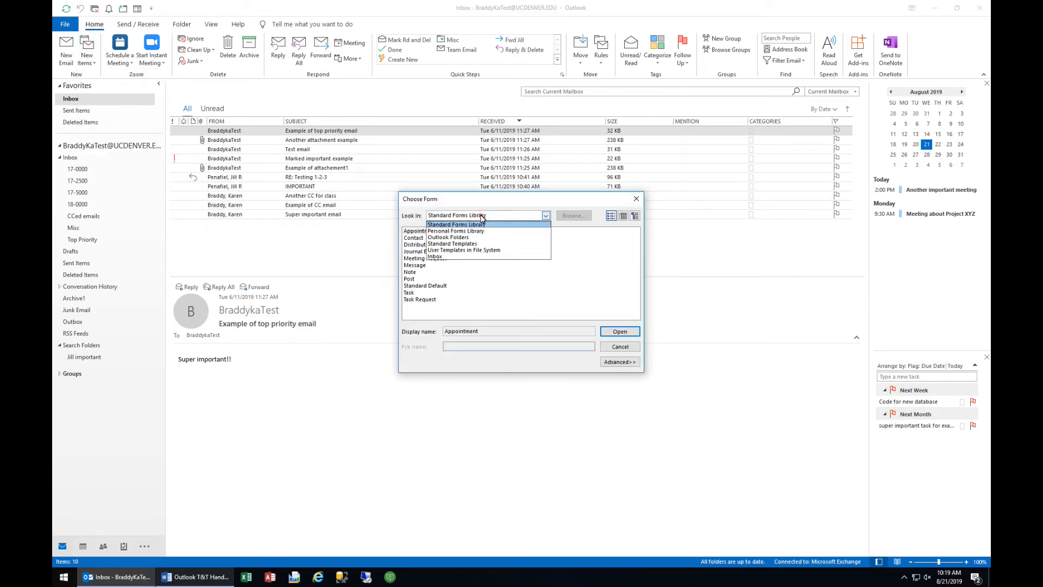
left_click(444, 251)
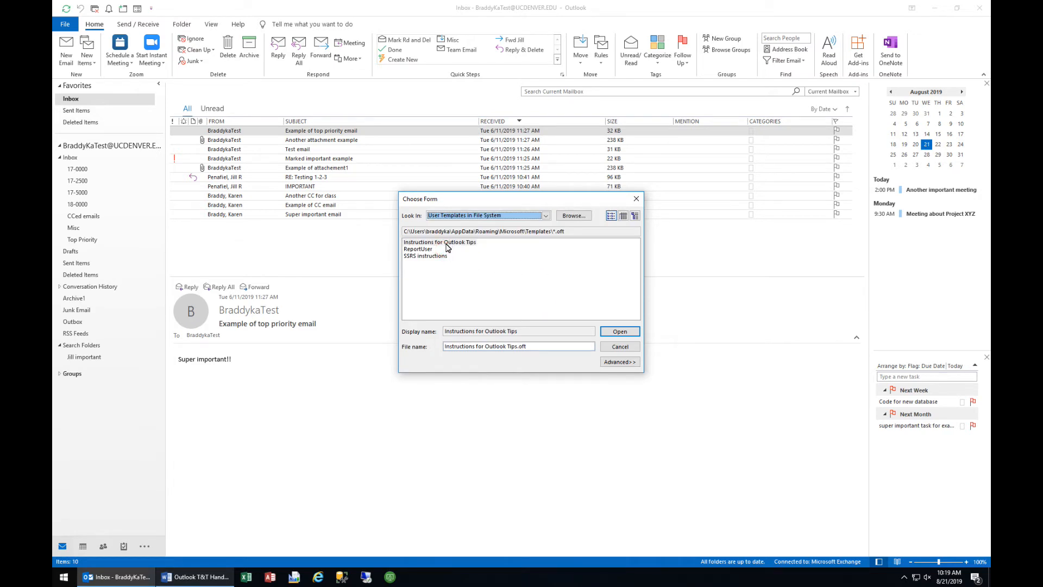
double_click(447, 245)
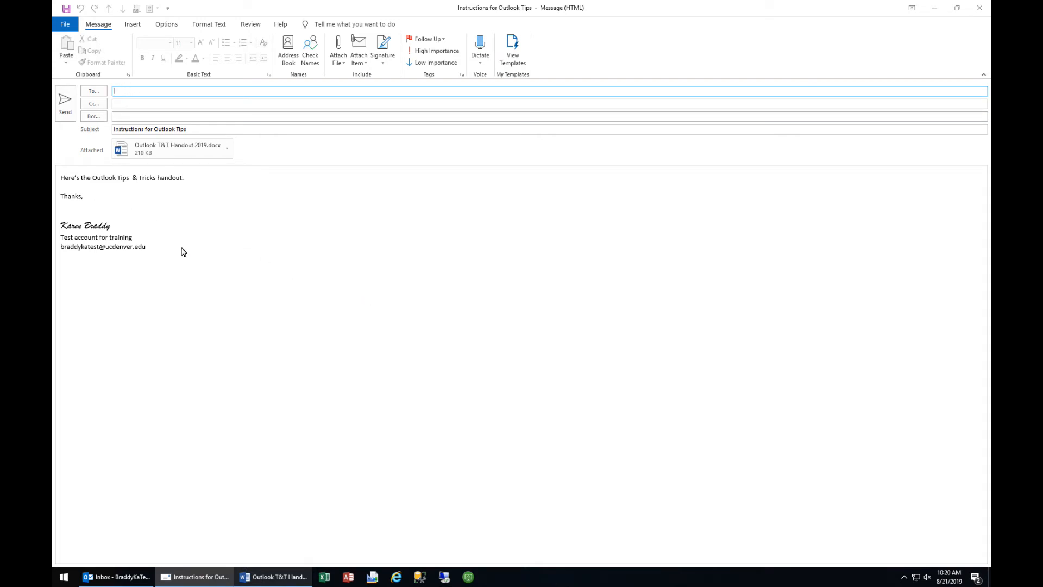
mouse_move(83, 214)
left_mouse_down()
mouse_move(153, 268)
mouse_move(175, 358)
left_mouse_up()
left_click(155, 306)
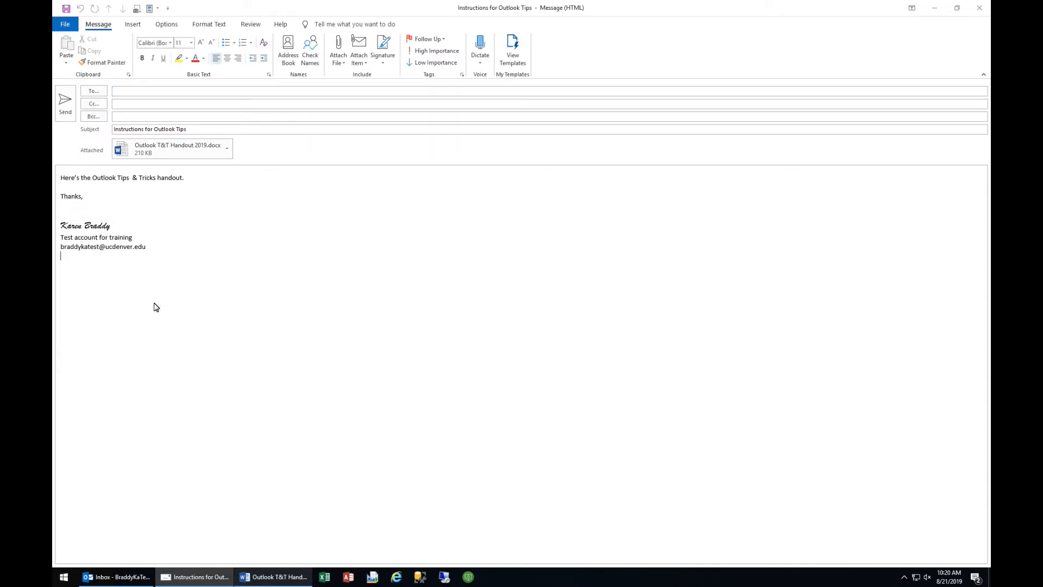
left_click(979, 8)
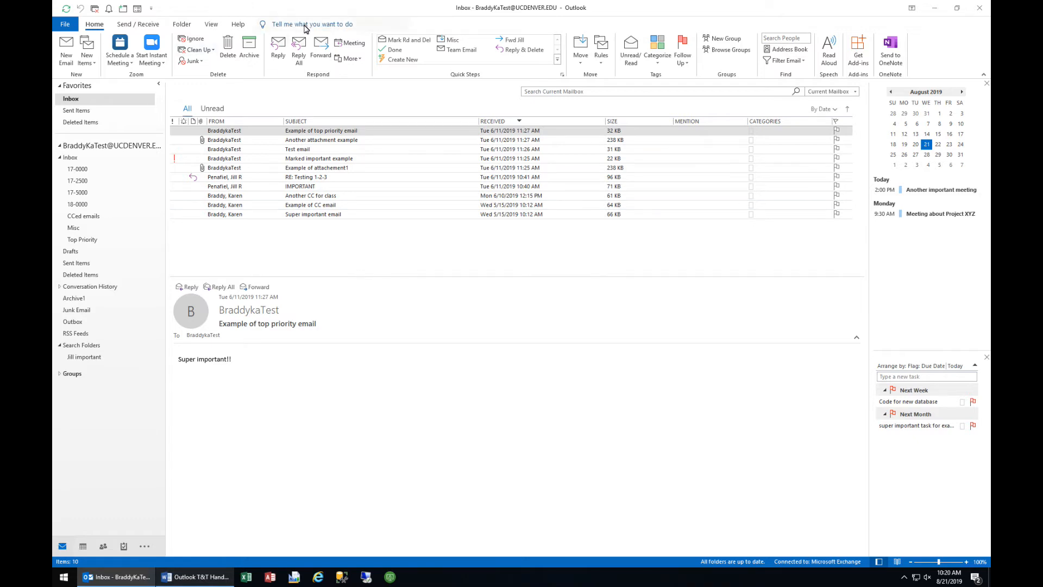
Remove an unwanted Quick Access Toolbar shortcut and add Choose Form from More Items there
right_click(137, 11)
left_click(198, 14)
left_click(89, 61)
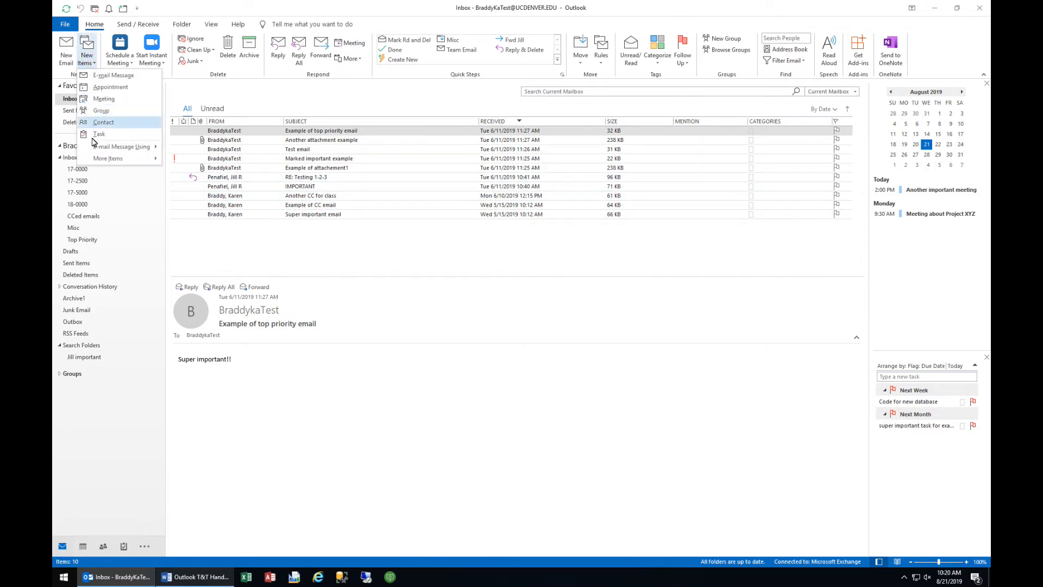
left_click(90, 161)
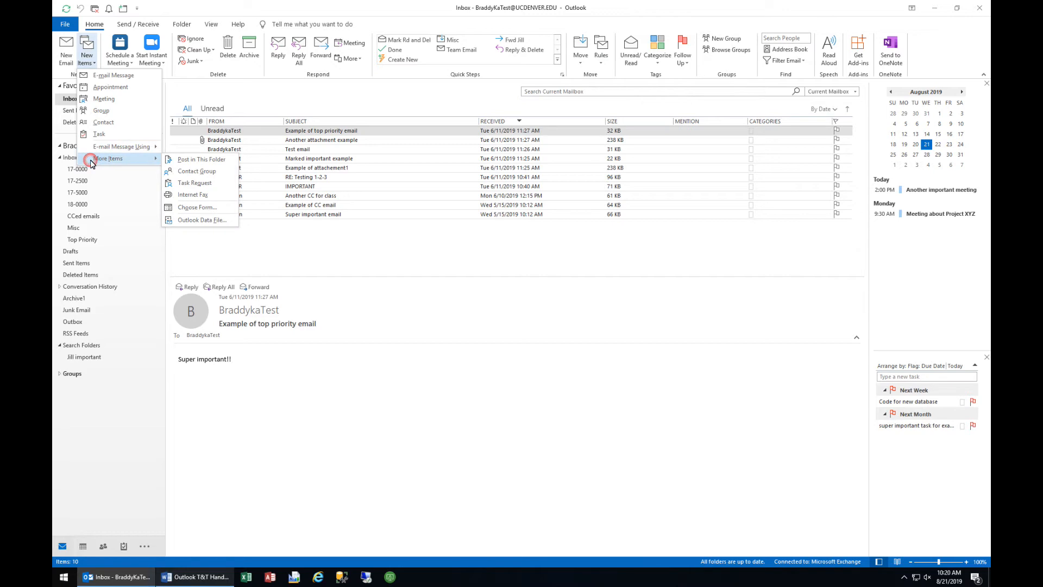
right_click(206, 210)
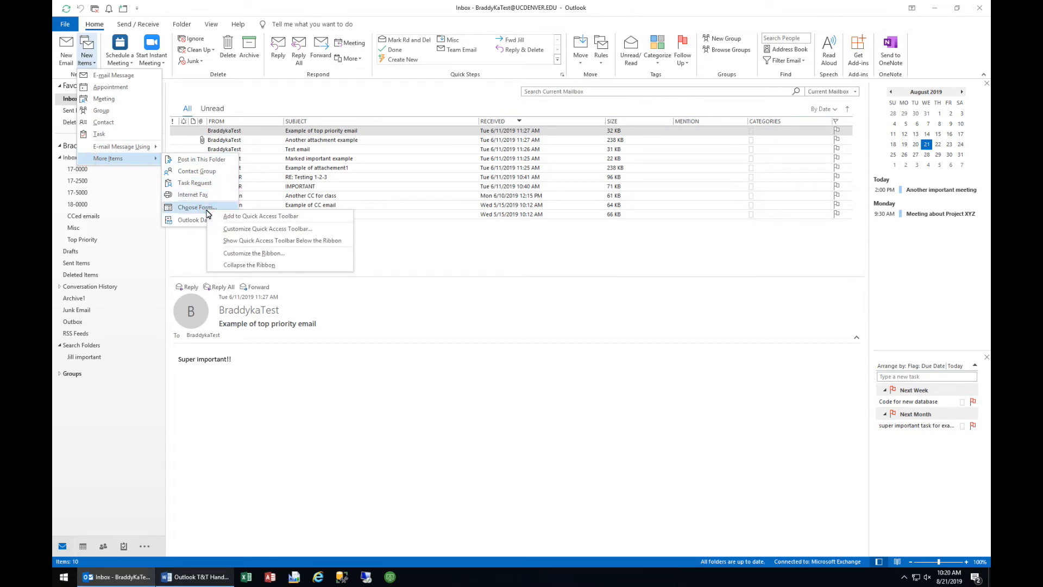
left_click(223, 217)
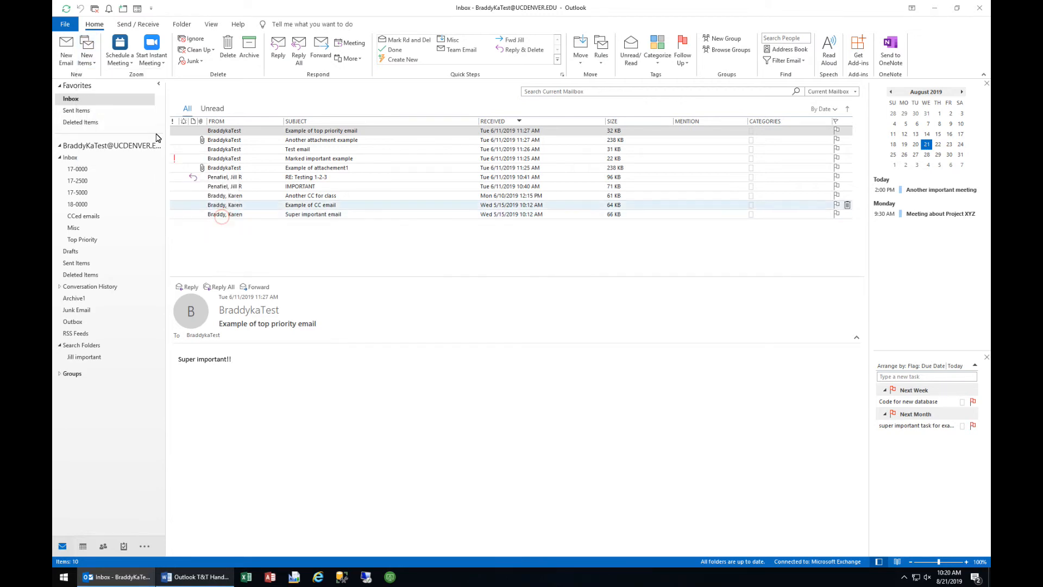
Browse User Templates in File System in Choose Form, select Instructions for Outlook Tips, then cancel
left_click(137, 12)
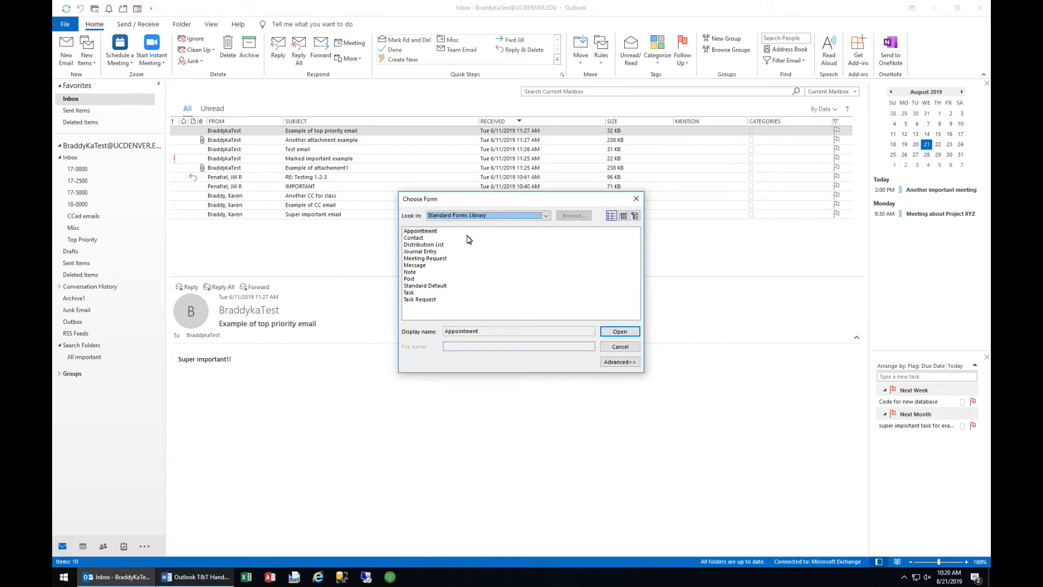
left_click(475, 215)
left_click(450, 250)
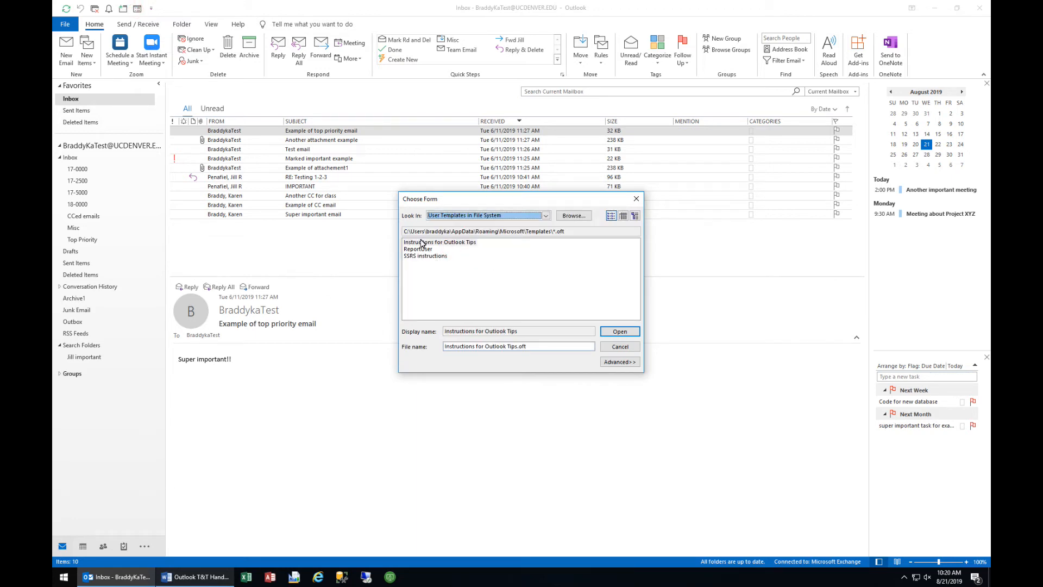
left_click(420, 240)
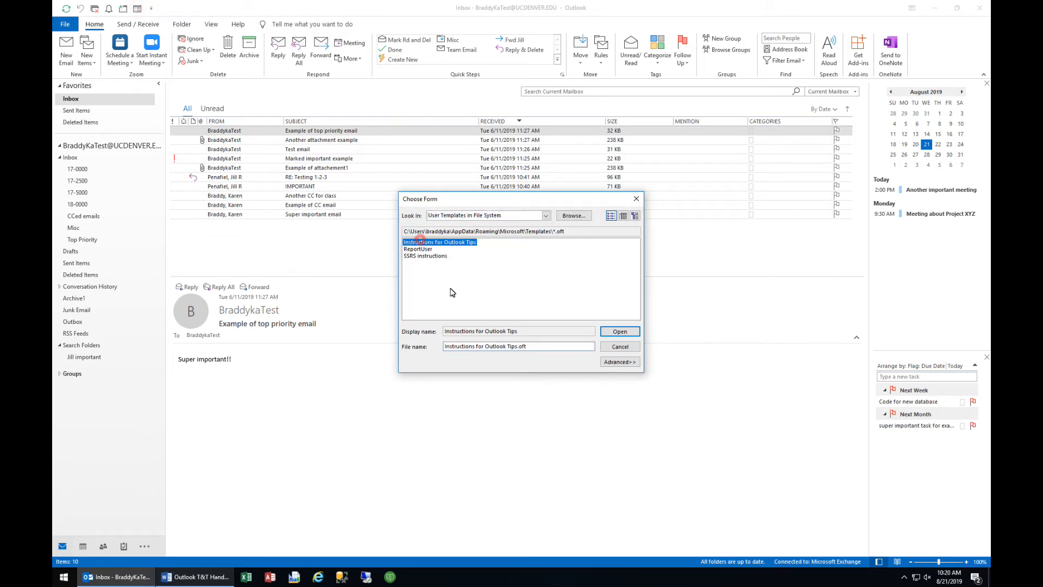
left_click(619, 346)
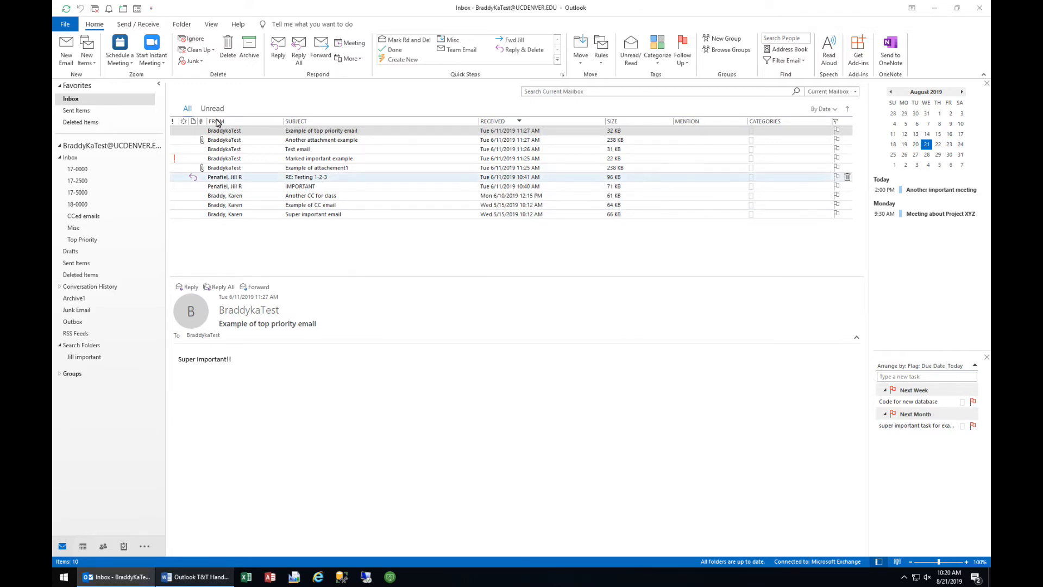
Open the Instructions for Outlook Tips template from More Items > Choose Form, then close the message
left_click(87, 59)
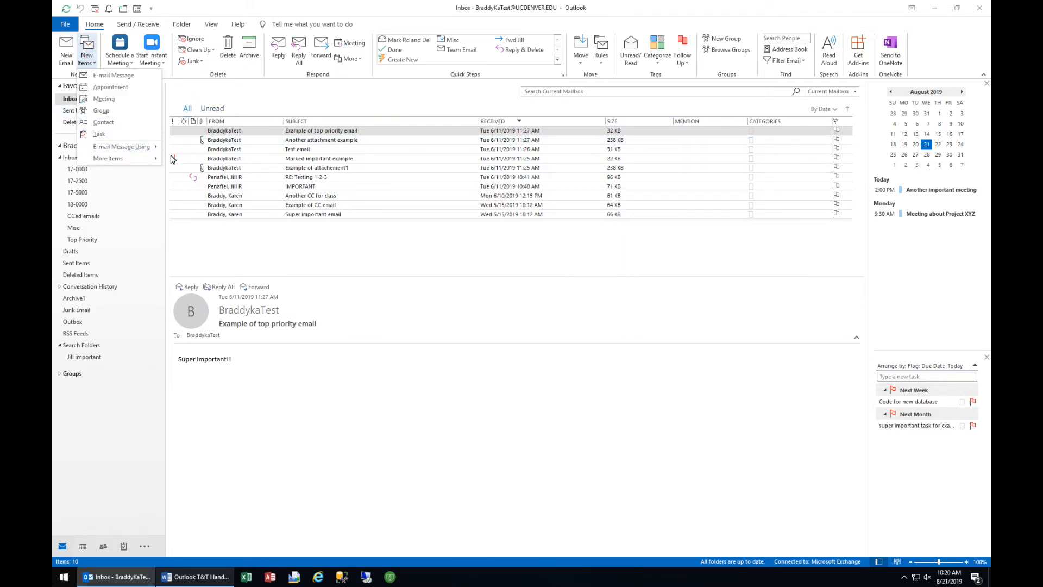
left_click(125, 159)
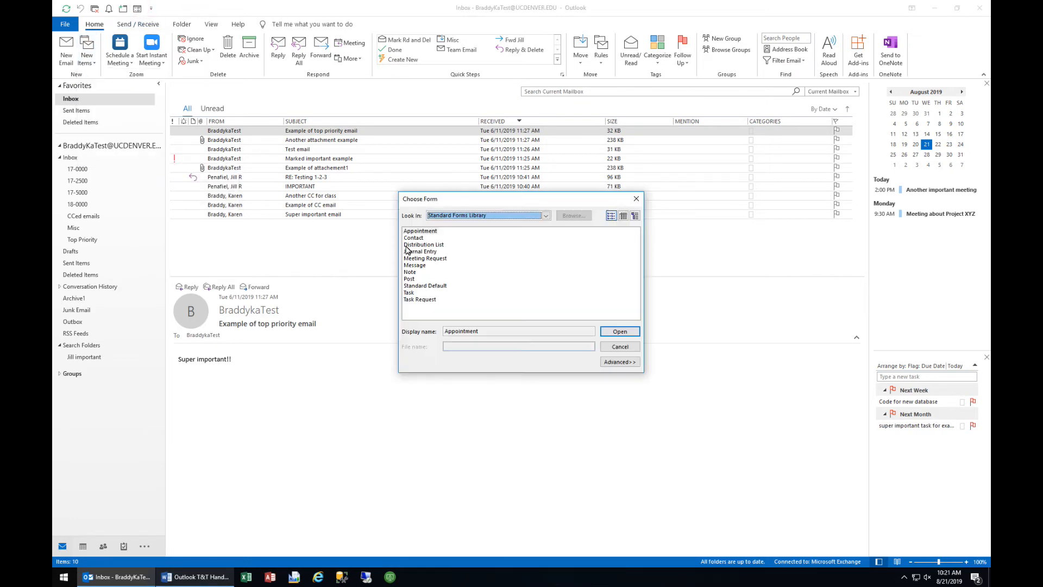
left_click(473, 215)
left_click(454, 253)
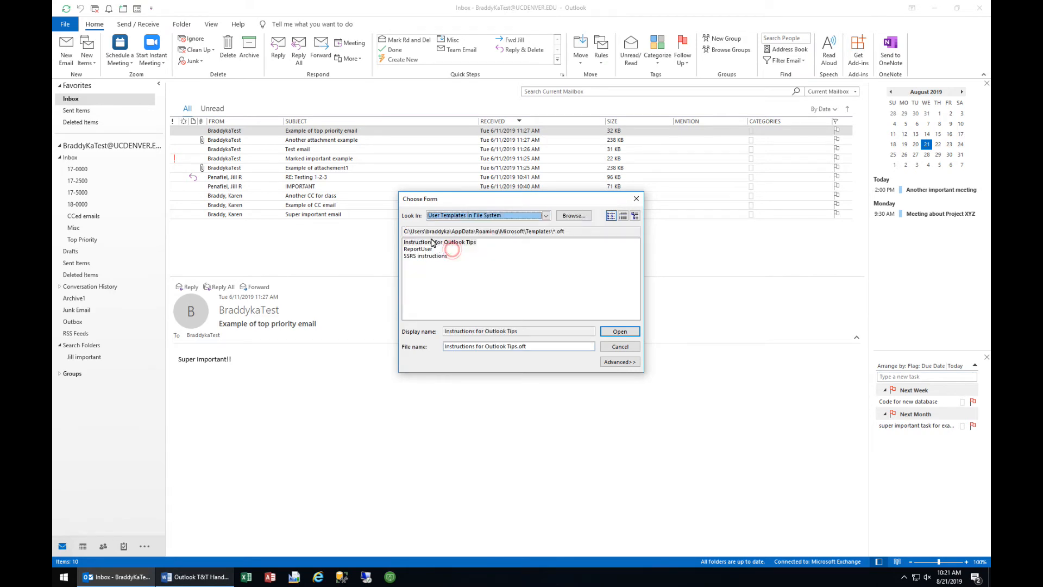
double_click(467, 289)
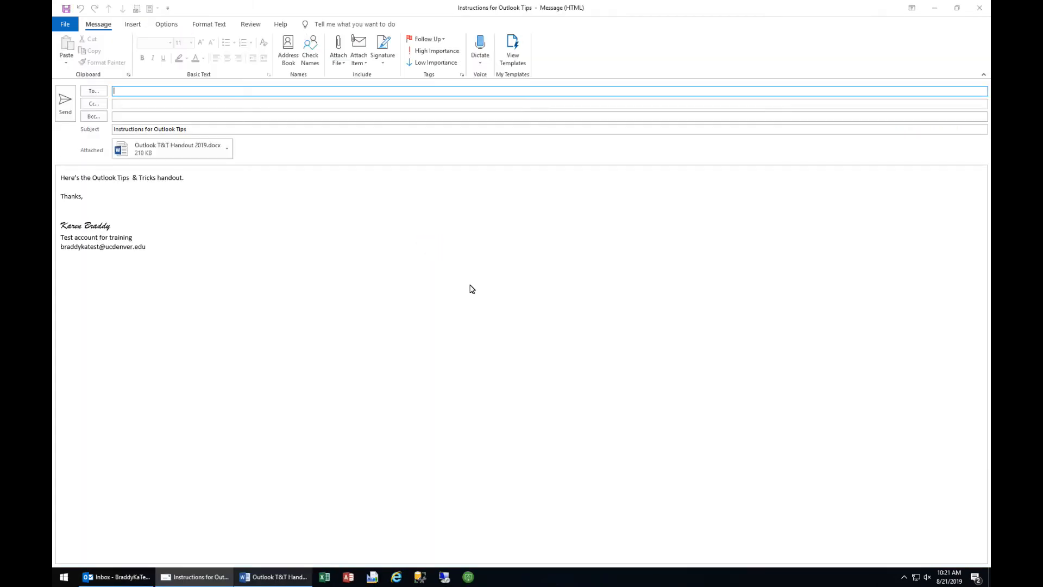
left_click(980, 7)
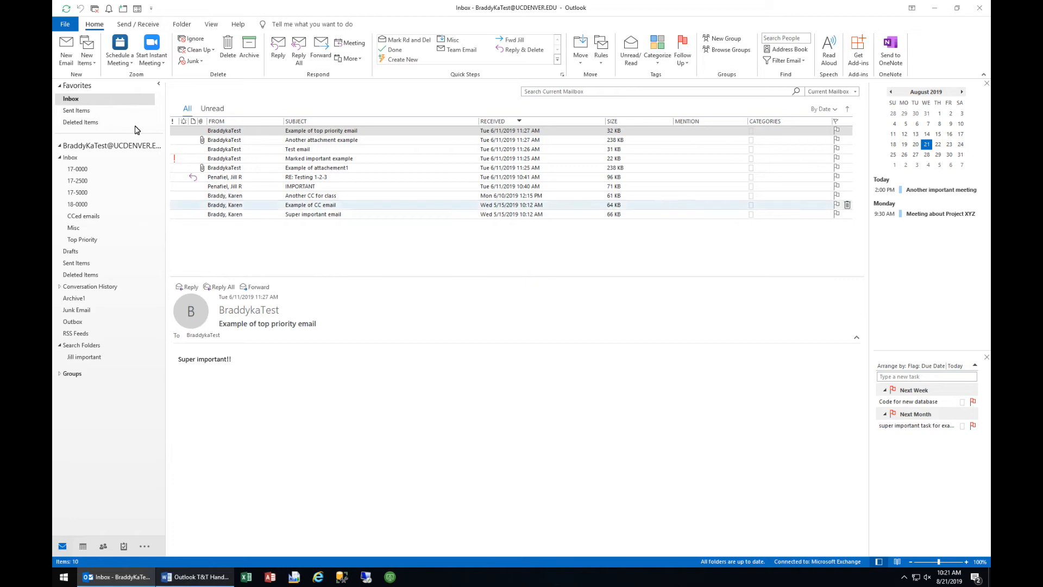
From a new email's Save As dialog, pin Instructions for Outlook Tips.oft to Outlook's taskbar jump list
left_click(64, 53)
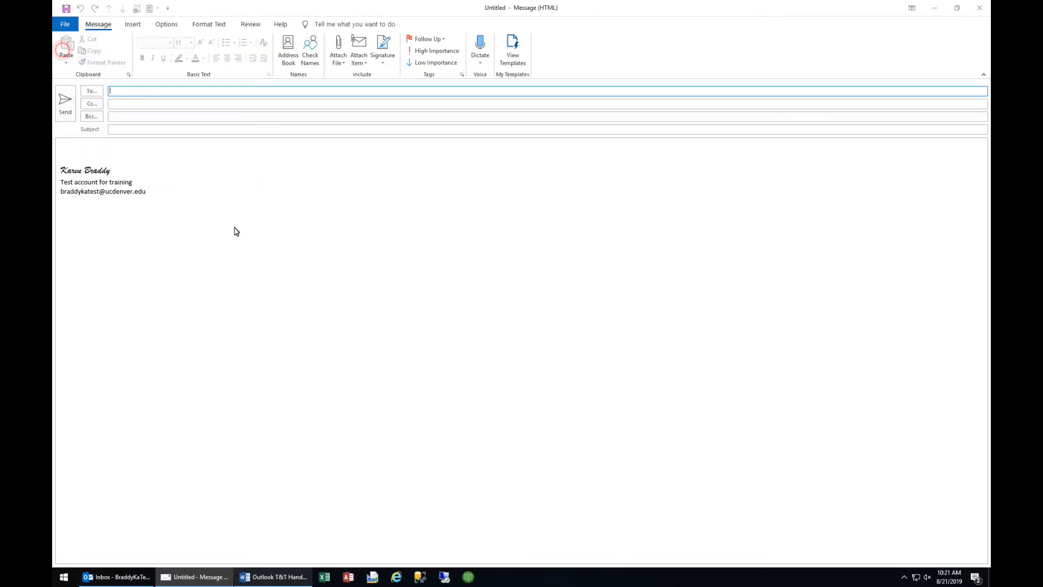
left_click(65, 25)
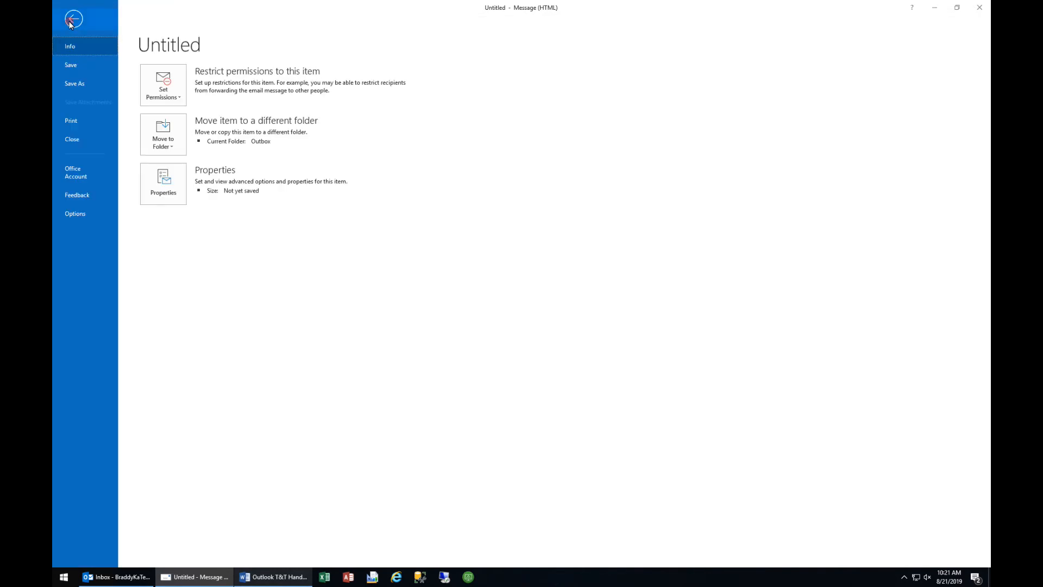
left_click(71, 84)
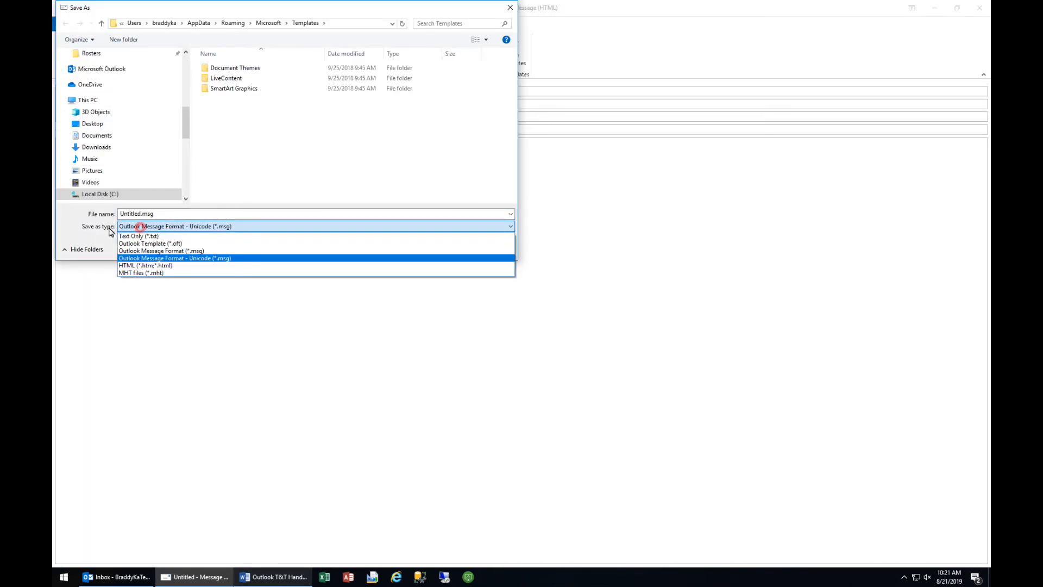
left_click(142, 243)
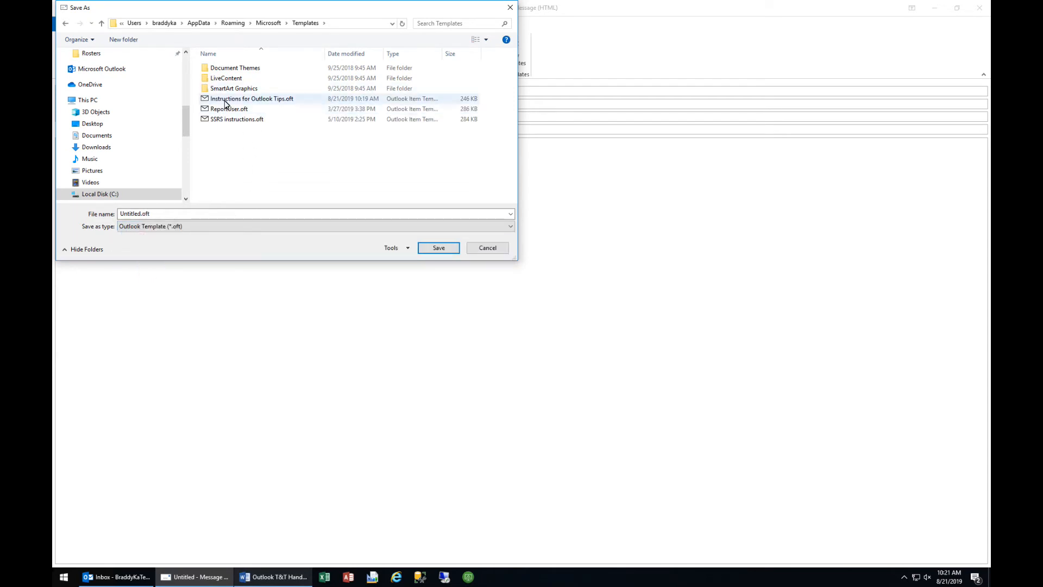
left_click(224, 101)
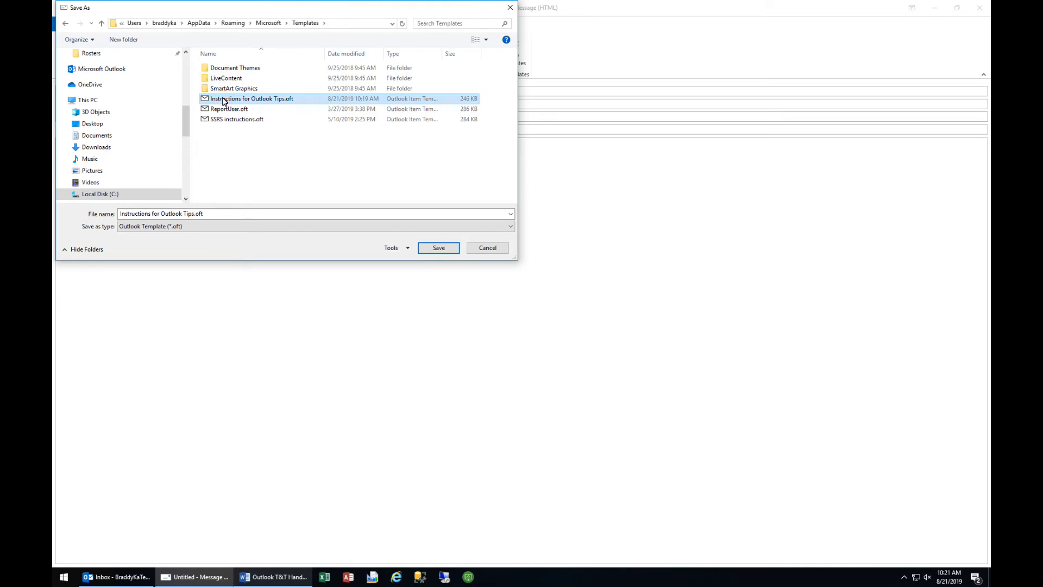
left_click_drag(223, 101, 117, 578)
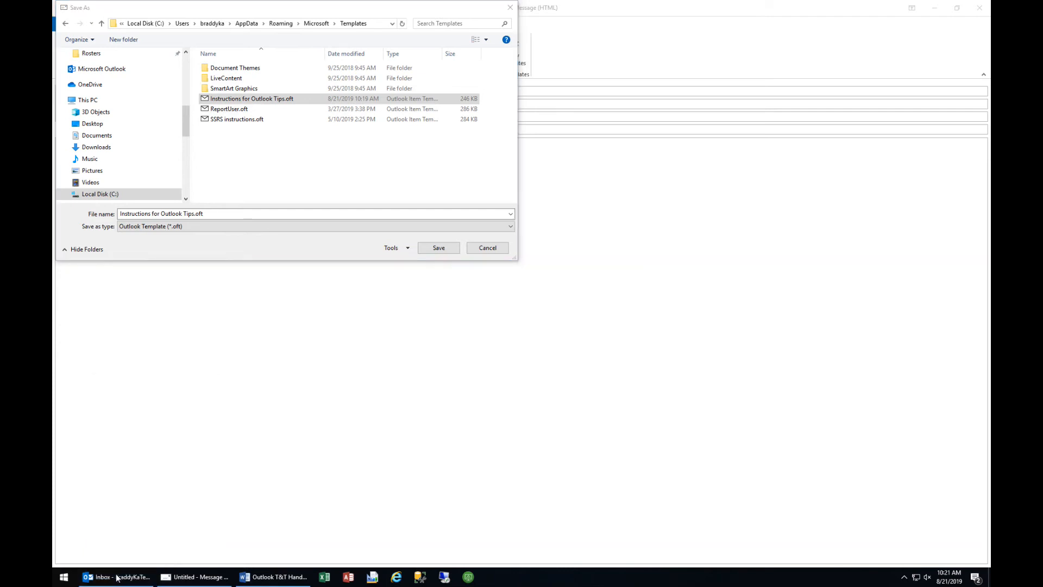
Cancel the Save As dialog and discard the blank message without saving
left_click(488, 247)
left_click(981, 8)
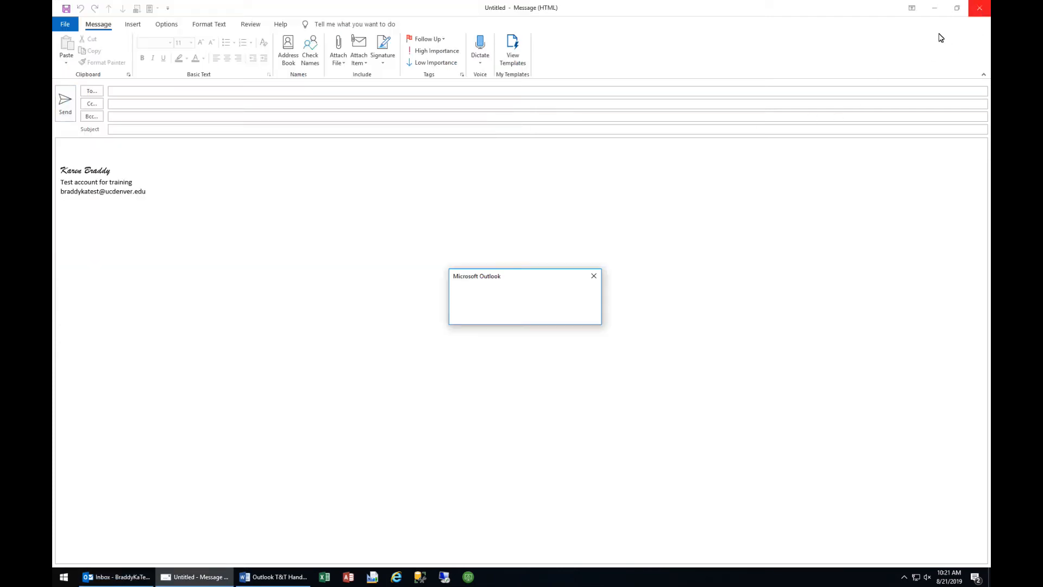
left_click(526, 315)
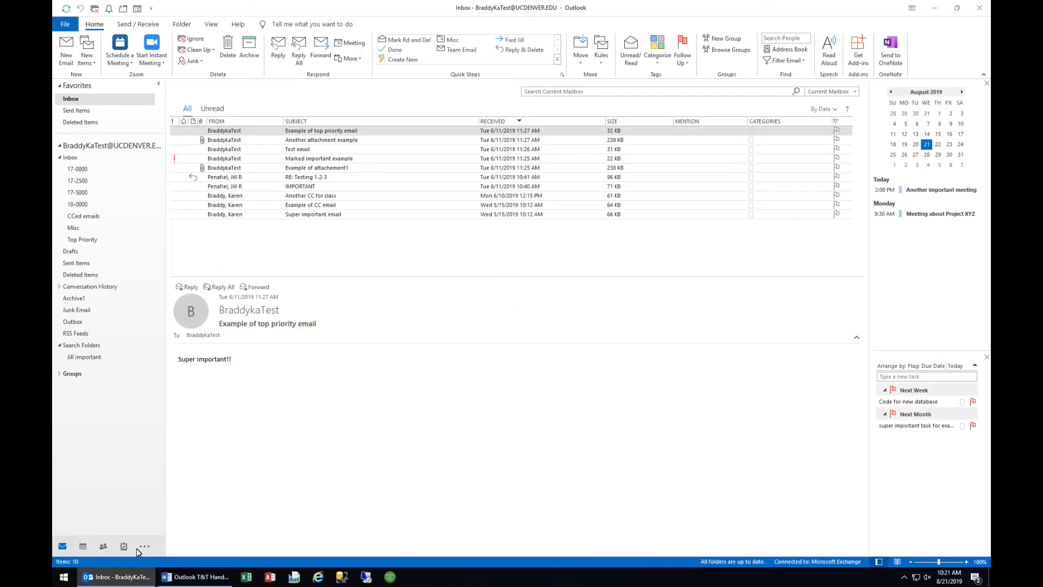
right_click(97, 582)
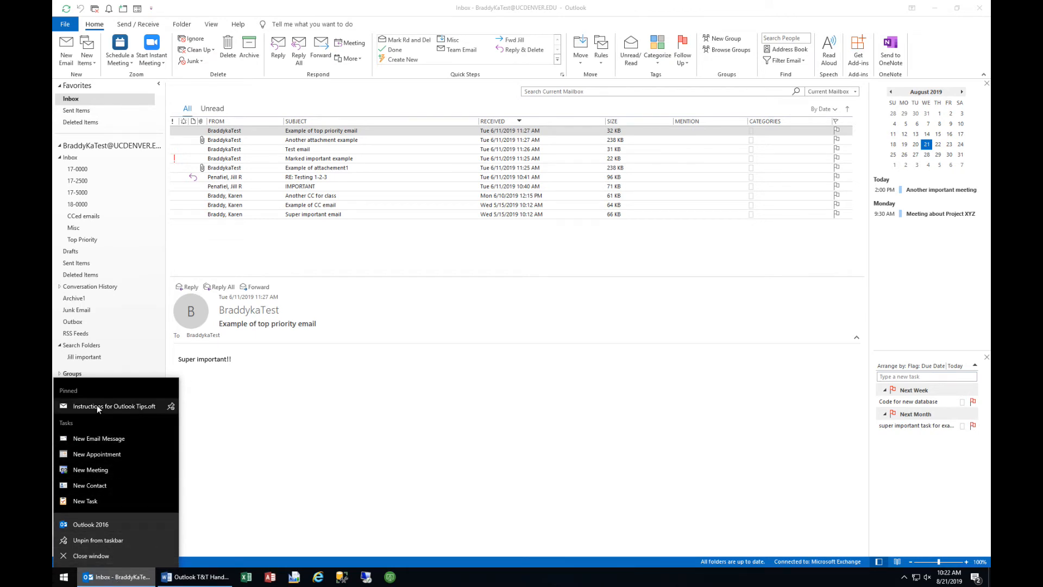
left_click(241, 423)
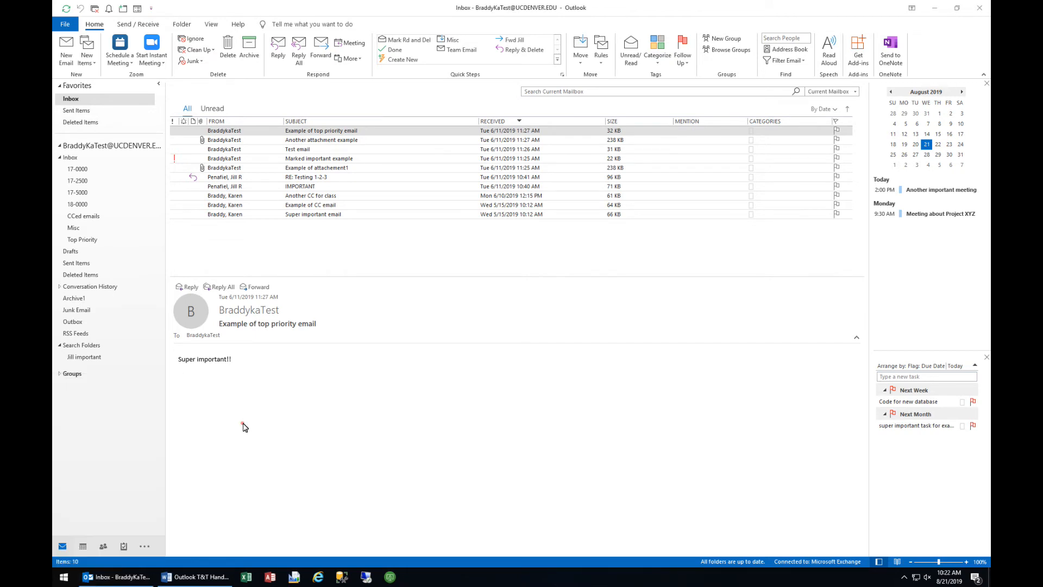
right_click(126, 576)
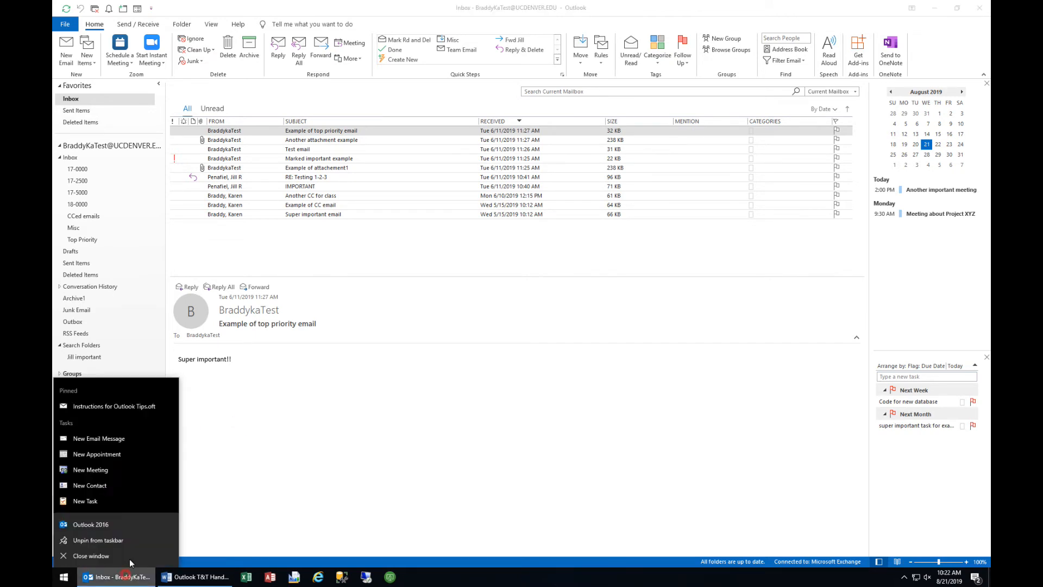
left_click(126, 407)
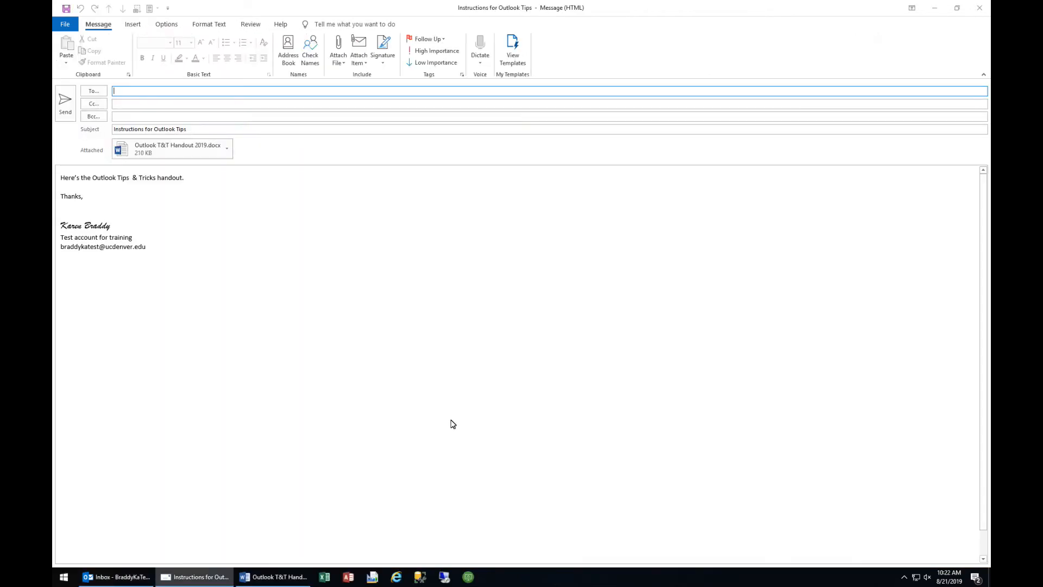
left_click(978, 8)
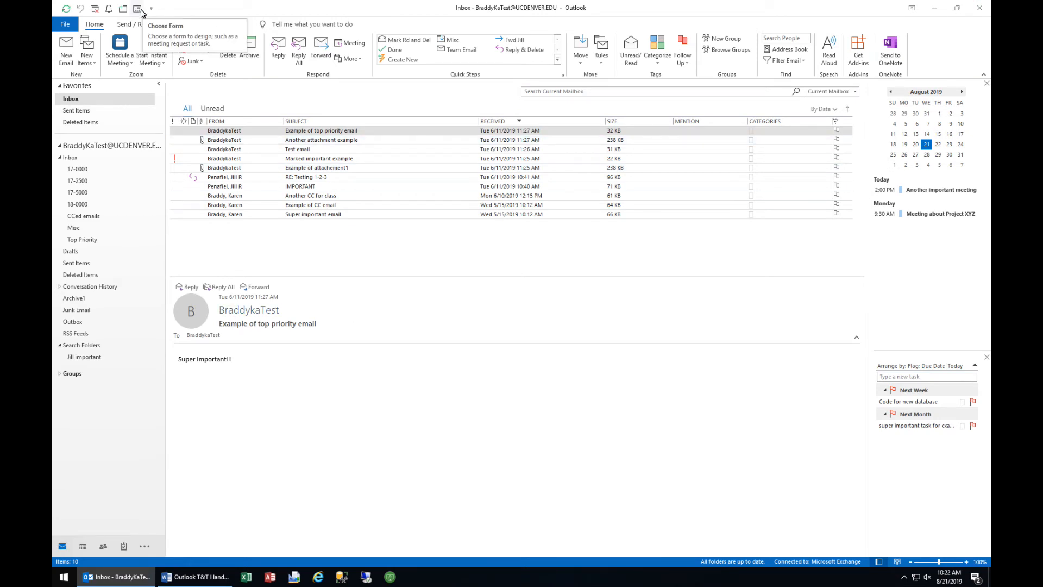
right_click(113, 582)
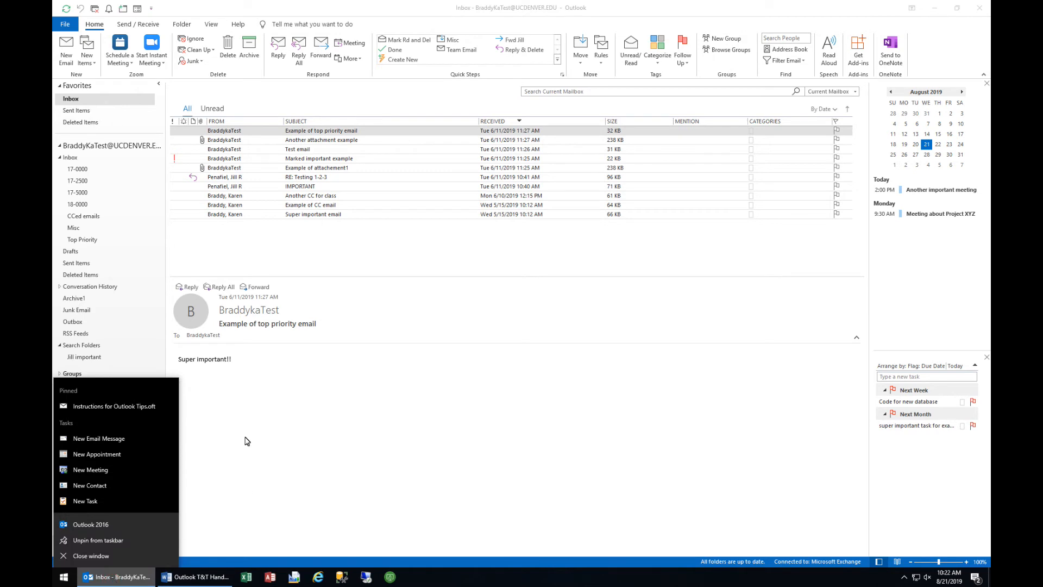
left_click(227, 412)
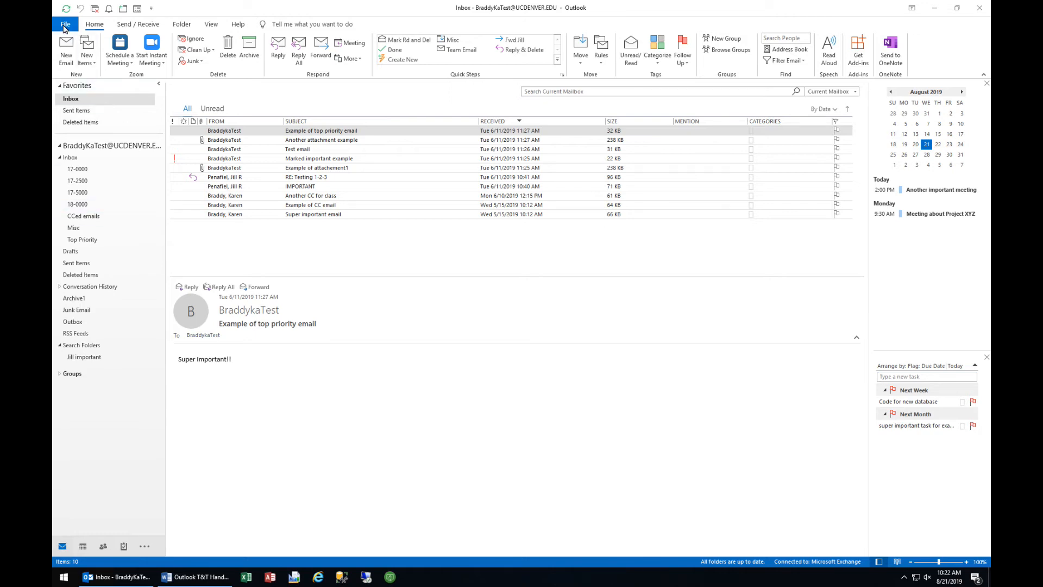
From a new email's Save As dialog, delete the Instructions for Outlook Tips.oft template file
left_click(66, 48)
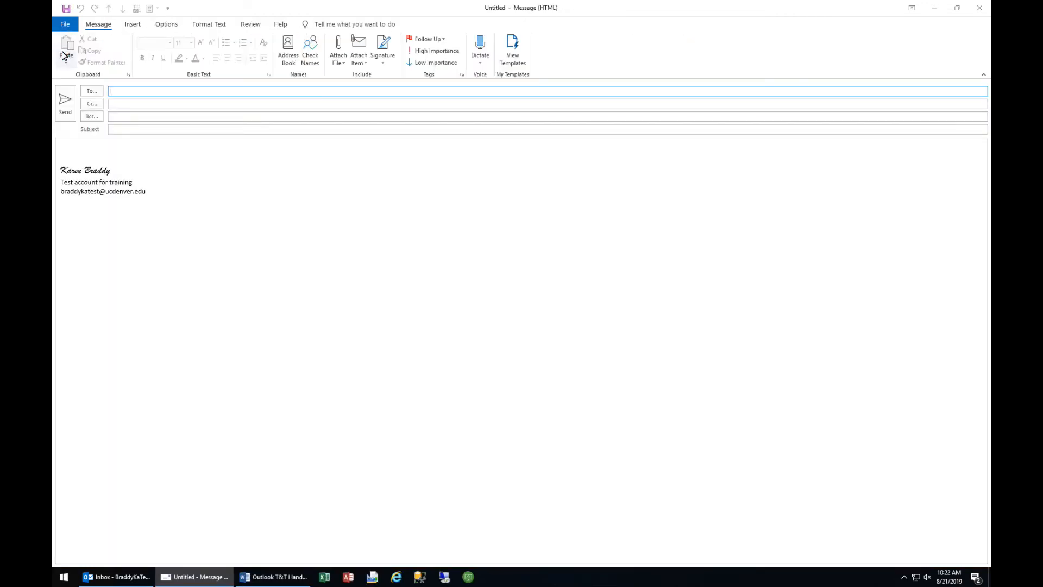
left_click(64, 22)
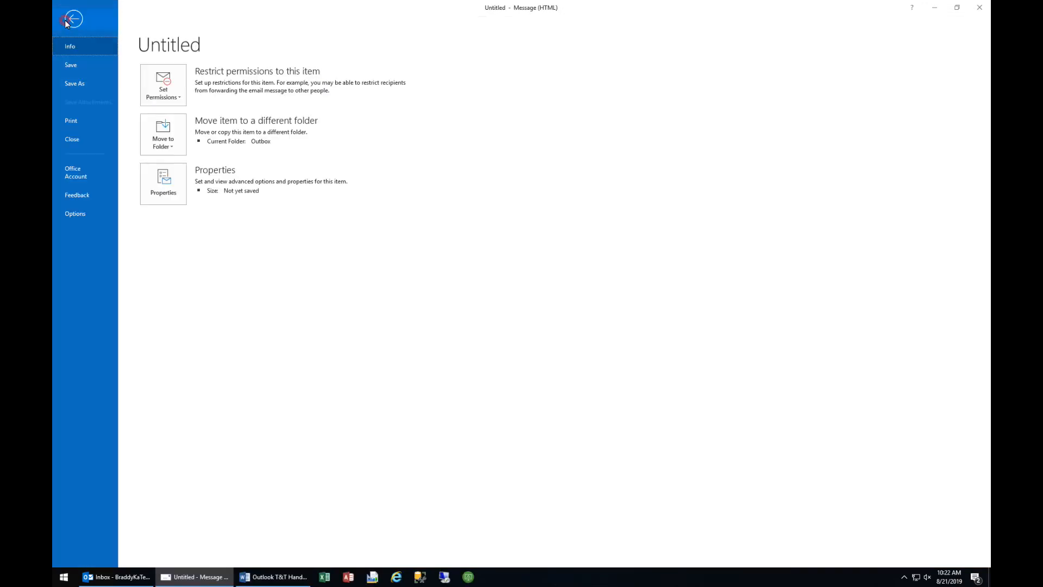
left_click(75, 83)
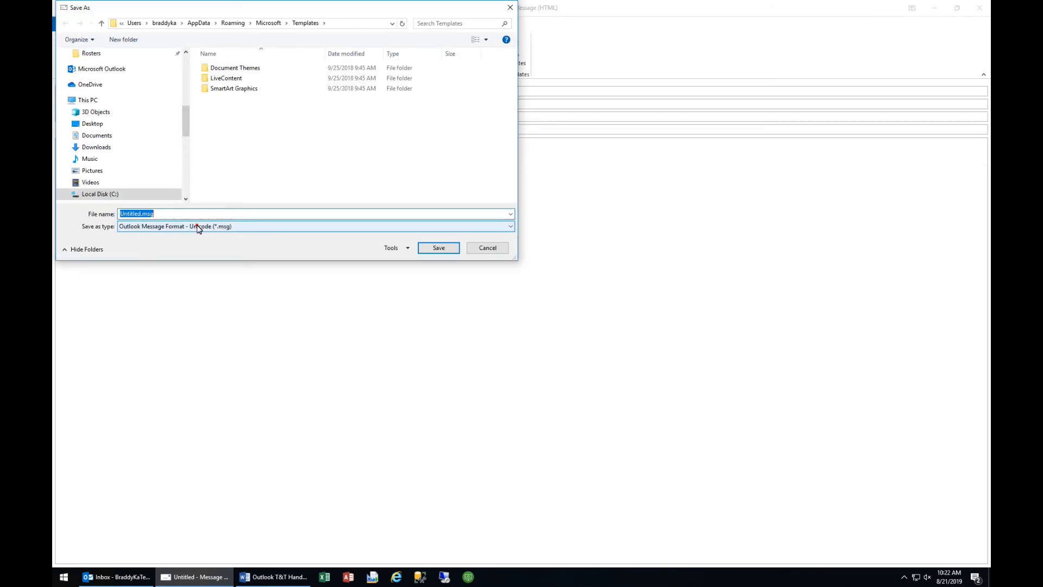
left_click(198, 226)
left_click(148, 243)
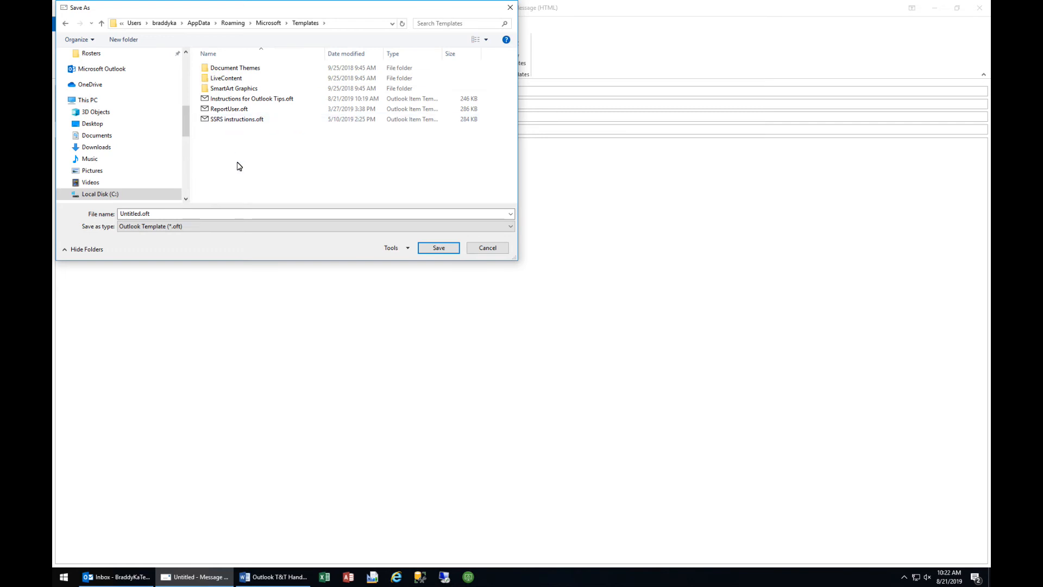
left_click(239, 99)
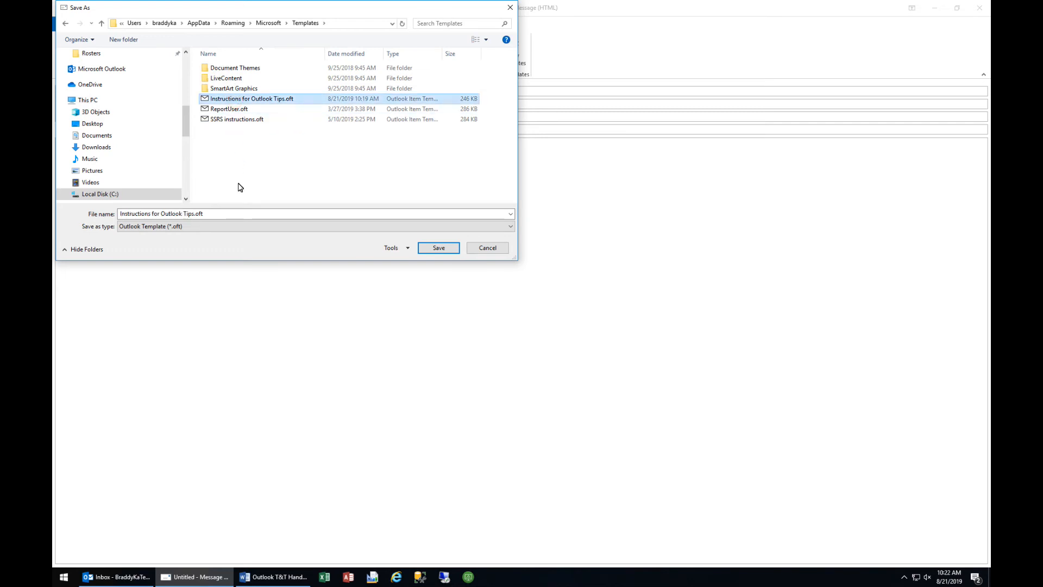
key("Delete")
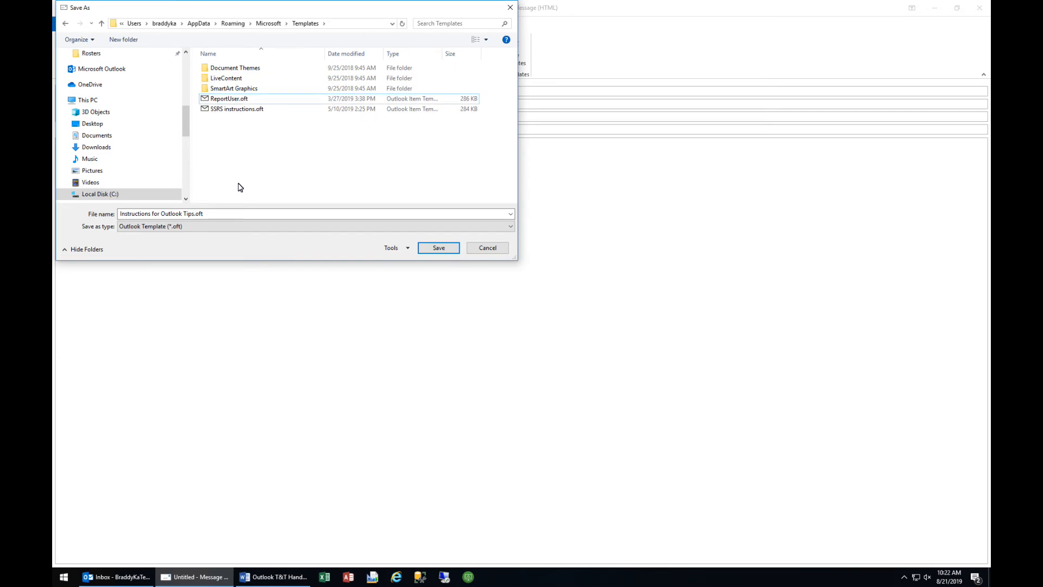
Cancel the Save As dialog and discard the blank message without saving
left_click(490, 248)
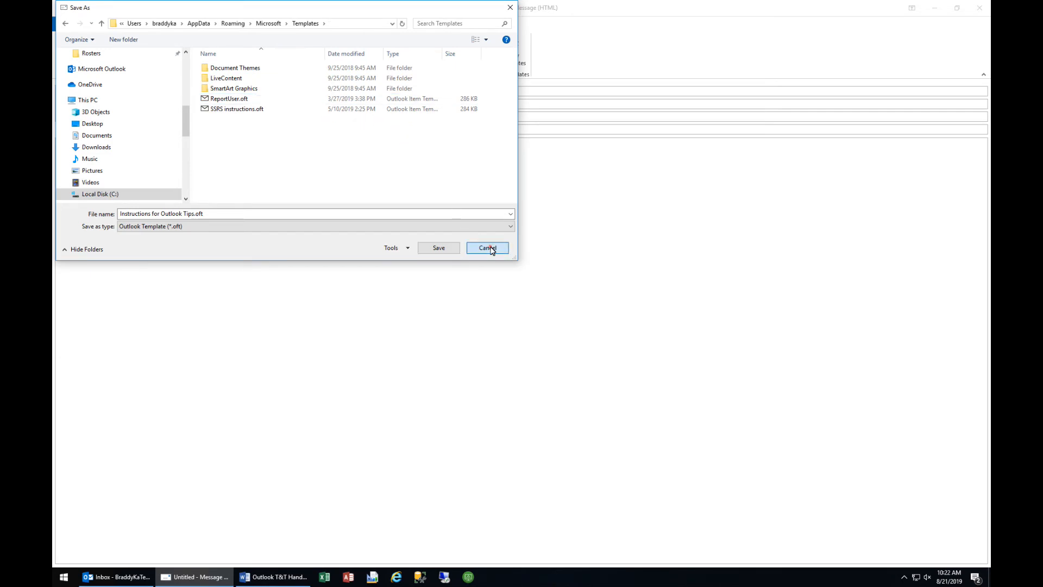
left_click(979, 8)
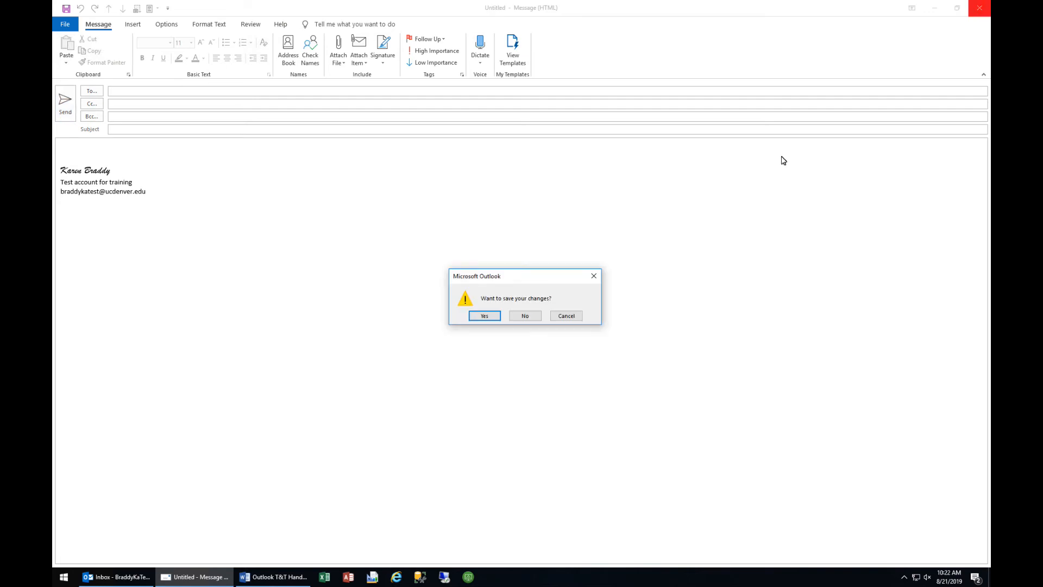
left_click(529, 315)
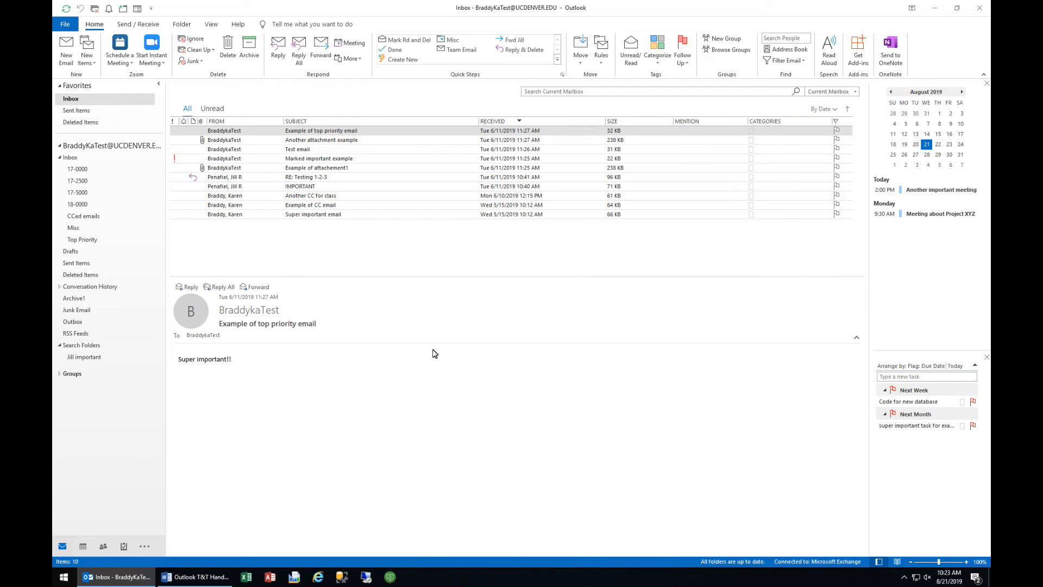
Check Outlook's taskbar jump list, then dismiss it to reveal the Inbox
right_click(121, 579)
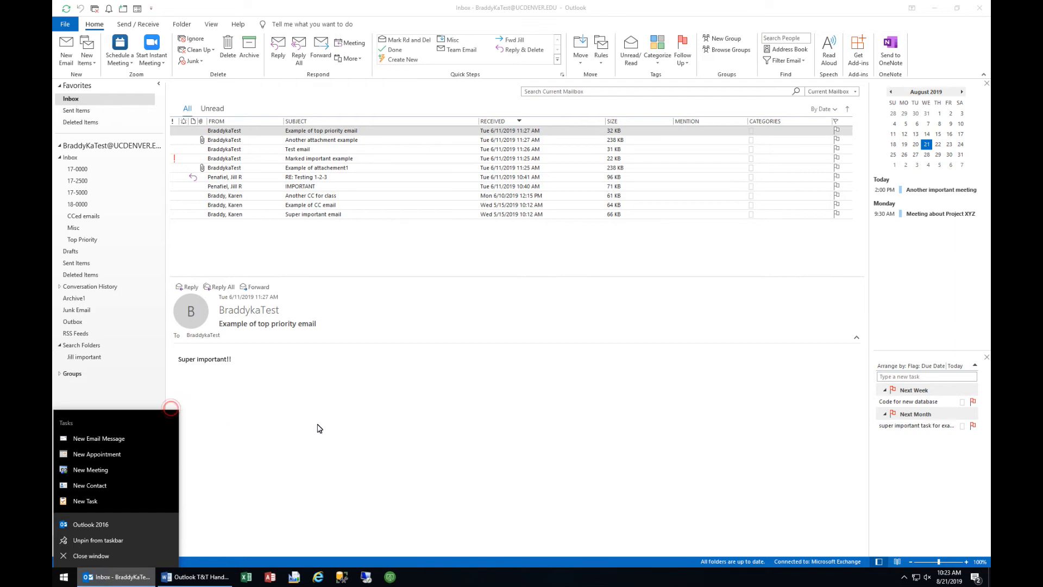
left_click(257, 432)
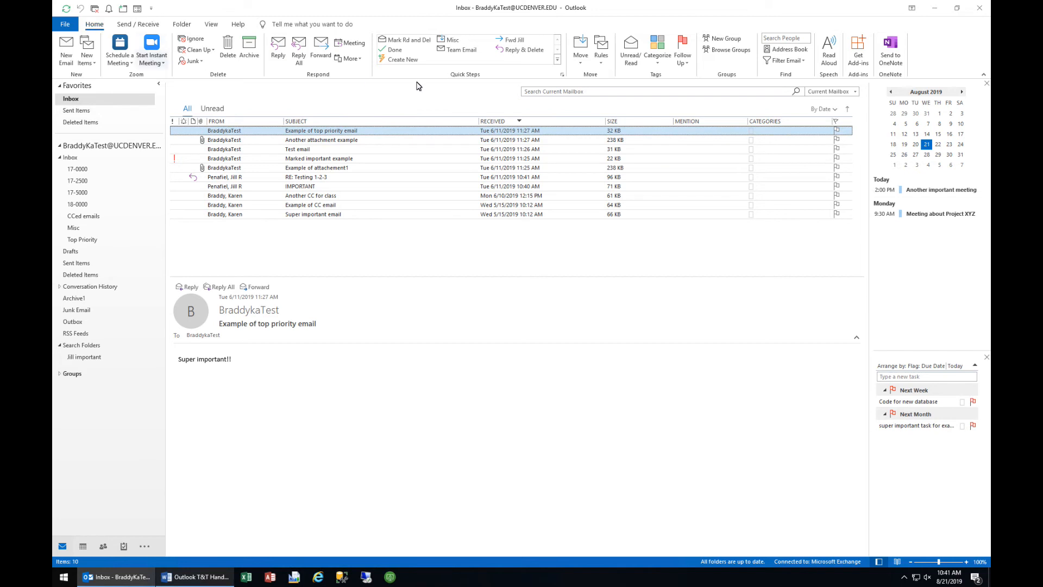
Create a rule from the 'Example of top priority email' message and open its Advanced Options
left_click(603, 66)
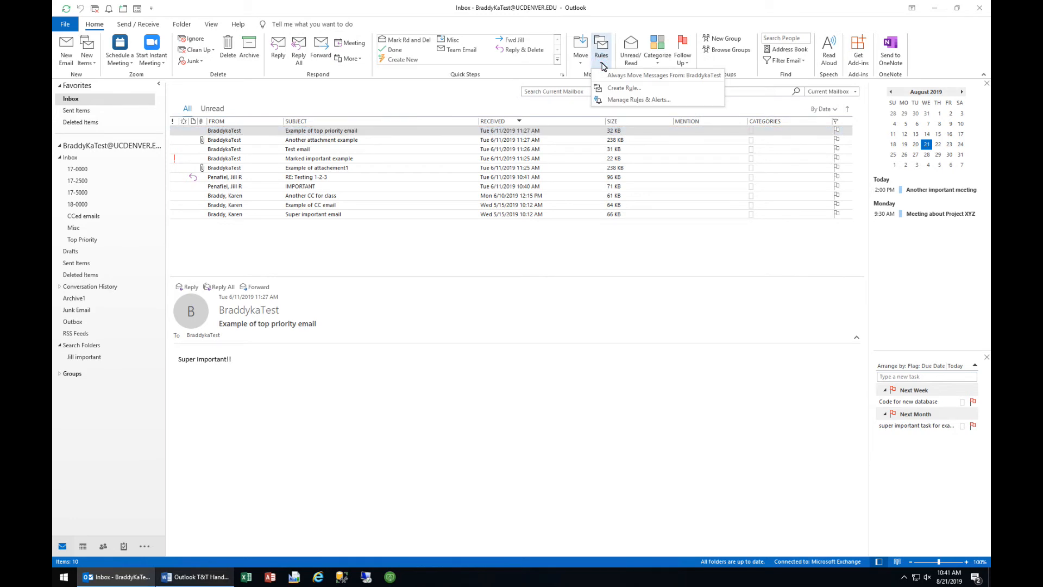
left_click(611, 89)
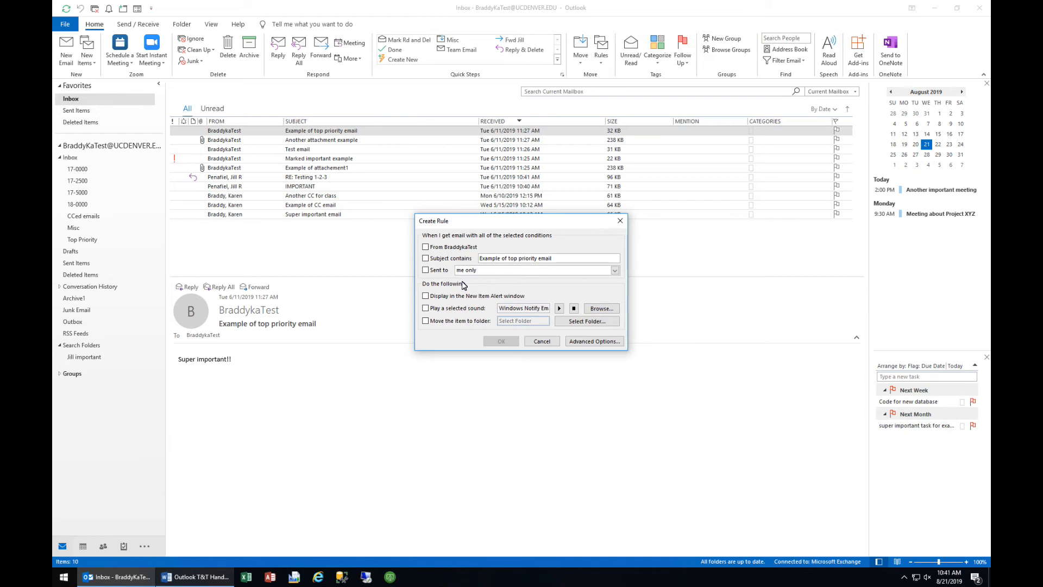
left_click(593, 341)
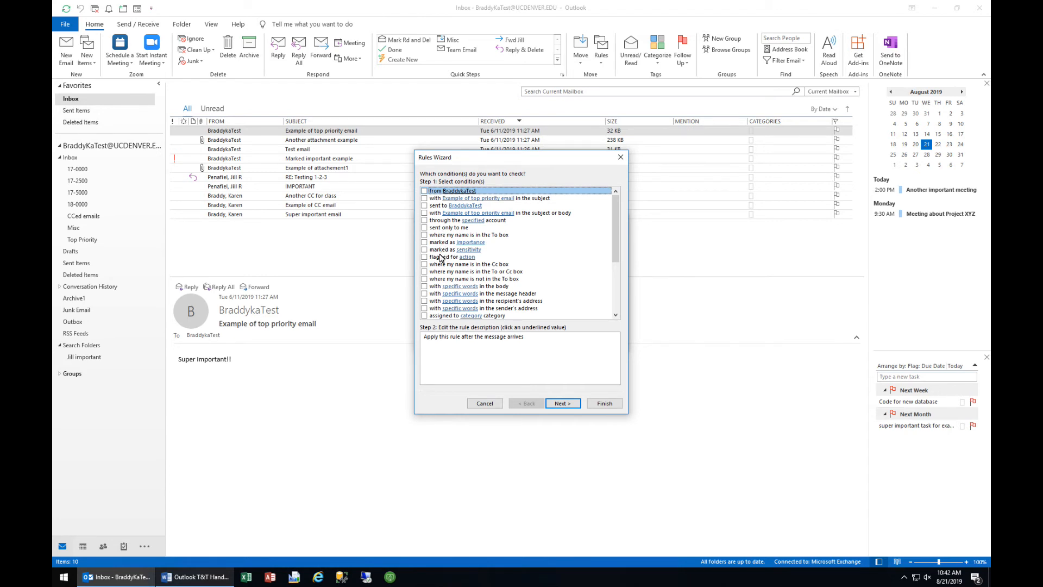
Tick the conditions 'where my name is in the Cc box' and 'with specific words in the body'
left_click(425, 266)
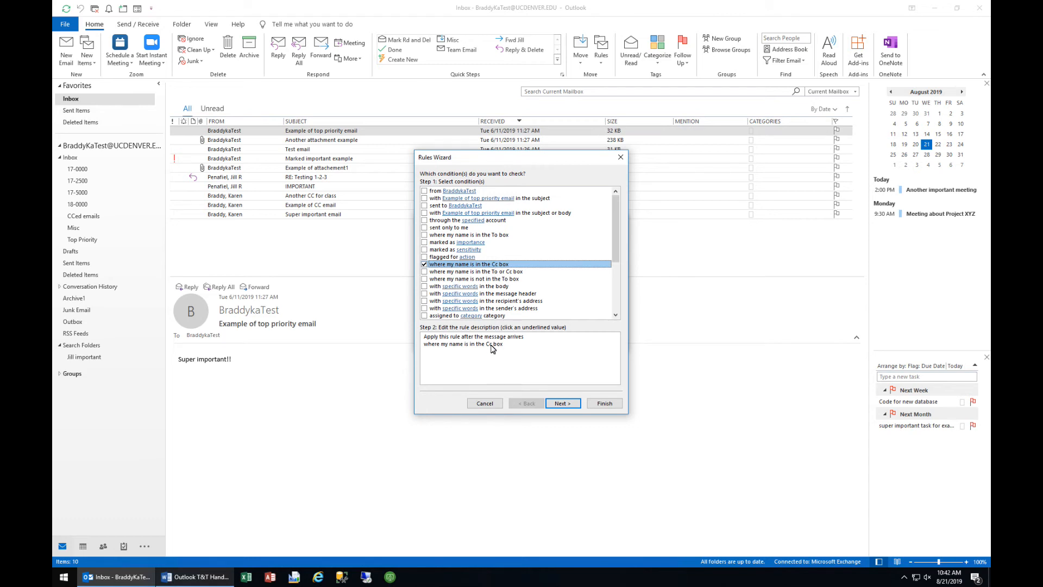
left_click(425, 287)
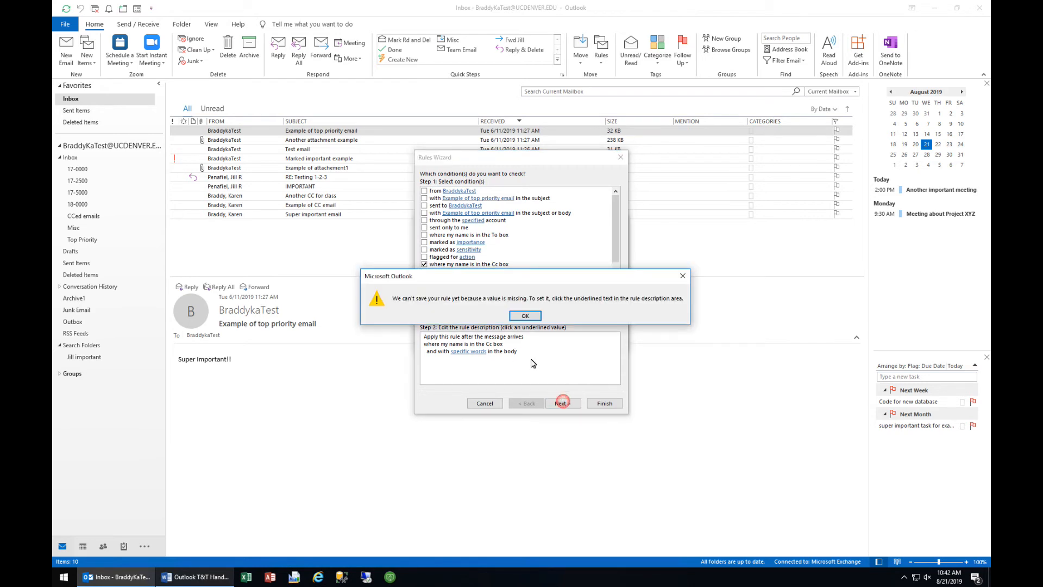
Untick 'with specific words in the body', leaving only the Cc condition, and move to actions
left_click(525, 315)
left_click(470, 352)
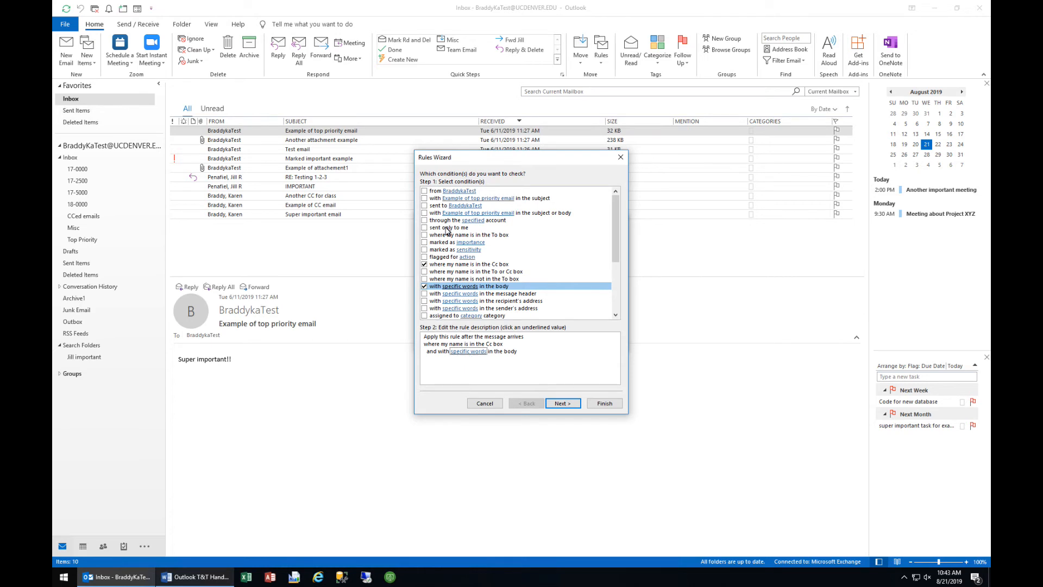
left_click(466, 353)
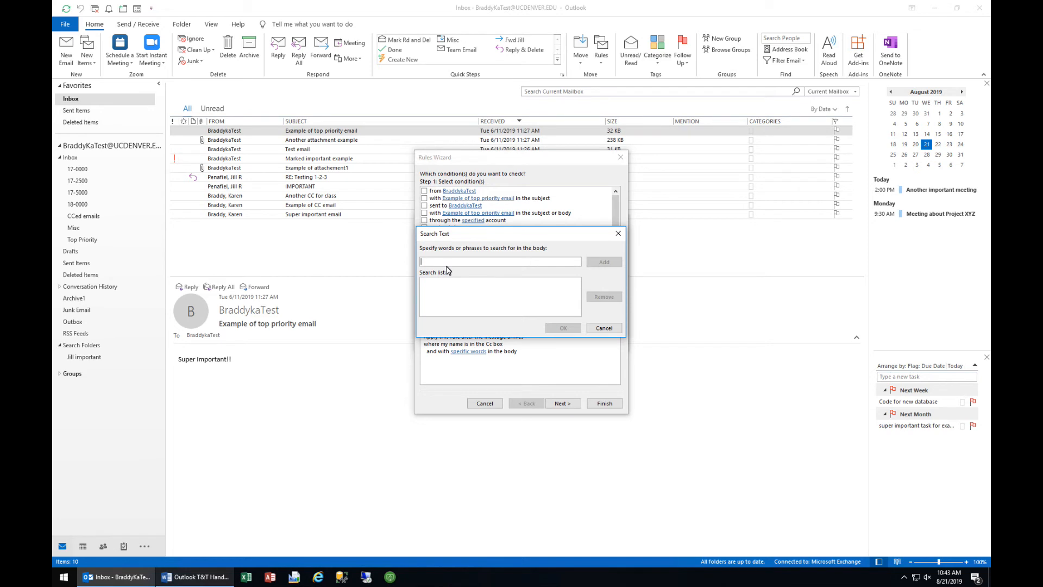
left_click(603, 328)
left_click(424, 286)
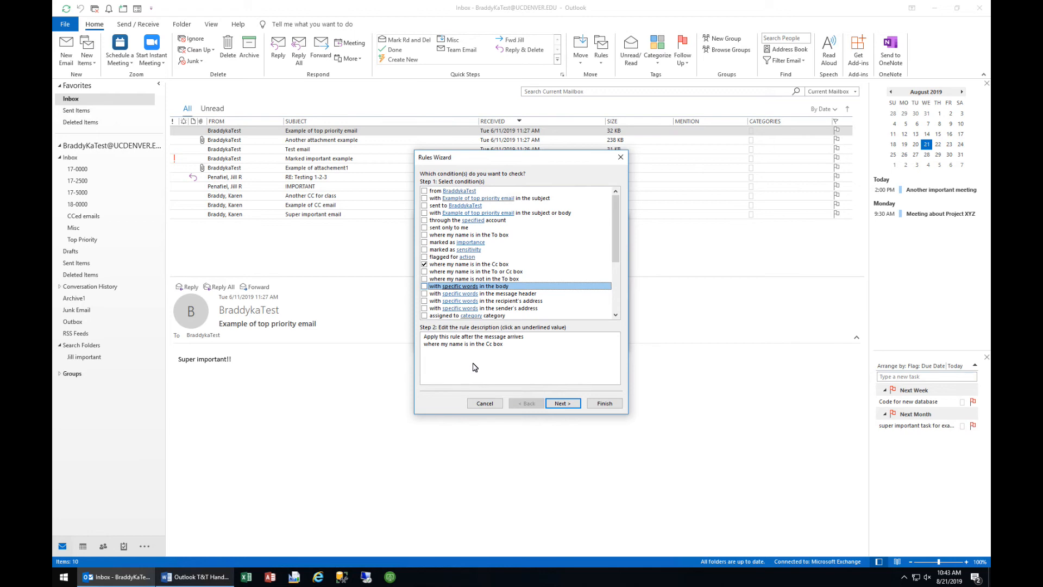
left_click(563, 404)
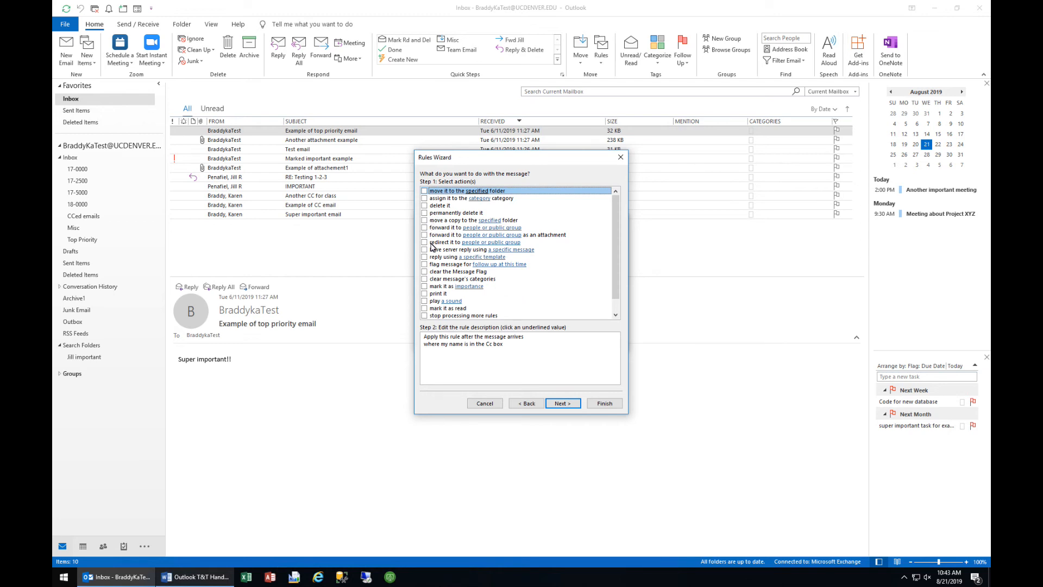
Make the rule move matching messages to the Inbox's CCed emails folder, then go to exceptions
left_click(424, 191)
left_click(470, 351)
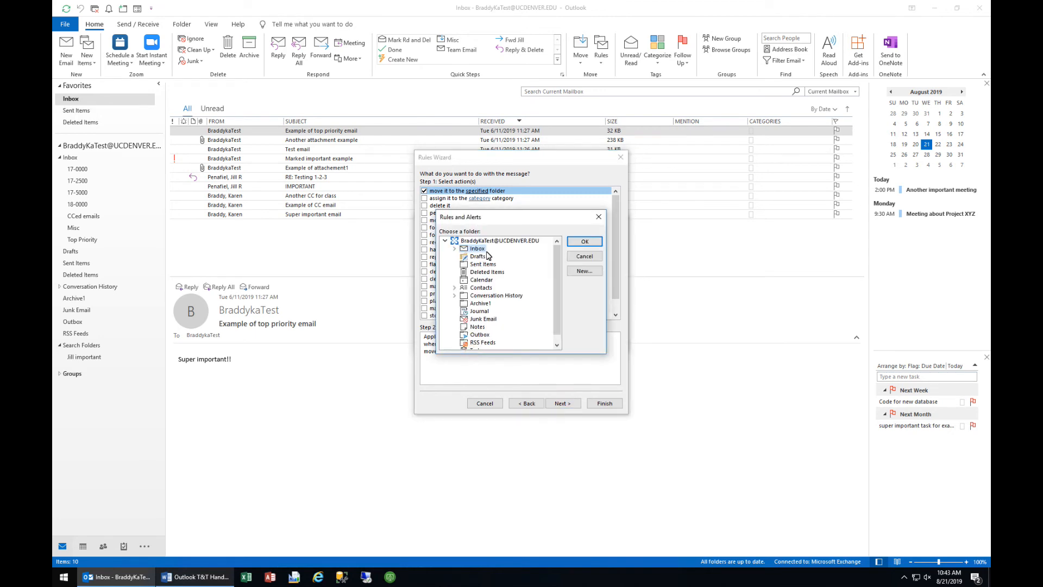
left_click(454, 249)
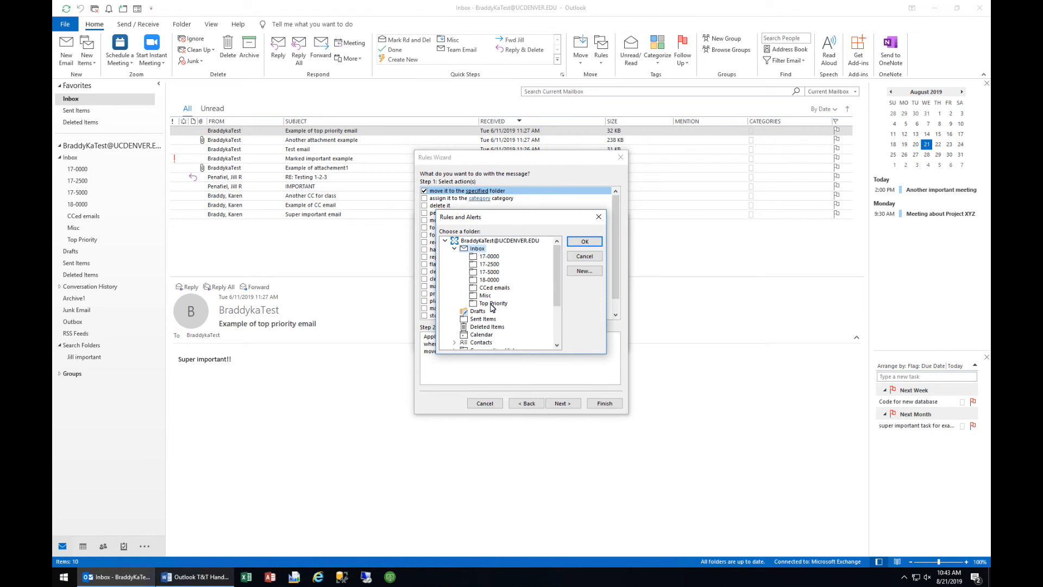
left_click(492, 288)
left_click(585, 242)
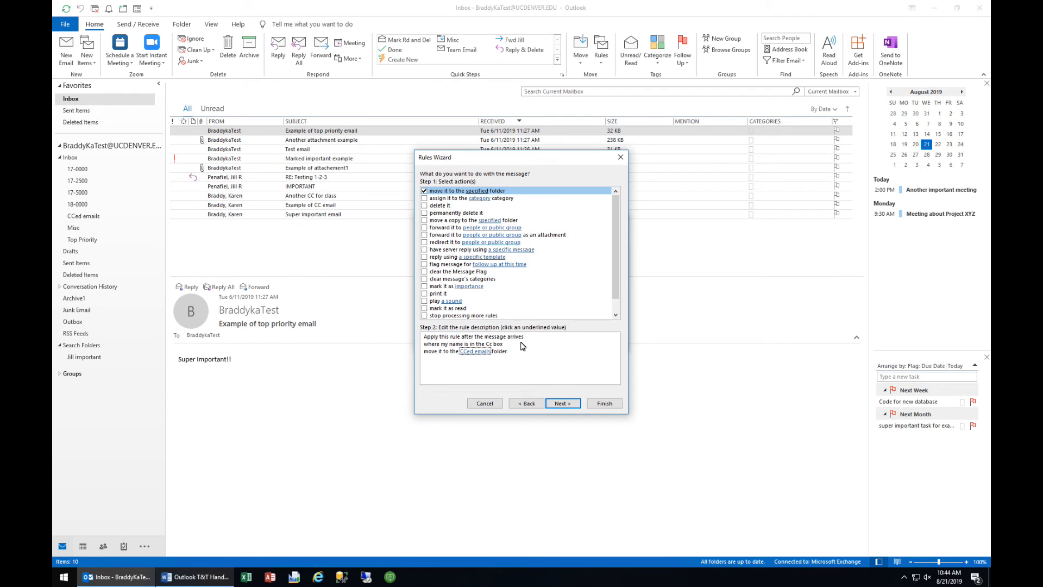
left_click(561, 403)
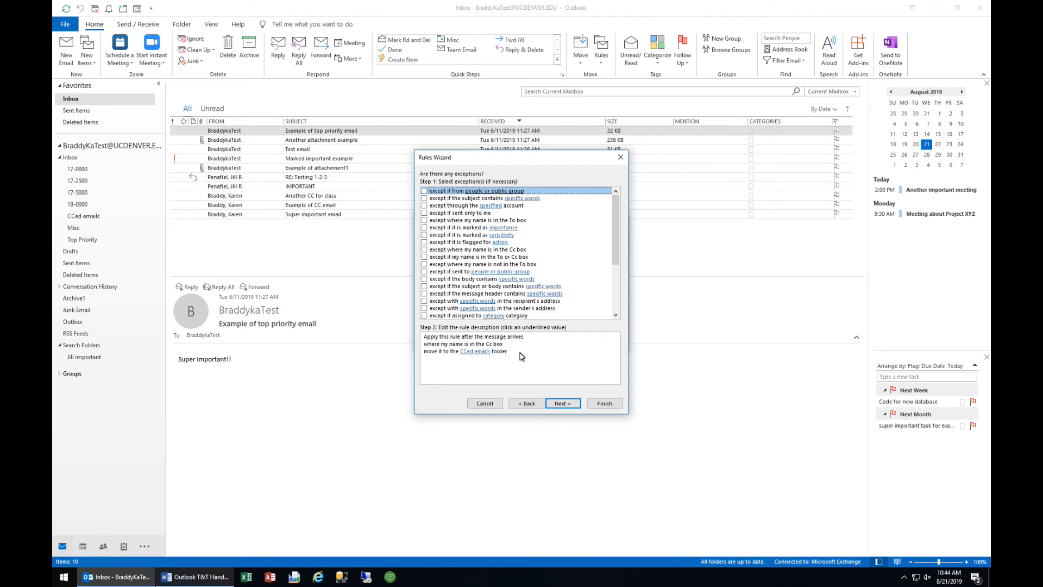
Name the rule 'Move CC email to CC folder', run it on existing Inbox messages, and finish
left_click(565, 403)
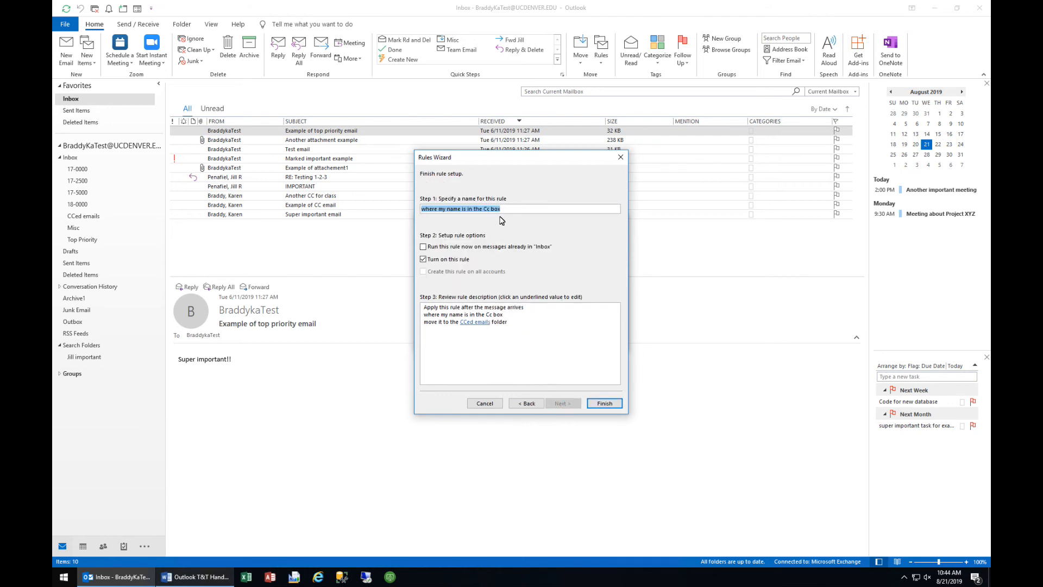
type("Move CC email to CC folder")
left_click(569, 351)
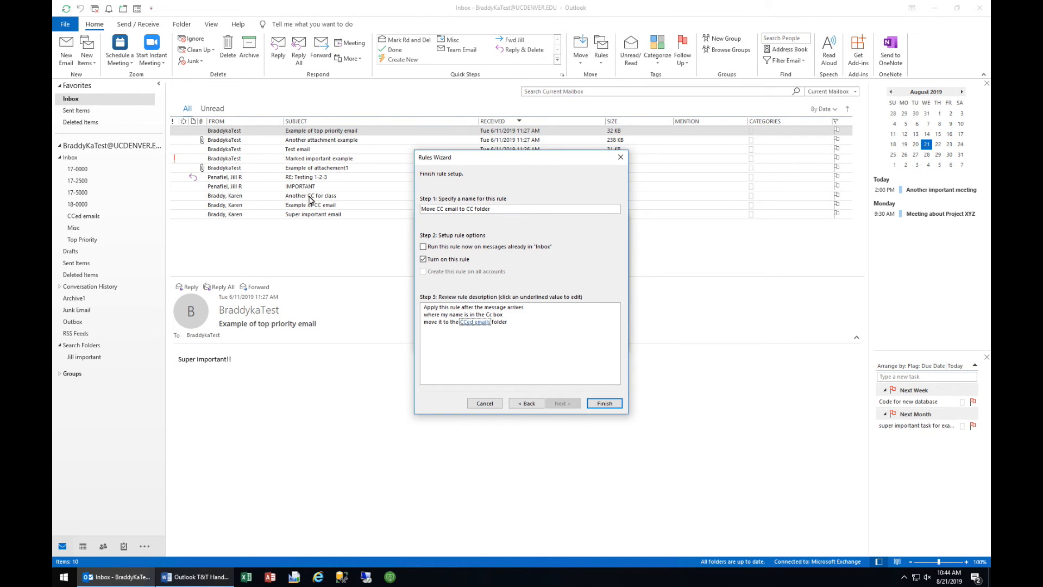
left_click(423, 247)
left_click(602, 405)
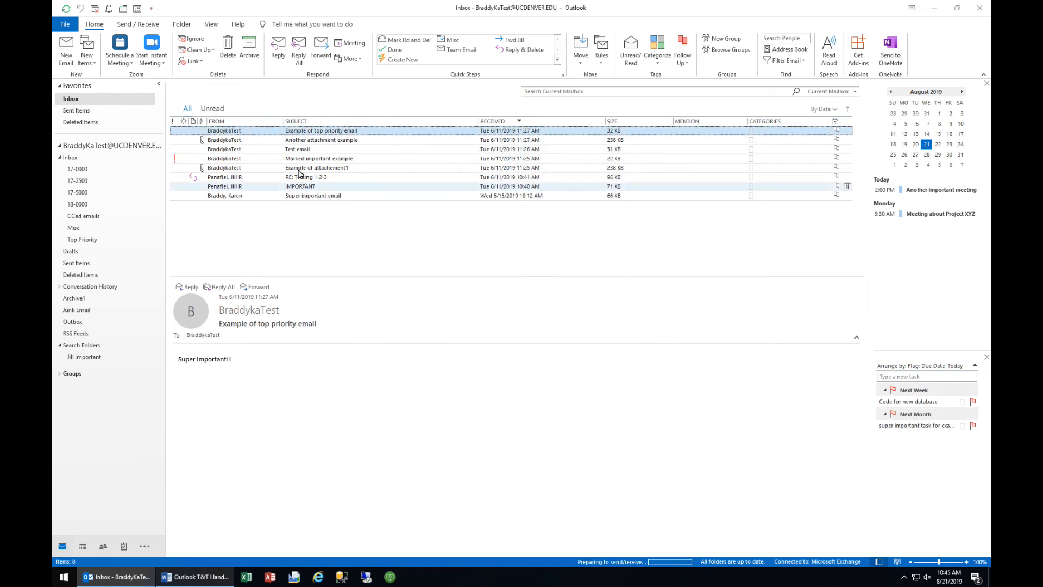
left_click(83, 218)
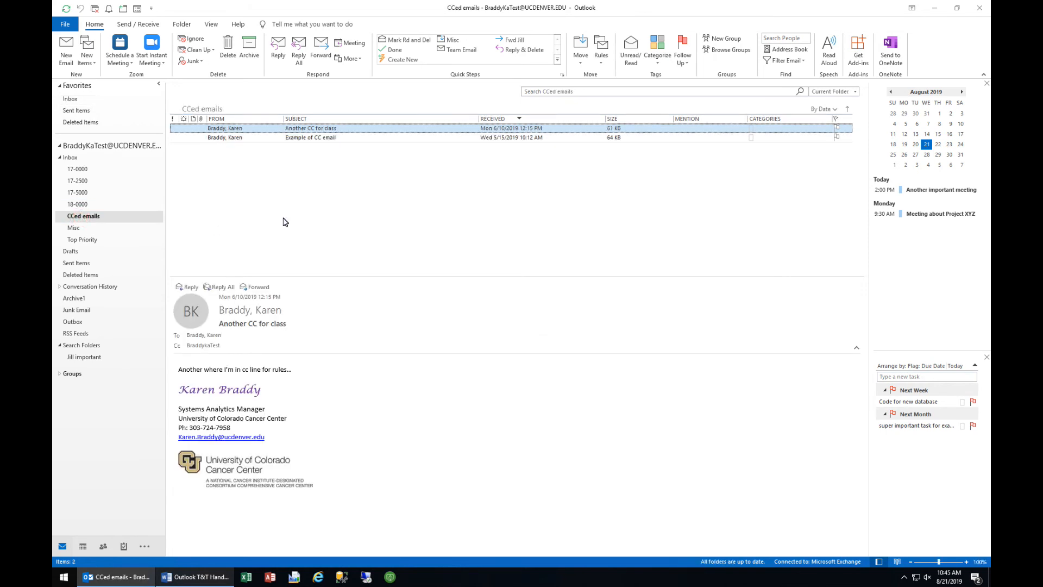
left_click(76, 159)
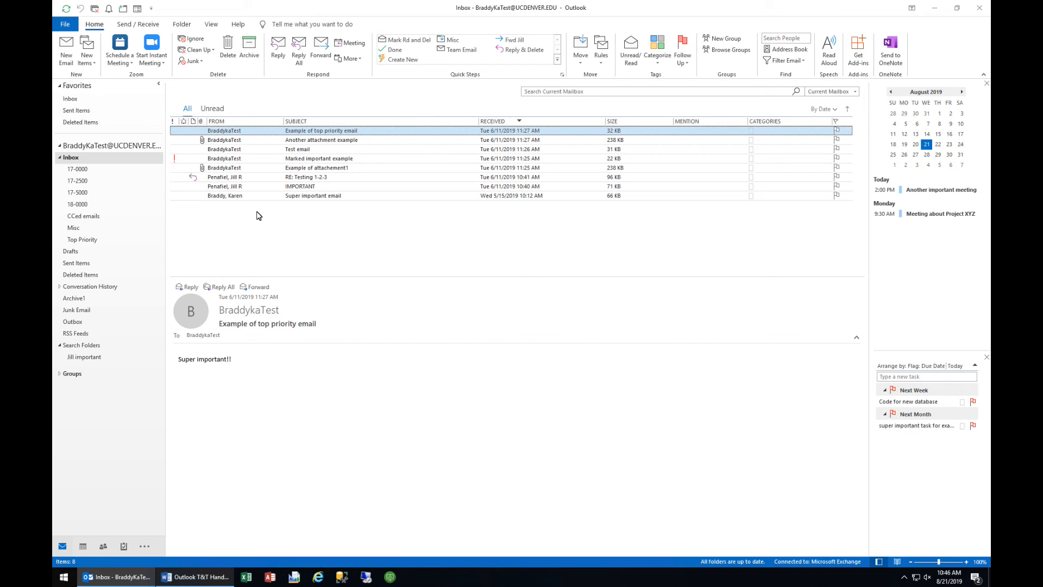
Delete the 'Move CC email to CC folder' rule in Manage Rules & Alerts, confirming the deletion
left_click(603, 61)
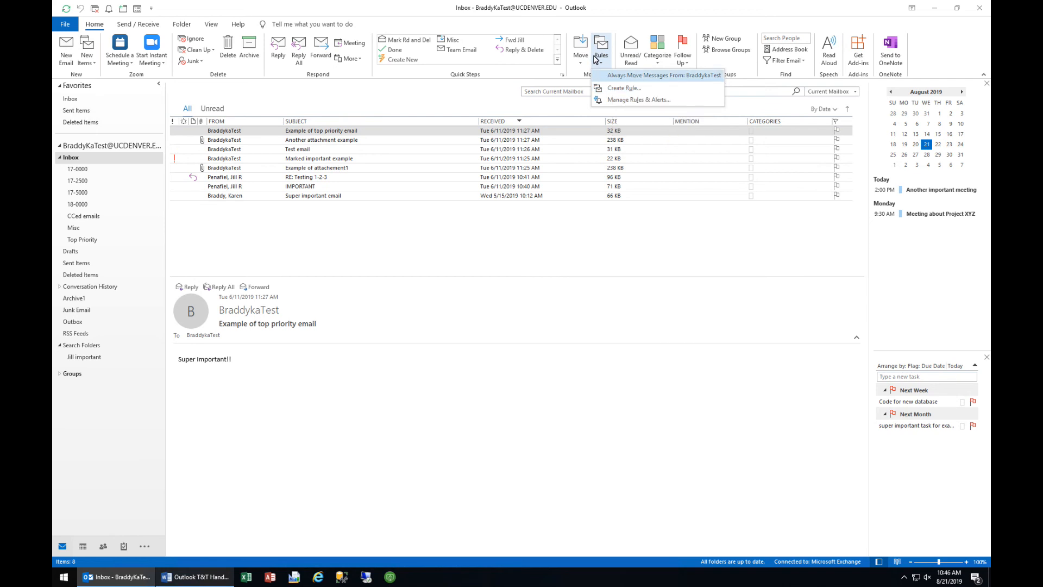
left_click(630, 101)
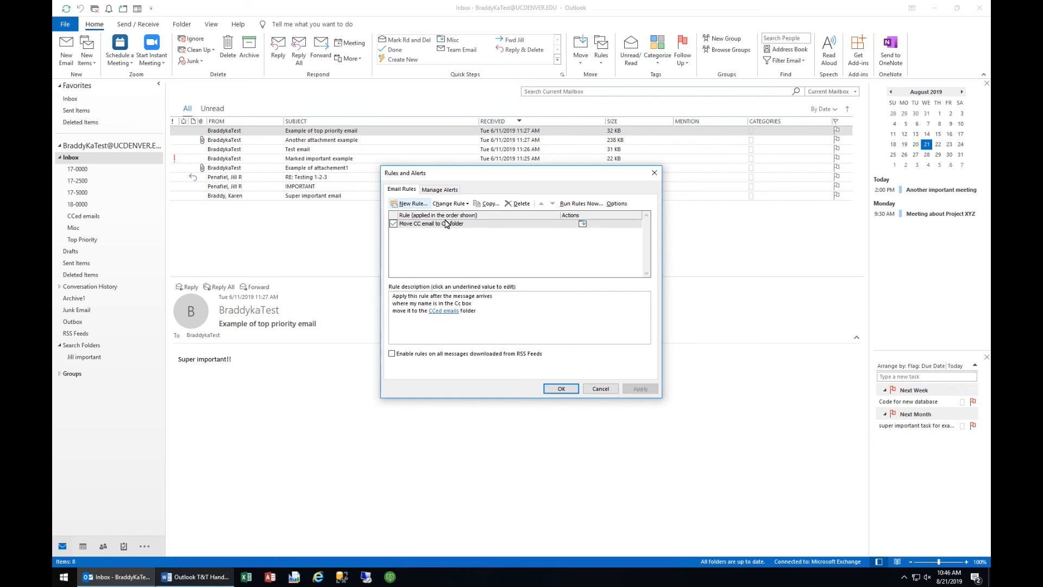
left_click(430, 225)
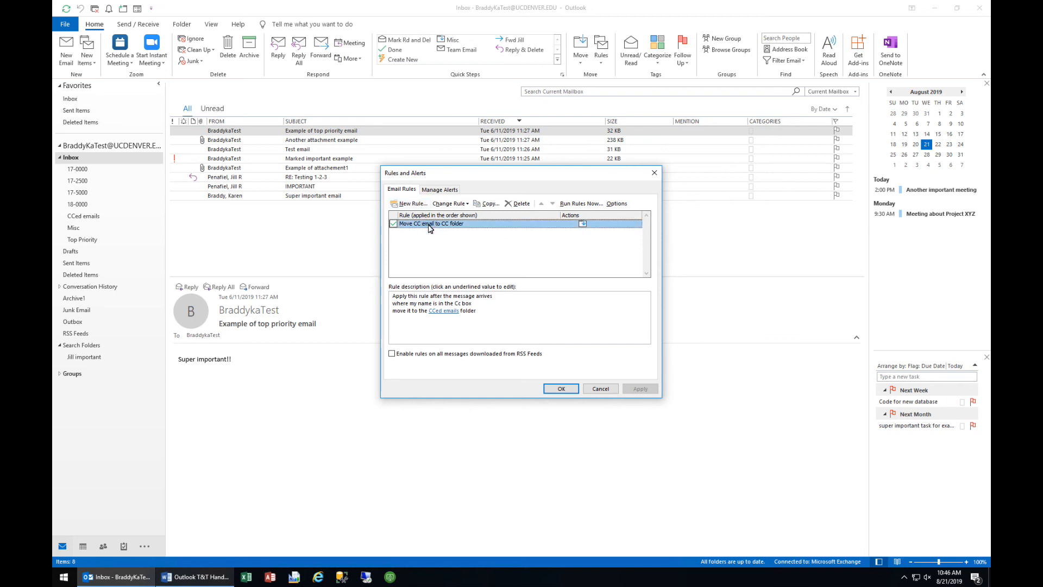
left_click(521, 204)
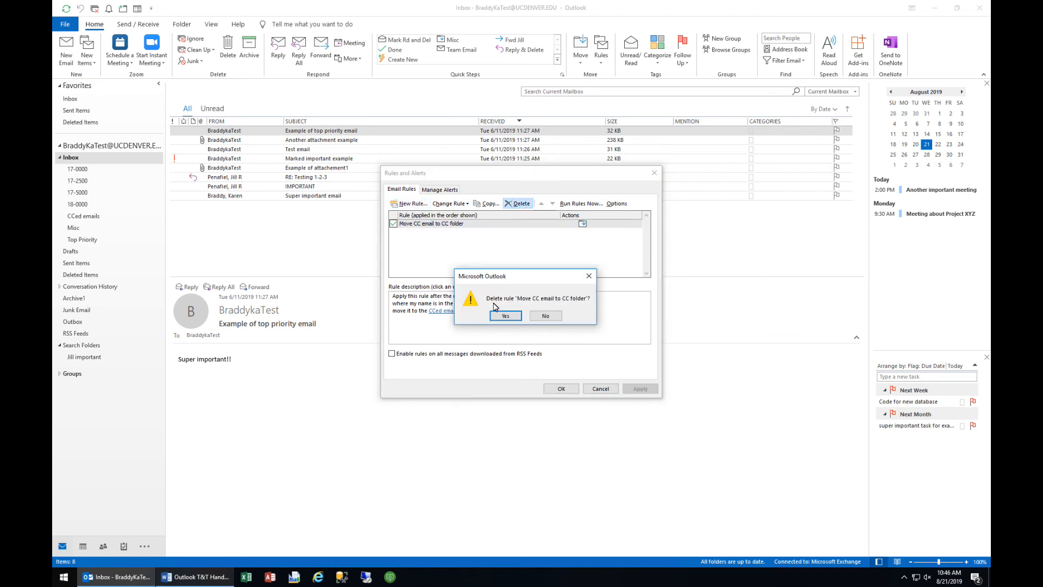
left_click(505, 317)
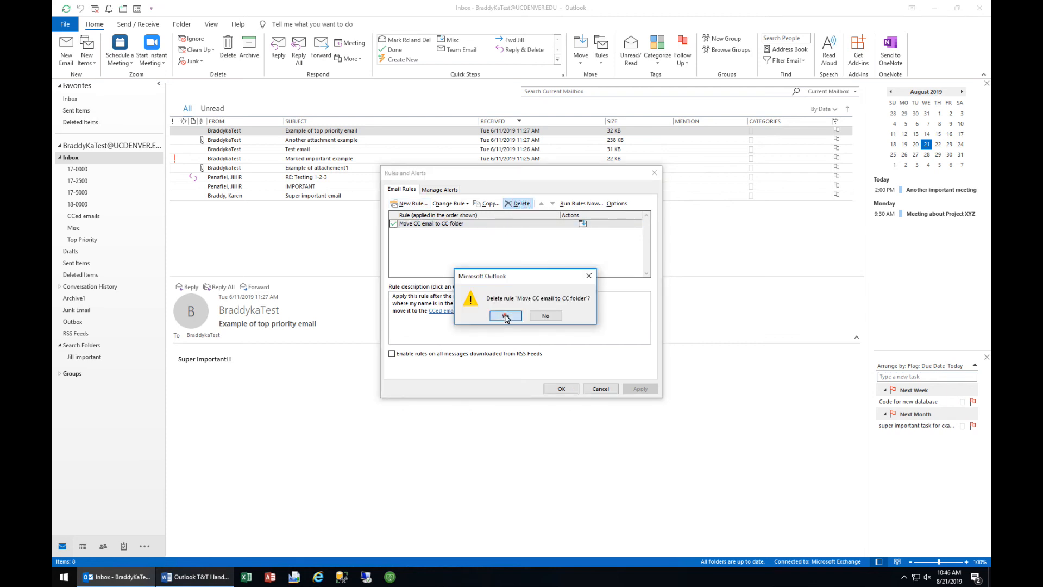
left_click(561, 389)
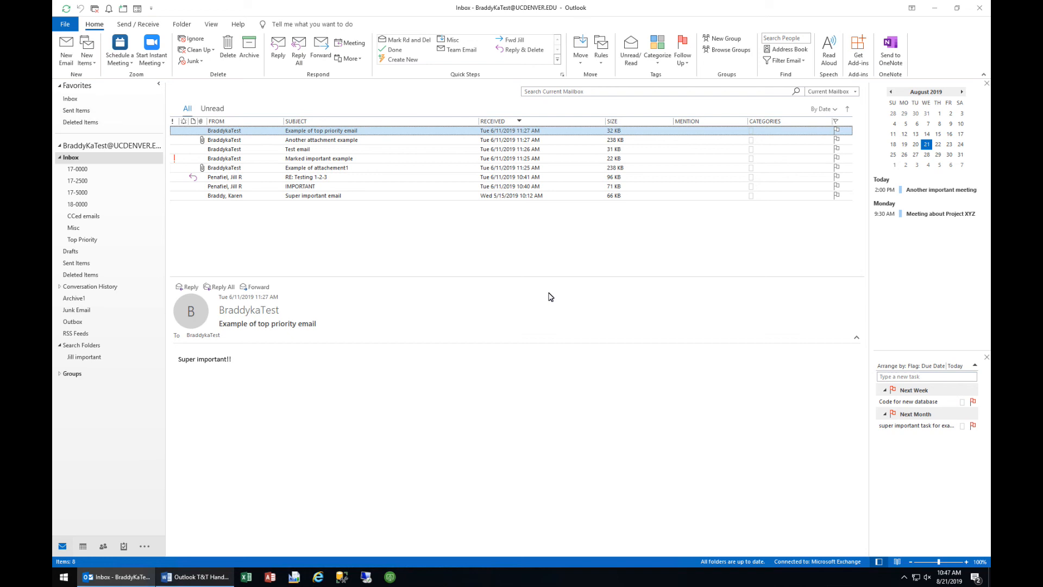
Add a conditional-formatting rule to the Inbox view, naming it with the sender's first name
left_click(212, 25)
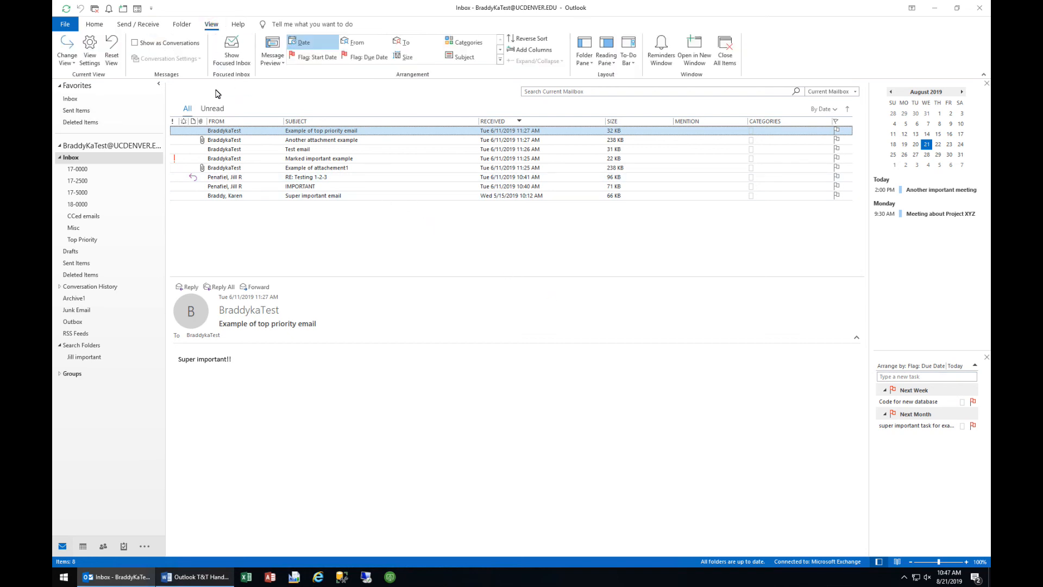
left_click(90, 59)
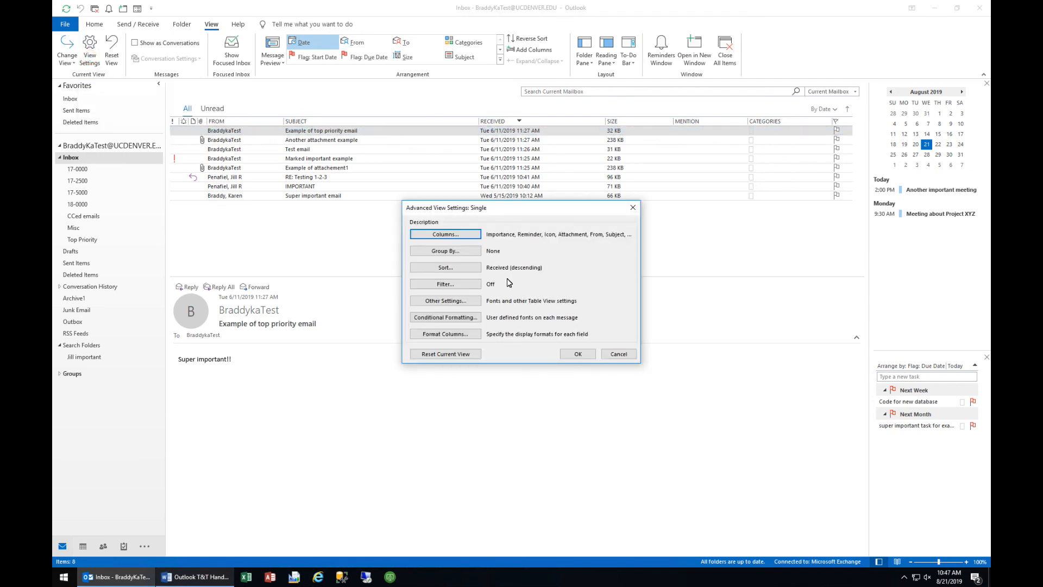
left_click(466, 320)
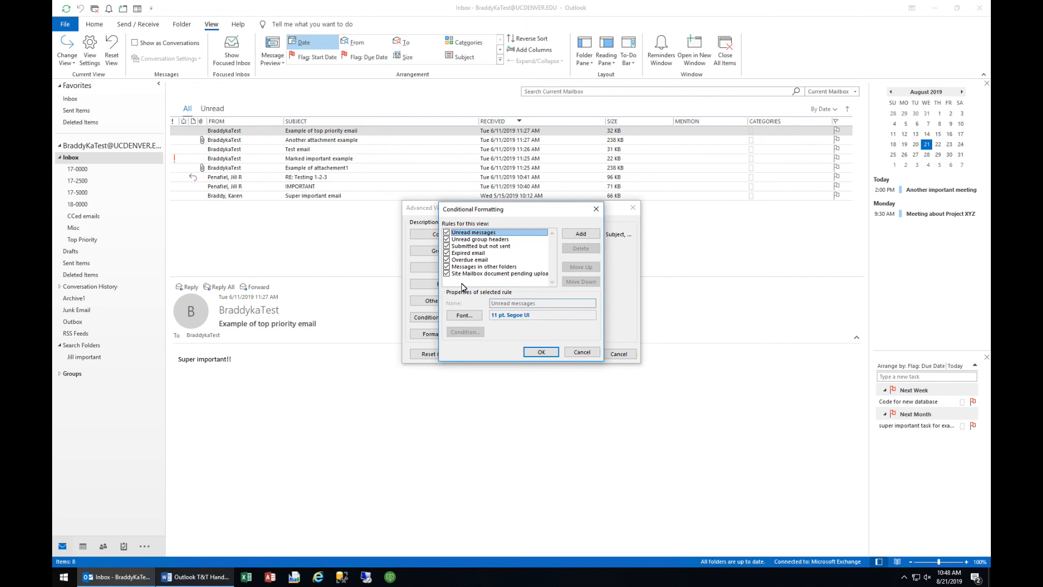
left_click(581, 234)
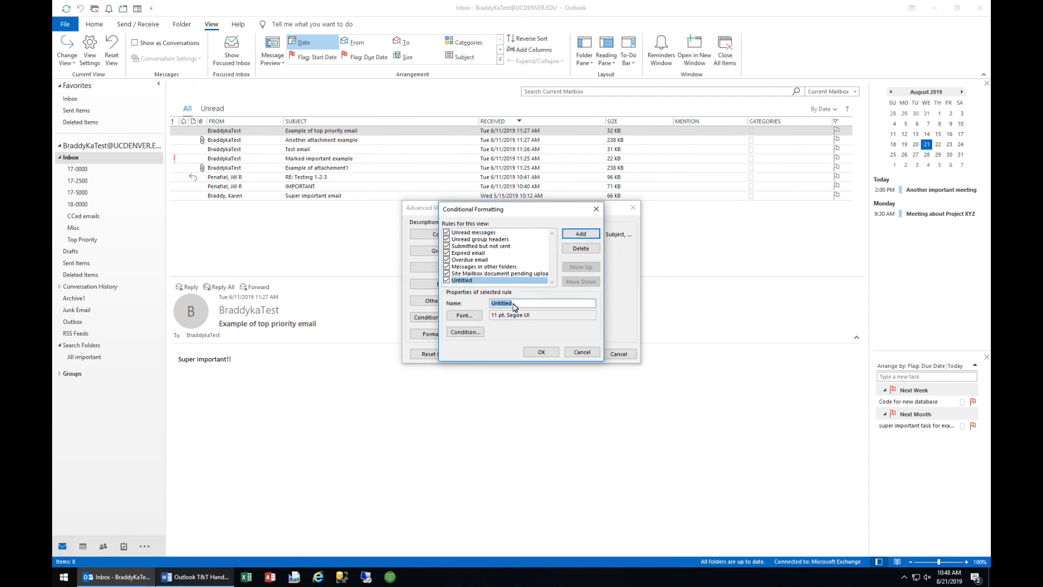
type("Jill")
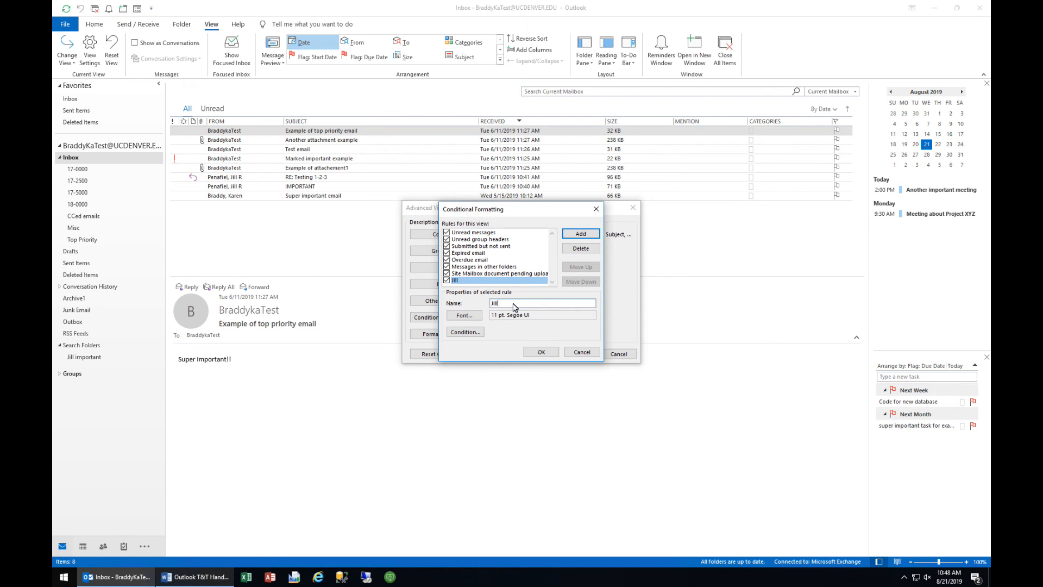
Set the new rule's font to bold red text
left_click(464, 316)
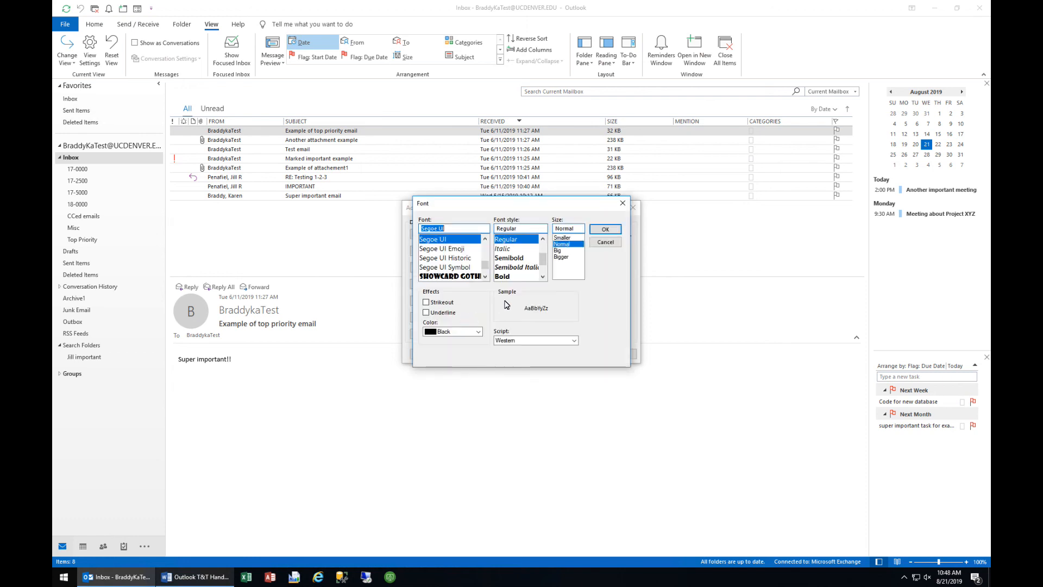
left_click(467, 332)
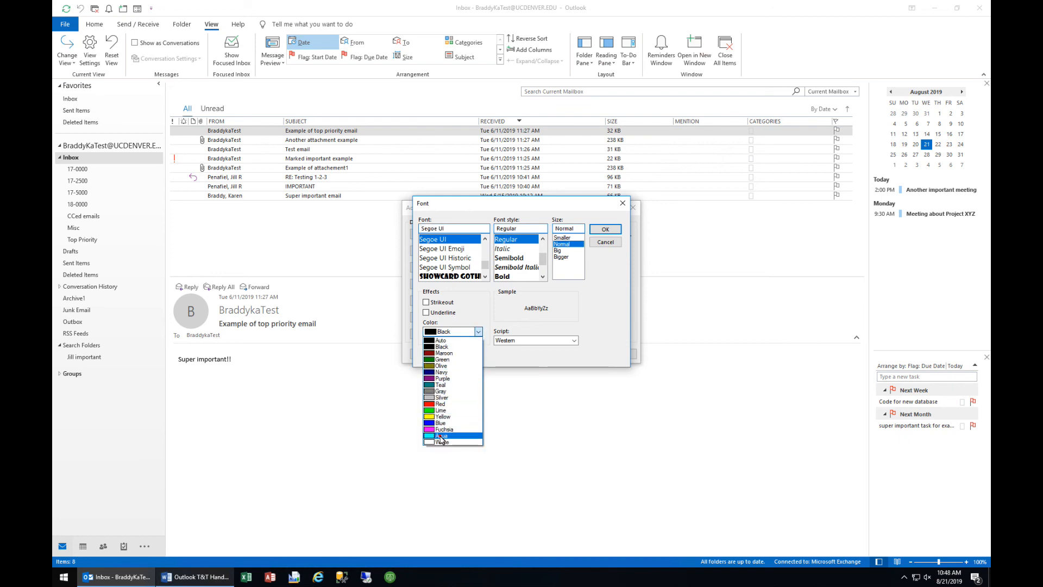
left_click(442, 436)
left_click(479, 333)
left_click(438, 404)
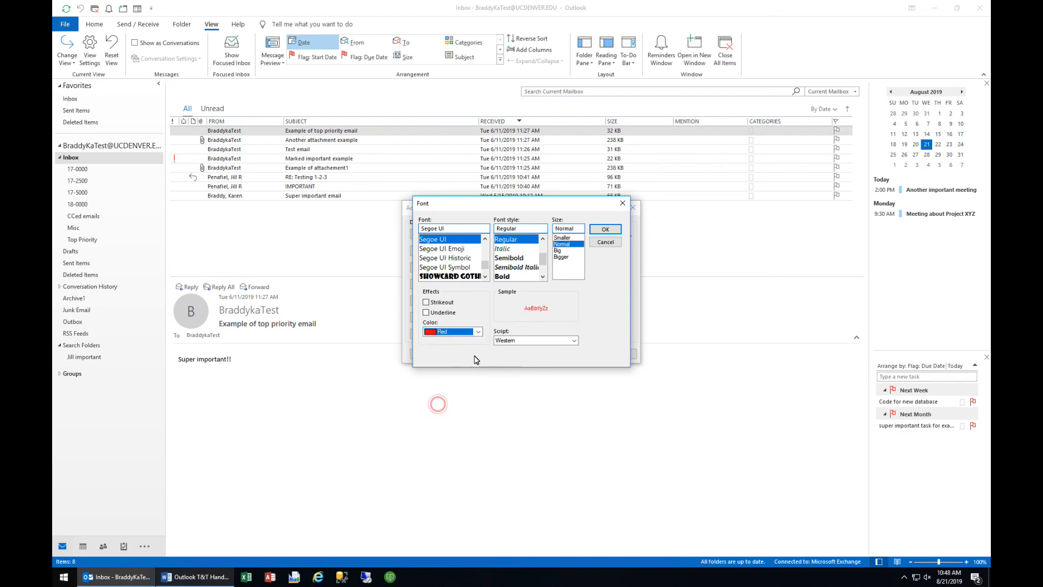
left_click(503, 277)
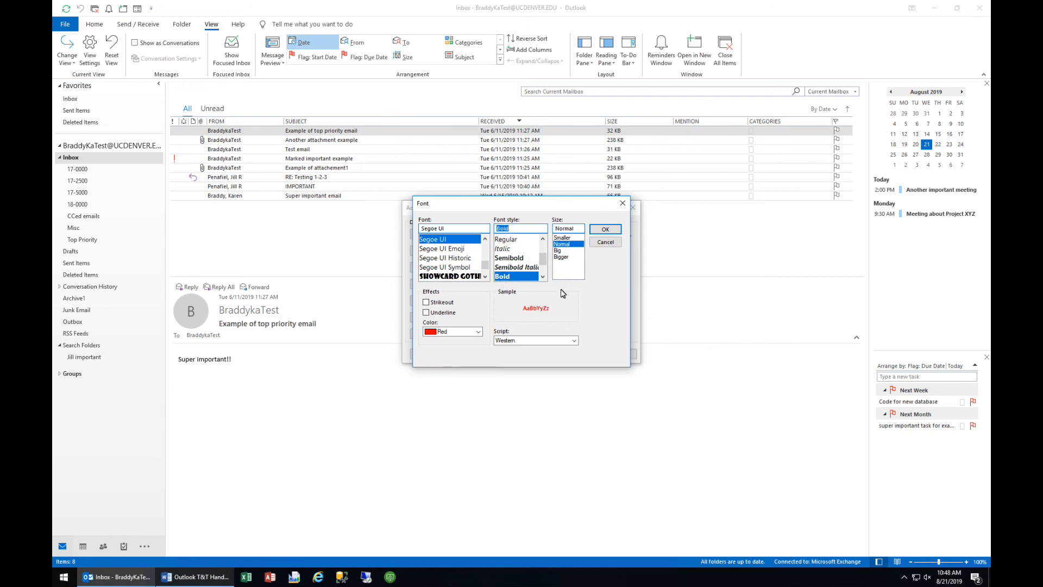
left_click(605, 229)
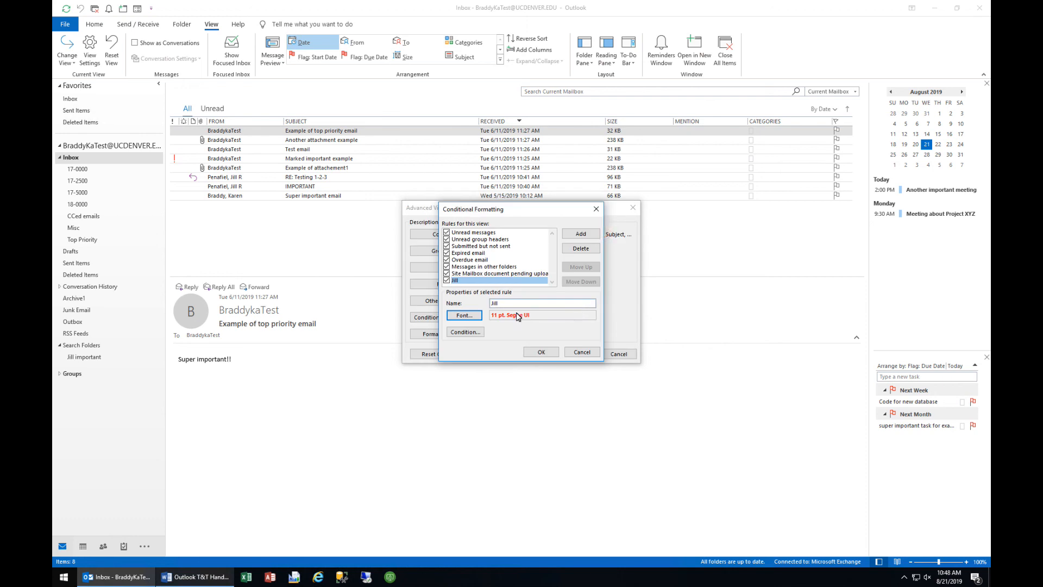
Set the rule's condition to messages from the chosen sender, found in the address book, and apply it
left_click(465, 332)
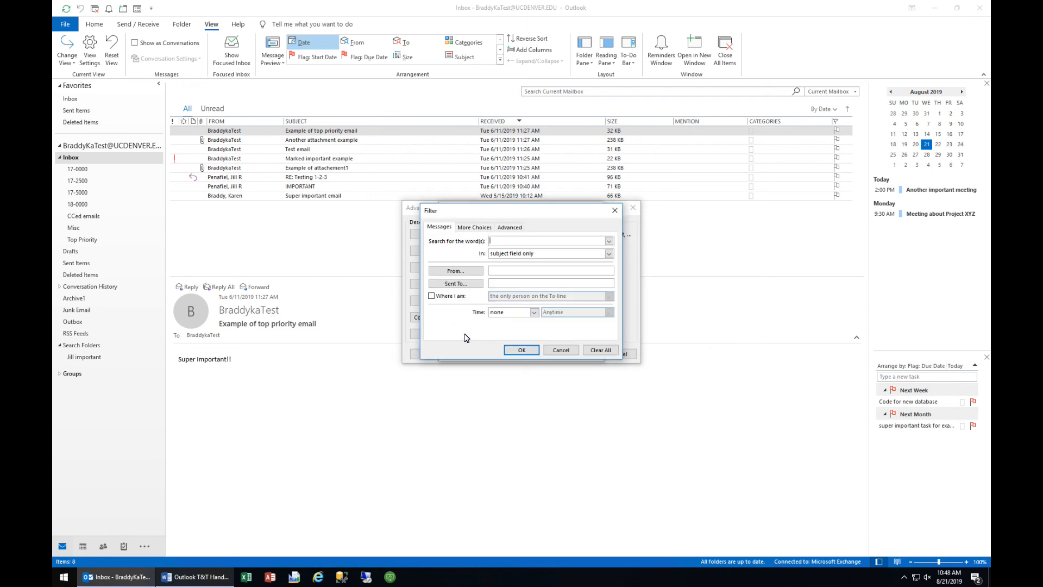
left_click(470, 272)
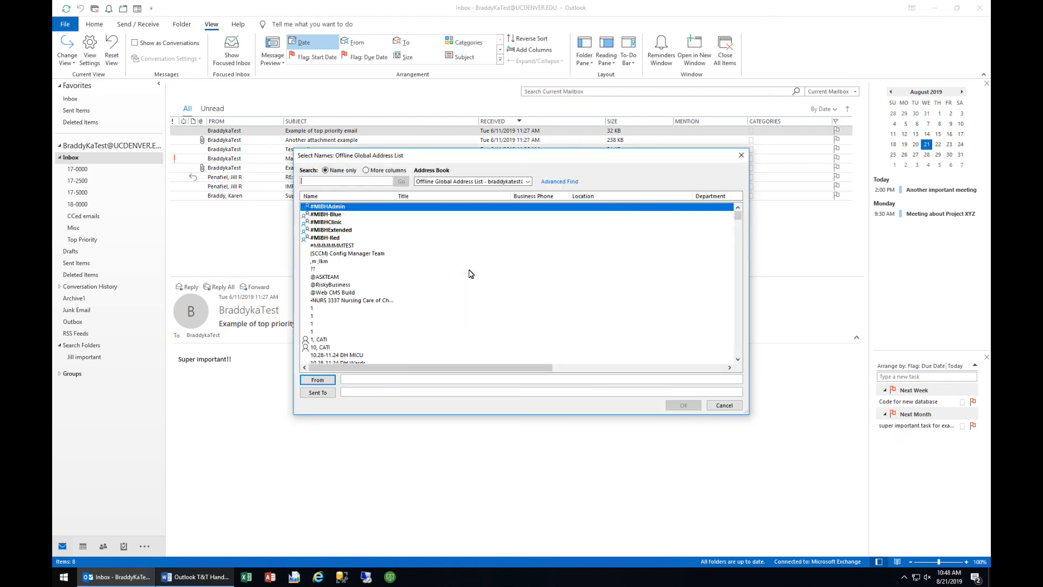
type("penaf")
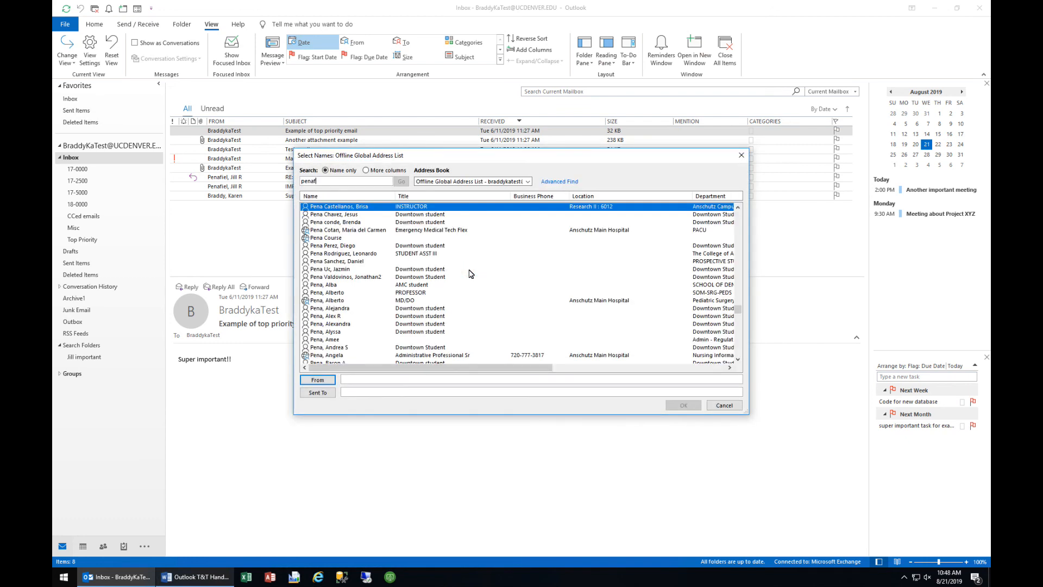
key("Return")
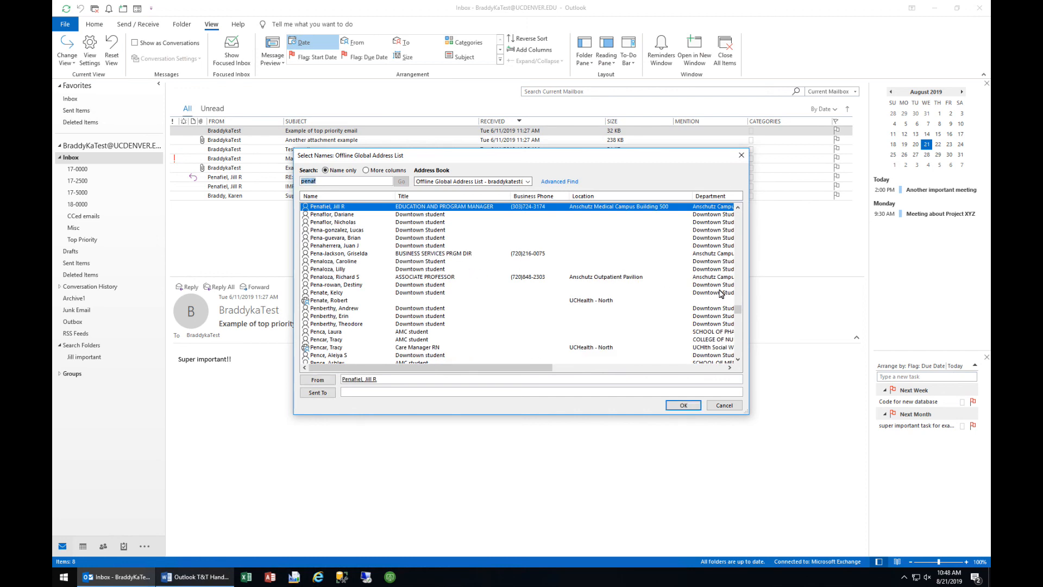
left_click(683, 405)
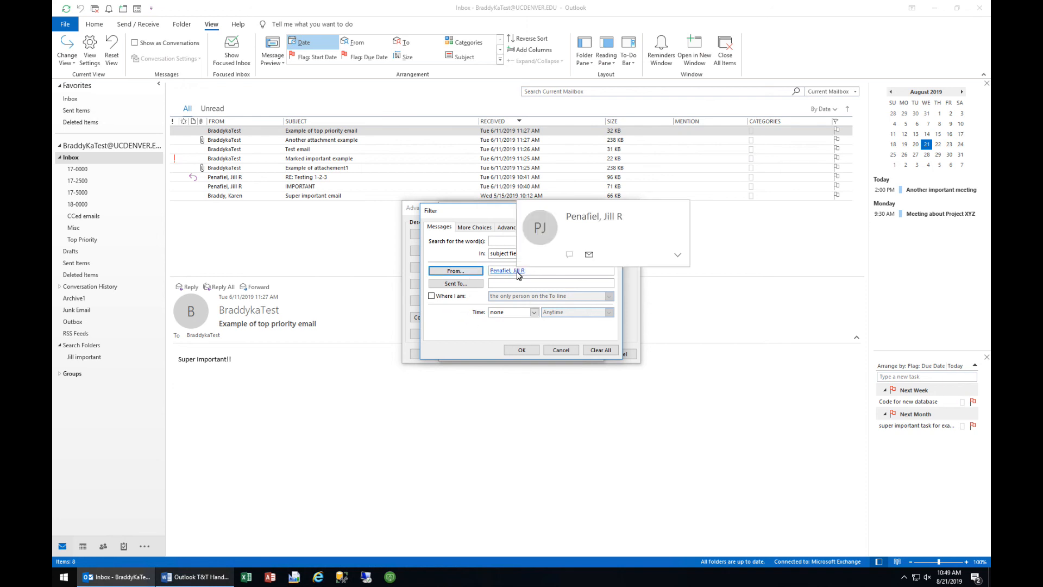
left_click(522, 350)
left_click(542, 354)
left_click(578, 354)
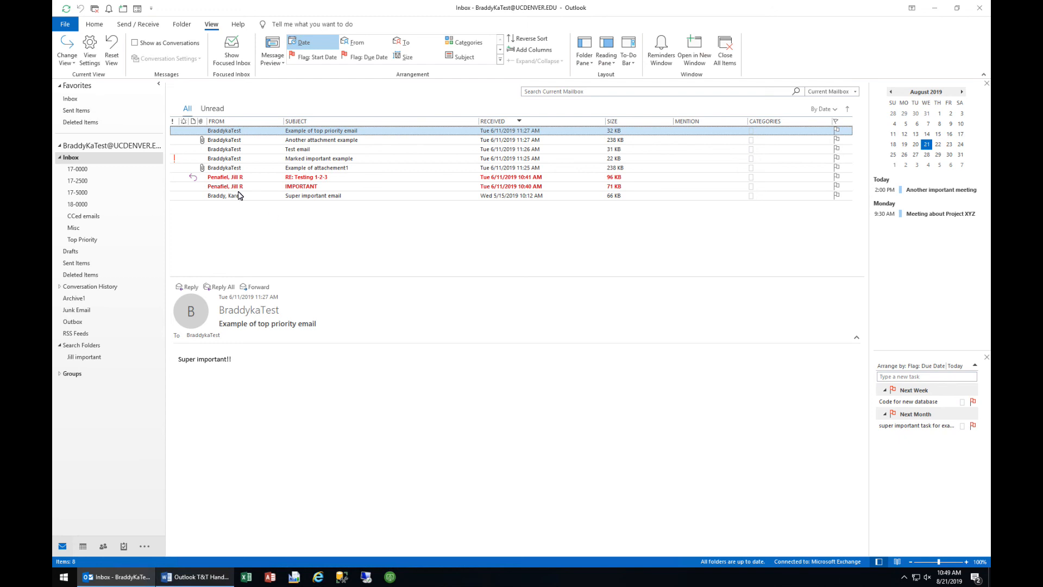
left_click(64, 63)
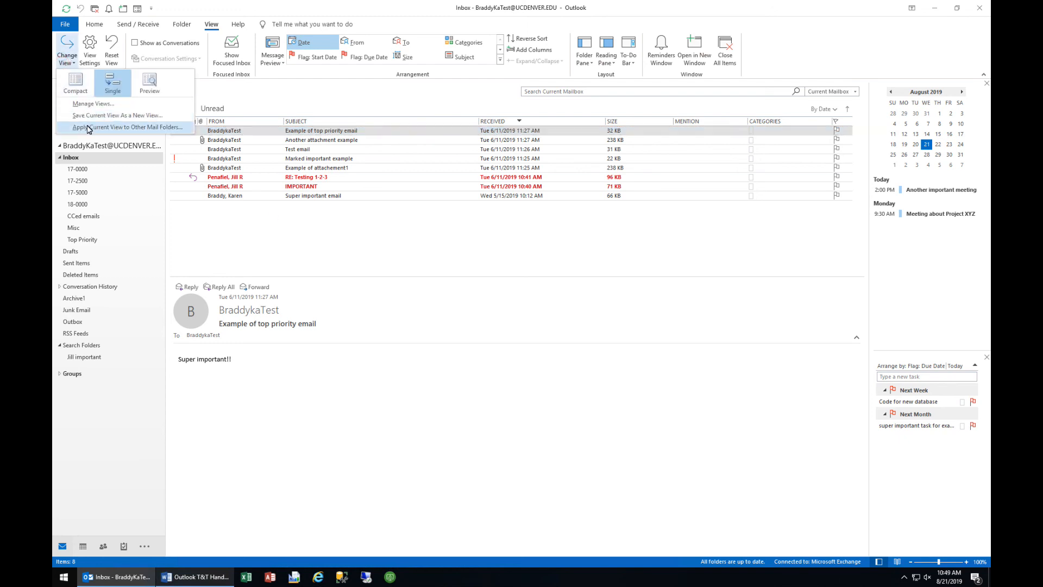
left_click(320, 239)
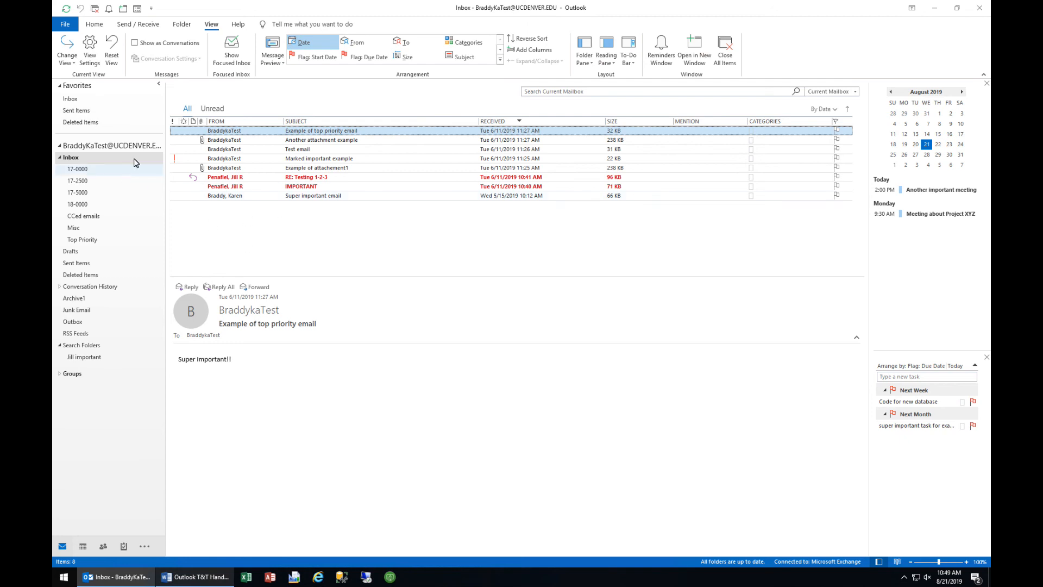
Delete the sender's conditional-formatting rule from the Inbox view settings
left_click(90, 48)
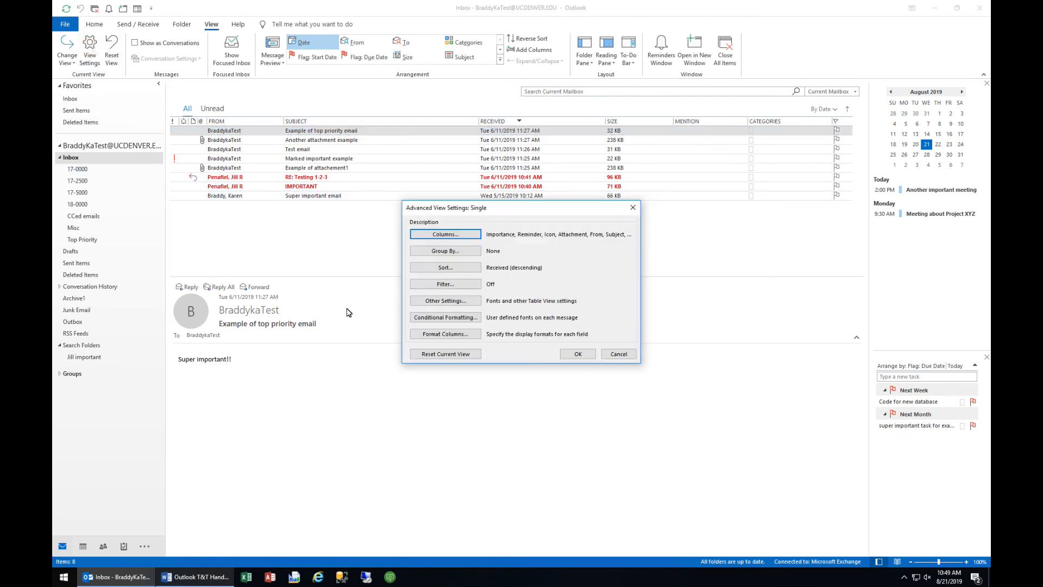
left_click(424, 319)
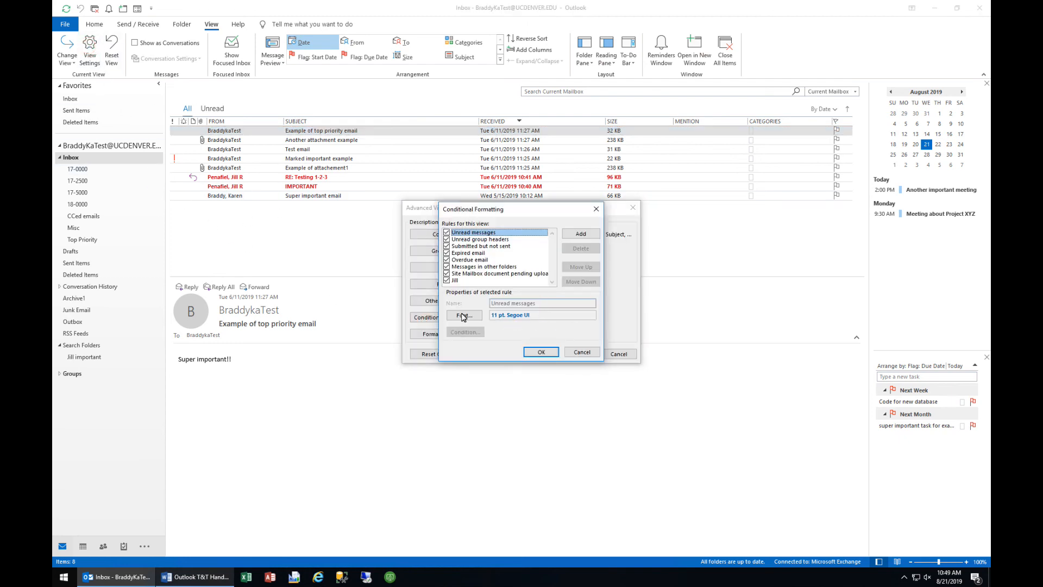
left_click(456, 280)
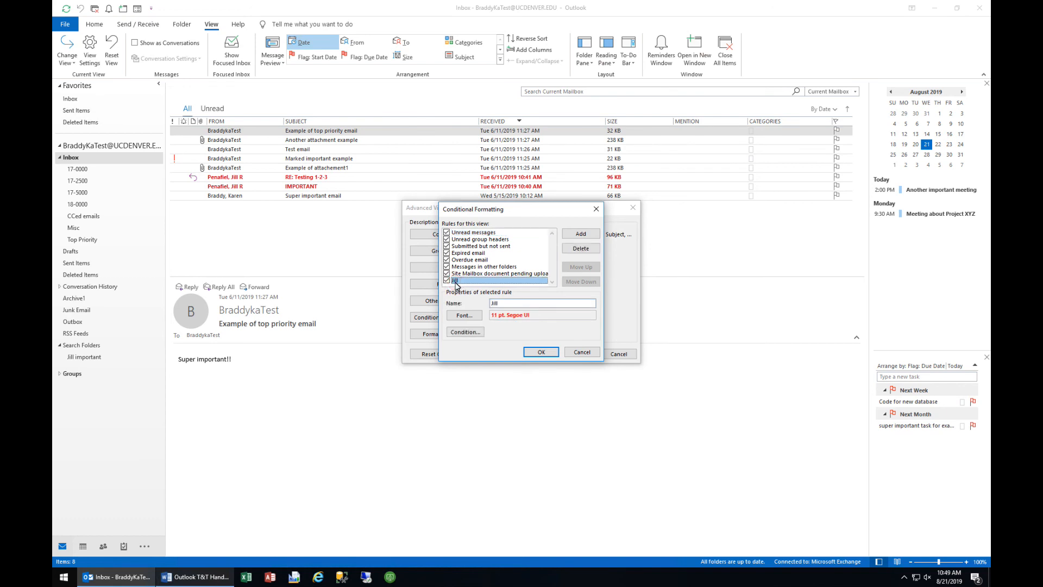
left_click(588, 248)
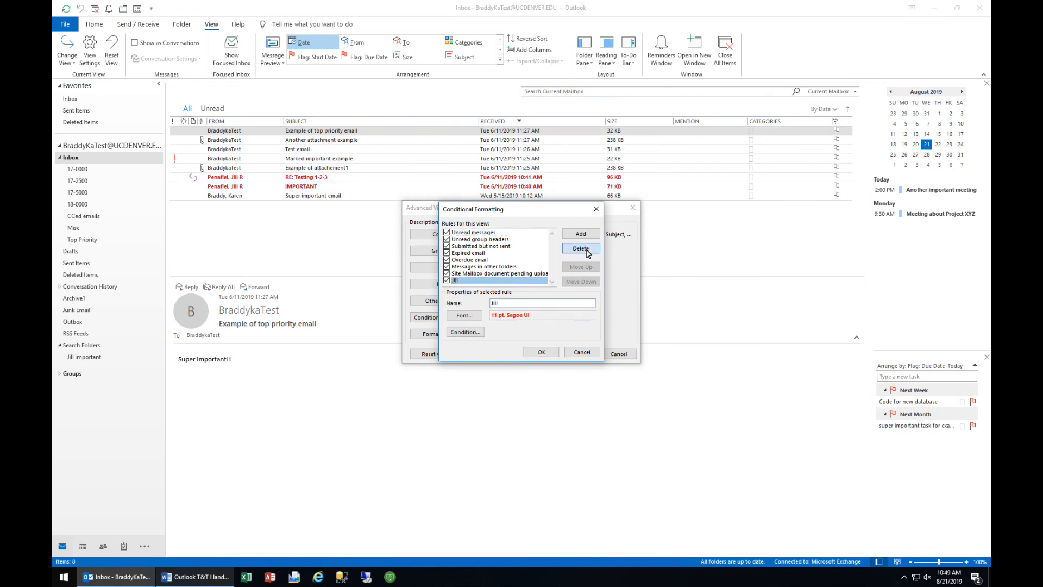
left_click(547, 356)
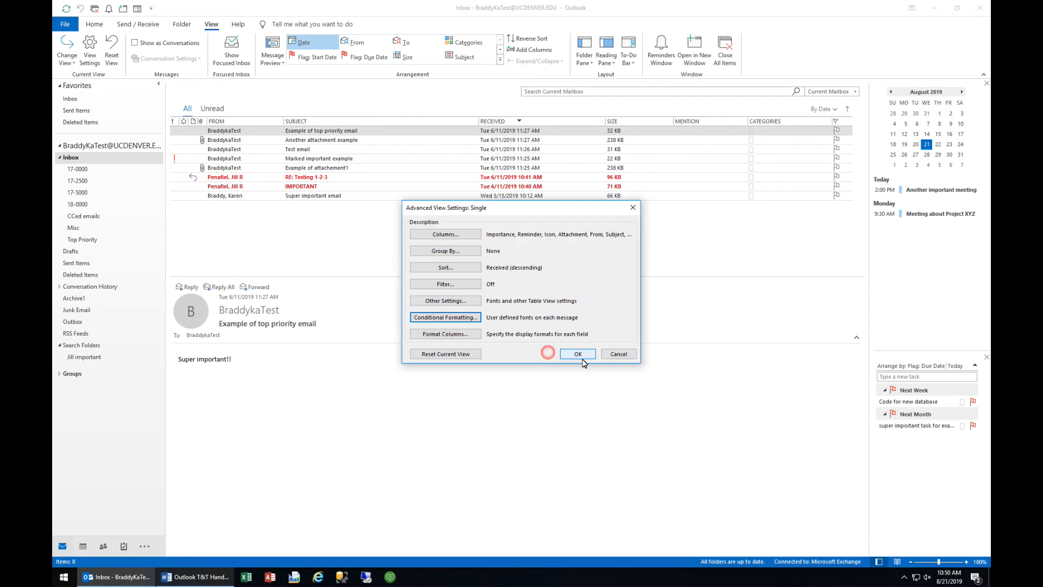
left_click(579, 359)
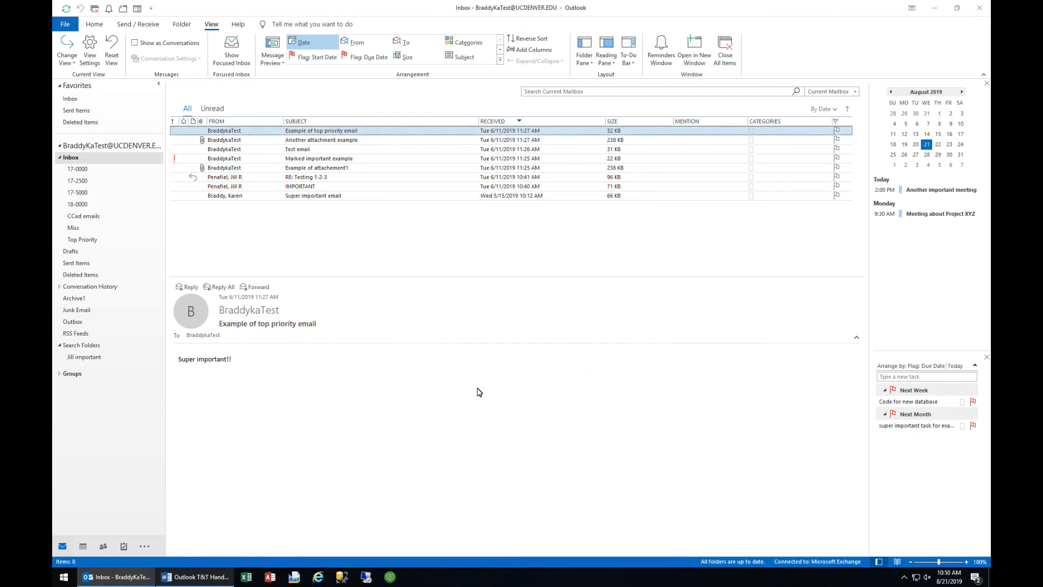